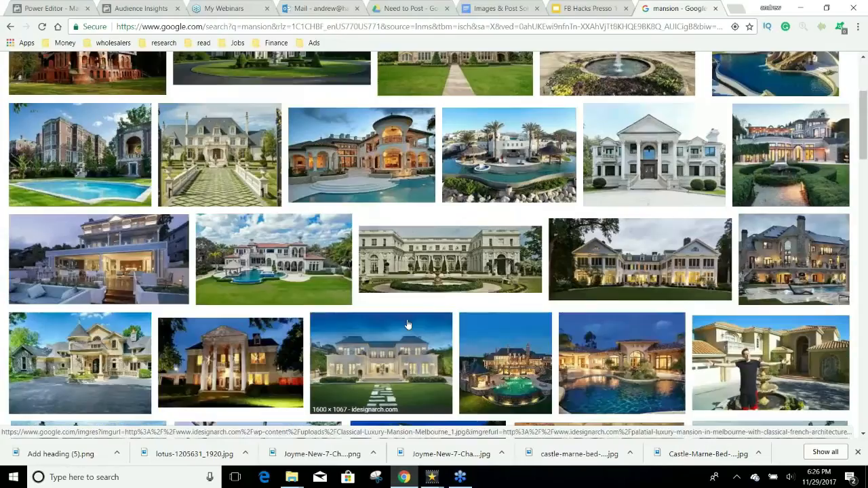
Step: Find the Mediterranean mansion photo in the results, open it full size and save it
{"action": "scroll", "coordinate": [407, 325], "scroll_direction": "down", "scroll_amount": 2}
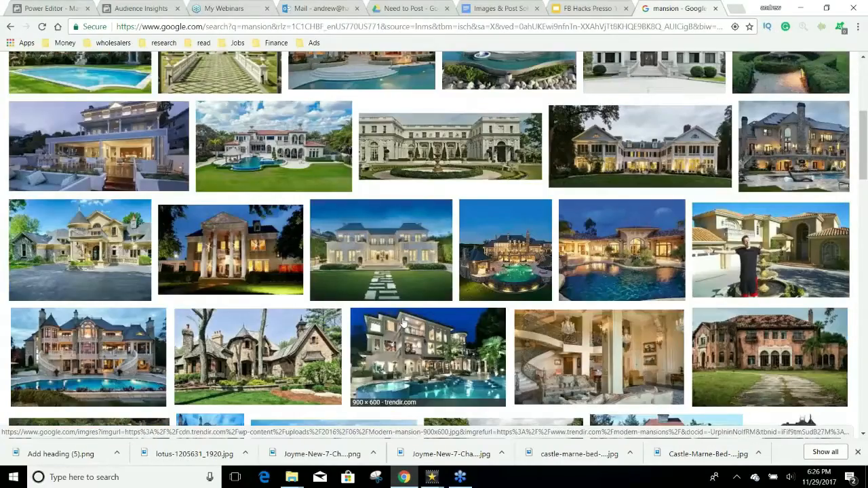
{"action": "scroll", "coordinate": [403, 323], "scroll_direction": "down", "scroll_amount": 1}
{"action": "scroll", "coordinate": [389, 325], "scroll_direction": "down", "scroll_amount": 1}
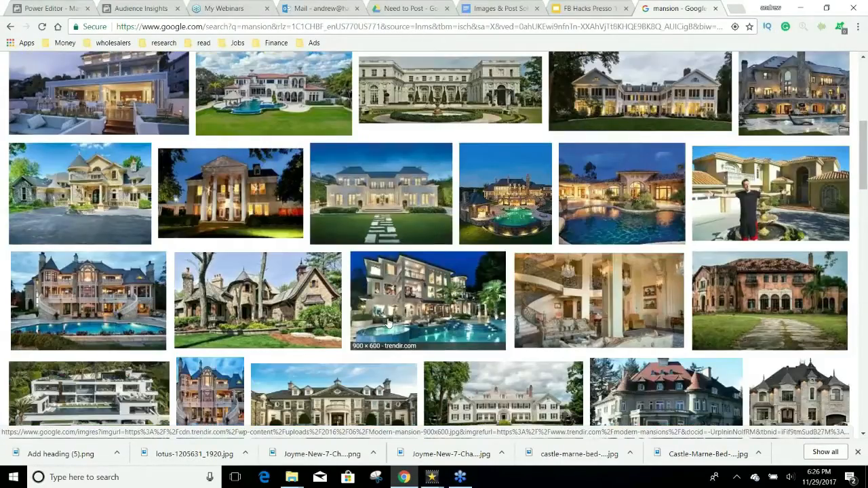
{"action": "scroll", "coordinate": [400, 322], "scroll_direction": "down", "scroll_amount": 2}
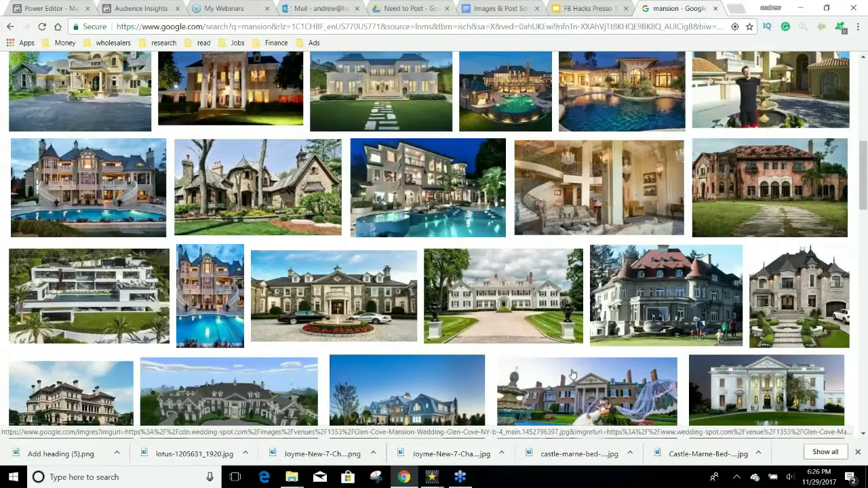
{"action": "scroll", "coordinate": [571, 374], "scroll_direction": "down", "scroll_amount": 2}
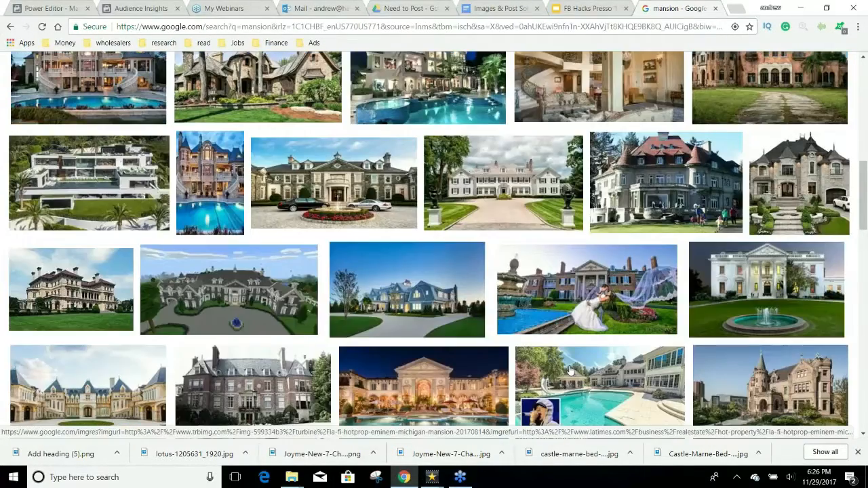
{"action": "scroll", "coordinate": [570, 370], "scroll_direction": "down", "scroll_amount": 3}
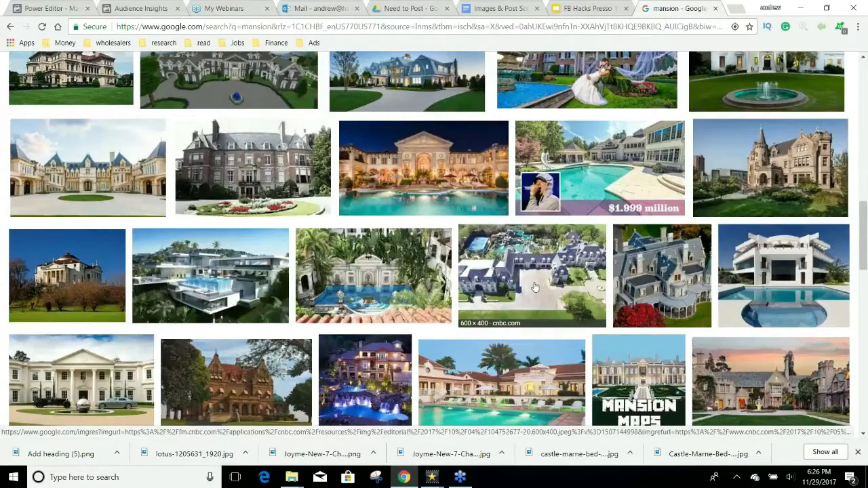
{"action": "scroll", "coordinate": [535, 287], "scroll_direction": "down", "scroll_amount": 1}
{"action": "scroll", "coordinate": [535, 288], "scroll_direction": "down", "scroll_amount": 2}
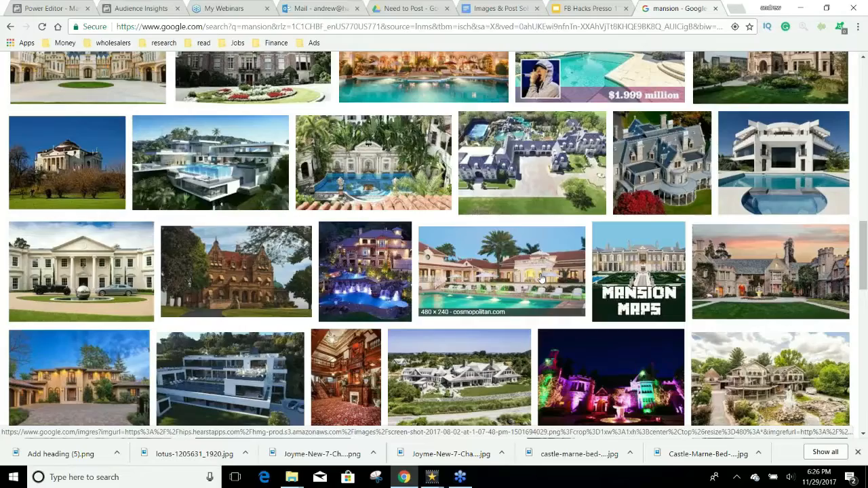
{"action": "scroll", "coordinate": [445, 332], "scroll_direction": "up", "scroll_amount": 5}
{"action": "scroll", "coordinate": [448, 336], "scroll_direction": "up", "scroll_amount": 3}
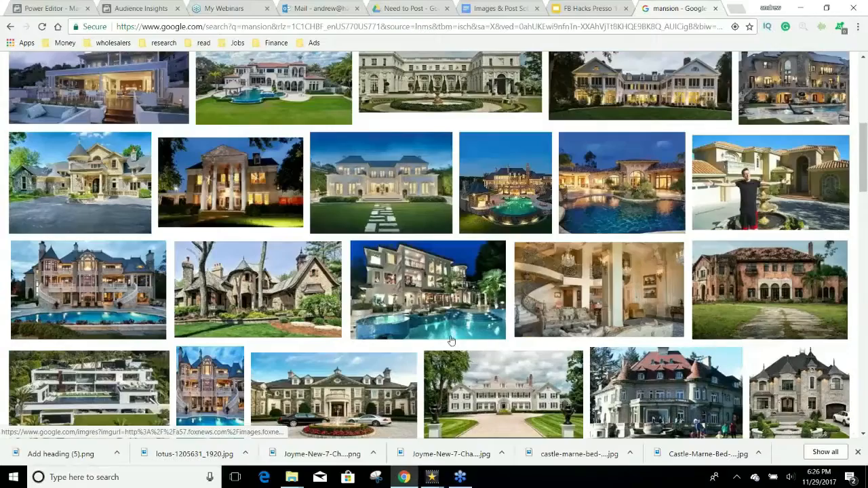
{"action": "scroll", "coordinate": [447, 342], "scroll_direction": "up", "scroll_amount": 1}
{"action": "scroll", "coordinate": [446, 344], "scroll_direction": "up", "scroll_amount": 4}
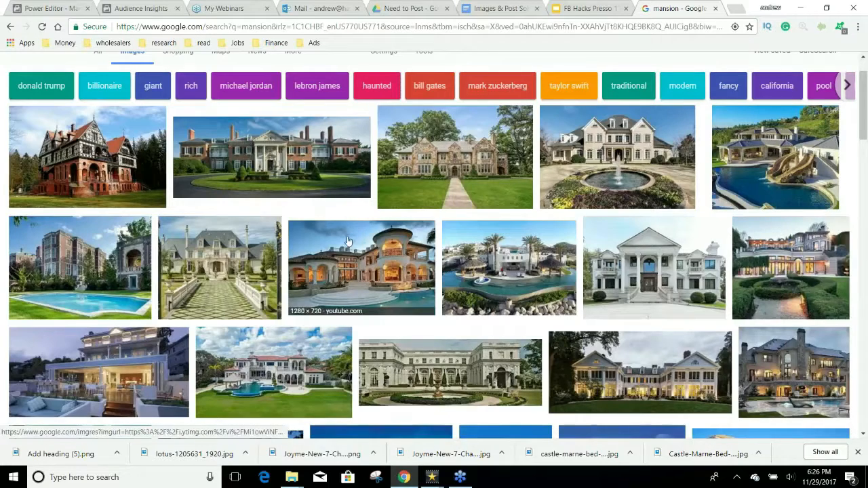
{"action": "left_click", "coordinate": [376, 265]}
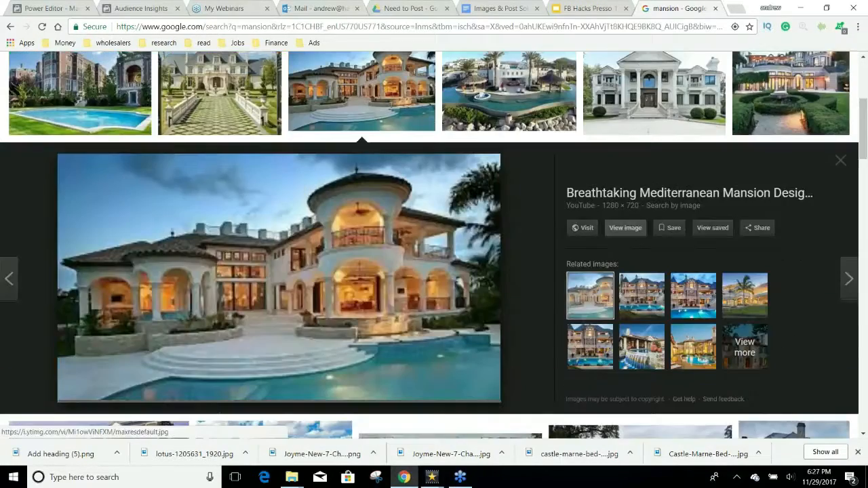
{"action": "left_click", "coordinate": [437, 211]}
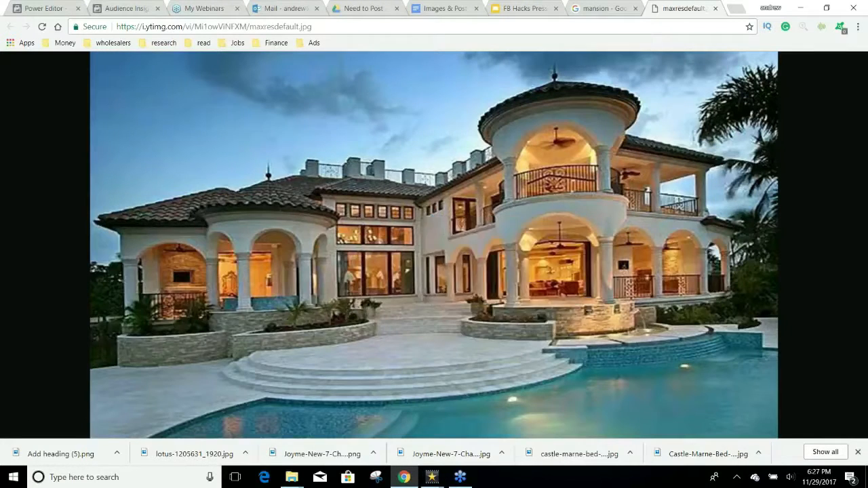
{"action": "key", "text": "ctrl+s"}
{"action": "key", "text": "Return"}
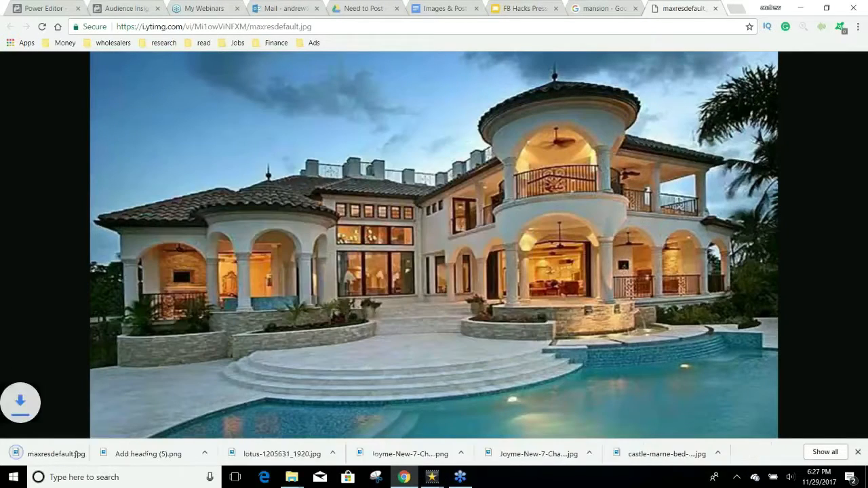
Step: From Save image as, create a new 'Home Loan' folder inside FB Course
{"action": "right_click", "coordinate": [445, 190]}
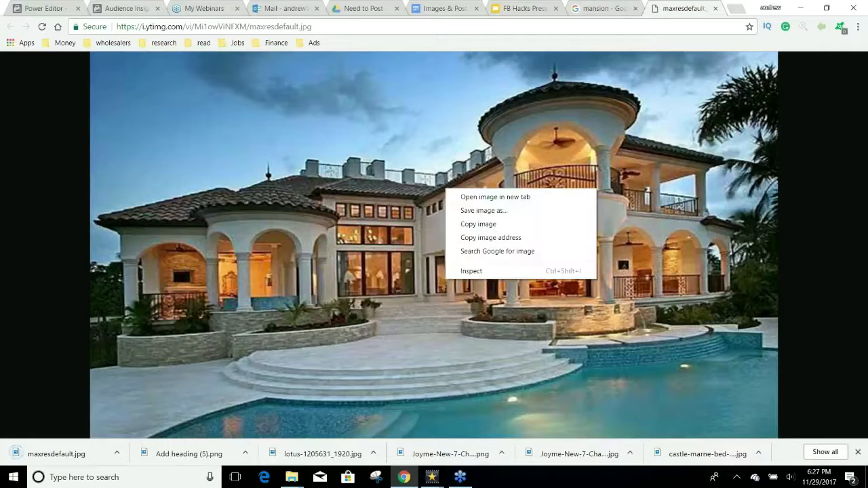
{"action": "left_click", "coordinate": [468, 211]}
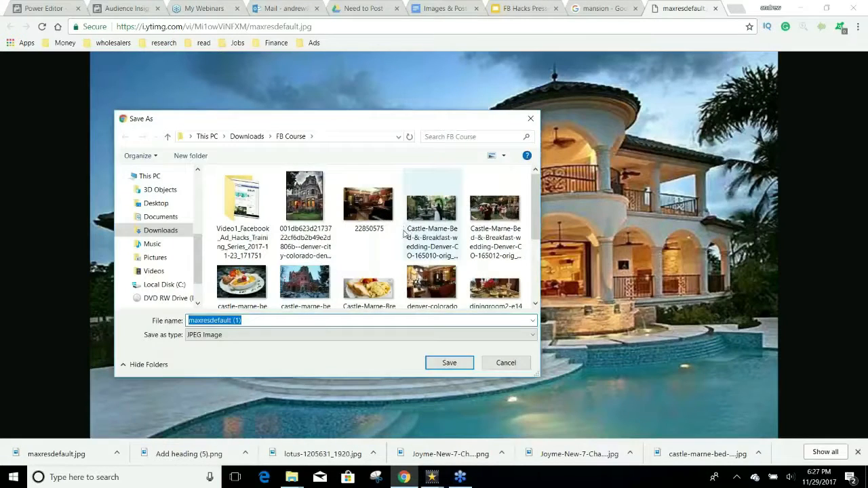
{"action": "right_click", "coordinate": [401, 233]}
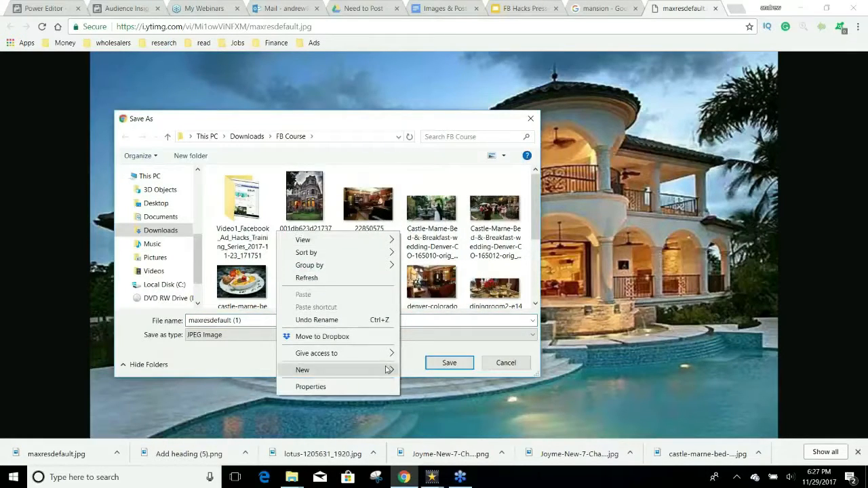
{"action": "mouse_move", "coordinate": [388, 371]}
{"action": "left_click", "coordinate": [254, 371]}
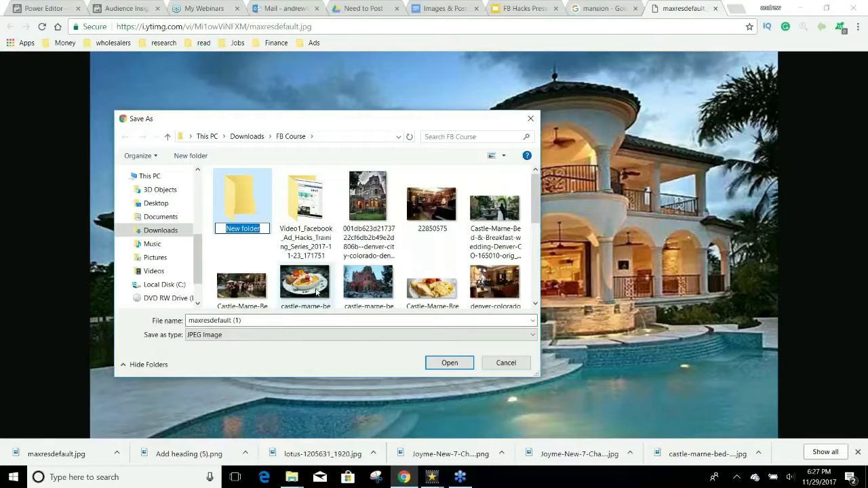
{"action": "type", "text": "Orga"}
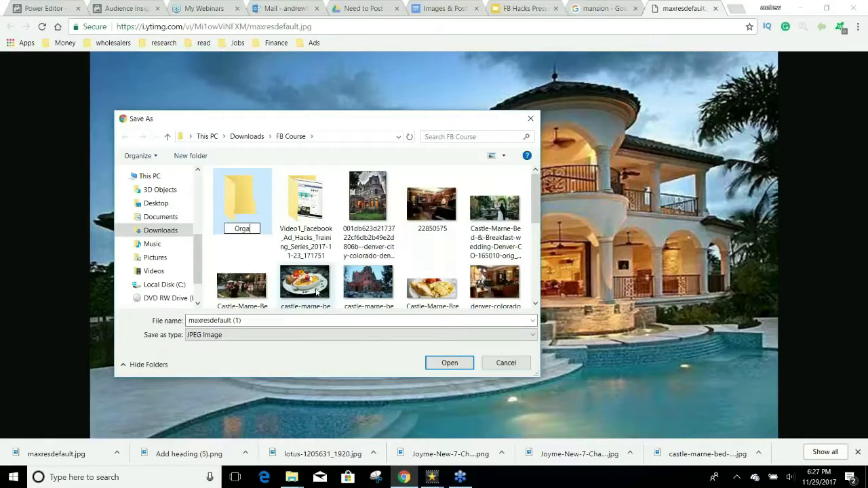
{"action": "key", "text": "BackSpace"}
{"action": "key", "text": "BackSpace"}
{"action": "key", "text": "BackSpace"}
{"action": "key", "text": "BackSpace"}
{"action": "type", "text": "Home Loan"}
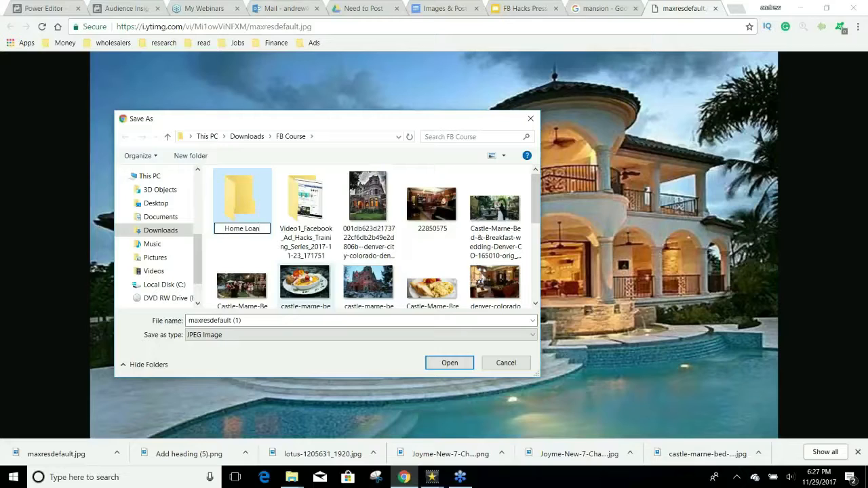
{"action": "key", "text": "Return"}
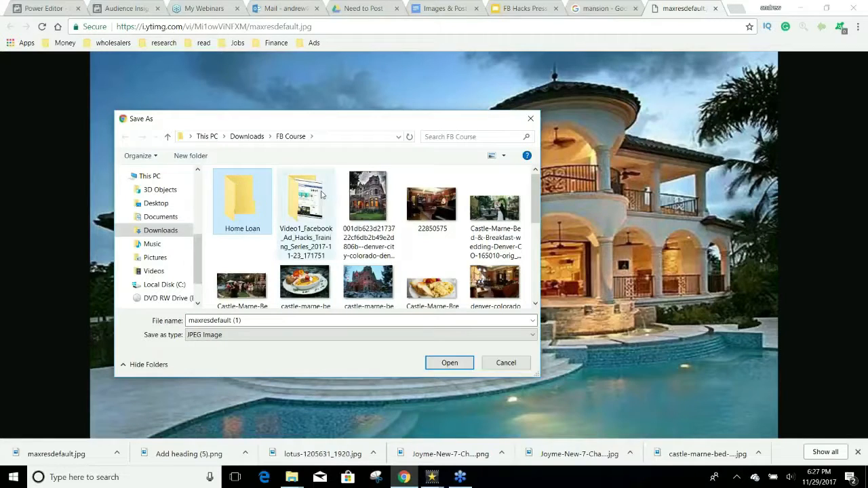
Step: Save the photo as maxresdefault (1) inside Home Loan and return to the results
{"action": "double_click", "coordinate": [242, 193]}
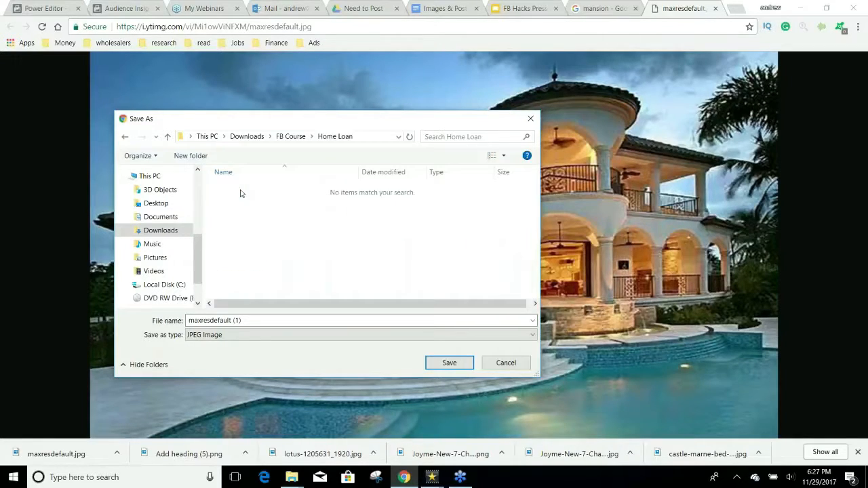
{"action": "left_click", "coordinate": [435, 366]}
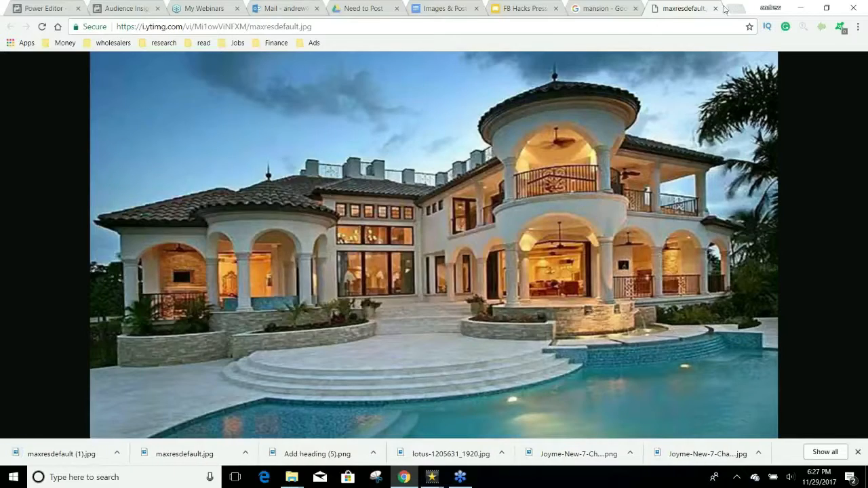
{"action": "left_click", "coordinate": [715, 9]}
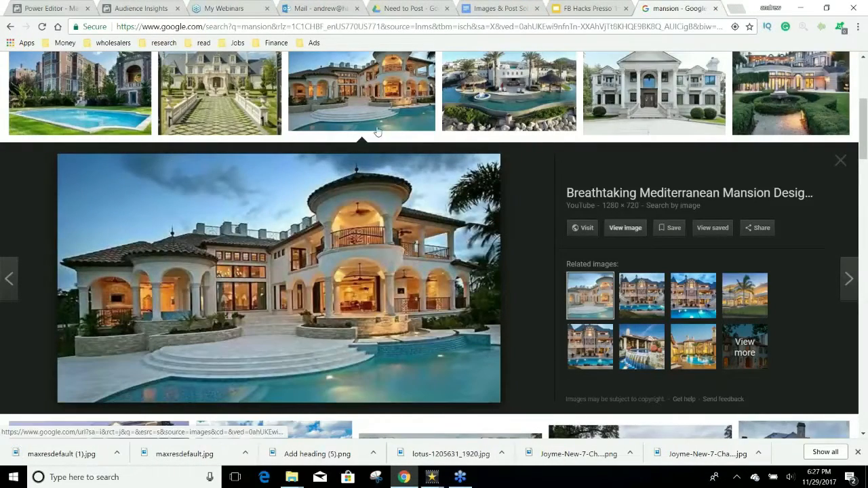
Step: Save the Darlington pool mansion photo full size into the Home Loan folder
{"action": "left_click", "coordinate": [97, 112]}
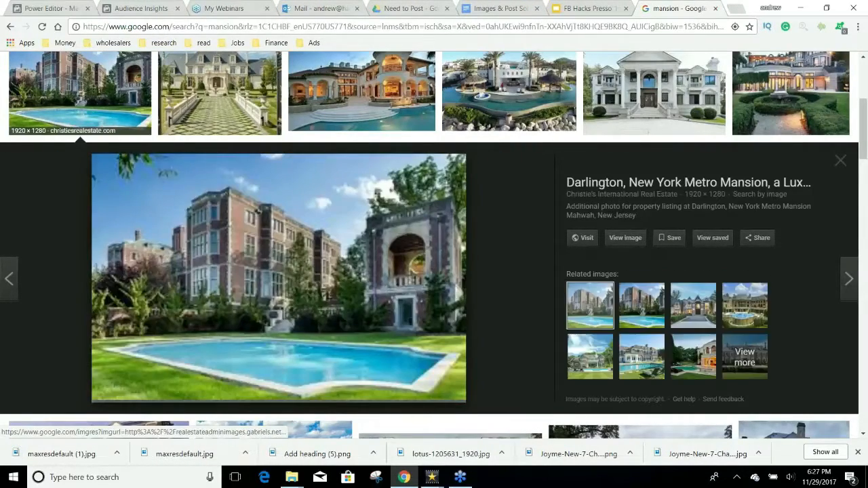
{"action": "left_click", "coordinate": [624, 237]}
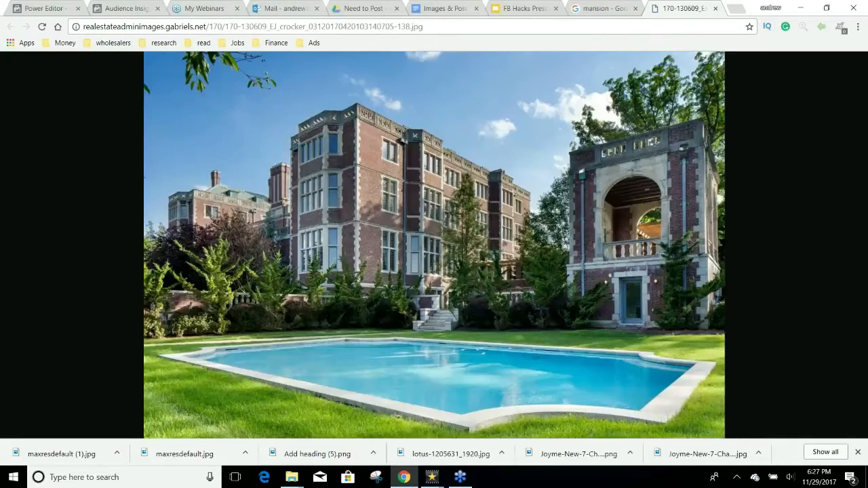
{"action": "right_click", "coordinate": [503, 227]}
{"action": "left_click", "coordinate": [550, 248]}
{"action": "left_click", "coordinate": [461, 364]}
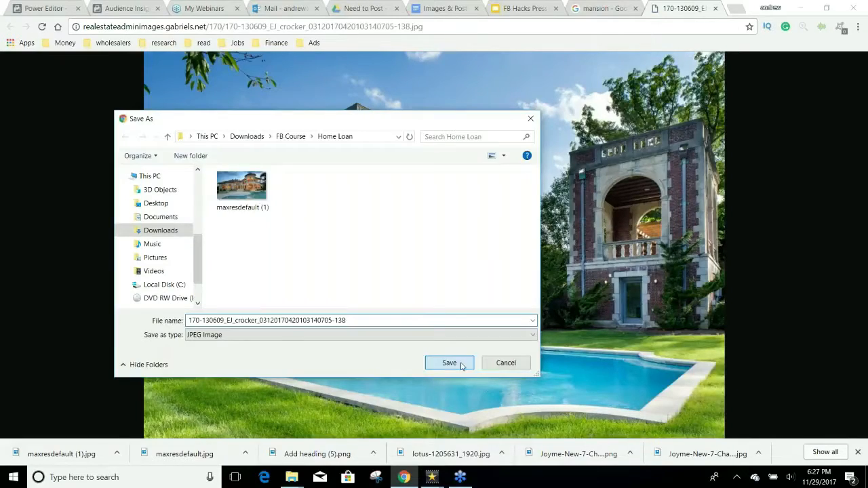
{"action": "left_click", "coordinate": [714, 8]}
Step: Save the wide brick mansion photo as slider-bg-1 into Home Loan
{"action": "scroll", "coordinate": [588, 206], "scroll_direction": "up", "scroll_amount": 1}
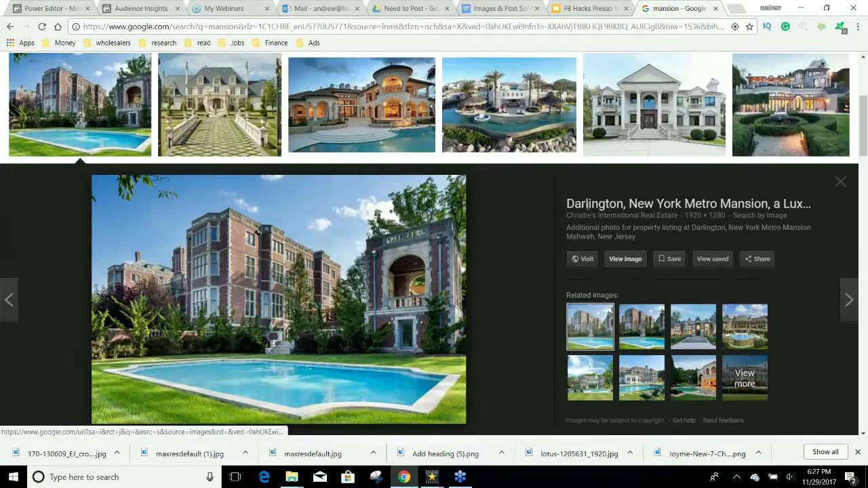
{"action": "scroll", "coordinate": [508, 203], "scroll_direction": "up", "scroll_amount": 2}
{"action": "scroll", "coordinate": [682, 235], "scroll_direction": "up", "scroll_amount": 1}
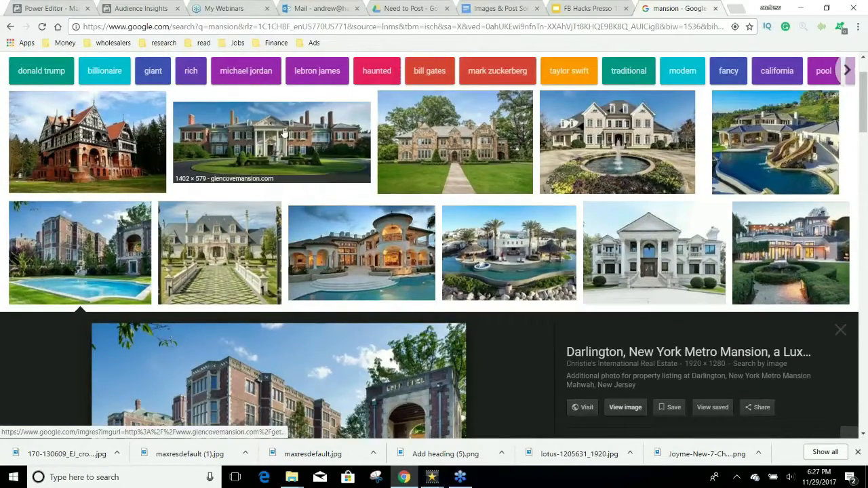
{"action": "left_click", "coordinate": [283, 133]}
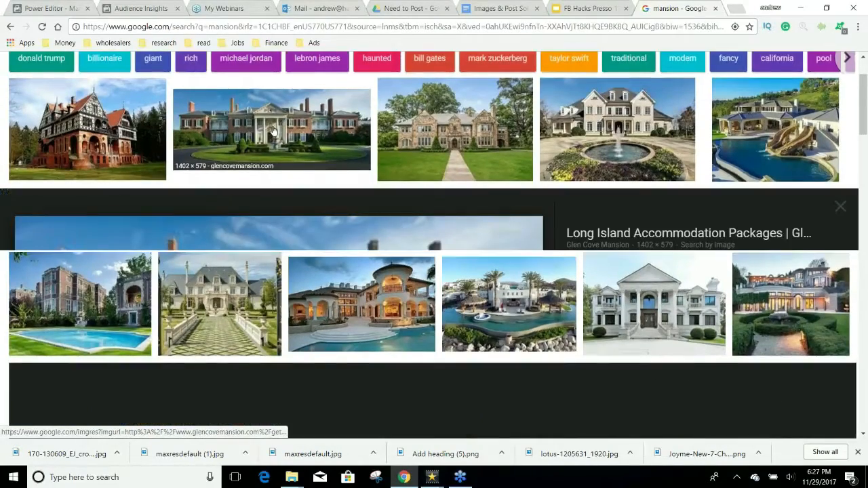
{"action": "left_click", "coordinate": [633, 241]}
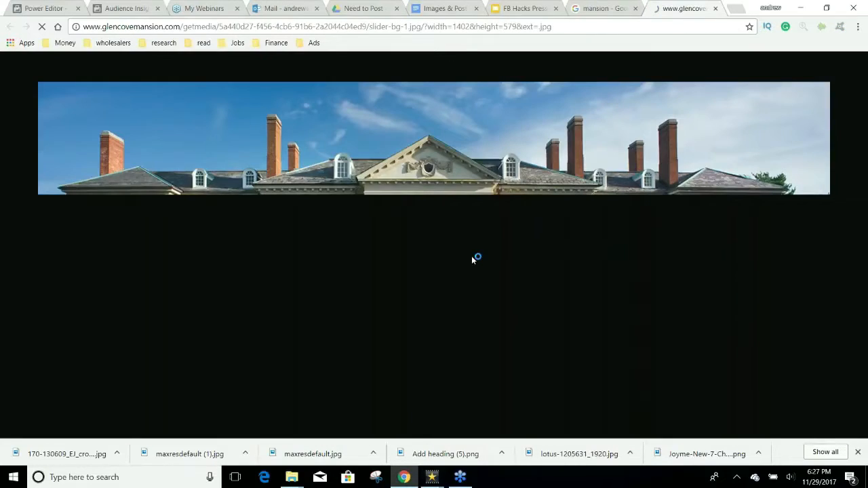
{"action": "key", "text": "ctrl+s"}
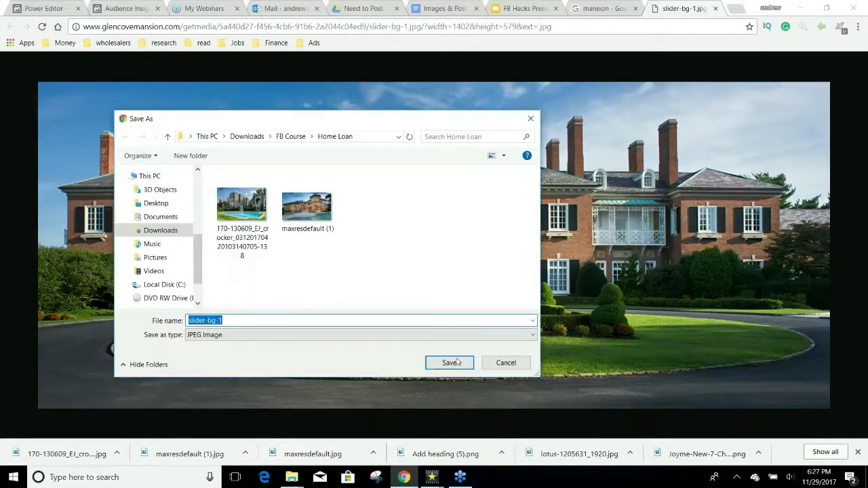
{"action": "left_click", "coordinate": [450, 362]}
{"action": "left_click", "coordinate": [603, 8]}
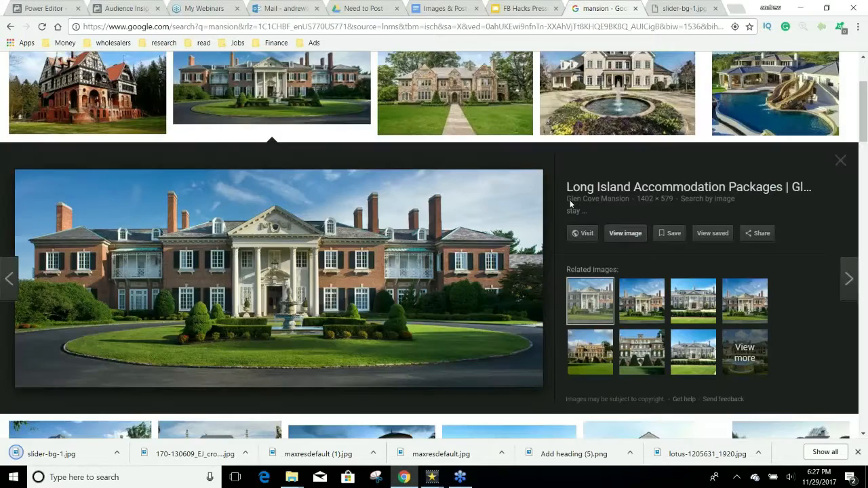
Step: Download the fountain mansion photo at full size and go back to the results
{"action": "left_click", "coordinate": [616, 97]}
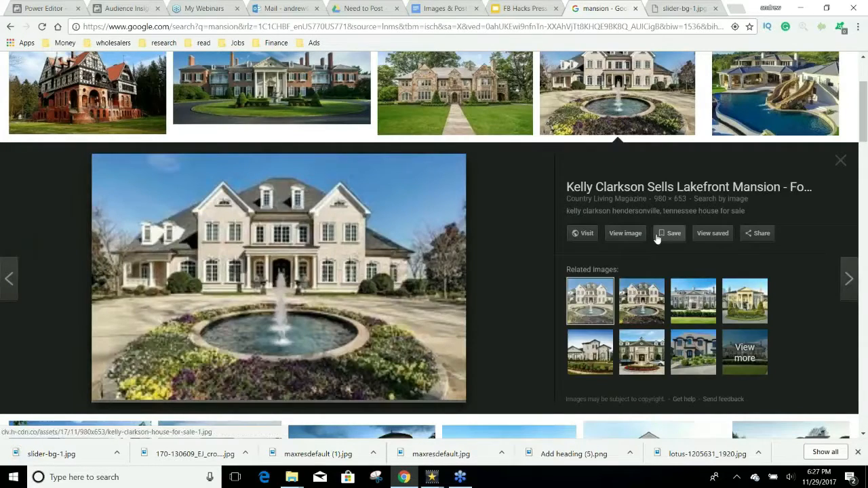
{"action": "left_click", "coordinate": [632, 233]}
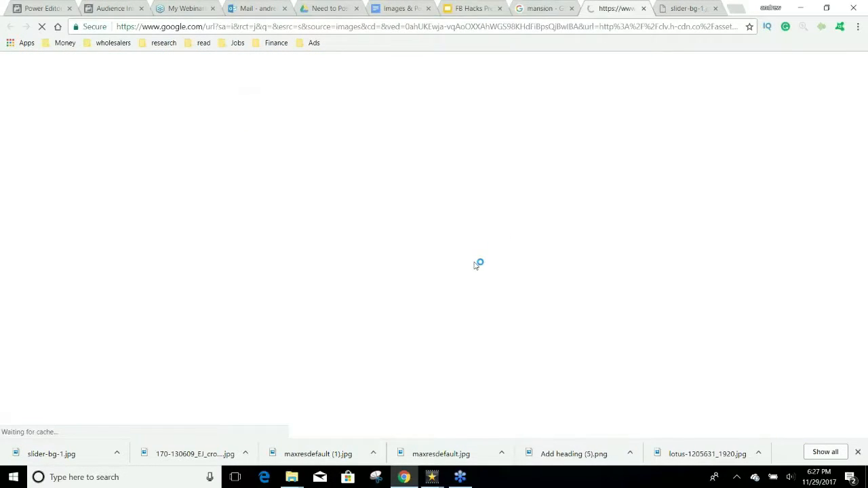
{"action": "key", "text": "ctrl+s"}
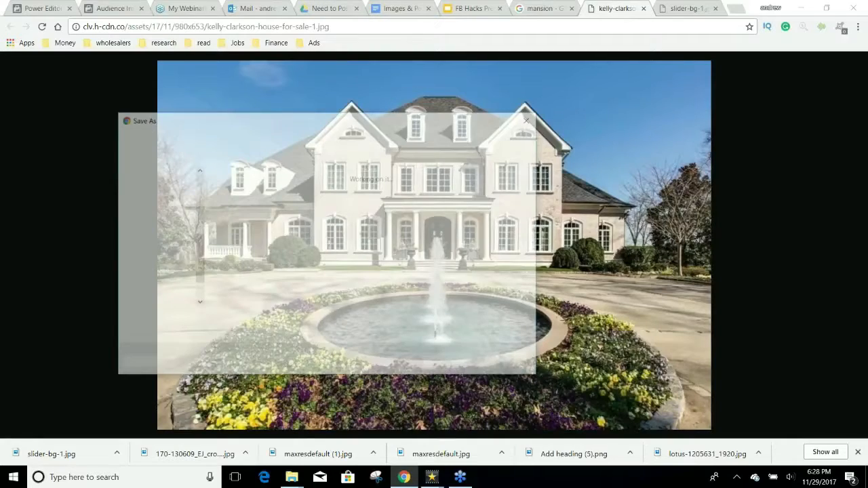
{"action": "key", "text": "Return"}
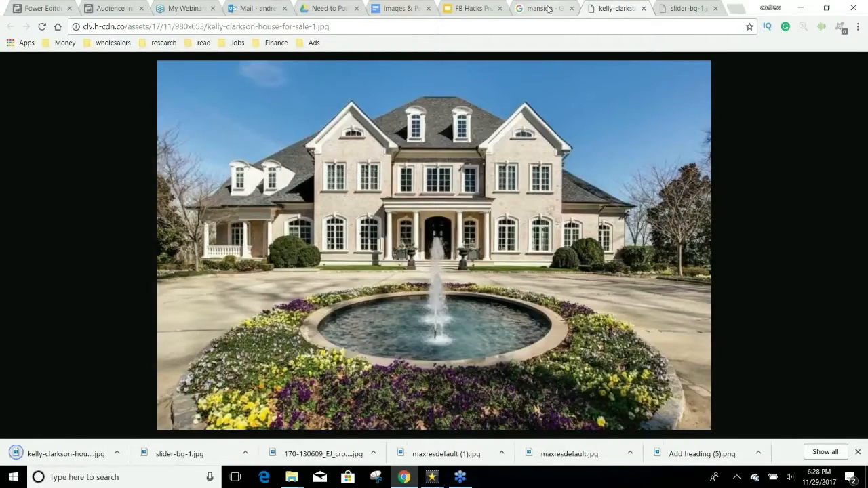
{"action": "left_click", "coordinate": [550, 8]}
{"action": "left_click", "coordinate": [773, 92]}
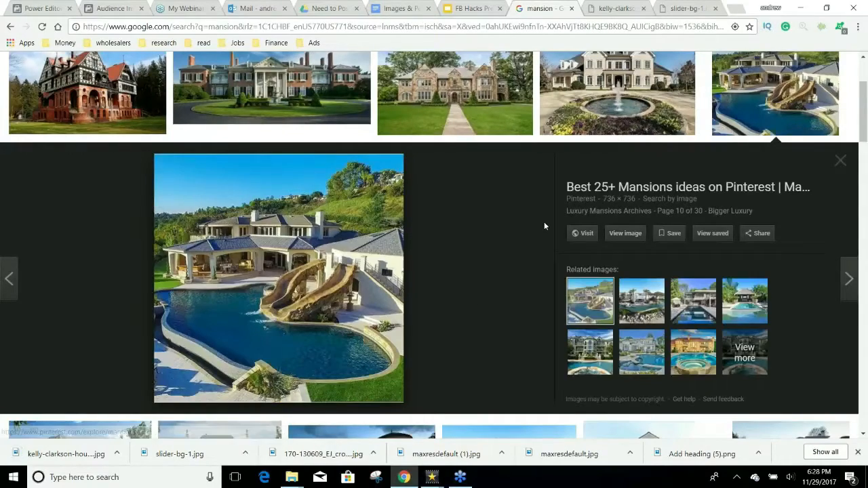
Step: Save the night-lit columned mansion photo as PH1.jpg into Home Loan
{"action": "scroll", "coordinate": [544, 222], "scroll_direction": "down", "scroll_amount": 2}
{"action": "scroll", "coordinate": [566, 212], "scroll_direction": "down", "scroll_amount": 5}
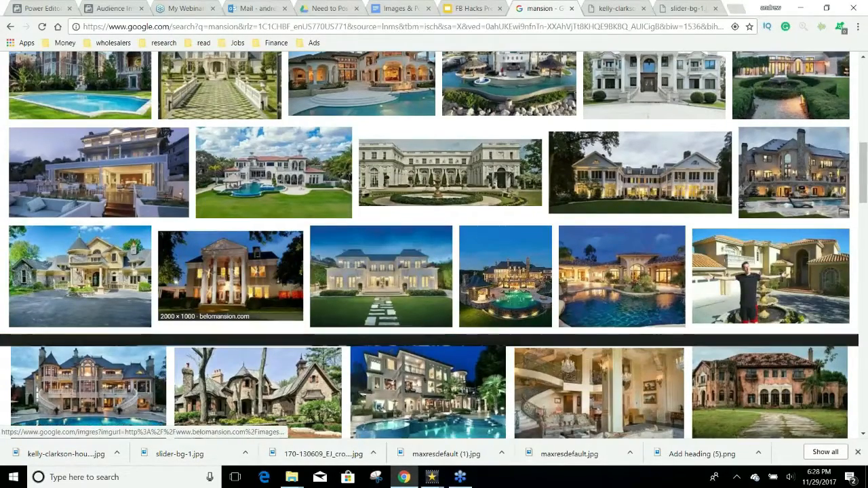
{"action": "left_click", "coordinate": [274, 292]}
{"action": "left_click", "coordinate": [274, 291]}
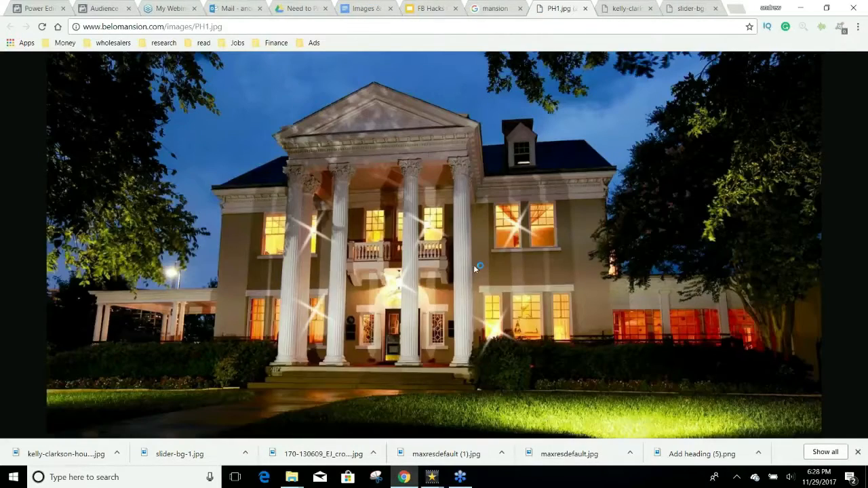
{"action": "left_click", "coordinate": [446, 363]}
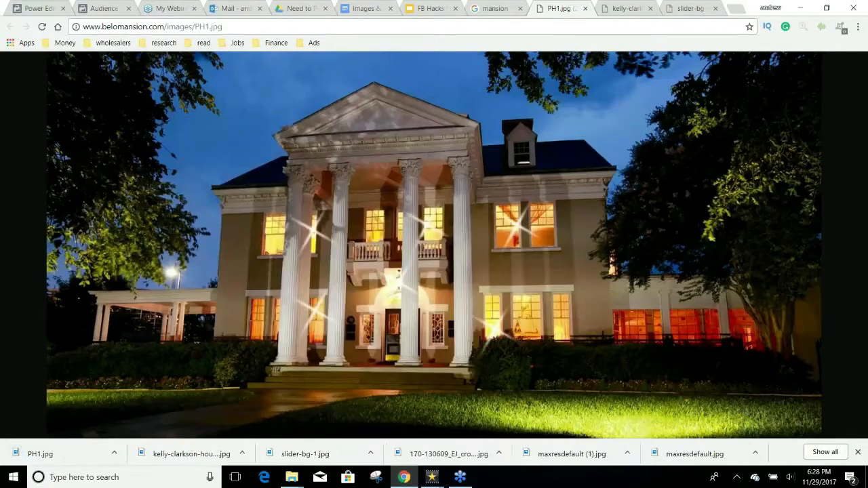
{"action": "left_click", "coordinate": [495, 8]}
Step: Save the modern hillside mansion photo (belairroadback1) into Home Loan
{"action": "scroll", "coordinate": [434, 244], "scroll_direction": "down", "scroll_amount": 1}
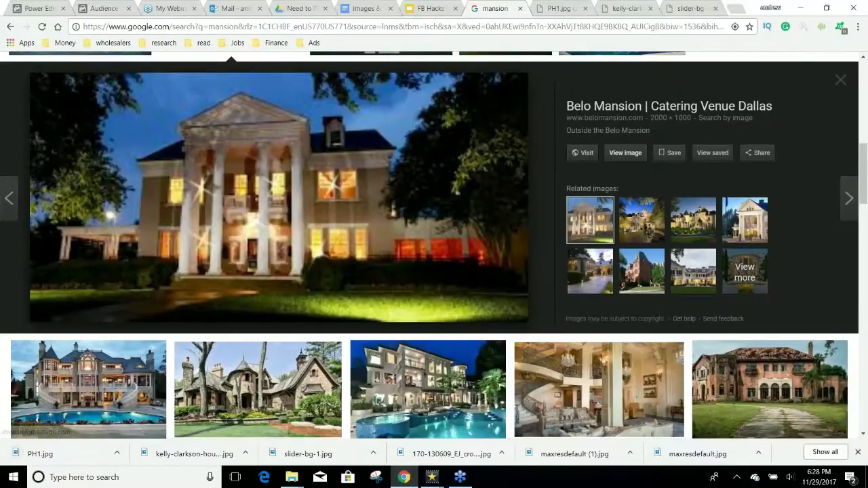
{"action": "scroll", "coordinate": [503, 239], "scroll_direction": "down", "scroll_amount": 5}
{"action": "left_click", "coordinate": [89, 239]}
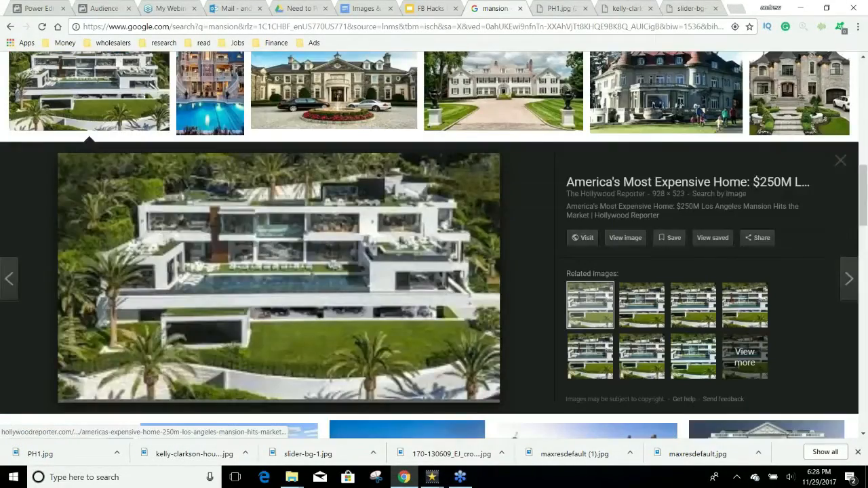
{"action": "left_click", "coordinate": [495, 231]}
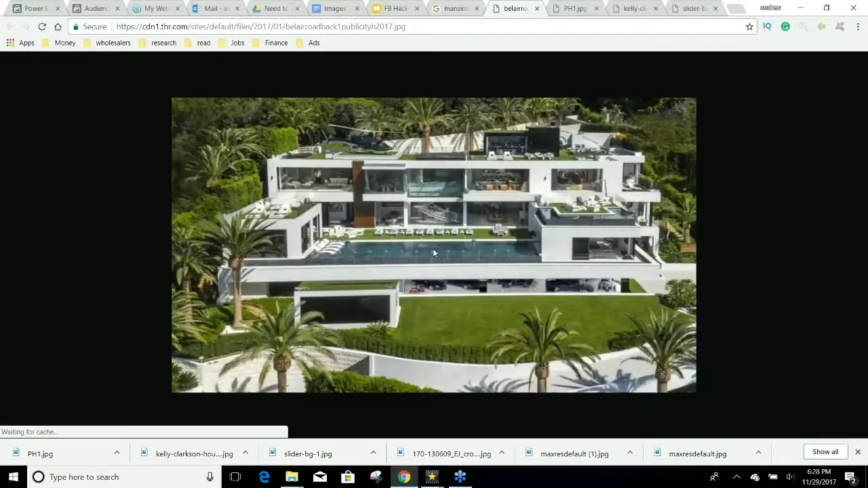
{"action": "right_click", "coordinate": [433, 246]}
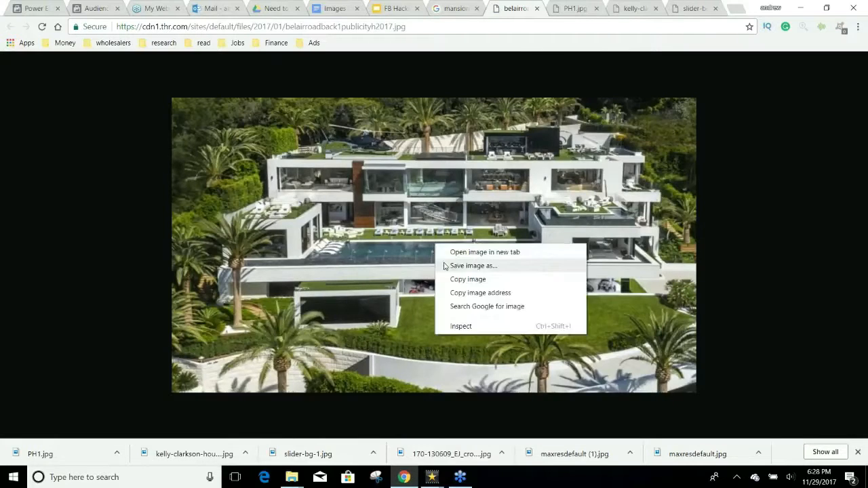
{"action": "left_click", "coordinate": [450, 263]}
{"action": "key", "text": "Return"}
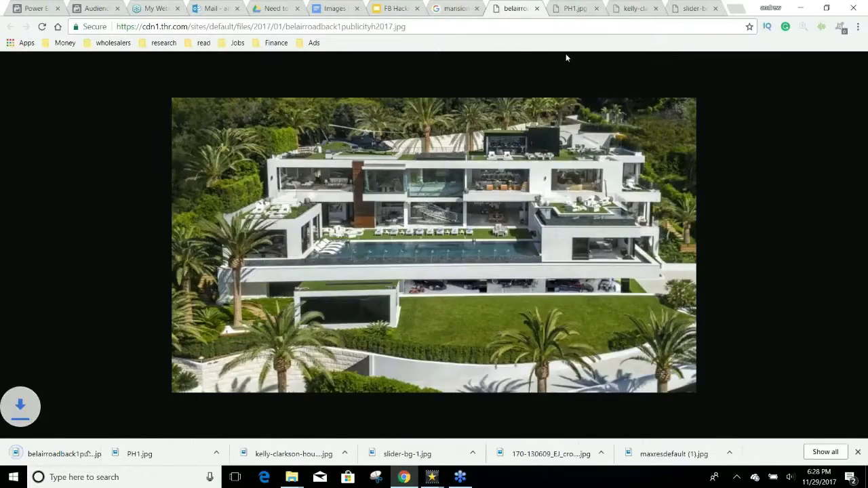
Step: Close the leftover hillside, PH1, fountain and slider-bg image tabs
{"action": "left_click", "coordinate": [537, 8]}
{"action": "left_click", "coordinate": [538, 8]}
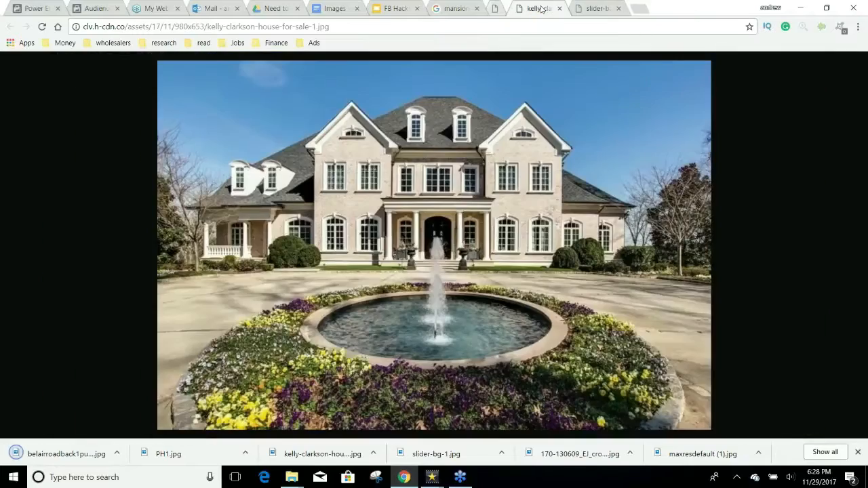
{"action": "left_click", "coordinate": [539, 8]}
{"action": "left_click", "coordinate": [539, 8]}
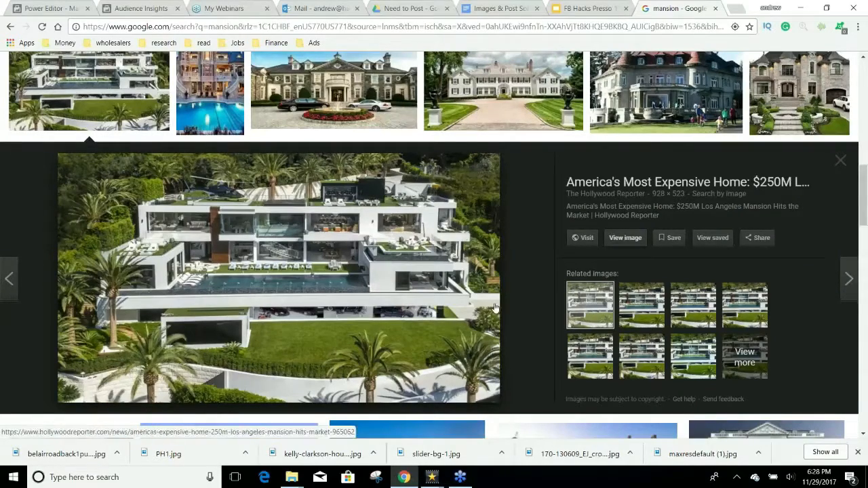
{"action": "right_click", "coordinate": [474, 266]}
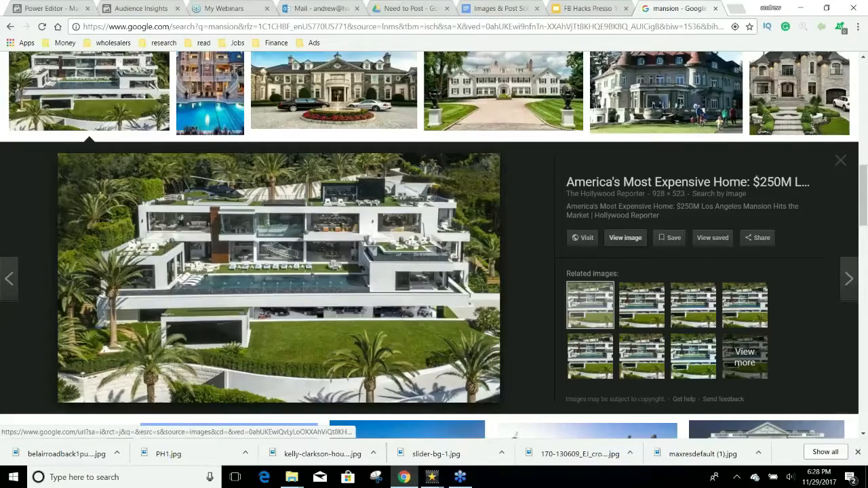
{"action": "scroll", "coordinate": [544, 262], "scroll_direction": "up", "scroll_amount": 2}
{"action": "scroll", "coordinate": [544, 262], "scroll_direction": "up", "scroll_amount": 1}
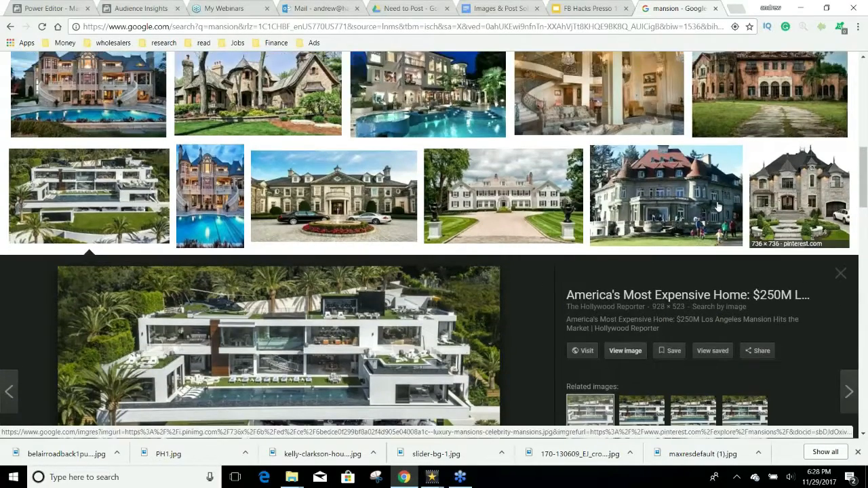
Step: Save the grey stone red-roof mansion as Mansion-Front-8 and scroll back to the top
{"action": "left_click", "coordinate": [717, 207]}
{"action": "left_click", "coordinate": [587, 241]}
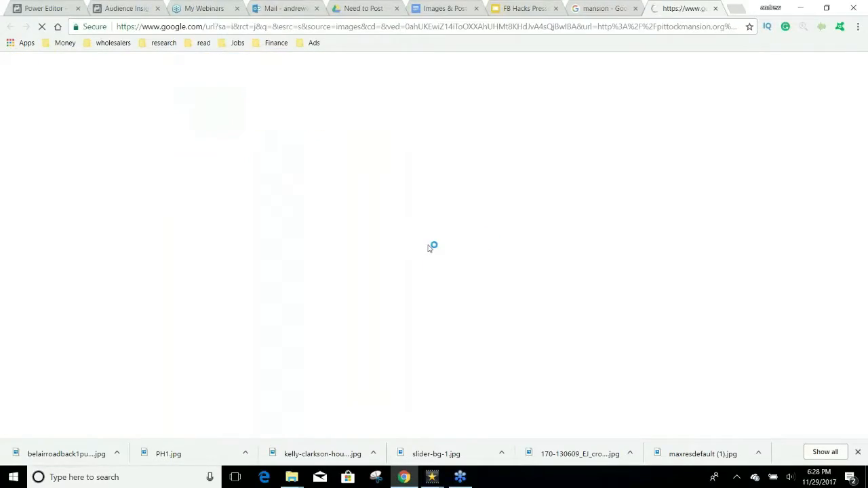
{"action": "key", "text": "ctrl+s"}
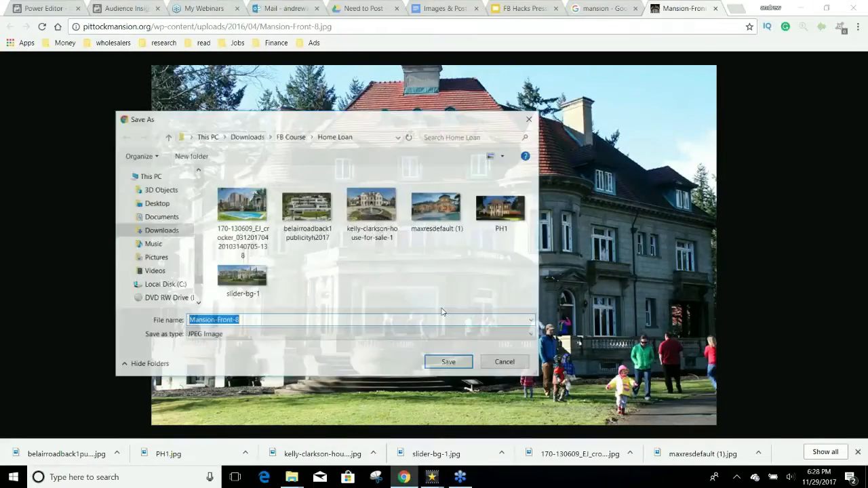
{"action": "left_click", "coordinate": [443, 364]}
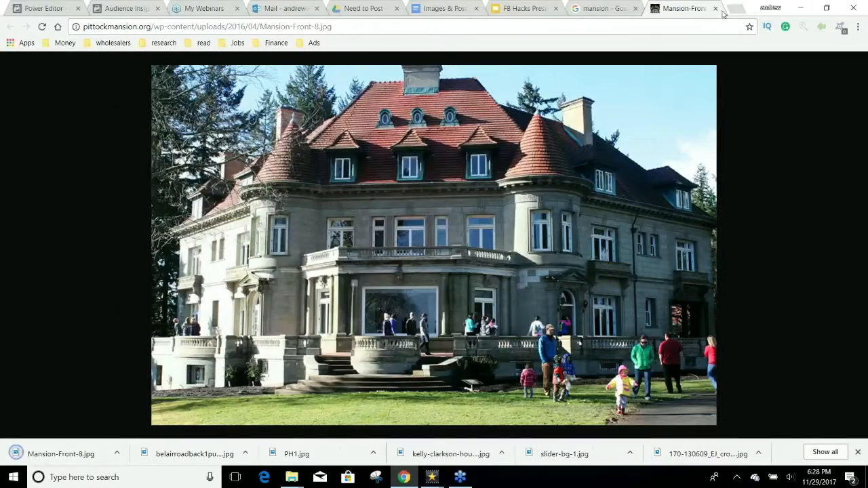
{"action": "left_click", "coordinate": [715, 9]}
{"action": "scroll", "coordinate": [383, 117], "scroll_direction": "up", "scroll_amount": 5}
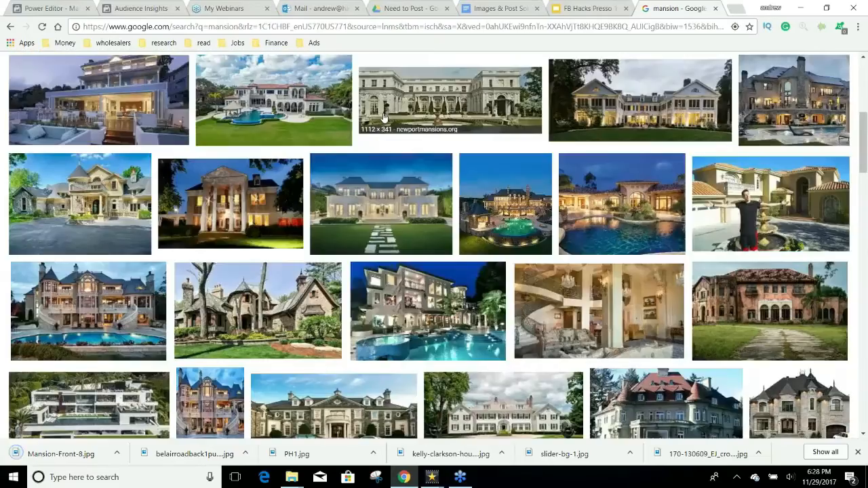
{"action": "scroll", "coordinate": [345, 118], "scroll_direction": "up", "scroll_amount": 3}
{"action": "scroll", "coordinate": [314, 119], "scroll_direction": "up", "scroll_amount": 2}
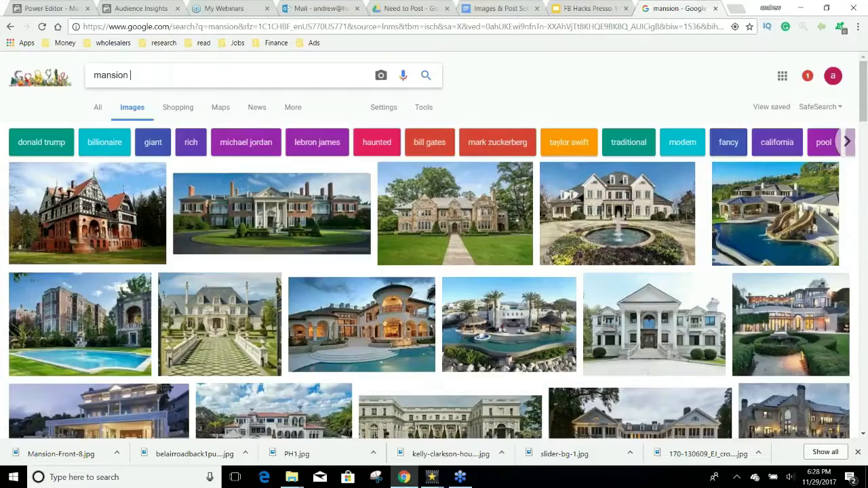
Step: Search Google Images for 'mansion people' and scroll through the results
{"action": "type", "text": "people"}
{"action": "key", "text": "Return"}
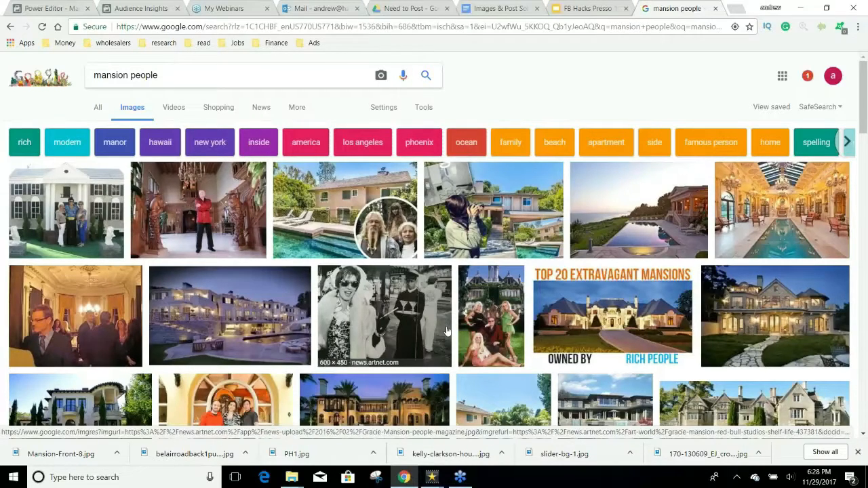
{"action": "scroll", "coordinate": [447, 330], "scroll_direction": "down", "scroll_amount": 1}
{"action": "scroll", "coordinate": [447, 330], "scroll_direction": "down", "scroll_amount": 1}
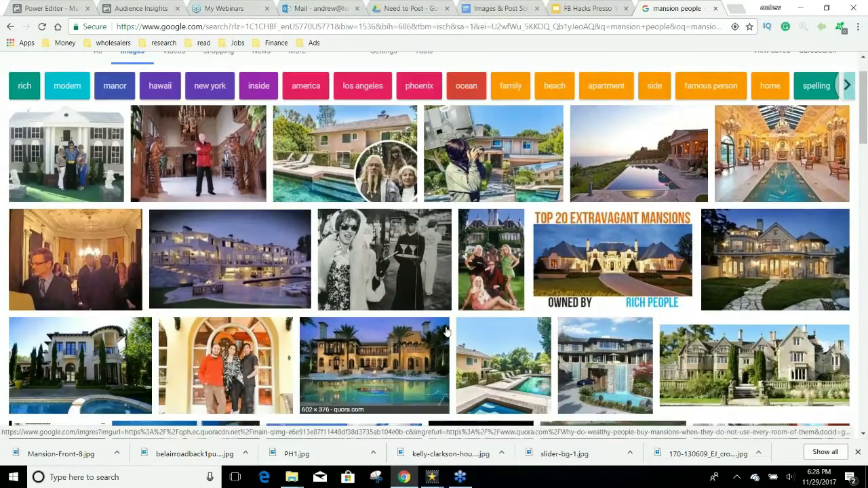
{"action": "scroll", "coordinate": [447, 330], "scroll_direction": "down", "scroll_amount": 1}
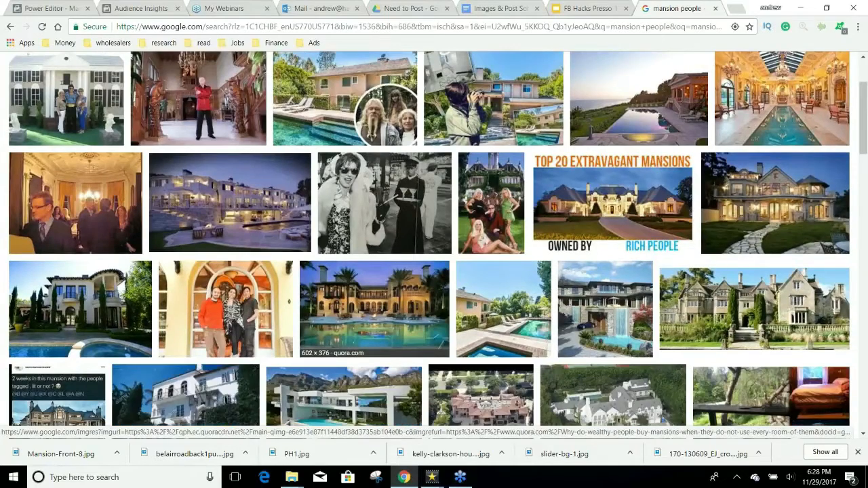
Step: Save the lit Mediterranean pool mansion photo at full size
{"action": "left_click", "coordinate": [374, 309]}
{"action": "left_click", "coordinate": [370, 201]}
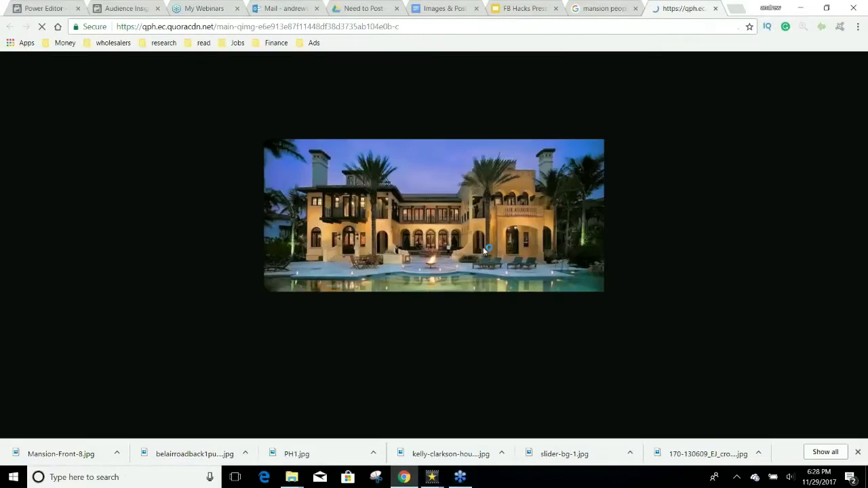
{"action": "right_click", "coordinate": [454, 241]}
{"action": "left_click", "coordinate": [477, 260]}
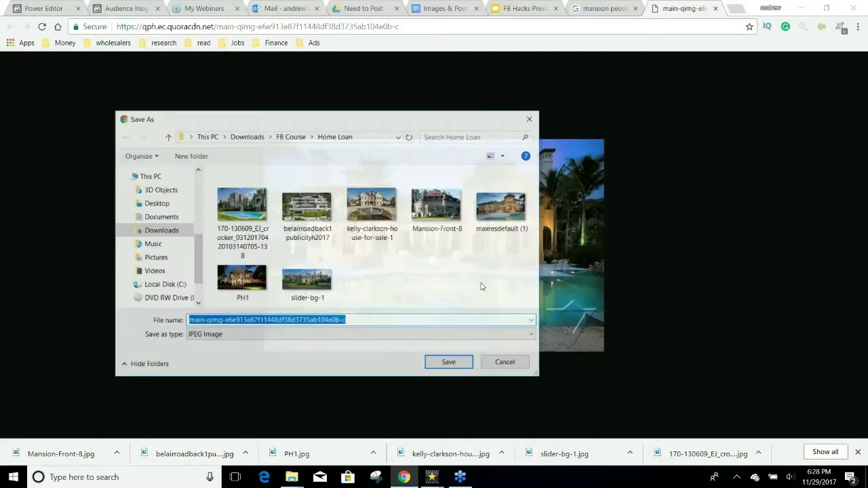
{"action": "left_click", "coordinate": [445, 365]}
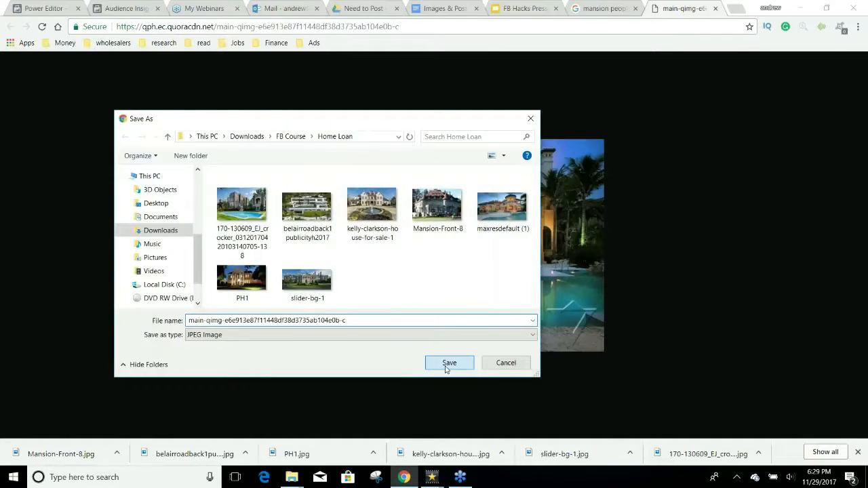
{"action": "left_click", "coordinate": [715, 9]}
Step: Save the stone mega-mansion photo at full size and return to the results
{"action": "left_click", "coordinate": [754, 92]}
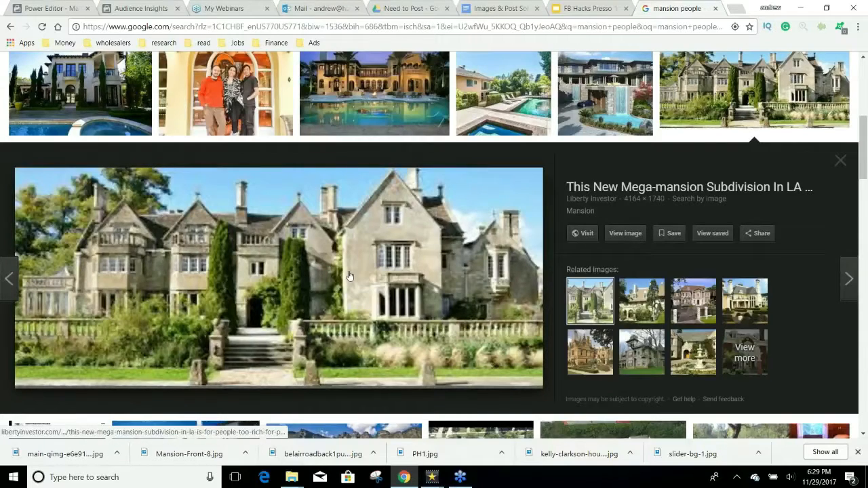
{"action": "left_click", "coordinate": [624, 233]}
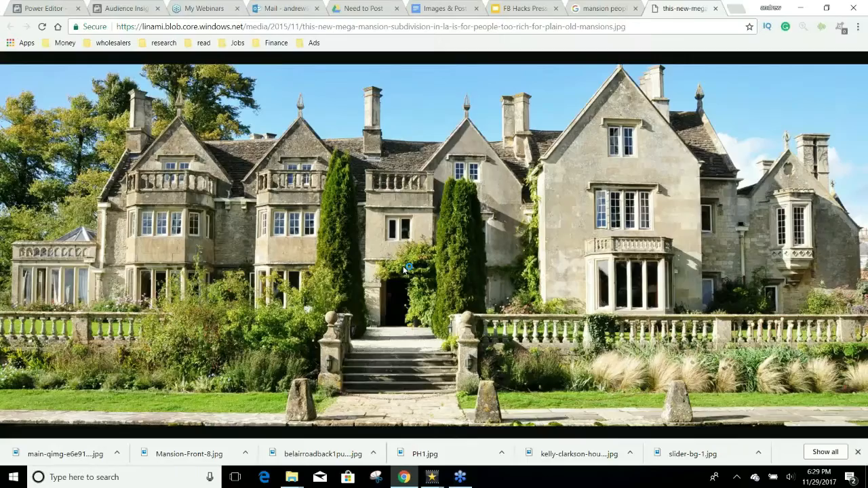
{"action": "key", "text": "ctrl+s"}
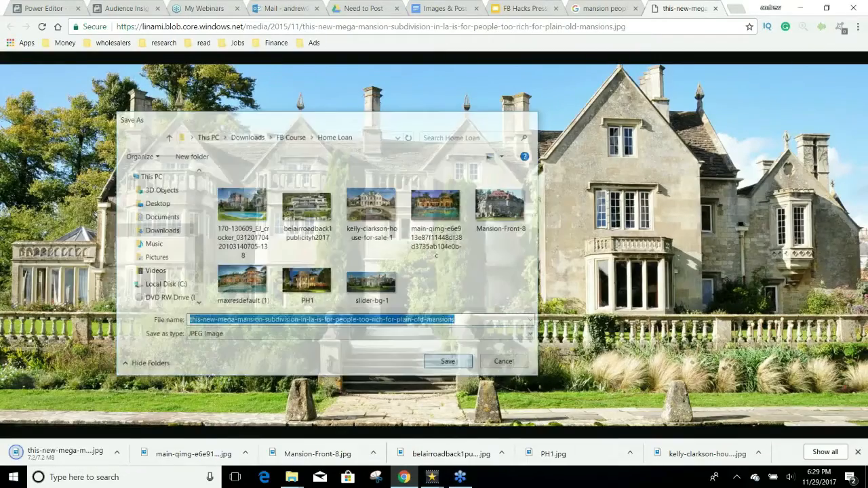
{"action": "key", "text": "Return"}
{"action": "key", "text": "ctrl+shift+Tab"}
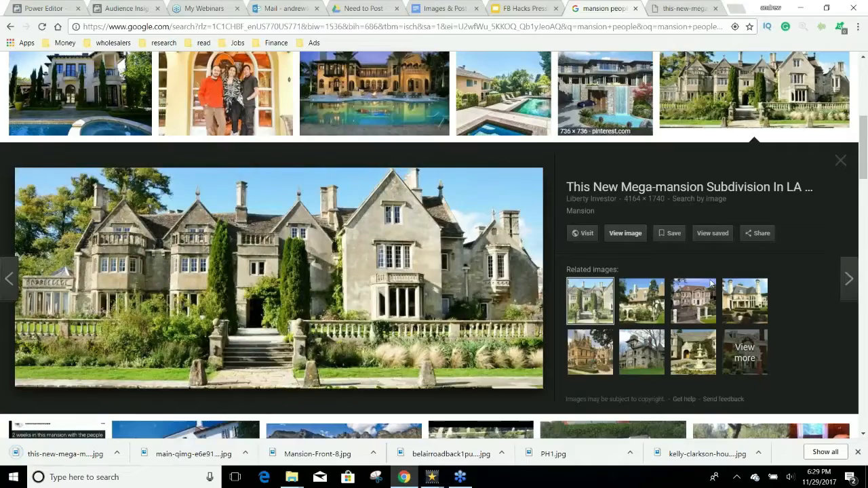
Step: Browse further down the mansion people results, previewing the Greenwich mansion photo
{"action": "scroll", "coordinate": [639, 307], "scroll_direction": "down", "scroll_amount": 4}
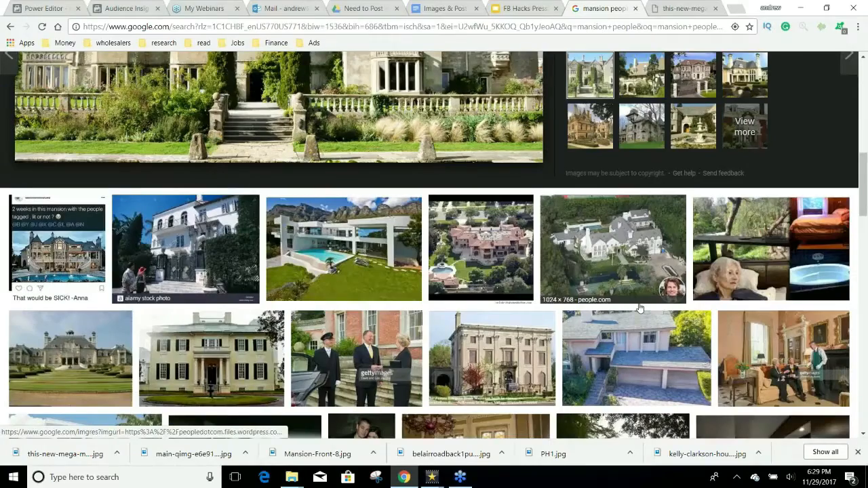
{"action": "scroll", "coordinate": [639, 308], "scroll_direction": "down", "scroll_amount": 1}
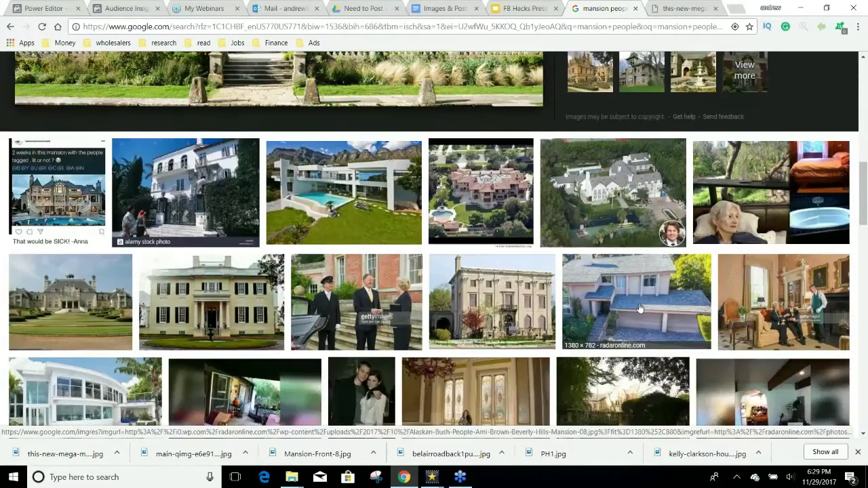
{"action": "scroll", "coordinate": [639, 307], "scroll_direction": "down", "scroll_amount": 4}
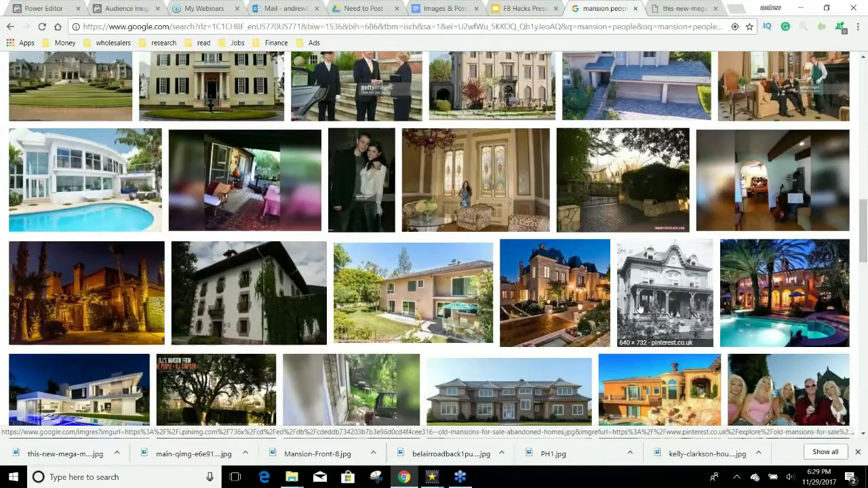
{"action": "scroll", "coordinate": [639, 307], "scroll_direction": "down", "scroll_amount": 3}
{"action": "scroll", "coordinate": [639, 307], "scroll_direction": "down", "scroll_amount": 1}
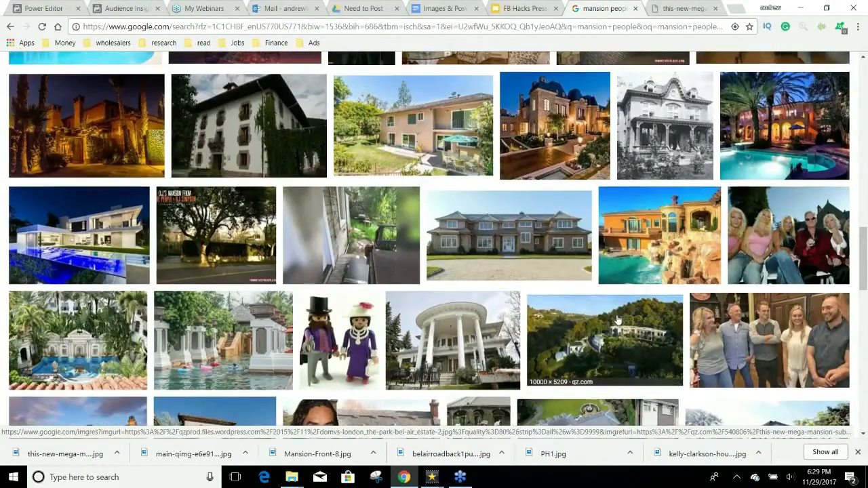
{"action": "scroll", "coordinate": [612, 314], "scroll_direction": "down", "scroll_amount": 4}
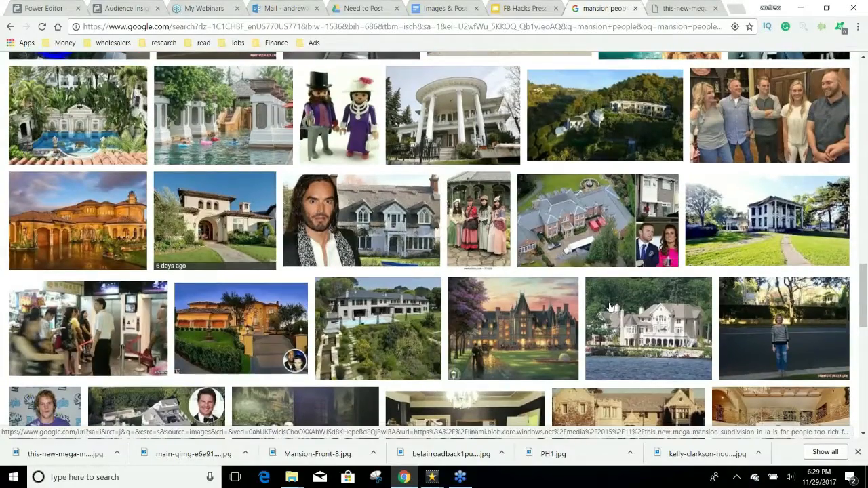
{"action": "scroll", "coordinate": [518, 324], "scroll_direction": "down", "scroll_amount": 1}
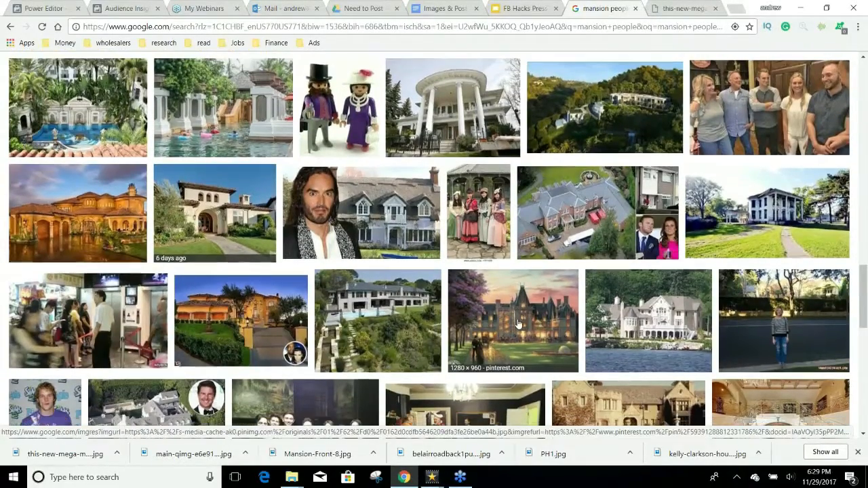
{"action": "scroll", "coordinate": [517, 324], "scroll_direction": "down", "scroll_amount": 2}
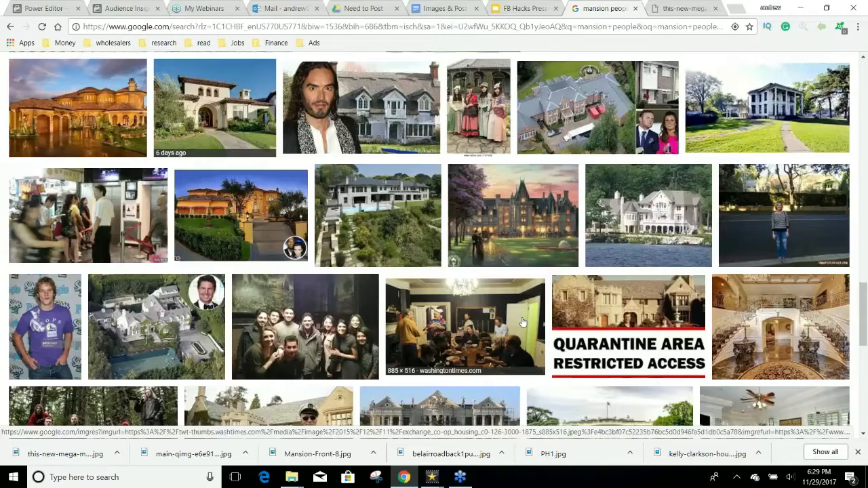
{"action": "scroll", "coordinate": [522, 323], "scroll_direction": "down", "scroll_amount": 1}
{"action": "scroll", "coordinate": [511, 327], "scroll_direction": "down", "scroll_amount": 4}
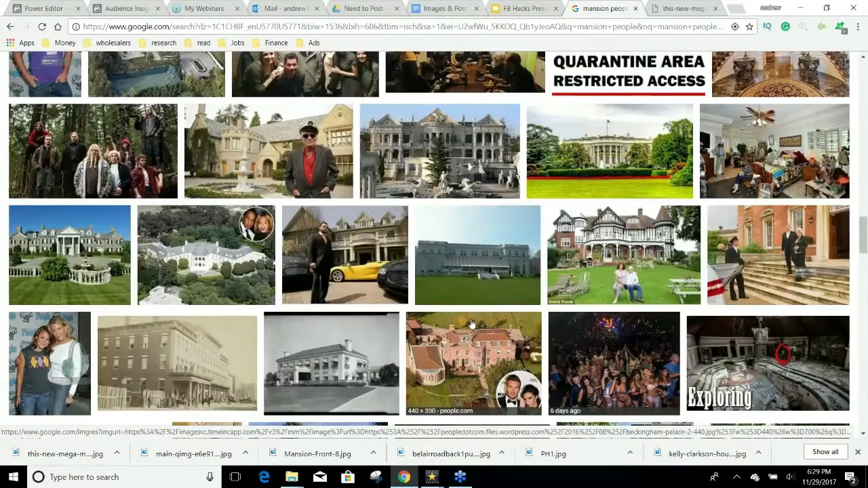
{"action": "left_click", "coordinate": [68, 258]}
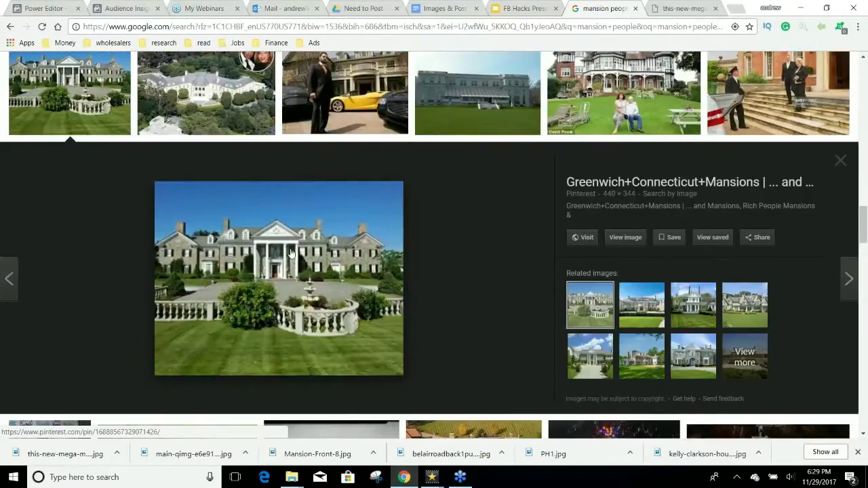
{"action": "scroll", "coordinate": [309, 280], "scroll_direction": "down", "scroll_amount": 2}
{"action": "scroll", "coordinate": [309, 280], "scroll_direction": "down", "scroll_amount": 2}
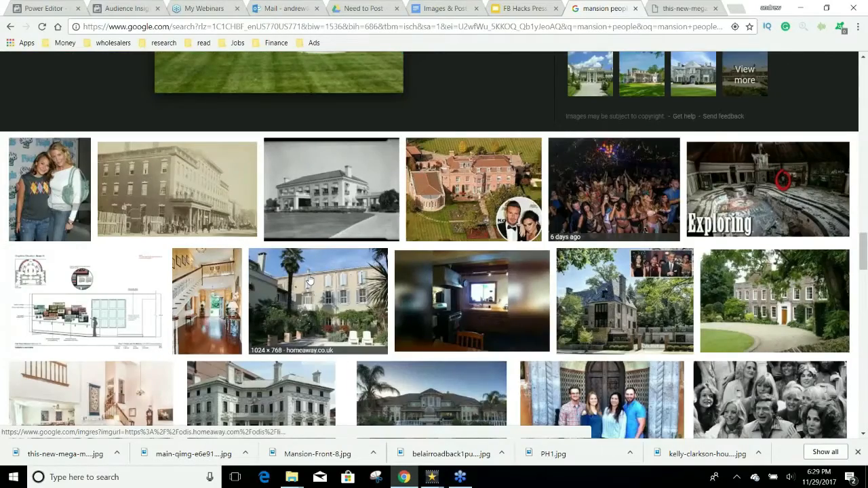
{"action": "scroll", "coordinate": [308, 280], "scroll_direction": "down", "scroll_amount": 2}
{"action": "scroll", "coordinate": [309, 295], "scroll_direction": "down", "scroll_amount": 1}
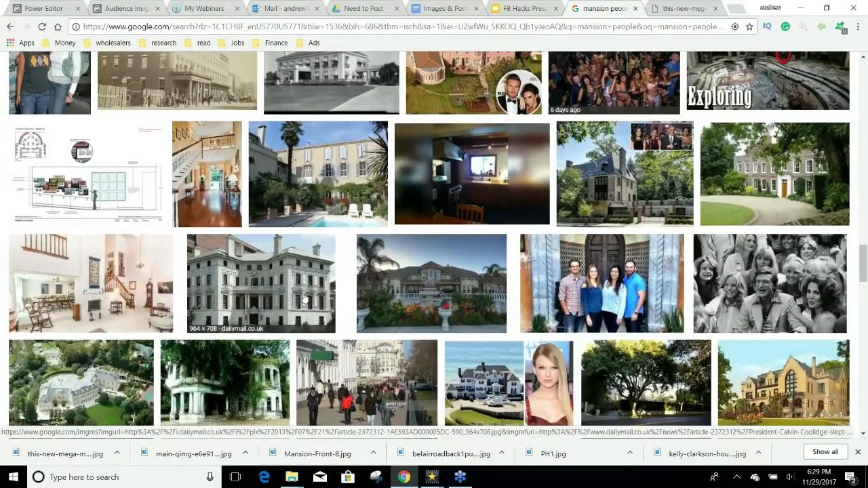
{"action": "scroll", "coordinate": [305, 298], "scroll_direction": "down", "scroll_amount": 2}
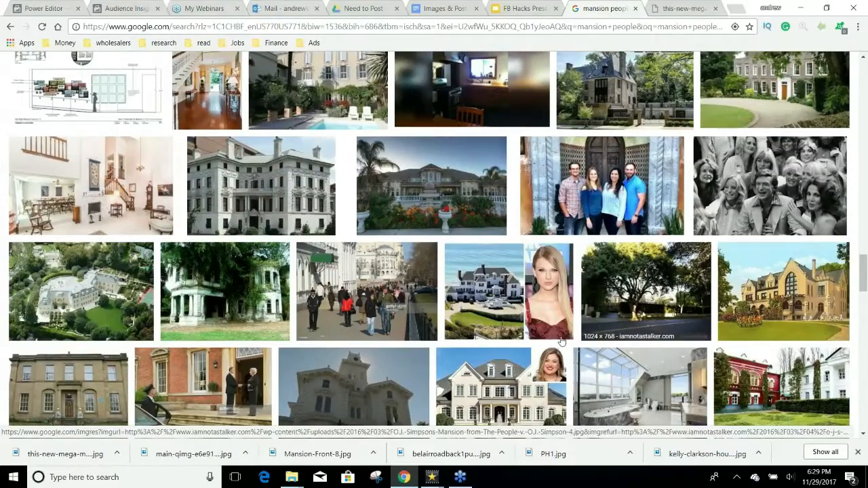
{"action": "scroll", "coordinate": [515, 312], "scroll_direction": "up", "scroll_amount": 10}
{"action": "scroll", "coordinate": [493, 299], "scroll_direction": "up", "scroll_amount": 3}
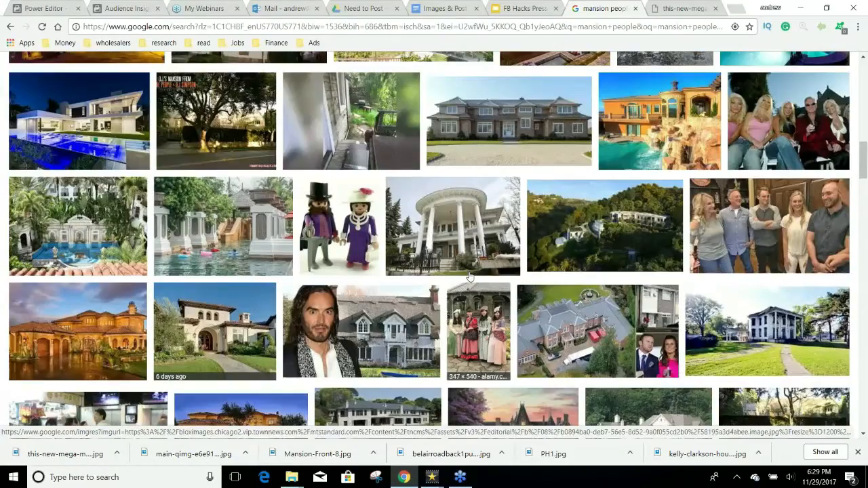
{"action": "scroll", "coordinate": [470, 278], "scroll_direction": "up", "scroll_amount": 5}
Step: Search just 'mansion' and save the Versace Mansion pool photo into Home Loan
{"action": "key", "text": "BackSpace"}
{"action": "key", "text": "BackSpace"}
{"action": "key", "text": "BackSpace"}
{"action": "key", "text": "BackSpace"}
{"action": "key", "text": "BackSpace"}
{"action": "key", "text": "BackSpace"}
{"action": "key", "text": "BackSpace"}
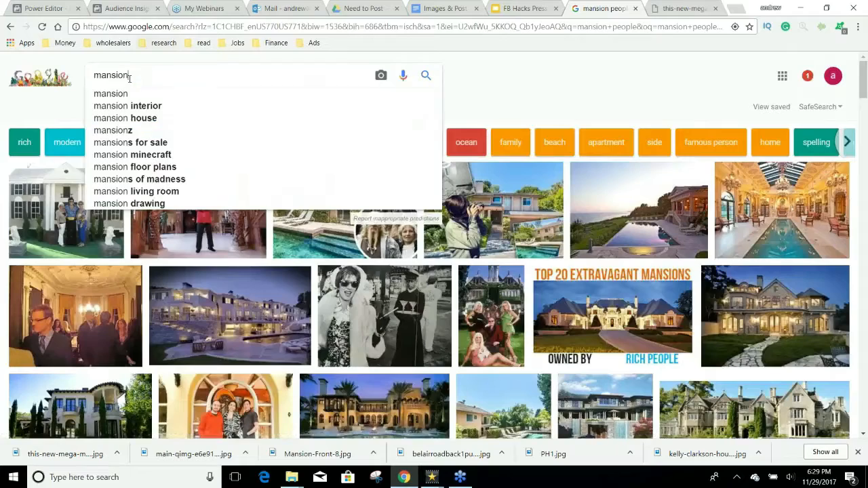
{"action": "key", "text": "Return"}
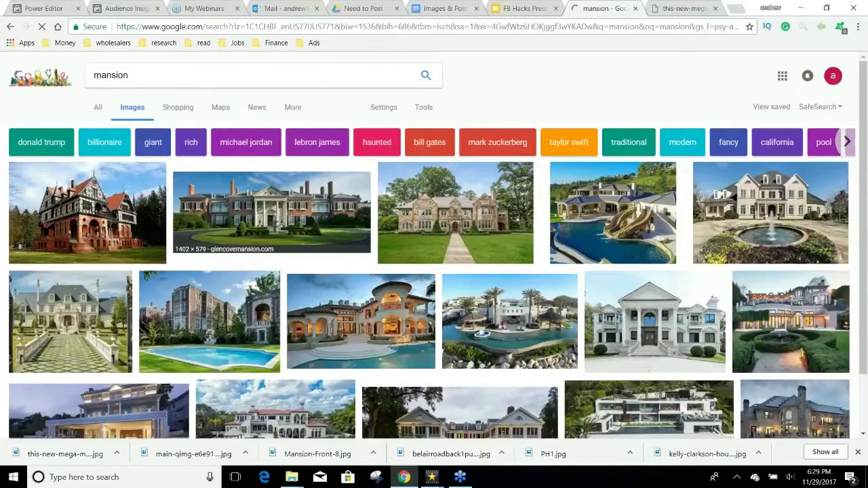
{"action": "scroll", "coordinate": [432, 306], "scroll_direction": "down", "scroll_amount": 5}
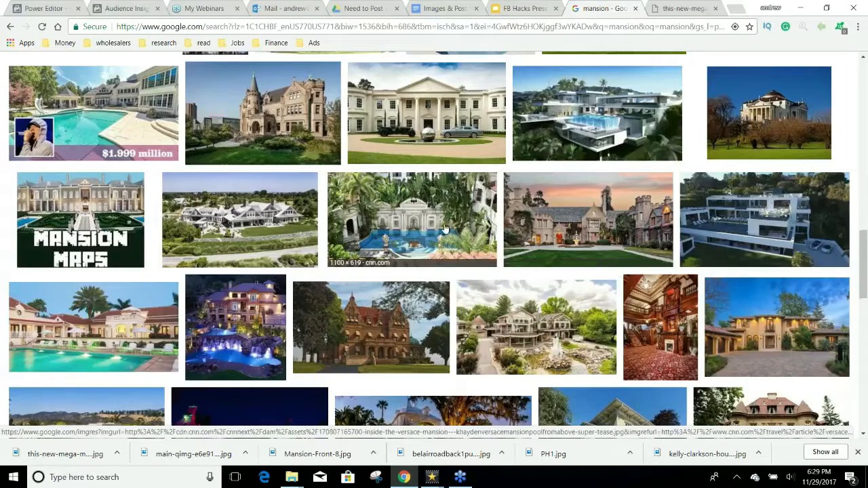
{"action": "left_click", "coordinate": [412, 210]}
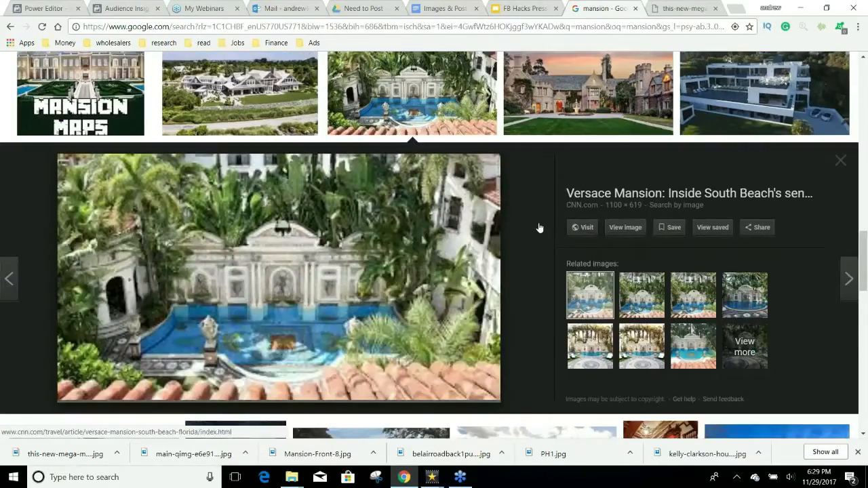
{"action": "left_click", "coordinate": [625, 227]}
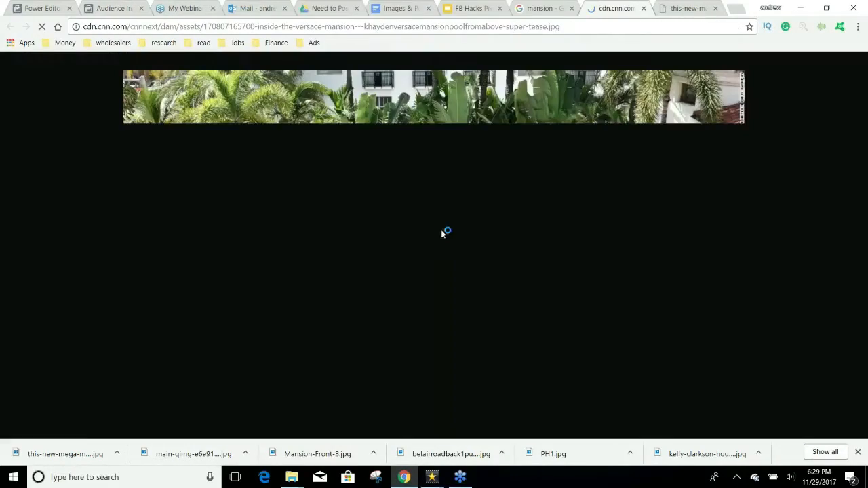
{"action": "right_click", "coordinate": [430, 236]}
{"action": "left_click", "coordinate": [447, 258]}
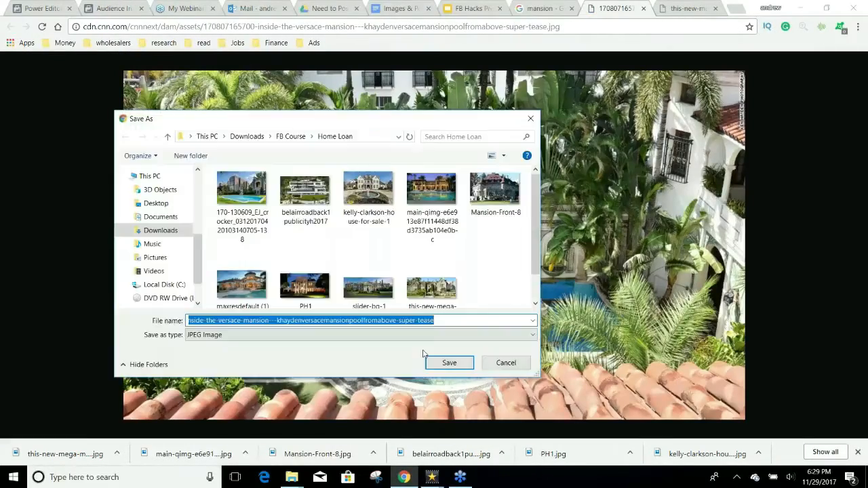
{"action": "left_click", "coordinate": [447, 362]}
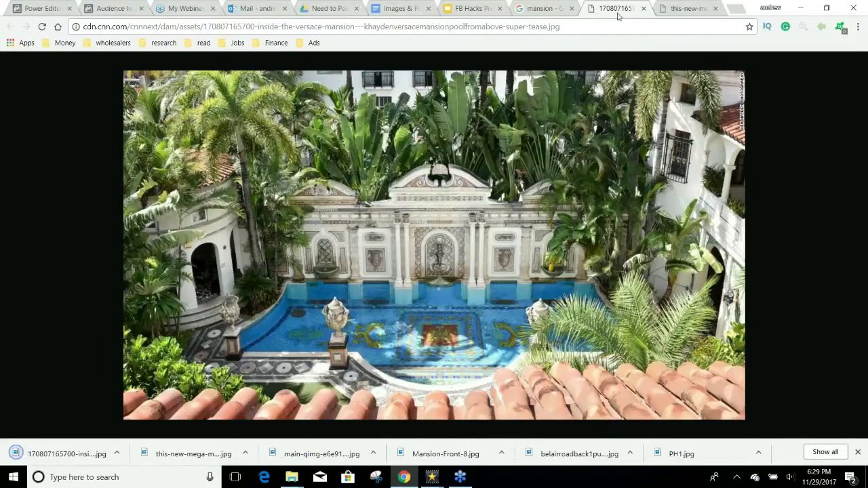
Step: Close the Versace and mega-mansion image tabs and switch to Power Editor
{"action": "left_click", "coordinate": [642, 9]}
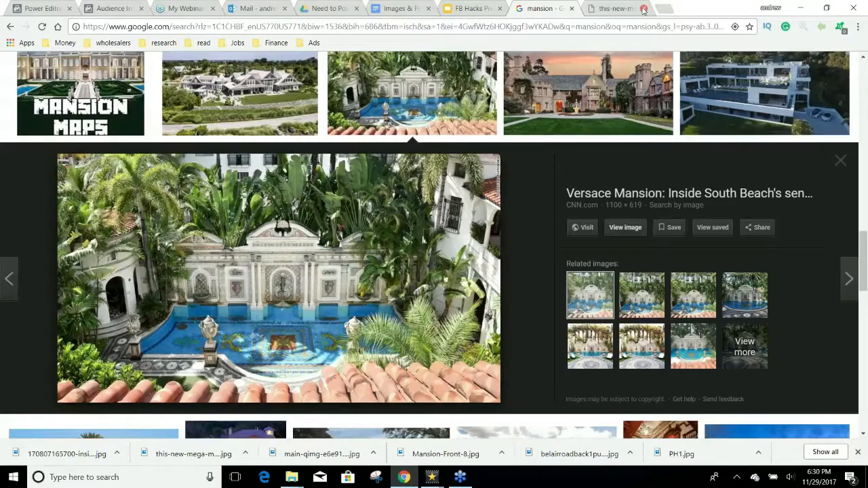
{"action": "left_click", "coordinate": [642, 9]}
{"action": "left_click", "coordinate": [45, 9]}
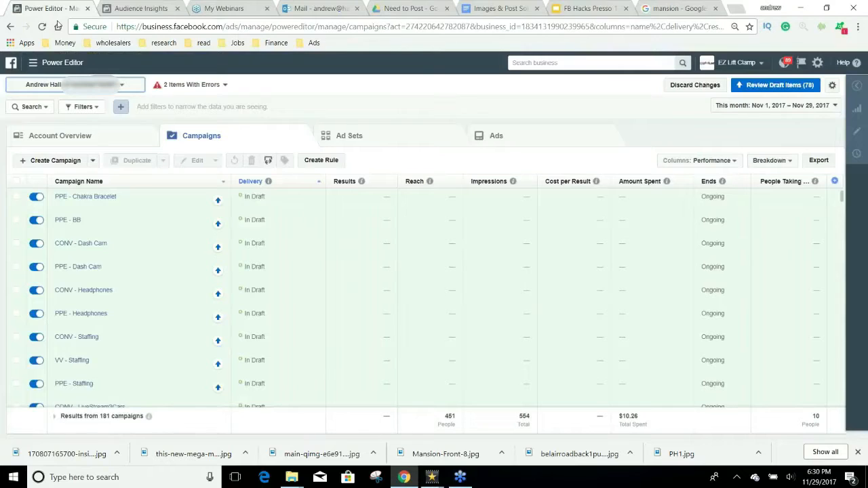
Step: Start a new campaign with the Post engagement objective
{"action": "left_click", "coordinate": [46, 162]}
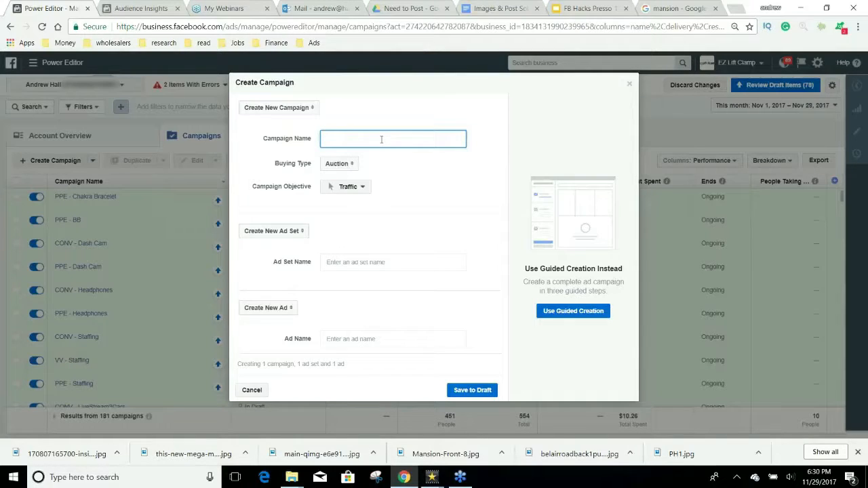
{"action": "left_click", "coordinate": [361, 190]}
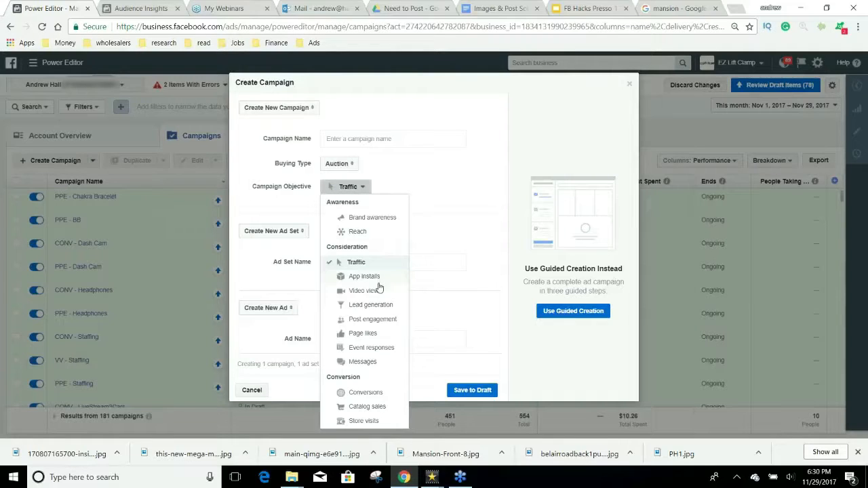
{"action": "left_click", "coordinate": [373, 319]}
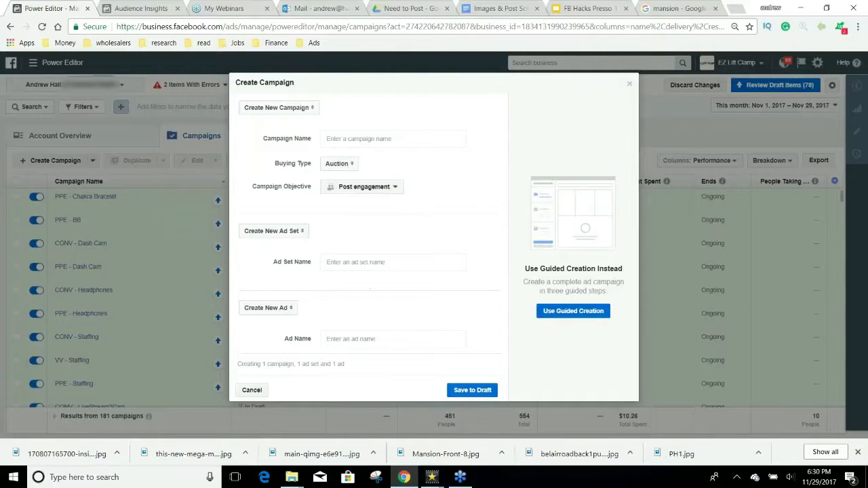
Step: Name the campaign, ad set and ad 'PPE - Home Loans' and save as draft
{"action": "left_click", "coordinate": [358, 139]}
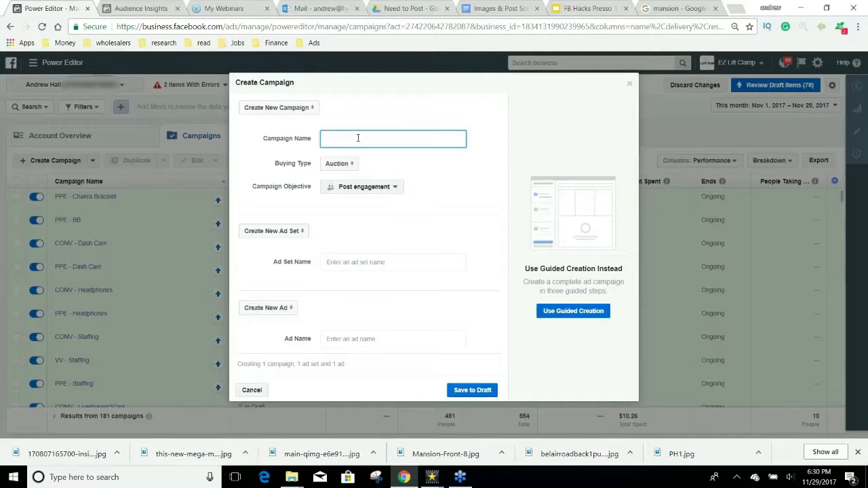
{"action": "type", "text": "PE - Home Loans"}
{"action": "key", "text": "ctrl+a"}
{"action": "key", "text": "ctrl+c"}
{"action": "left_click", "coordinate": [374, 261]}
{"action": "key", "text": "ctrl+v"}
{"action": "left_click", "coordinate": [392, 338]}
{"action": "key", "text": "ctrl+v"}
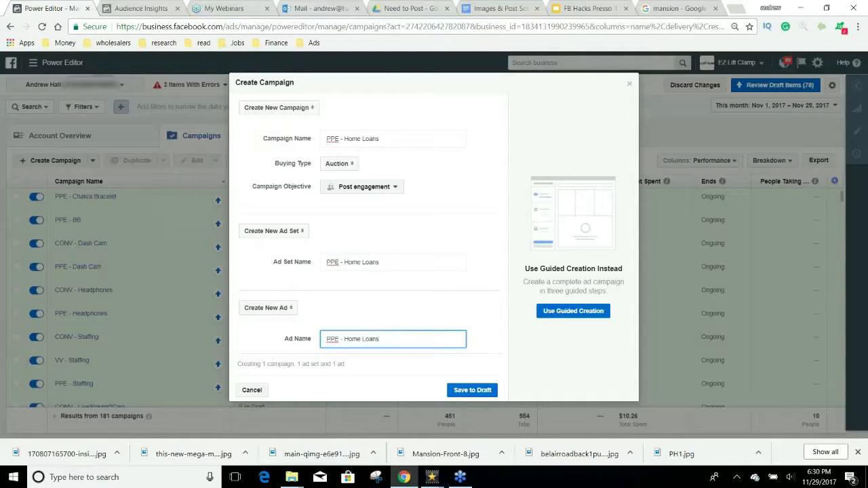
{"action": "left_click", "coordinate": [468, 391]}
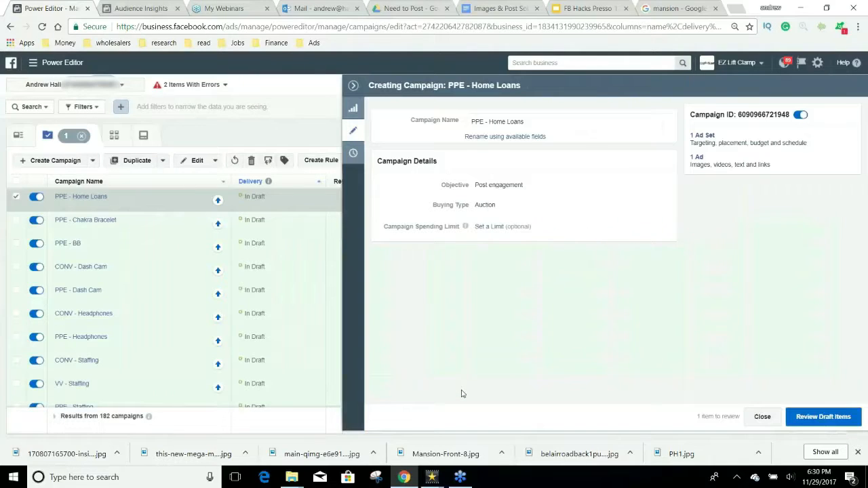
Step: Open the PPE - Home Loans ad set and change its daily budget from $11.00 to $5.00
{"action": "left_click", "coordinate": [700, 135]}
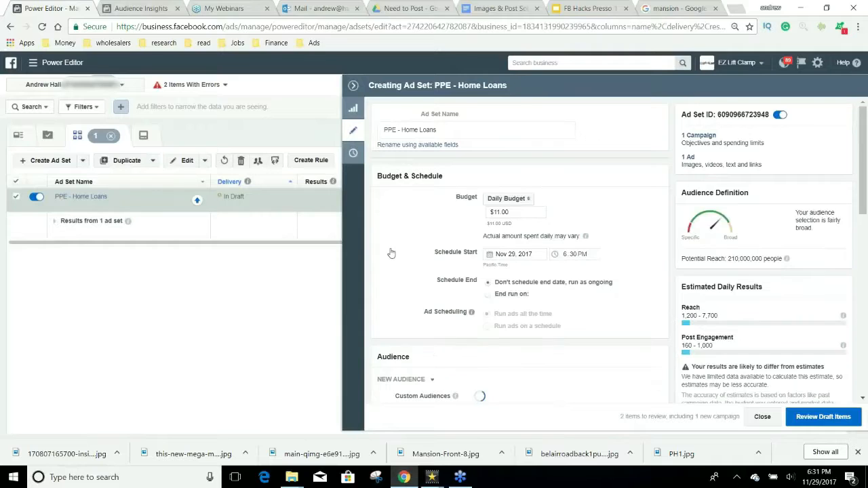
{"action": "left_click", "coordinate": [520, 214]}
{"action": "key", "text": "ctrl+a"}
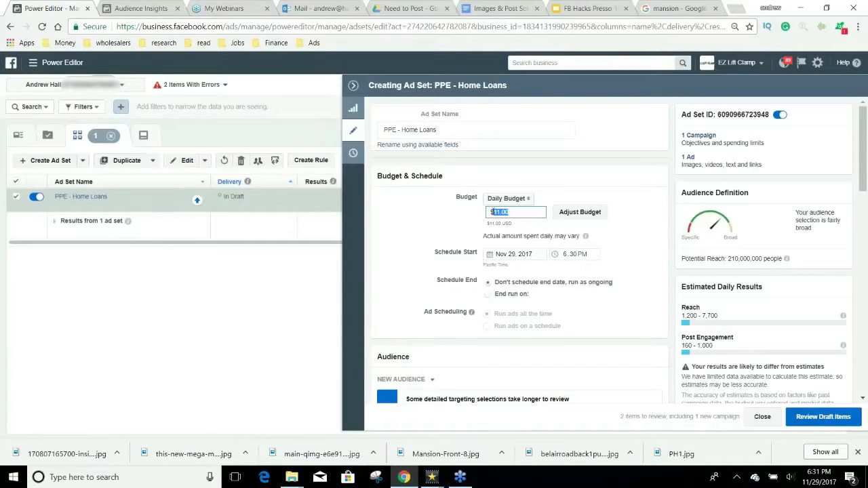
{"action": "type", "text": "5"}
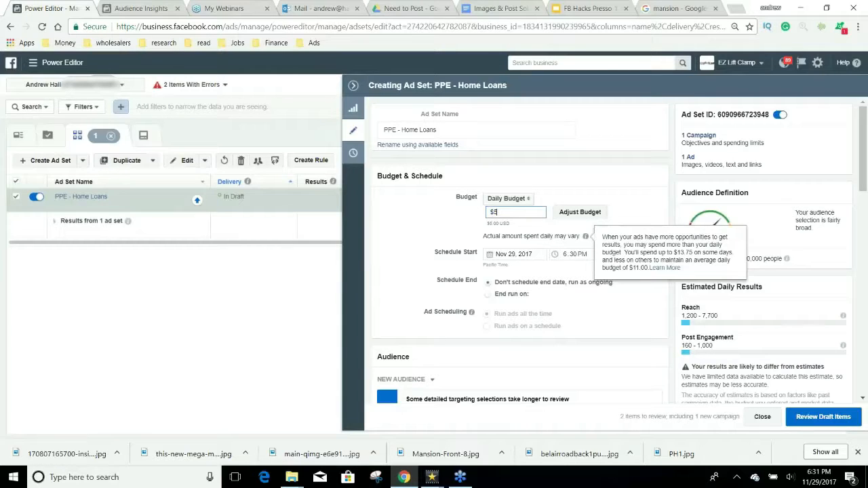
{"action": "left_click", "coordinate": [641, 196]}
Step: Schedule the ad set to start Nov 30, 2017 at 12:01 AM
{"action": "left_click", "coordinate": [513, 254]}
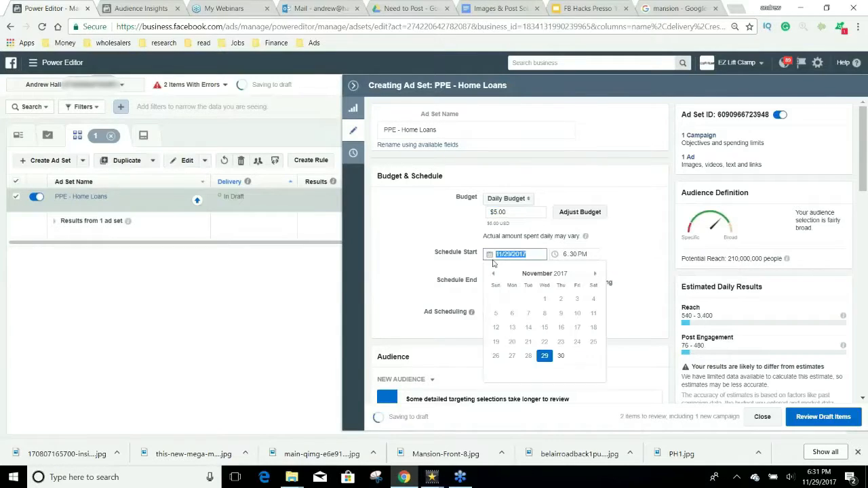
{"action": "left_click", "coordinate": [561, 358]}
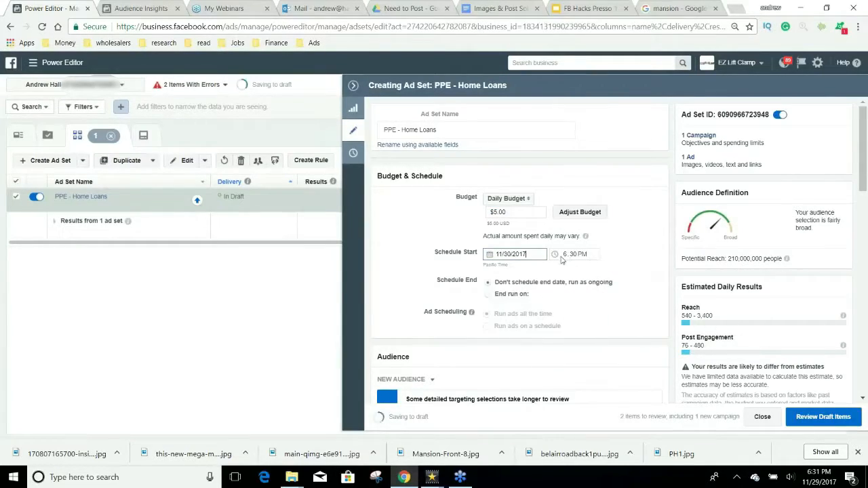
{"action": "left_click", "coordinate": [568, 257]}
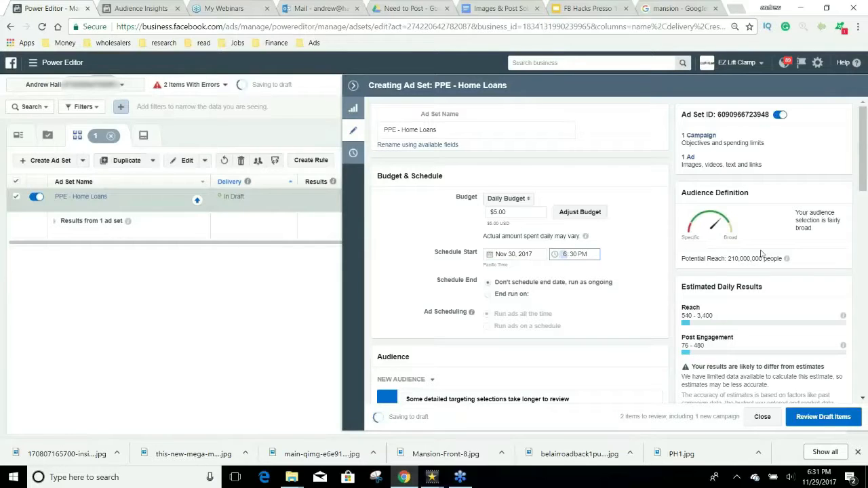
{"action": "type", "text": "1201a"}
{"action": "left_click", "coordinate": [682, 245]}
{"action": "scroll", "coordinate": [664, 253], "scroll_direction": "down", "scroll_amount": 3}
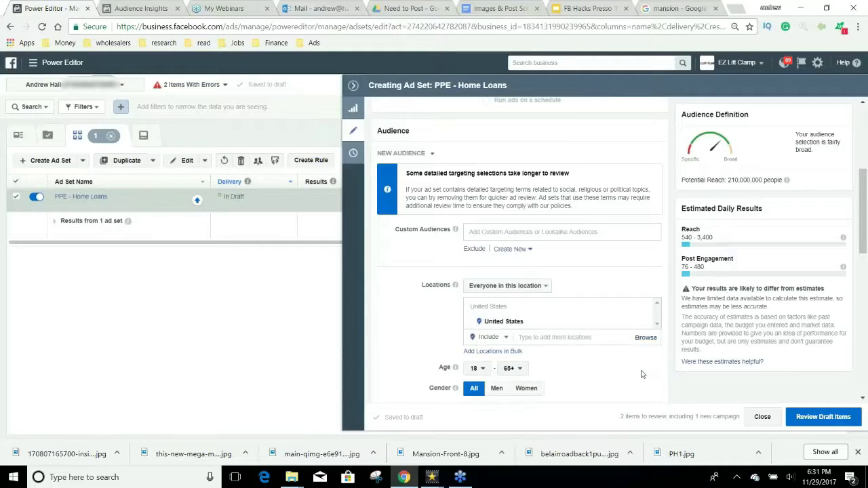
{"action": "scroll", "coordinate": [643, 375], "scroll_direction": "down", "scroll_amount": 2}
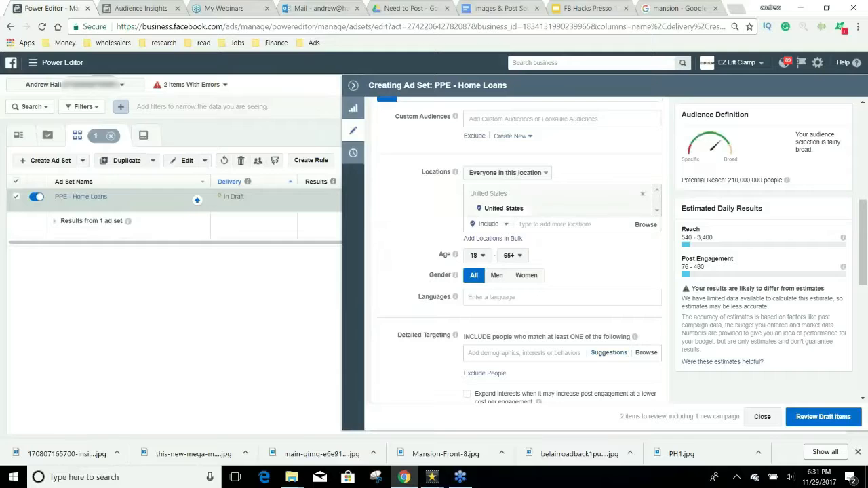
{"action": "left_click", "coordinate": [542, 223]}
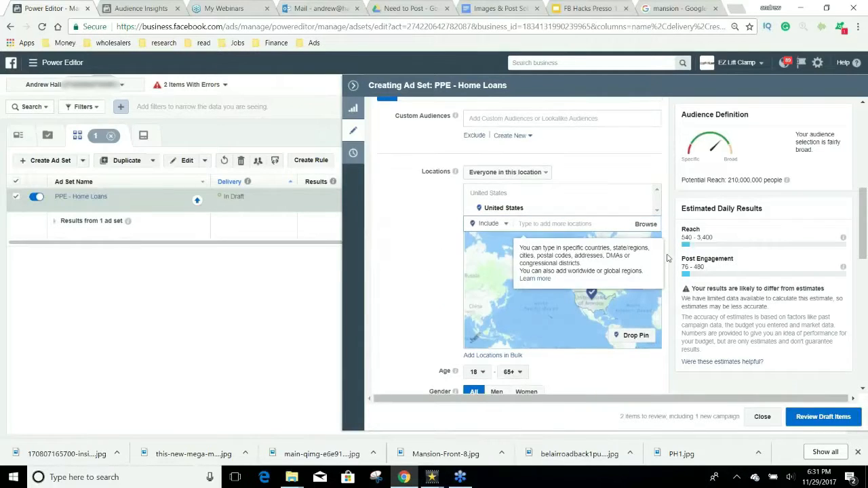
{"action": "scroll", "coordinate": [667, 257], "scroll_direction": "down", "scroll_amount": 2}
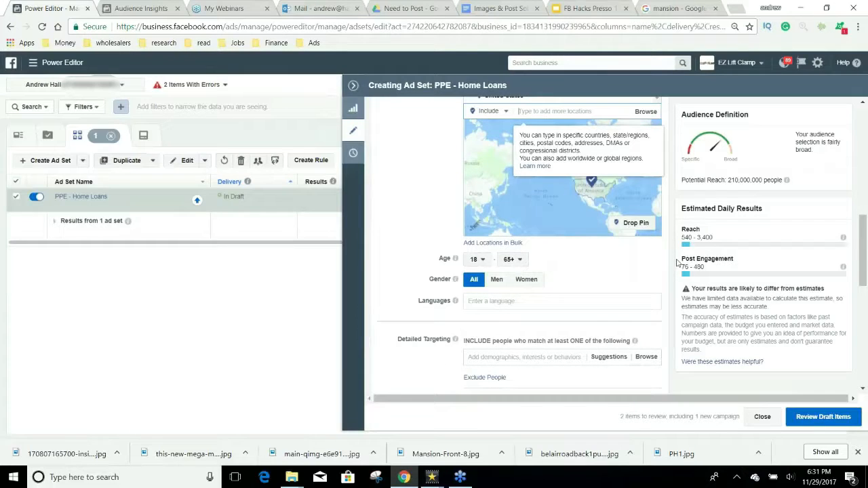
{"action": "scroll", "coordinate": [677, 263], "scroll_direction": "down", "scroll_amount": 1}
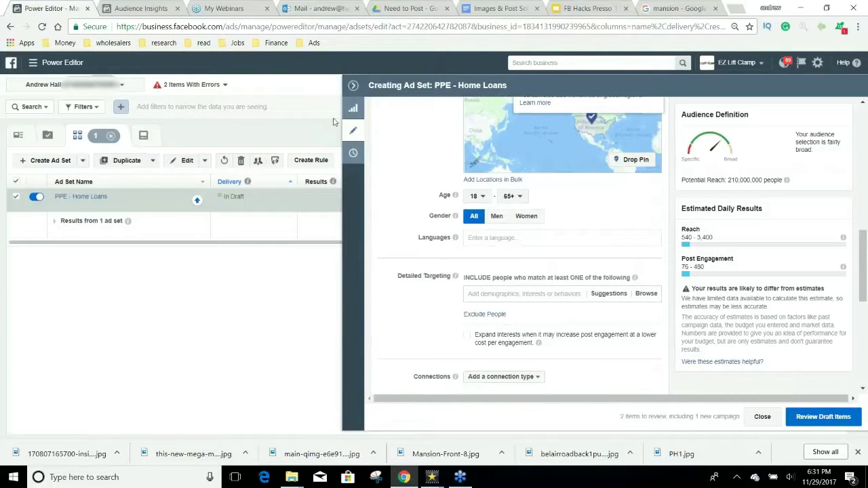
Step: In Audience Insights, remove the Dalai Lama and Tibetan Buddhism interests
{"action": "left_click", "coordinate": [149, 7]}
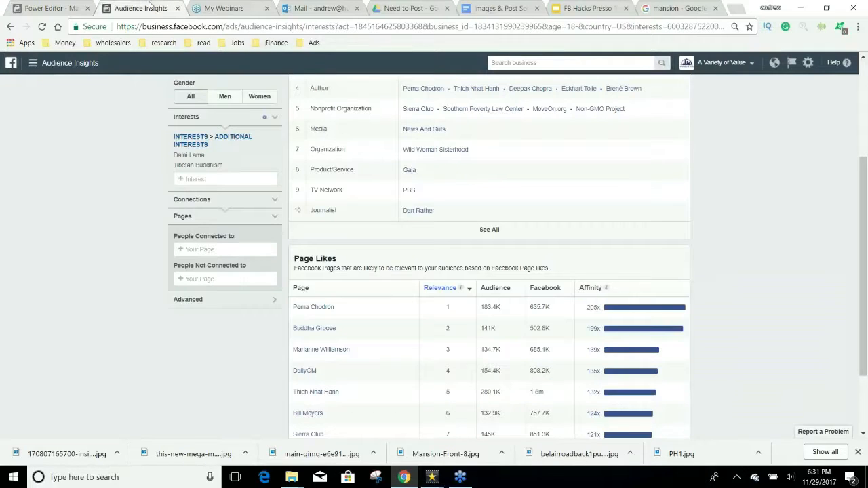
{"action": "scroll", "coordinate": [198, 268], "scroll_direction": "up", "scroll_amount": 2}
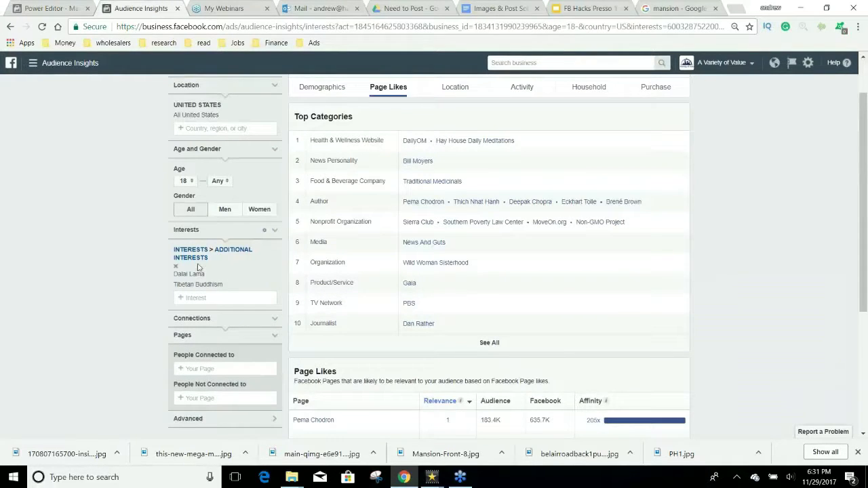
{"action": "left_click", "coordinate": [176, 266]}
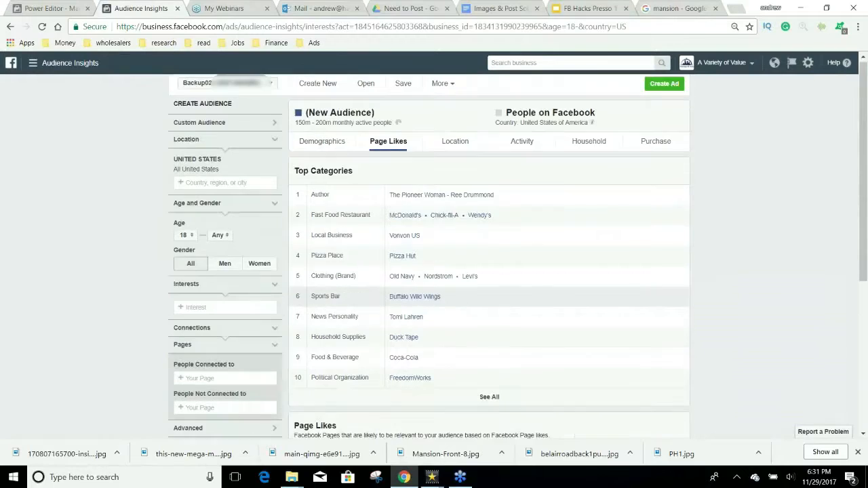
Step: Review the Household, Demographics and Purchase insights for US users aged 18 and over
{"action": "left_click", "coordinate": [588, 143]}
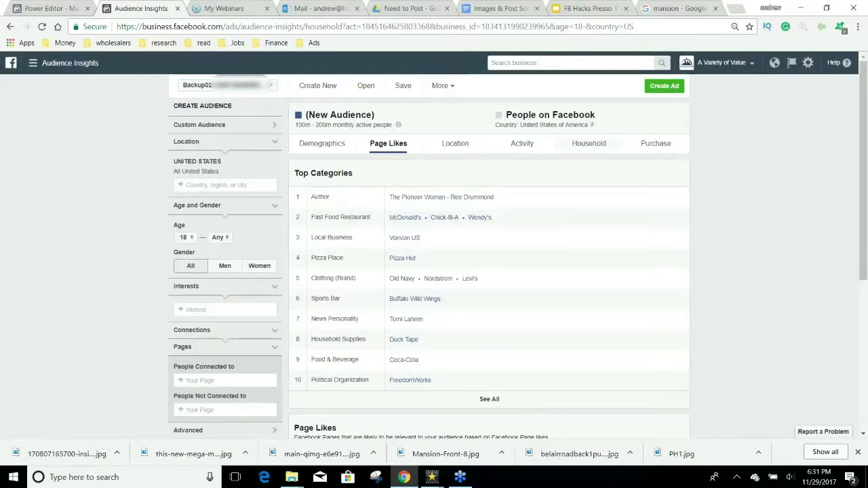
{"action": "scroll", "coordinate": [570, 272], "scroll_direction": "down", "scroll_amount": 1}
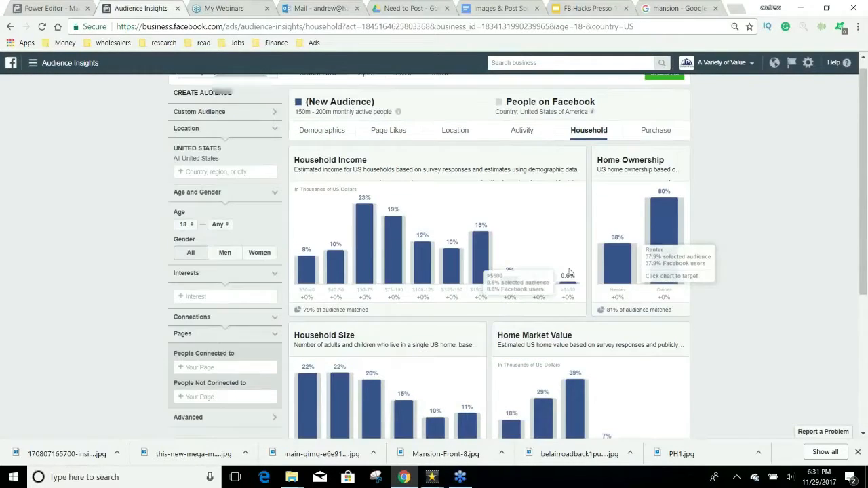
{"action": "scroll", "coordinate": [416, 361], "scroll_direction": "down", "scroll_amount": 1}
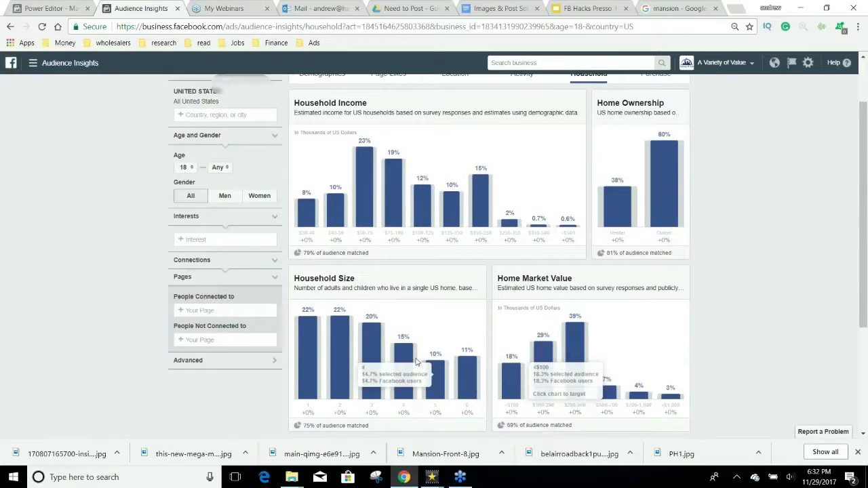
{"action": "scroll", "coordinate": [416, 361], "scroll_direction": "down", "scroll_amount": 2}
{"action": "scroll", "coordinate": [417, 356], "scroll_direction": "up", "scroll_amount": 4}
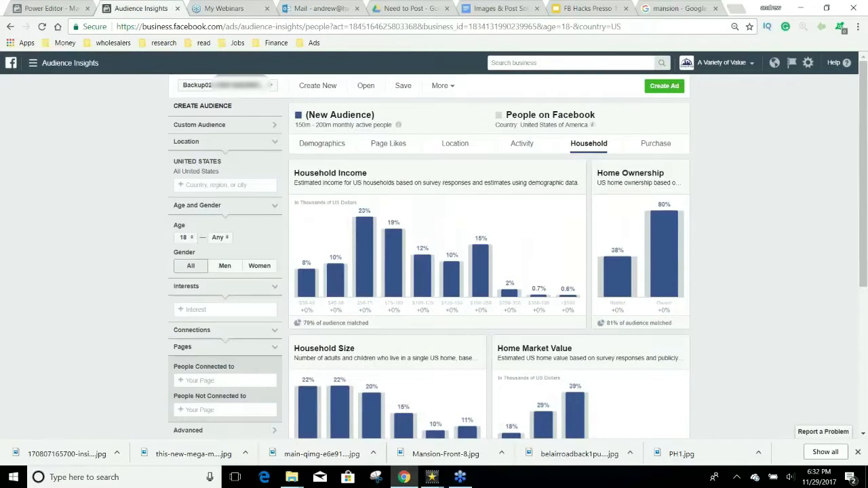
{"action": "left_click", "coordinate": [321, 143]}
{"action": "scroll", "coordinate": [549, 260], "scroll_direction": "down", "scroll_amount": 7}
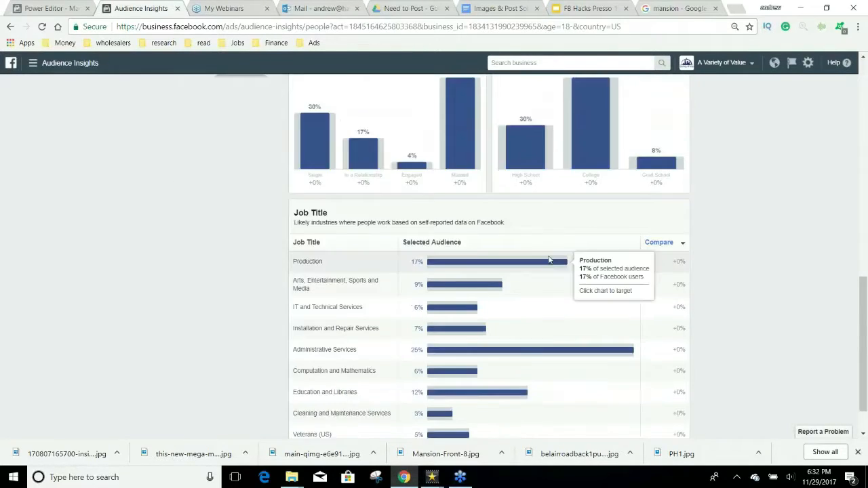
{"action": "scroll", "coordinate": [550, 260], "scroll_direction": "up", "scroll_amount": 4}
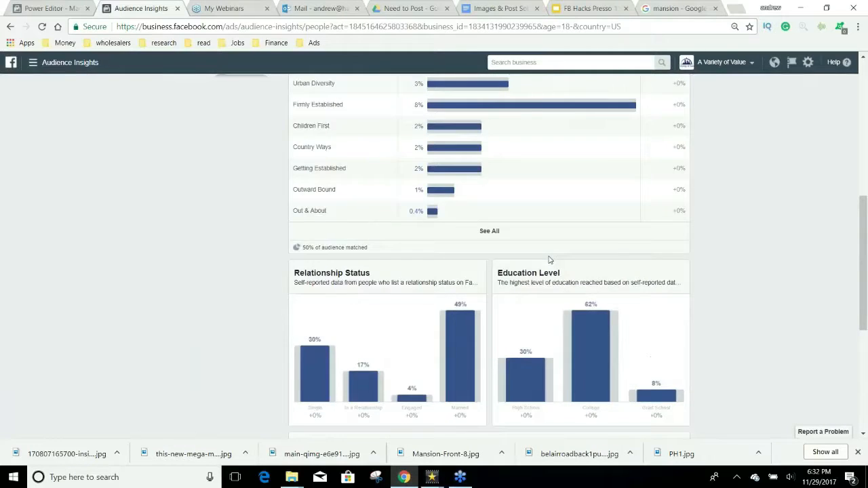
{"action": "scroll", "coordinate": [549, 259], "scroll_direction": "up", "scroll_amount": 4}
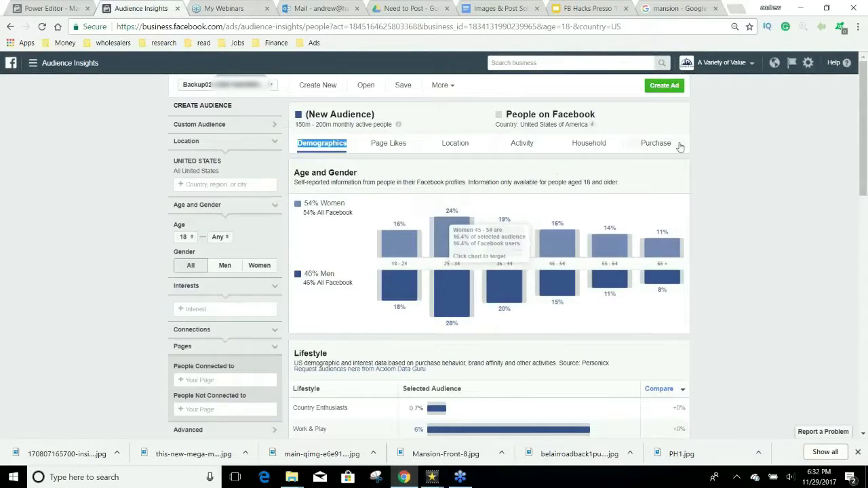
{"action": "left_click", "coordinate": [675, 146]}
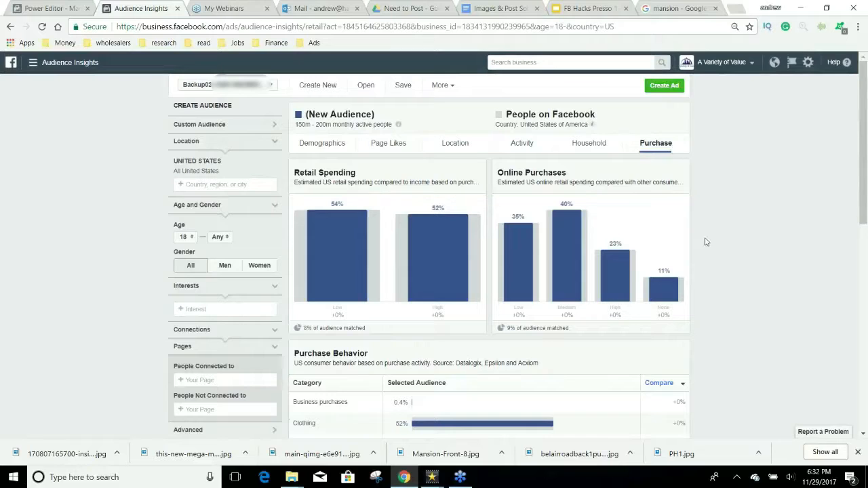
{"action": "scroll", "coordinate": [705, 242], "scroll_direction": "down", "scroll_amount": 10}
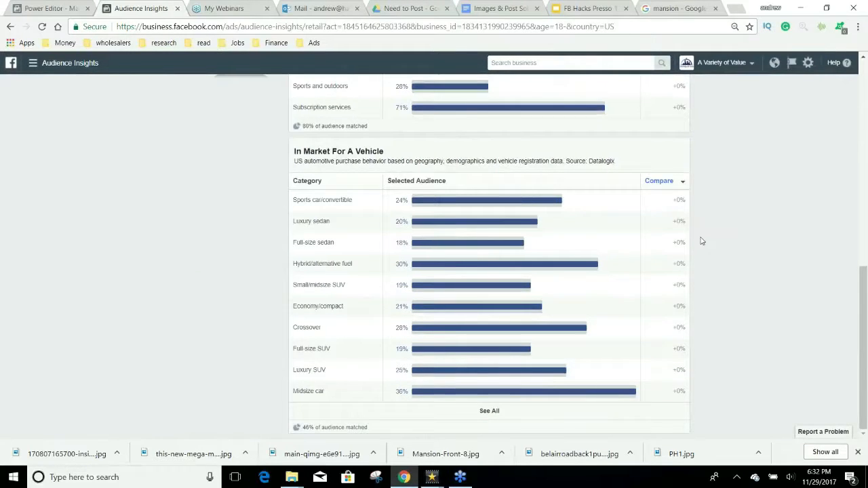
{"action": "scroll", "coordinate": [702, 241], "scroll_direction": "up", "scroll_amount": 10}
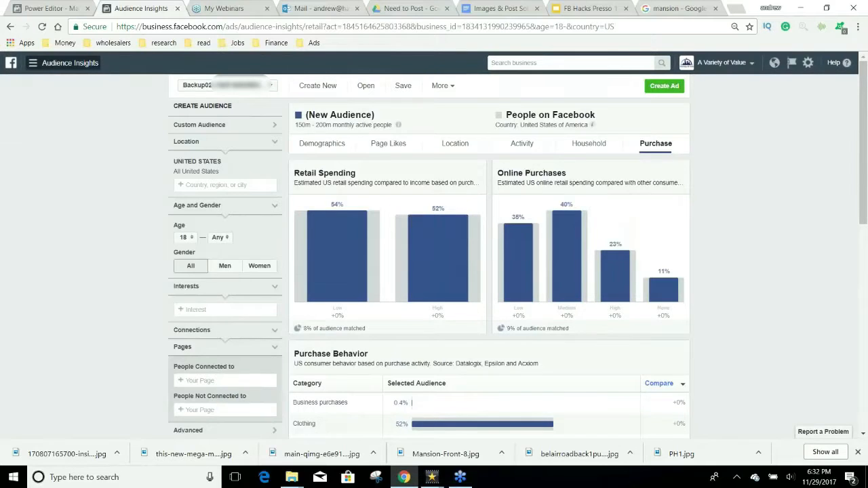
Step: Open and close the business tools menu, then return to the Power Editor ad set
{"action": "left_click", "coordinate": [32, 62]}
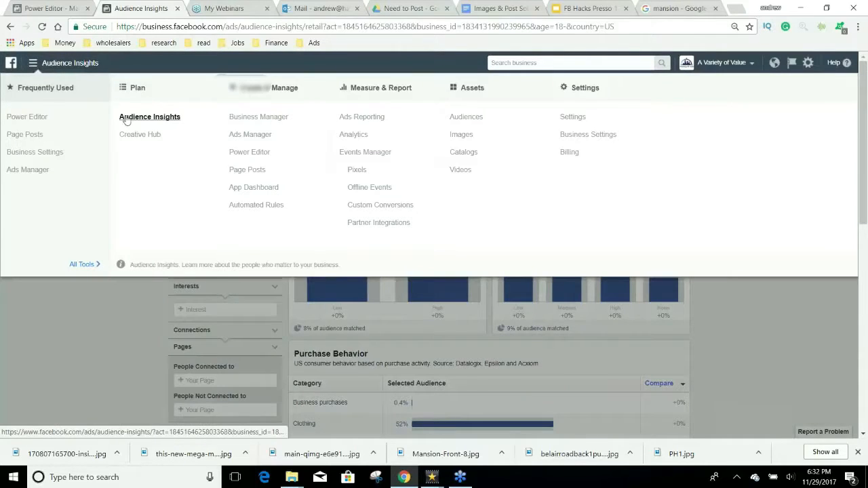
{"action": "left_click", "coordinate": [110, 333]}
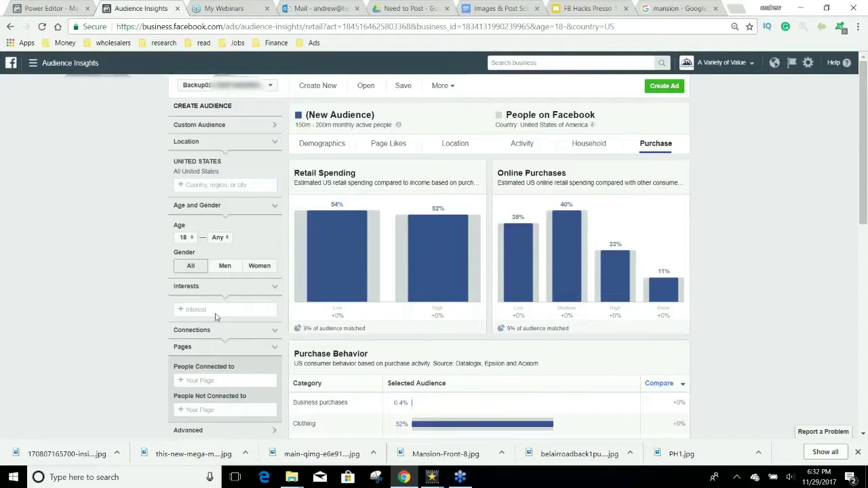
{"action": "left_click", "coordinate": [63, 5]}
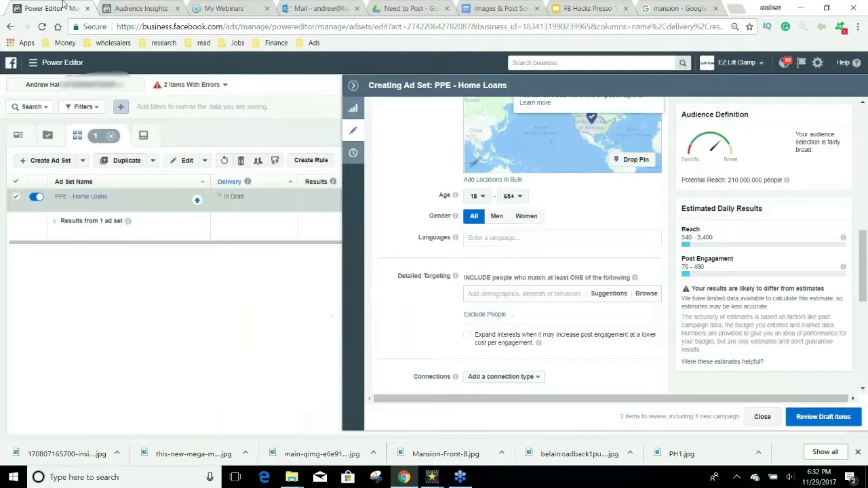
{"action": "left_click", "coordinate": [525, 296]}
{"action": "type", "text": "in ma"}
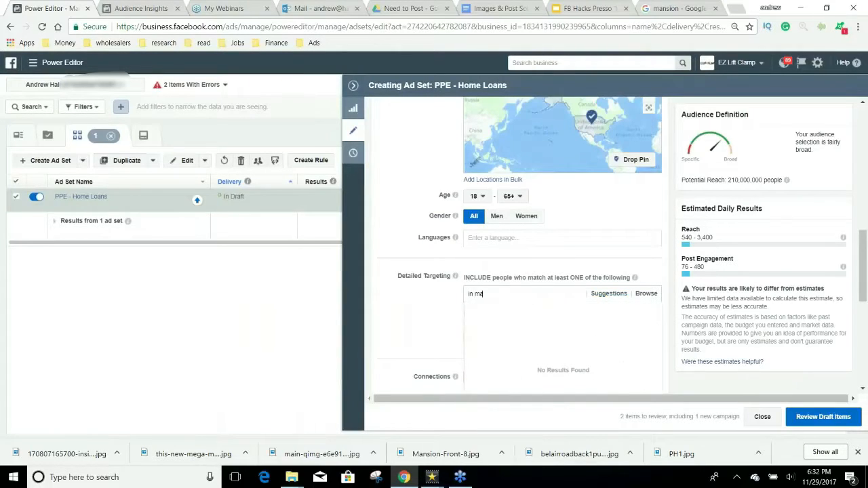
{"action": "type", "text": "rket"}
{"action": "key", "text": "BackSpace"}
{"action": "type", "text": "in marke"}
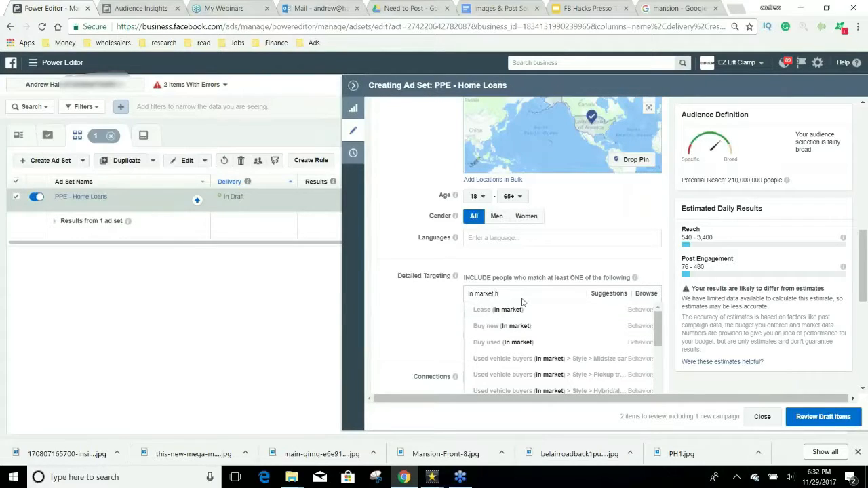
{"action": "type", "text": "ouse"}
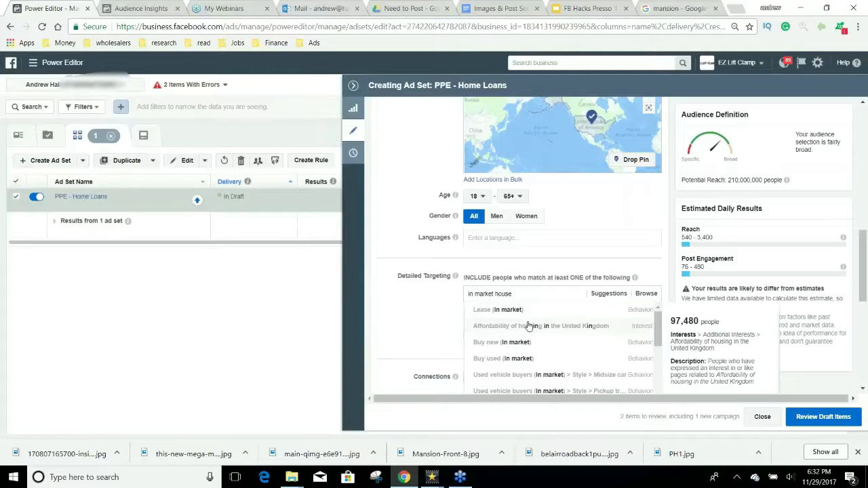
{"action": "scroll", "coordinate": [553, 337], "scroll_direction": "down", "scroll_amount": 3}
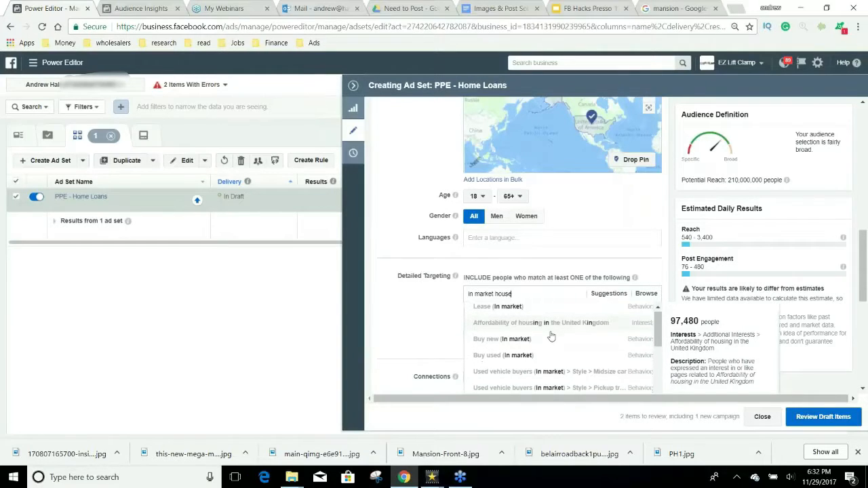
{"action": "scroll", "coordinate": [551, 337], "scroll_direction": "down", "scroll_amount": 4}
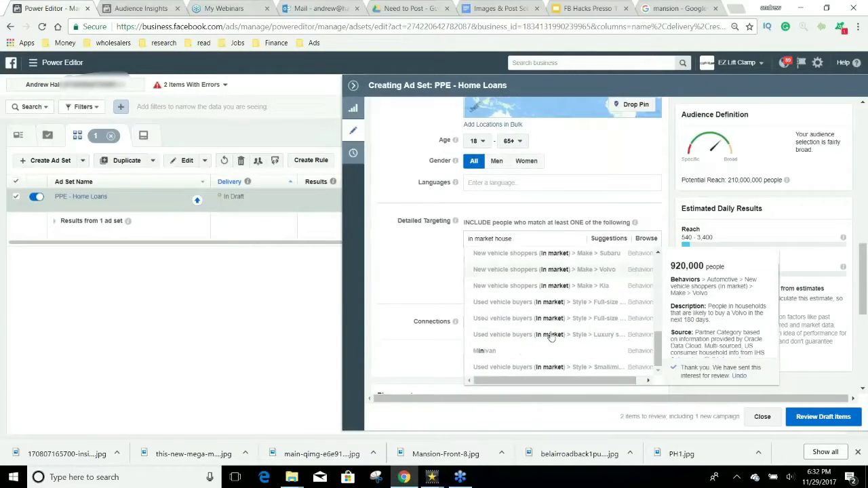
{"action": "scroll", "coordinate": [551, 337], "scroll_direction": "up", "scroll_amount": 5}
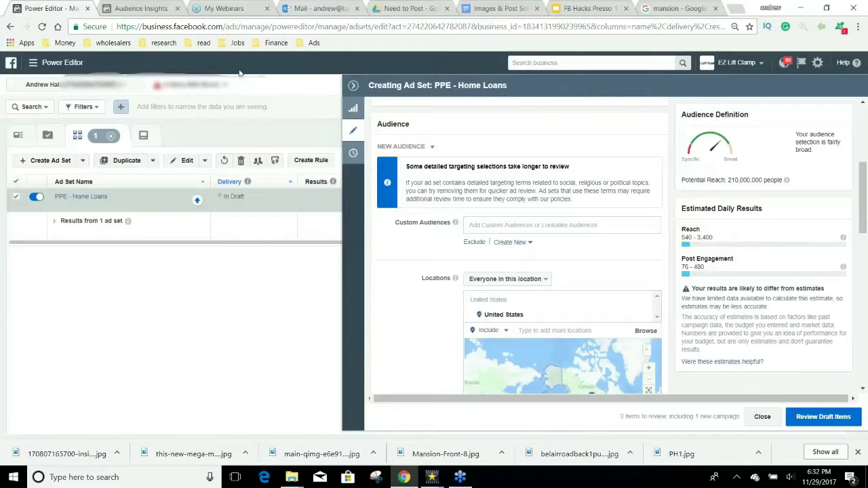
Step: In Audience Insights, expand the Home and Market Segments filter sections
{"action": "left_click", "coordinate": [120, 6]}
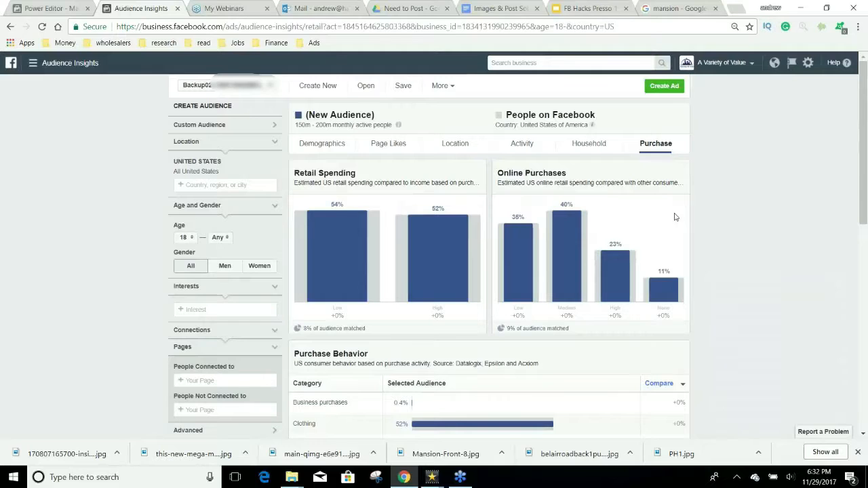
{"action": "scroll", "coordinate": [674, 217], "scroll_direction": "down", "scroll_amount": 2}
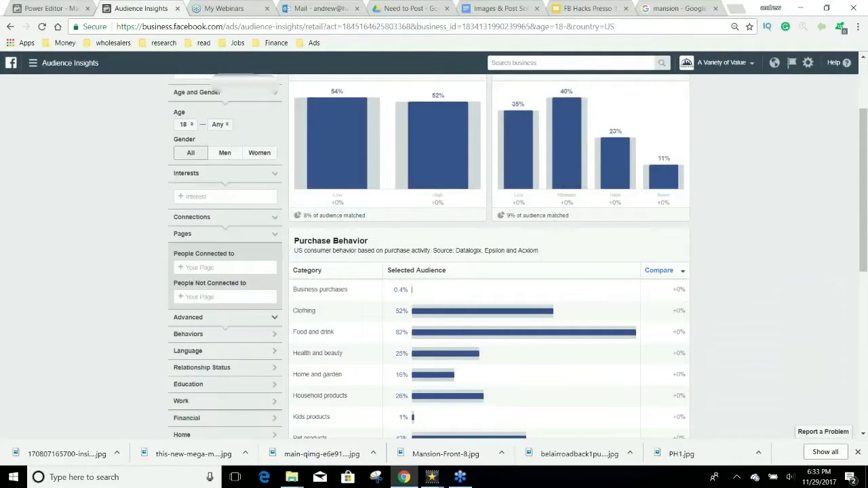
{"action": "scroll", "coordinate": [122, 346], "scroll_direction": "down", "scroll_amount": 1}
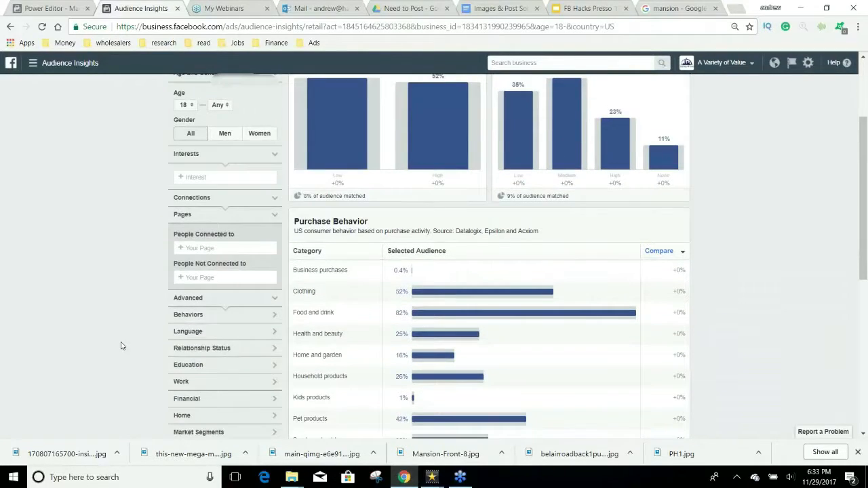
{"action": "scroll", "coordinate": [122, 346], "scroll_direction": "down", "scroll_amount": 2}
{"action": "left_click", "coordinate": [237, 322]}
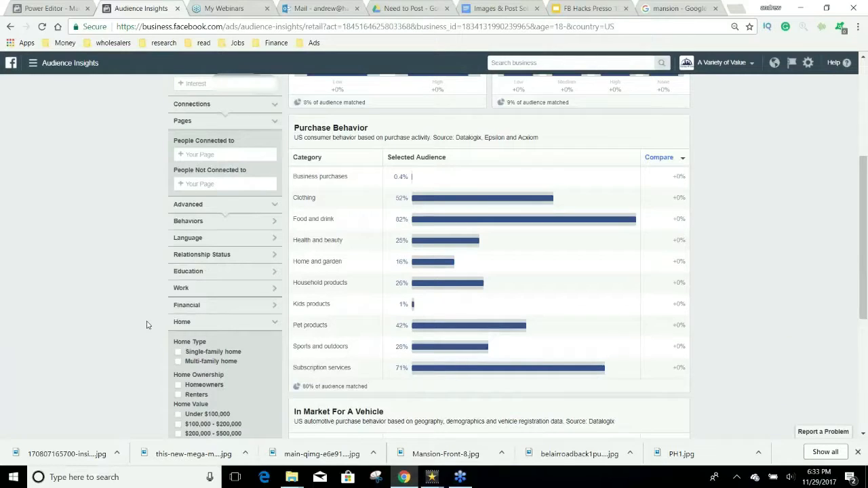
{"action": "scroll", "coordinate": [146, 325], "scroll_direction": "down", "scroll_amount": 1}
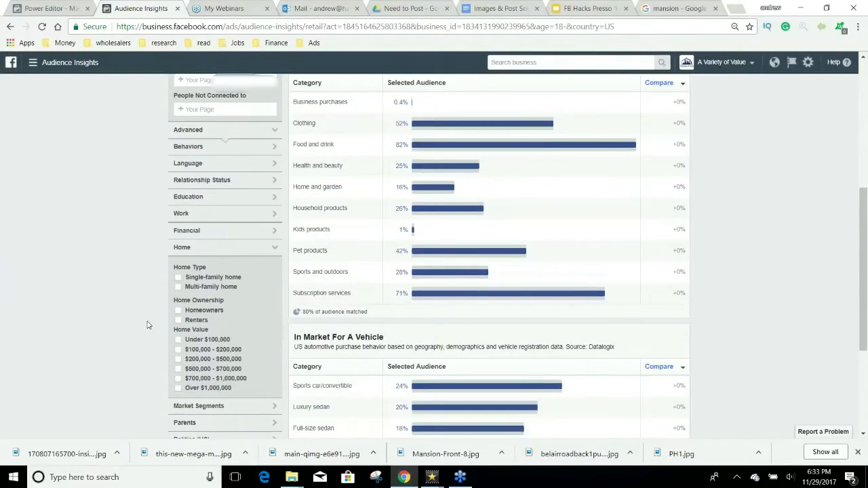
{"action": "scroll", "coordinate": [146, 325], "scroll_direction": "down", "scroll_amount": 1}
{"action": "left_click", "coordinate": [196, 310]}
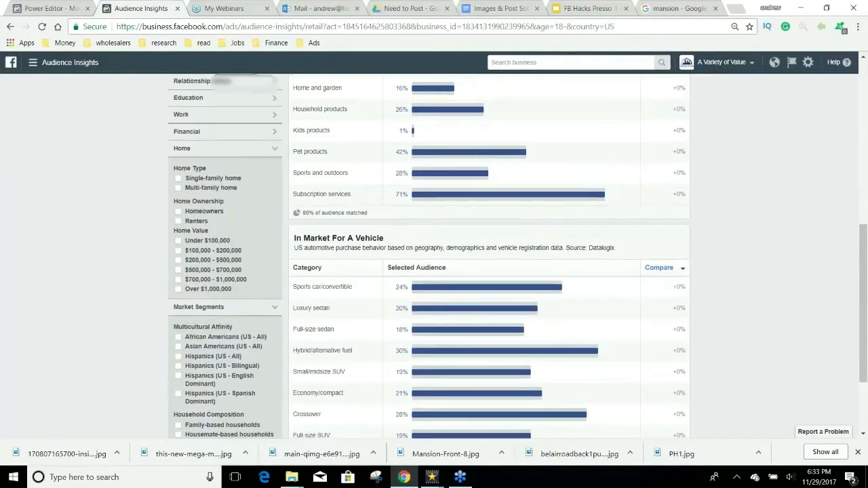
{"action": "scroll", "coordinate": [120, 314], "scroll_direction": "down", "scroll_amount": 1}
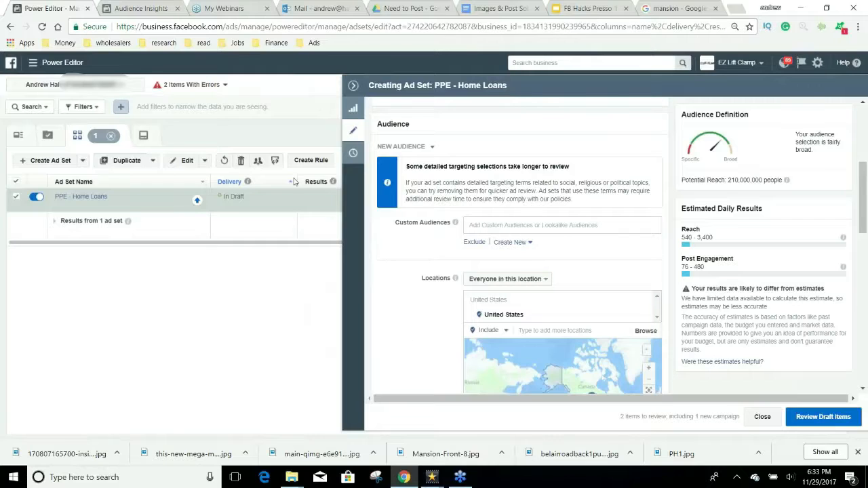
Step: Expand the Financial and Behaviors filter sections, then go back to Power Editor
{"action": "left_click", "coordinate": [125, 10]}
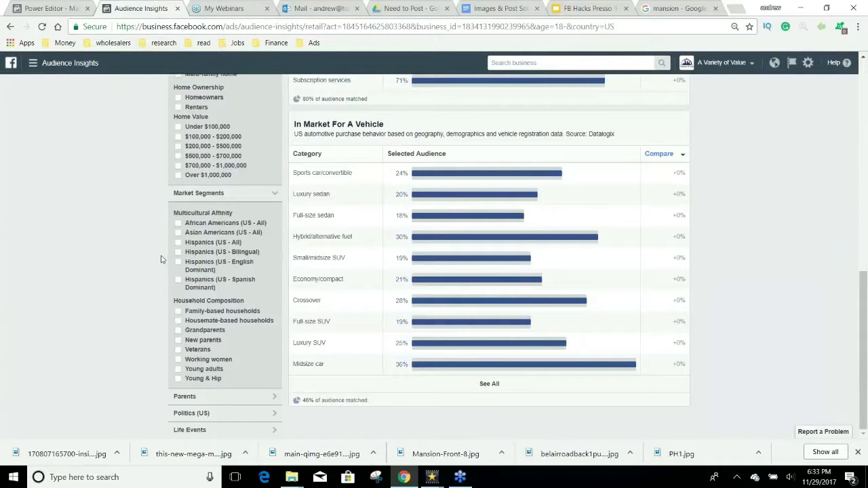
{"action": "scroll", "coordinate": [161, 259], "scroll_direction": "up", "scroll_amount": 2}
{"action": "scroll", "coordinate": [162, 258], "scroll_direction": "up", "scroll_amount": 1}
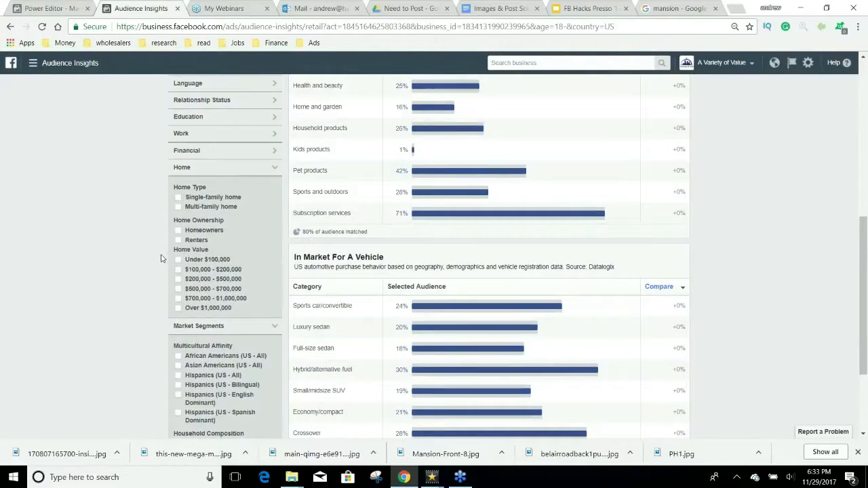
{"action": "left_click", "coordinate": [228, 192]}
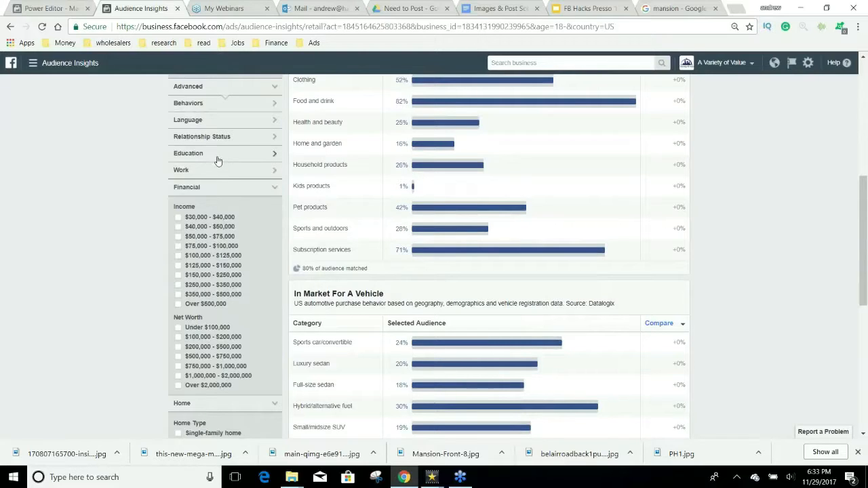
{"action": "left_click", "coordinate": [209, 110]}
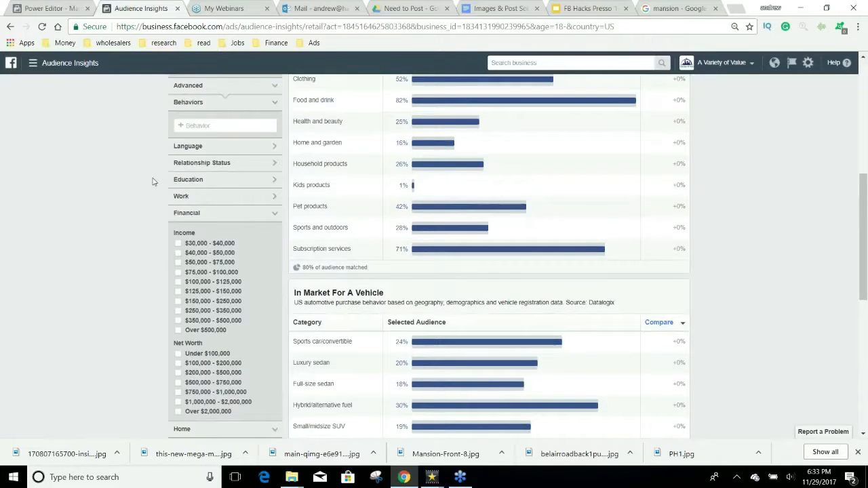
{"action": "scroll", "coordinate": [153, 181], "scroll_direction": "down", "scroll_amount": 2}
{"action": "scroll", "coordinate": [153, 181], "scroll_direction": "down", "scroll_amount": 4}
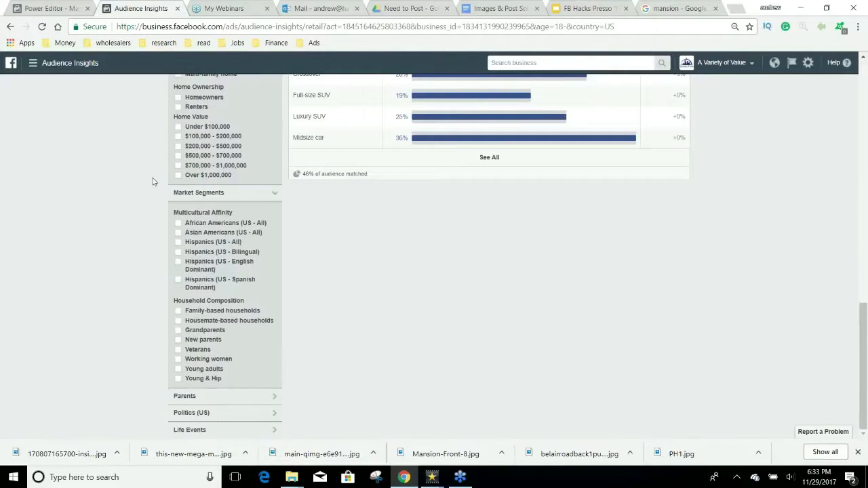
{"action": "scroll", "coordinate": [149, 134], "scroll_direction": "up", "scroll_amount": 3}
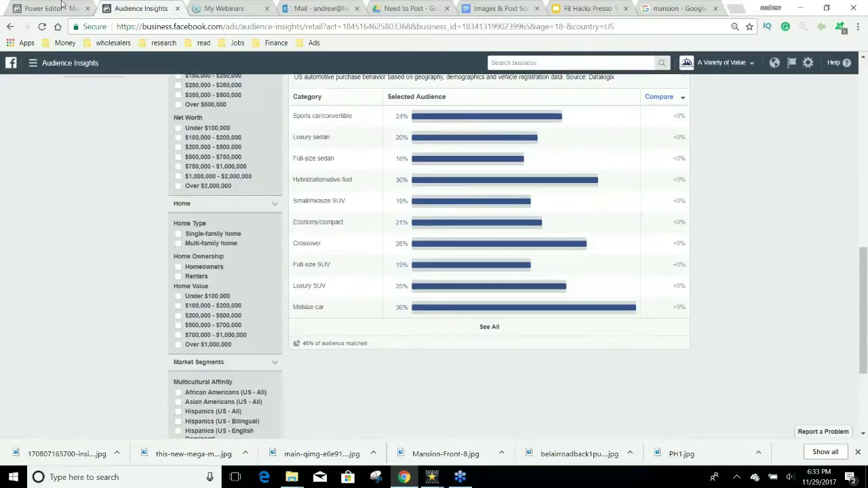
{"action": "left_click", "coordinate": [65, 8]}
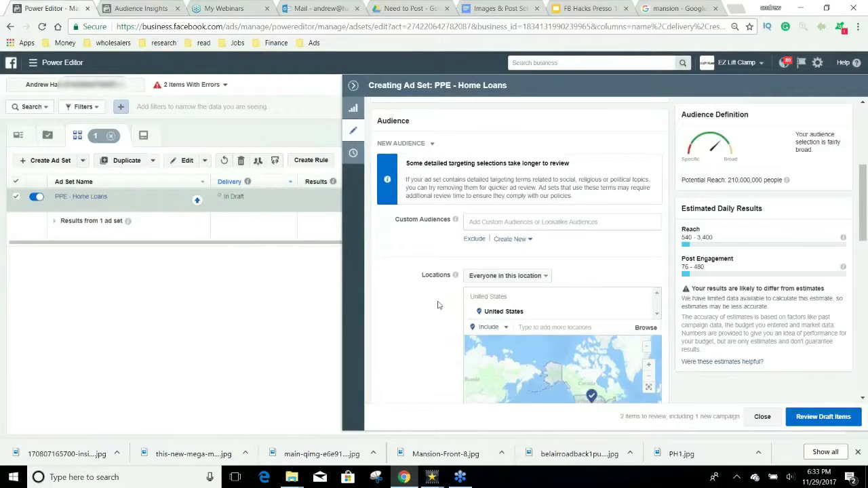
Step: Target the Zillow interest, view related suggestions, and search 'trulia' in a new tab
{"action": "scroll", "coordinate": [419, 324], "scroll_direction": "down", "scroll_amount": 8}
{"action": "scroll", "coordinate": [430, 271], "scroll_direction": "up", "scroll_amount": 3}
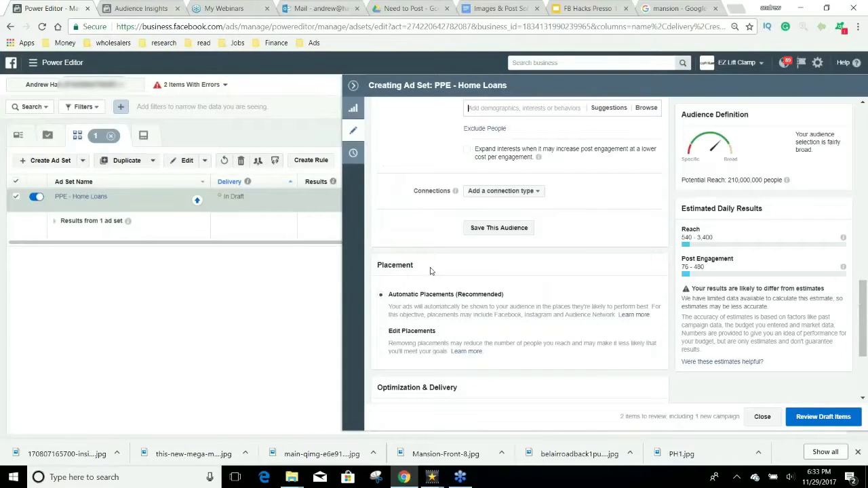
{"action": "left_click", "coordinate": [516, 181]}
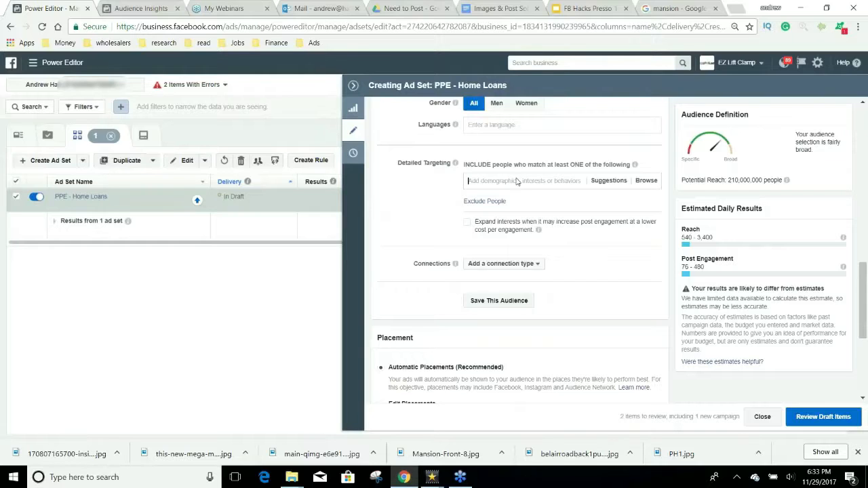
{"action": "type", "text": "4"}
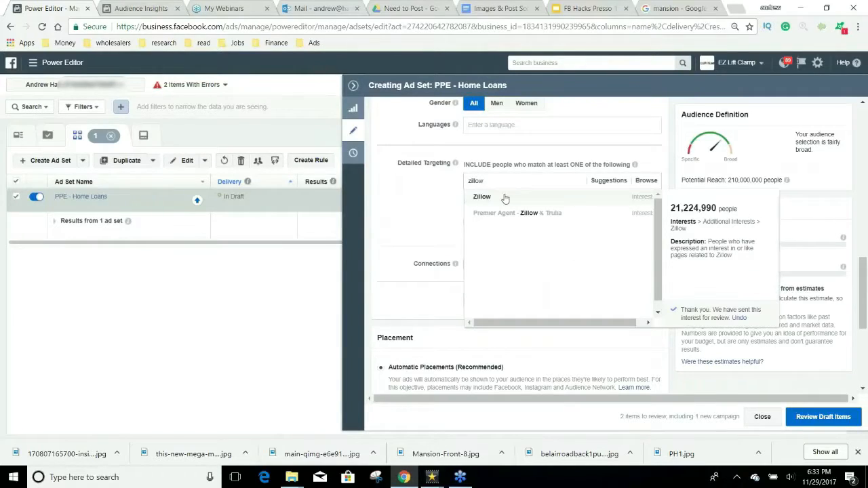
{"action": "left_click", "coordinate": [503, 197]}
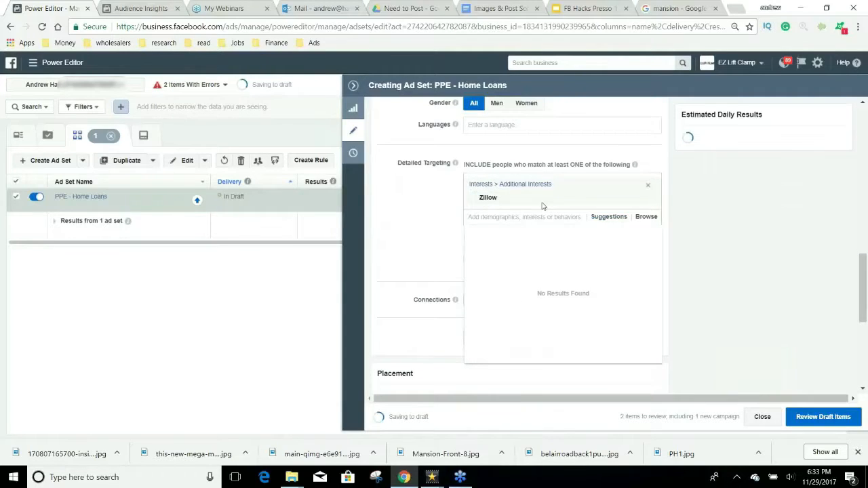
{"action": "left_click", "coordinate": [609, 218]}
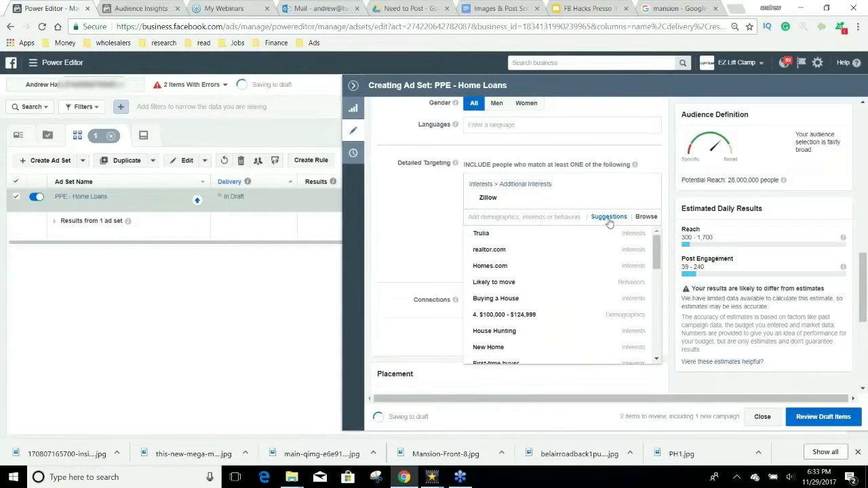
{"action": "mouse_move", "coordinate": [596, 238]}
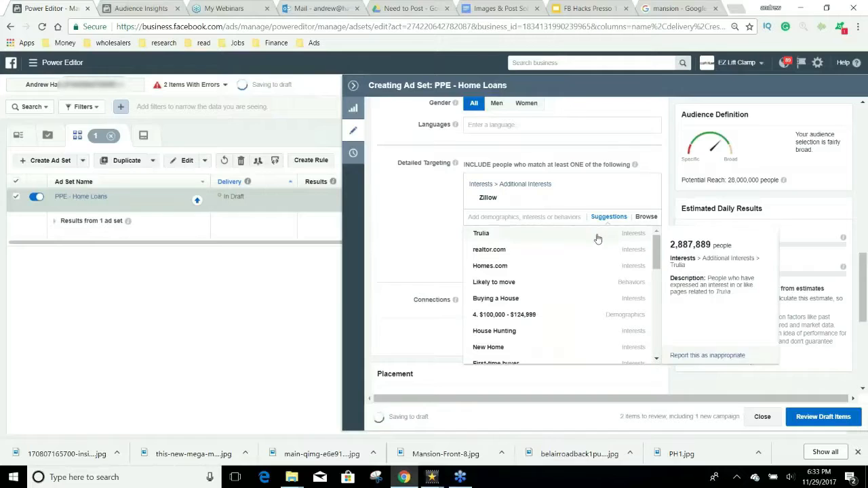
{"action": "left_click", "coordinate": [738, 8]}
{"action": "type", "text": "trulia"}
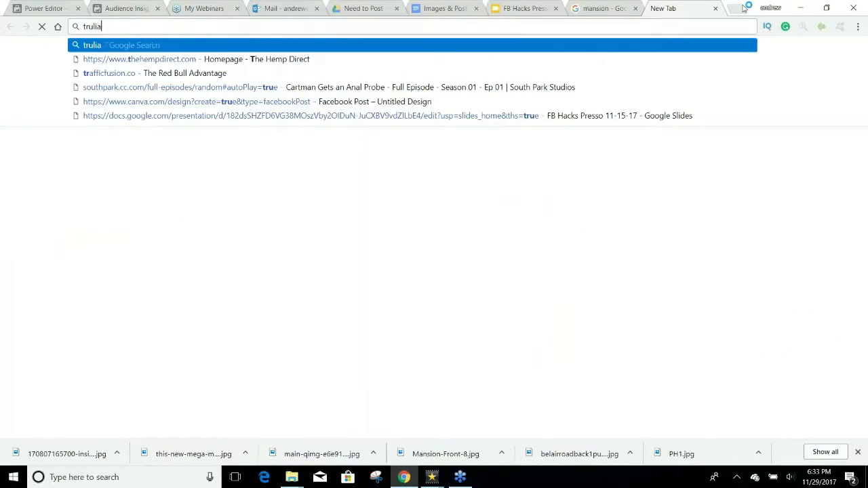
{"action": "key", "text": "Return"}
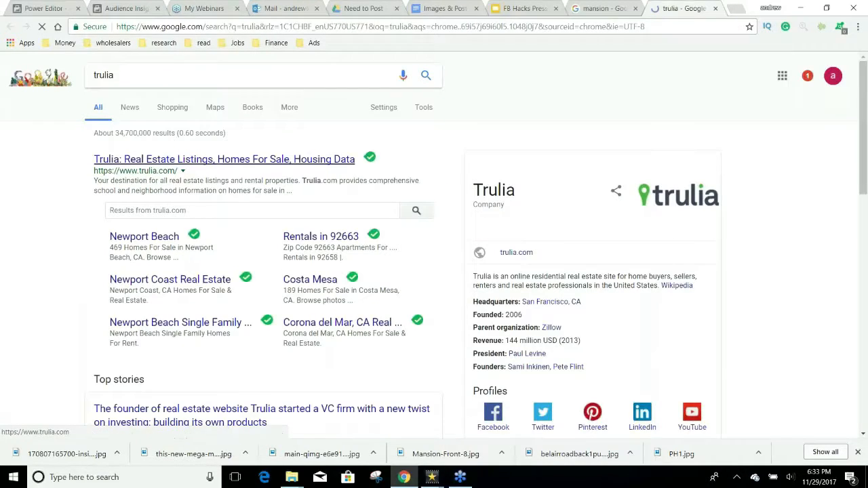
{"action": "left_click", "coordinate": [224, 158]}
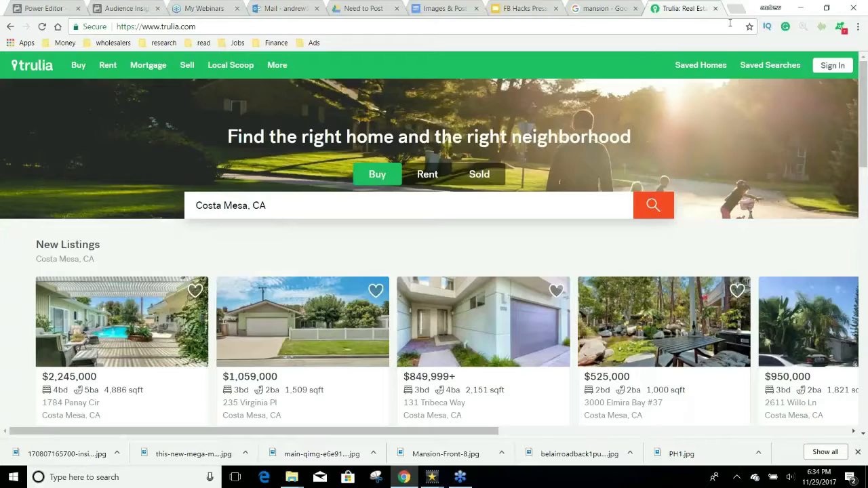
{"action": "left_click", "coordinate": [715, 9]}
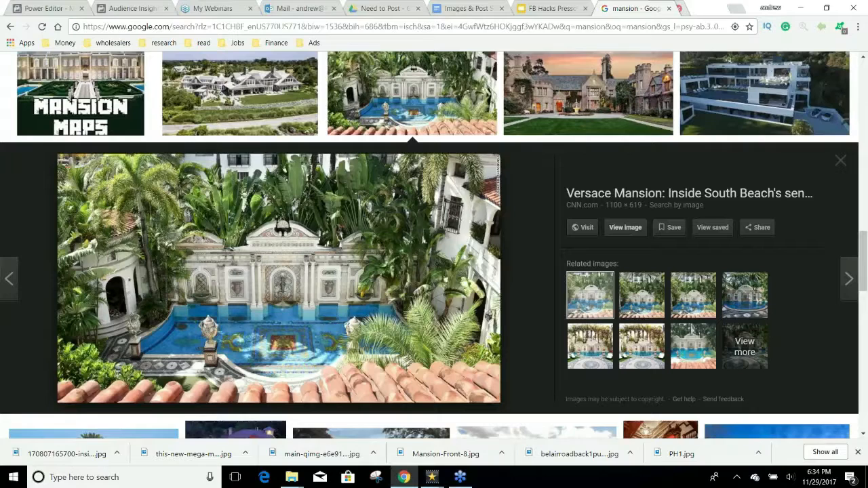
{"action": "key", "text": "ctrl+1"}
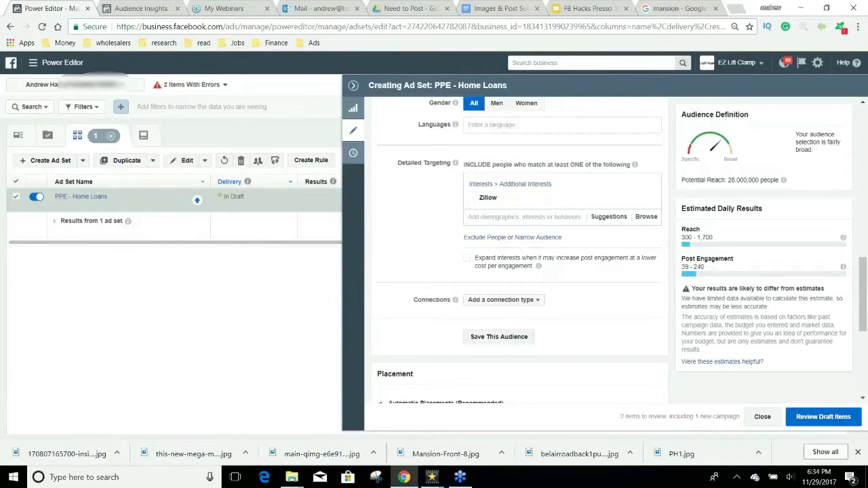
Step: Add Trulia as a second detailed targeting interest alongside Zillow
{"action": "left_click", "coordinate": [516, 216]}
{"action": "type", "text": "trulia"}
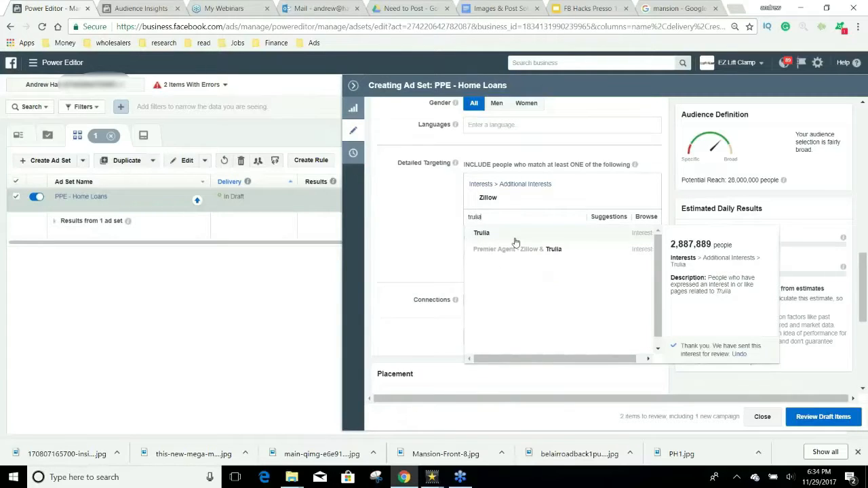
{"action": "left_click", "coordinate": [516, 242]}
{"action": "left_click", "coordinate": [601, 235]}
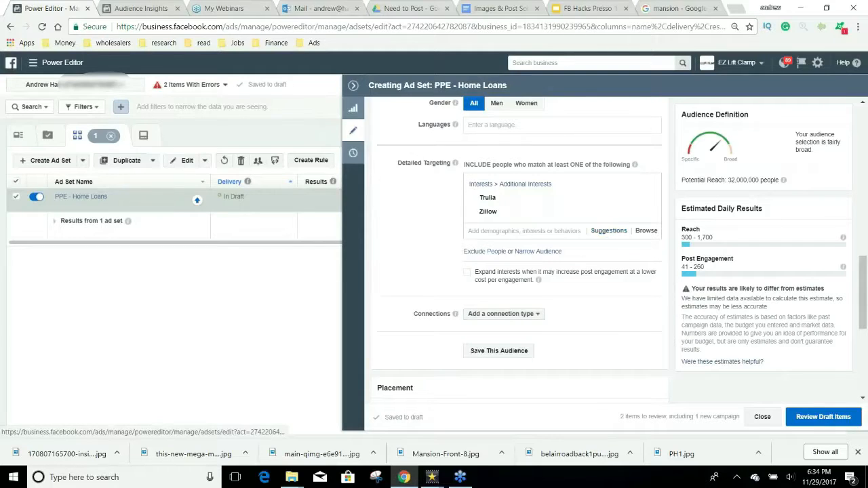
Step: Browse the suggested interests, then add an empty 'must also match' narrowing group
{"action": "left_click", "coordinate": [611, 230]}
{"action": "scroll", "coordinate": [579, 313], "scroll_direction": "down", "scroll_amount": 1}
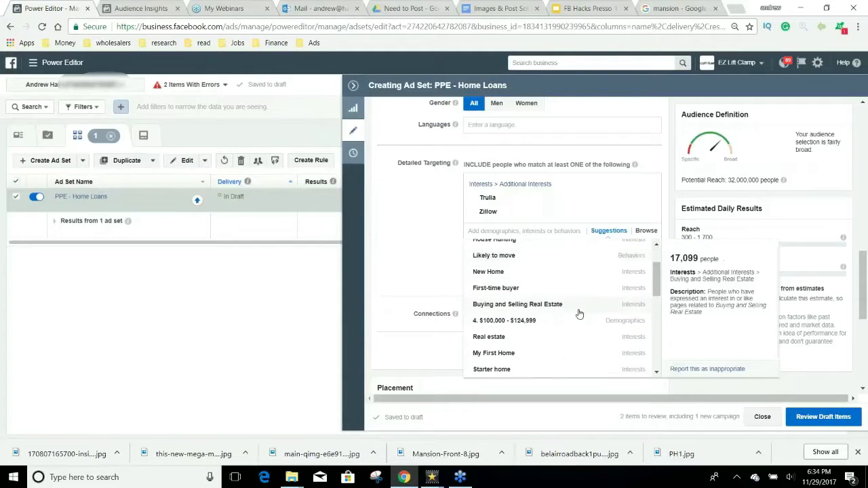
{"action": "scroll", "coordinate": [579, 314], "scroll_direction": "down", "scroll_amount": 1}
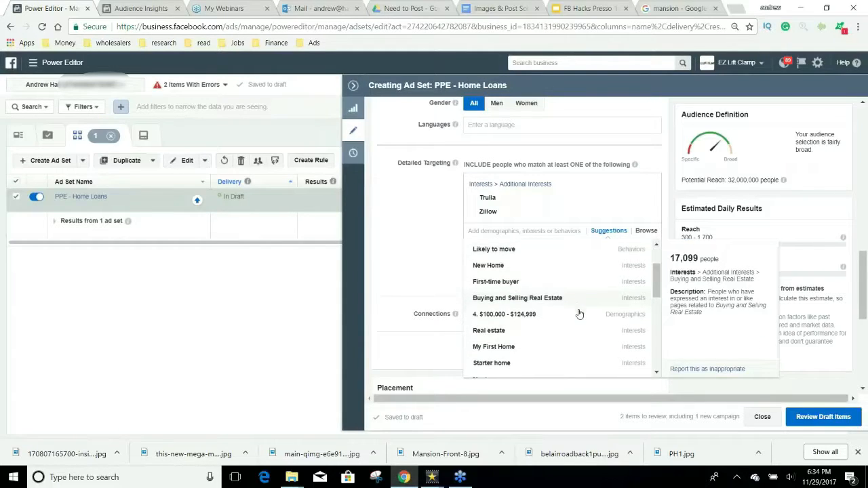
{"action": "scroll", "coordinate": [580, 313], "scroll_direction": "down", "scroll_amount": 1}
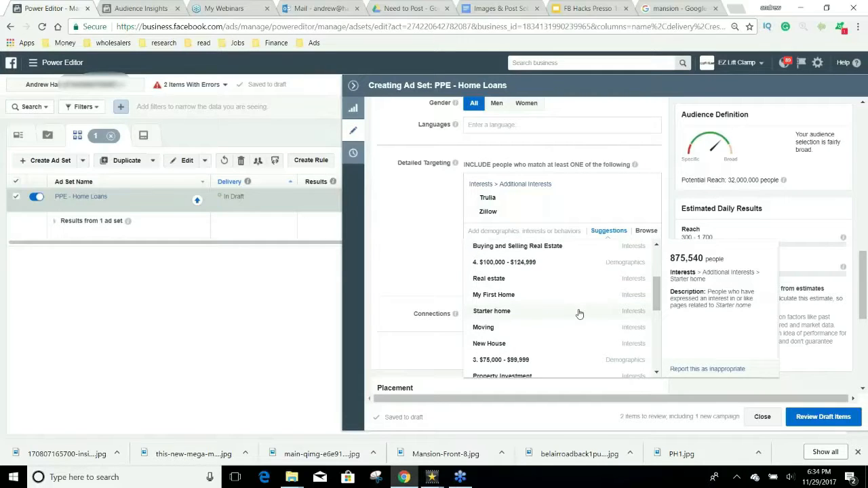
{"action": "scroll", "coordinate": [579, 313], "scroll_direction": "down", "scroll_amount": 1}
{"action": "scroll", "coordinate": [580, 313], "scroll_direction": "down", "scroll_amount": 1}
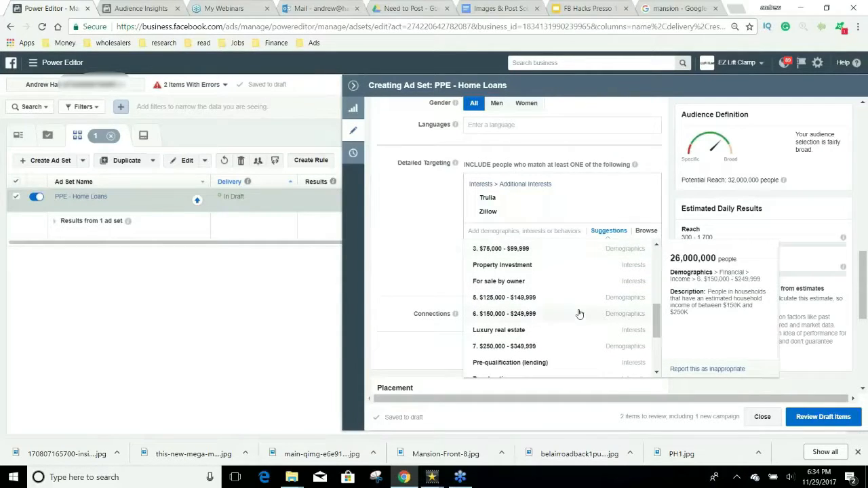
{"action": "scroll", "coordinate": [578, 314], "scroll_direction": "down", "scroll_amount": 1}
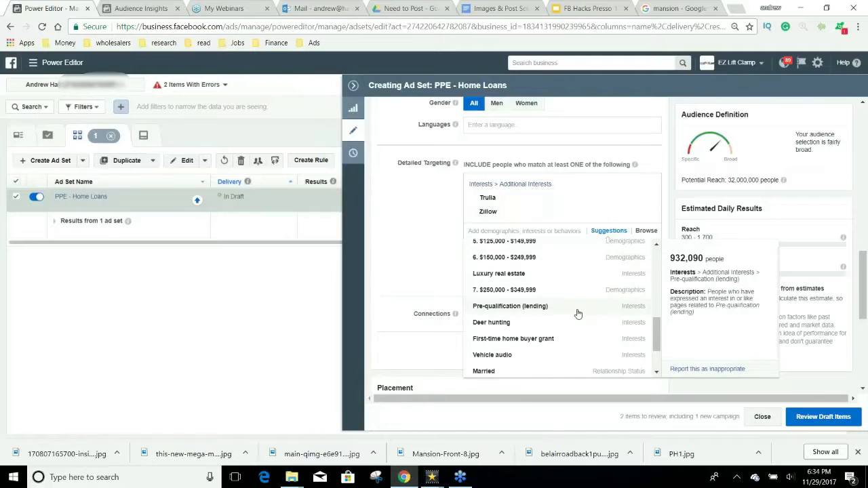
{"action": "scroll", "coordinate": [577, 313], "scroll_direction": "down", "scroll_amount": 1}
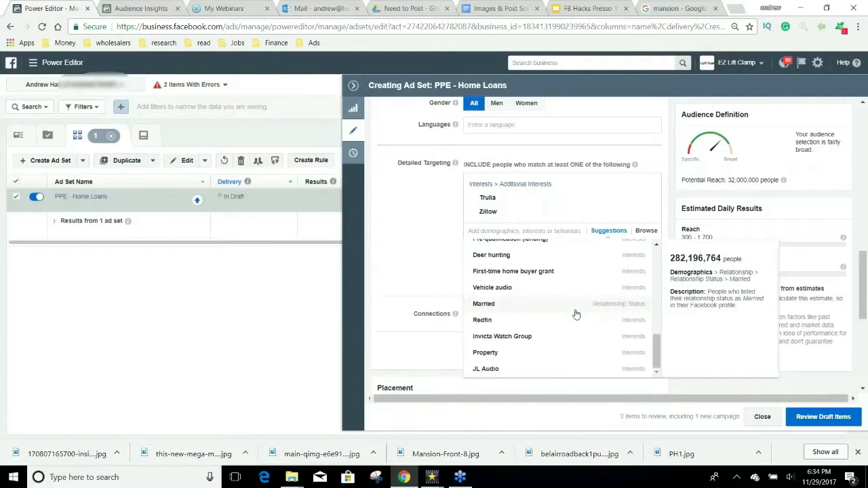
{"action": "left_click", "coordinate": [415, 199]}
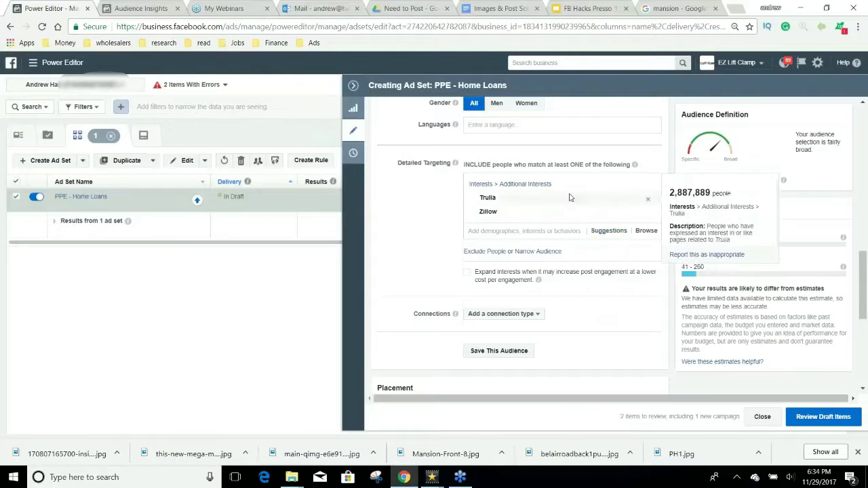
{"action": "left_click", "coordinate": [546, 251]}
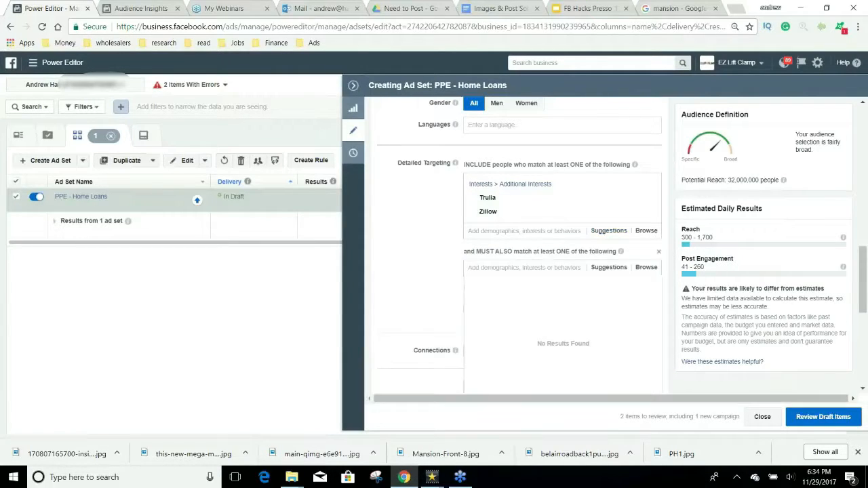
Step: Check Audience Insights, then search 'cred' in the must-also-match field
{"action": "left_click", "coordinate": [143, 10]}
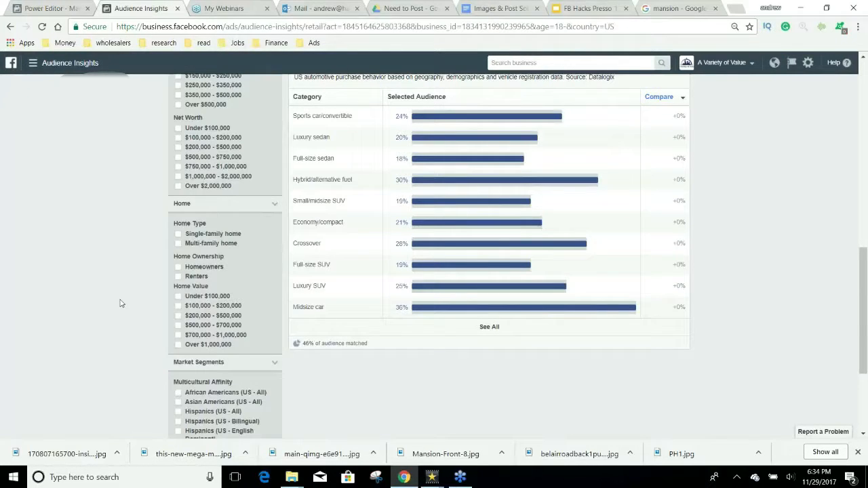
{"action": "scroll", "coordinate": [136, 289], "scroll_direction": "up", "scroll_amount": 6}
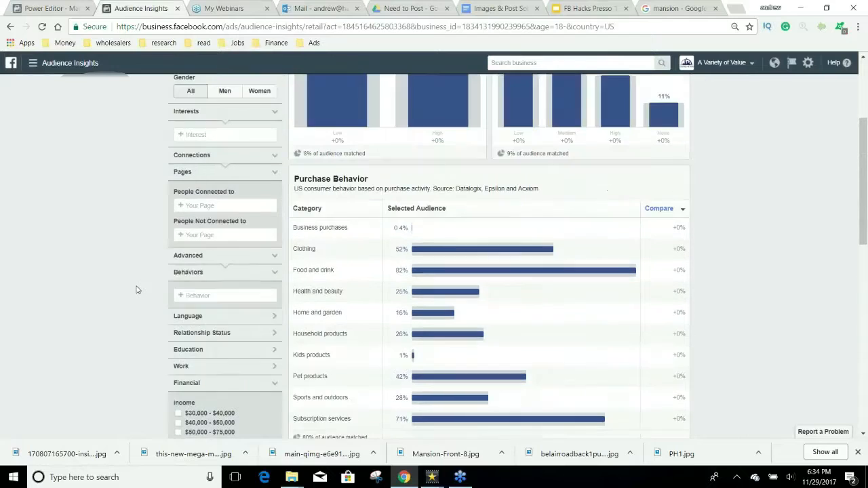
{"action": "scroll", "coordinate": [136, 290], "scroll_direction": "down", "scroll_amount": 1}
{"action": "left_click", "coordinate": [47, 8]}
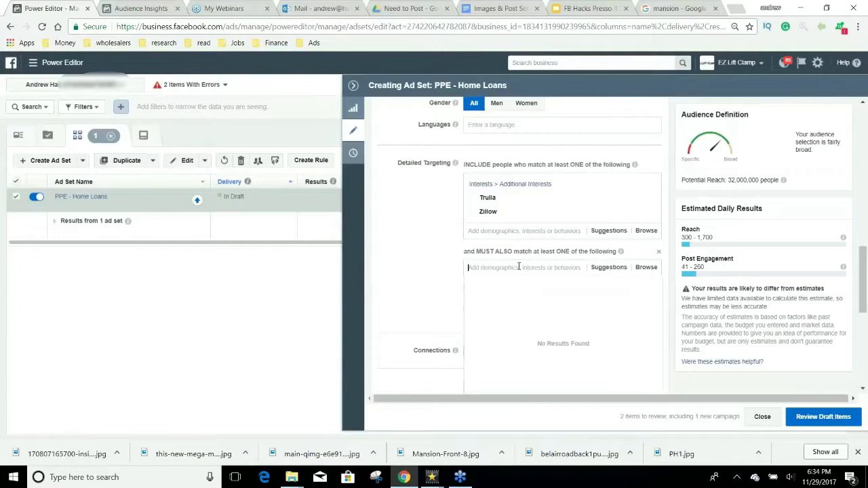
{"action": "type", "text": "credit"}
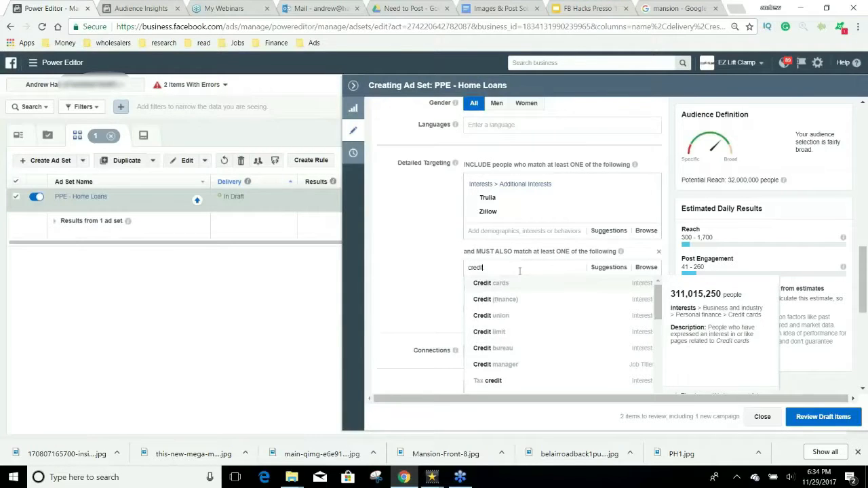
{"action": "key", "text": "BackSpace"}
{"action": "key", "text": "BackSpace"}
{"action": "key", "text": "BackSpace"}
{"action": "key", "text": "BackSpace"}
{"action": "key", "text": "BackSpace"}
{"action": "key", "text": "BackSpace"}
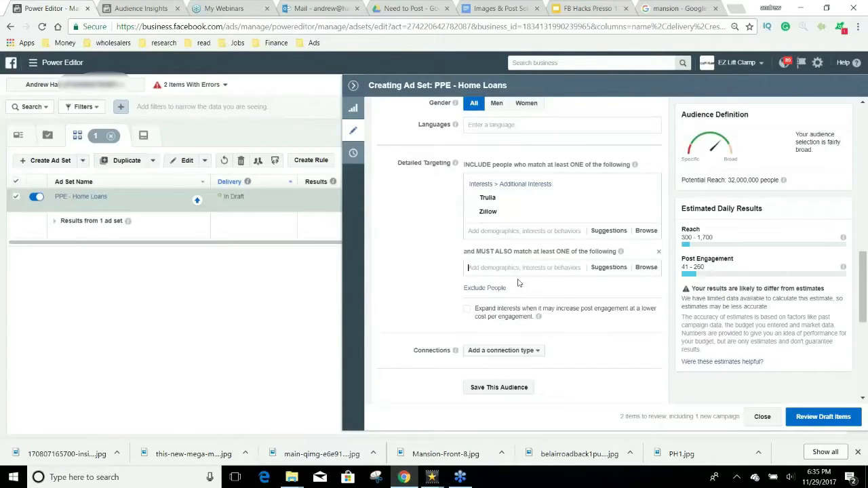
{"action": "type", "text": "credit"}
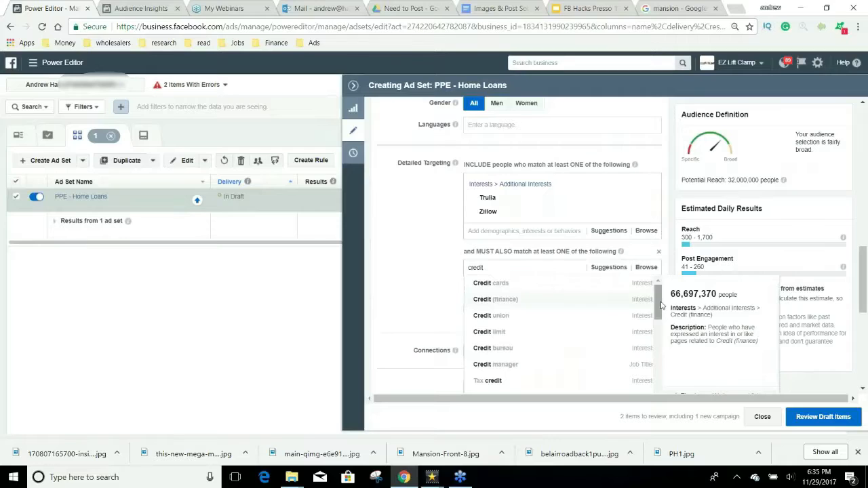
{"action": "left_click_drag", "start_coordinate": [658, 309], "coordinate": [658, 383]}
{"action": "scroll", "coordinate": [630, 369], "scroll_direction": "down", "scroll_amount": 2}
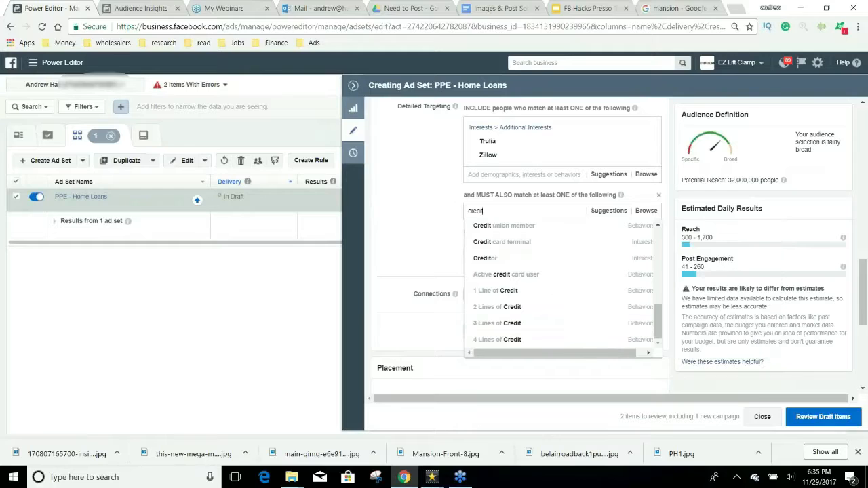
Step: Try 'homeowne', then require the Likely to move behaviour, cutting reach to 680,000
{"action": "double_click", "coordinate": [476, 211]}
{"action": "key", "text": "BackSpace"}
{"action": "type", "text": "home"}
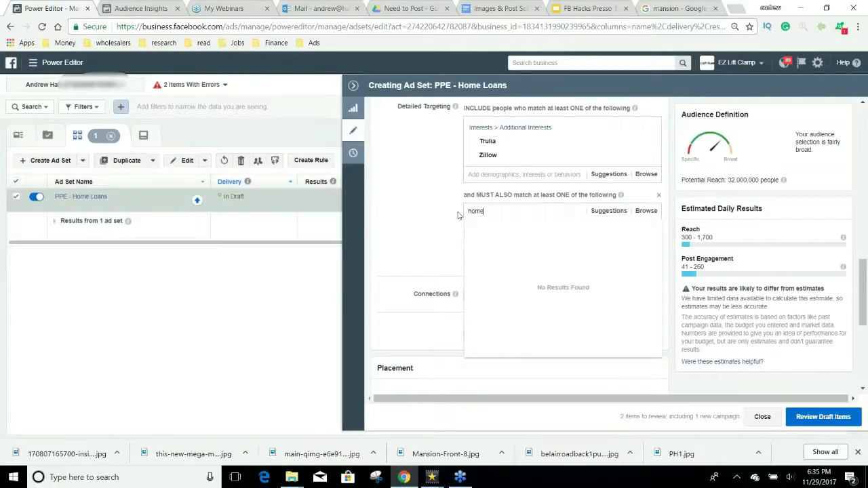
{"action": "type", "text": "own"}
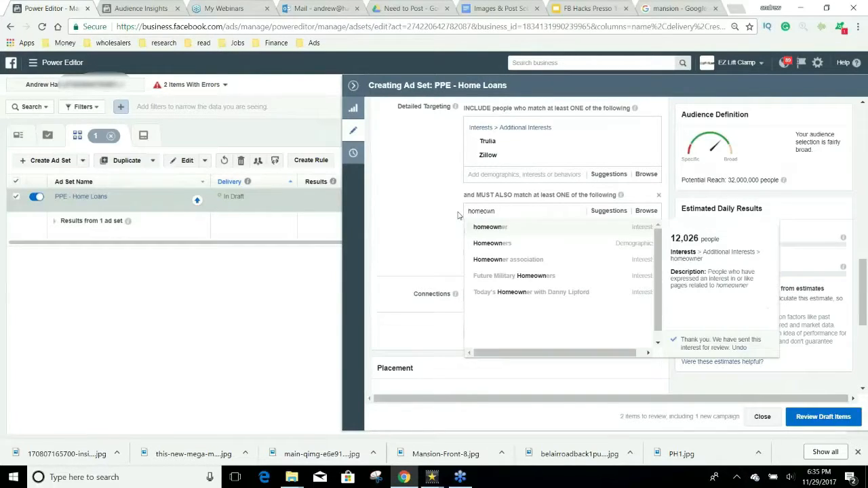
{"action": "type", "text": "e"}
{"action": "key", "text": "ctrl+a"}
{"action": "key", "text": "BackSpace"}
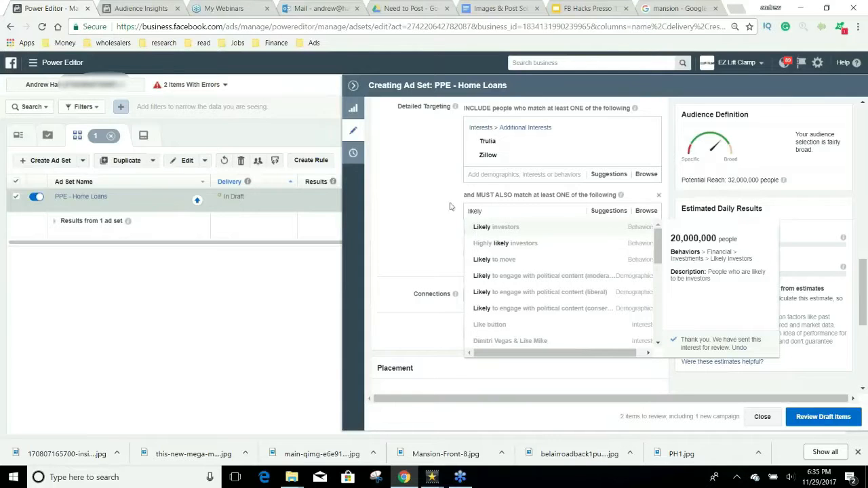
{"action": "left_click", "coordinate": [566, 266]}
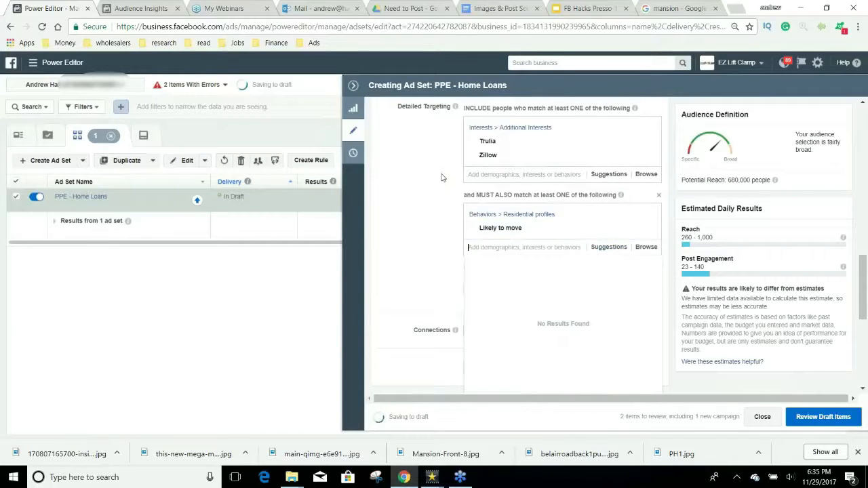
Step: Remove the Trulia and Zillow interest group, leaving only Likely to move
{"action": "scroll", "coordinate": [555, 180], "scroll_direction": "up", "scroll_amount": 2}
{"action": "scroll", "coordinate": [555, 180], "scroll_direction": "up", "scroll_amount": 1}
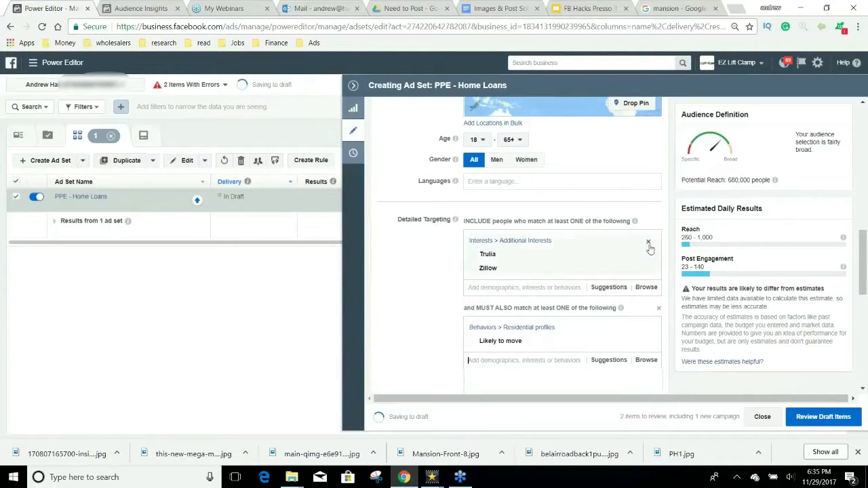
{"action": "left_click", "coordinate": [650, 244]}
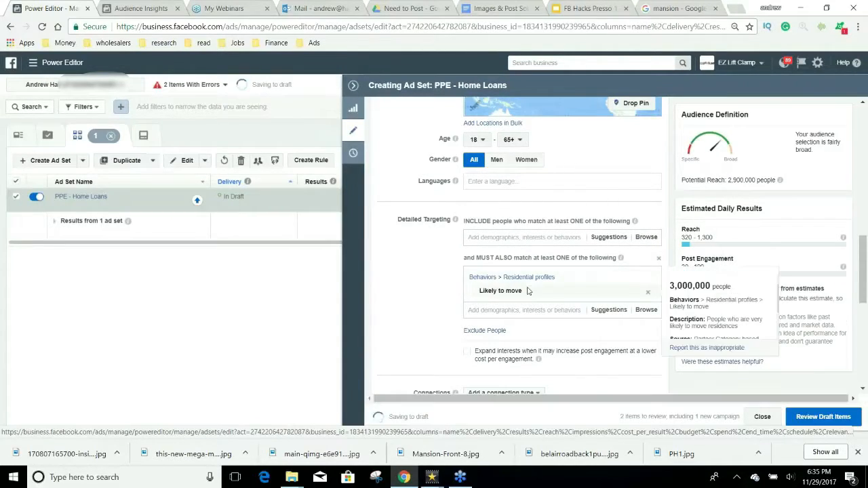
Step: Switch placements to Edit Placements and adjust the Platforms checkboxes
{"action": "scroll", "coordinate": [401, 313], "scroll_direction": "down", "scroll_amount": 3}
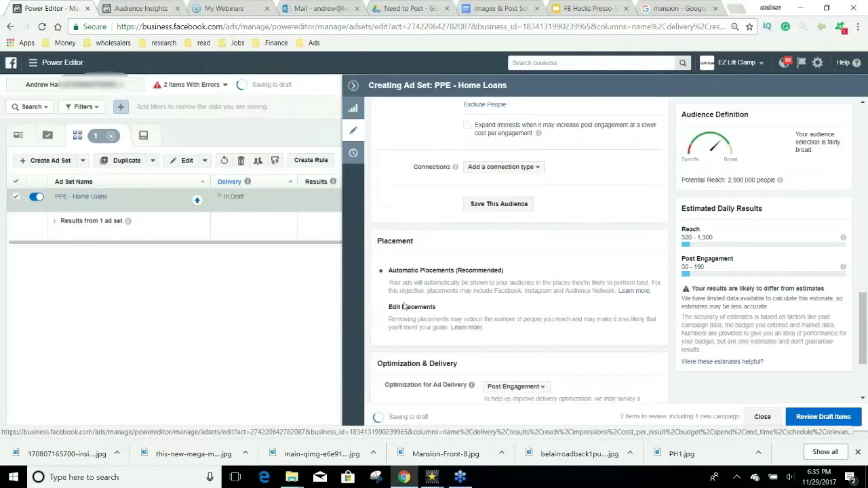
{"action": "left_click", "coordinate": [407, 309]}
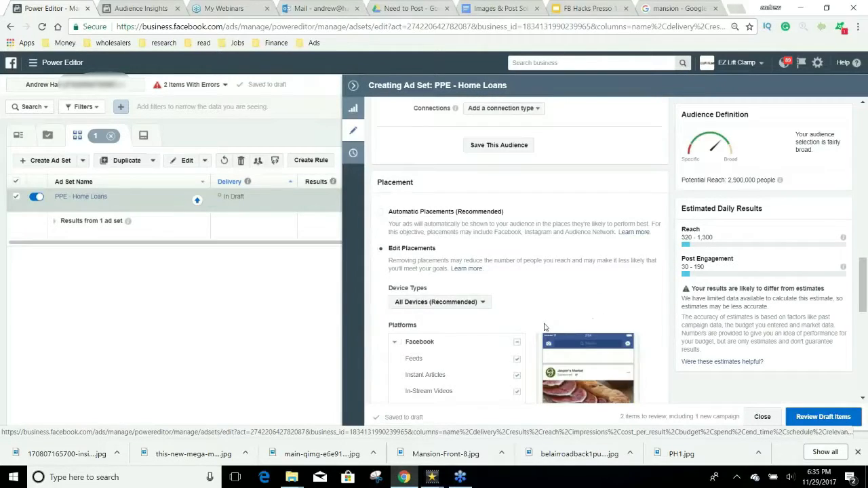
{"action": "scroll", "coordinate": [522, 311], "scroll_direction": "down", "scroll_amount": 3}
{"action": "left_click", "coordinate": [516, 274]}
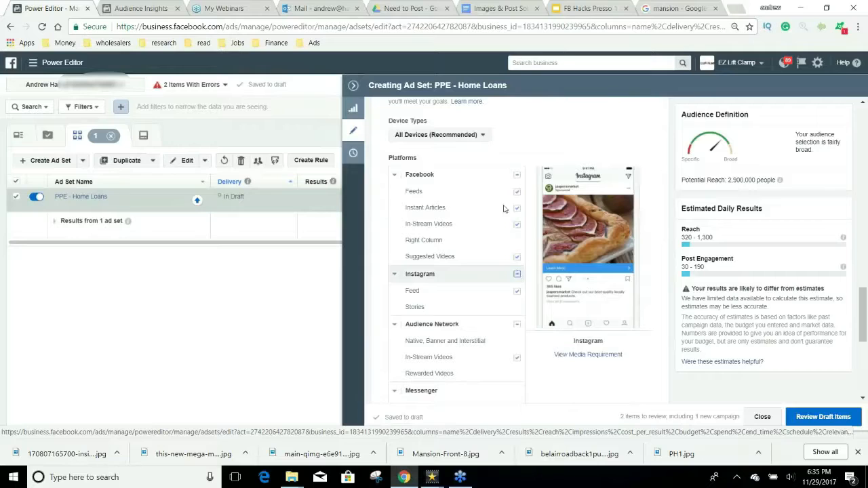
{"action": "scroll", "coordinate": [401, 183], "scroll_direction": "up", "scroll_amount": 3}
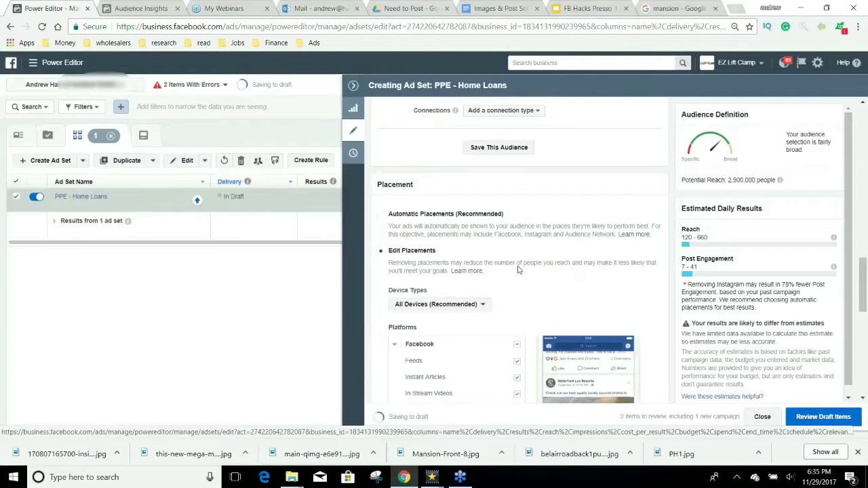
{"action": "scroll", "coordinate": [434, 169], "scroll_direction": "down", "scroll_amount": 1}
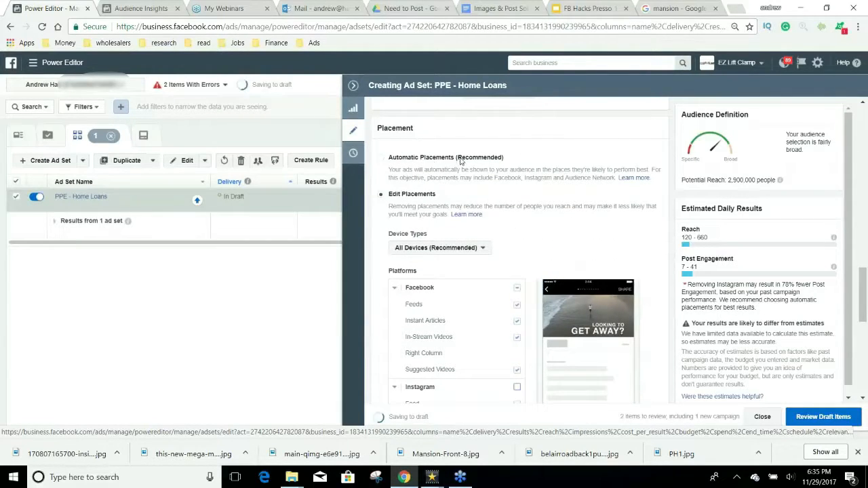
{"action": "mouse_move", "coordinate": [456, 157]}
{"action": "left_mouse_down"}
{"action": "mouse_move", "coordinate": [500, 159]}
{"action": "mouse_move", "coordinate": [451, 159]}
{"action": "left_mouse_up"}
{"action": "left_click", "coordinate": [381, 195]}
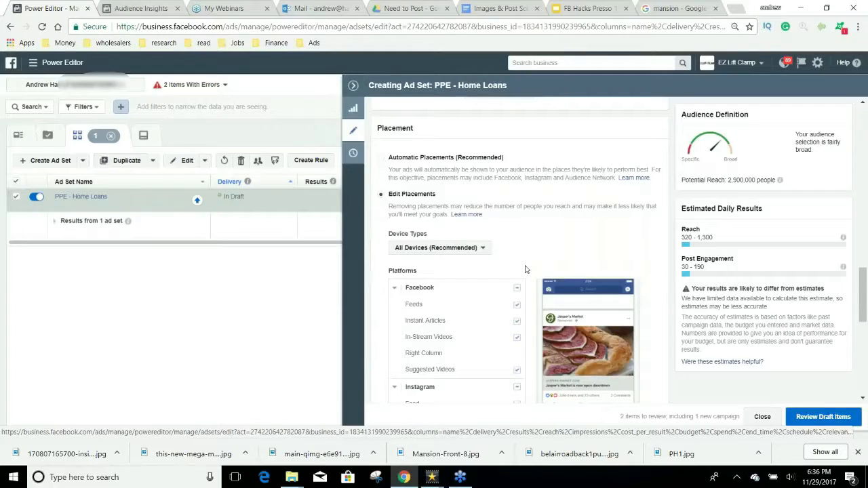
Step: Uncheck Instant Articles, In-Stream Videos, Suggested Videos, Instagram and Audience Network placements
{"action": "scroll", "coordinate": [536, 278], "scroll_direction": "down", "scroll_amount": 1}
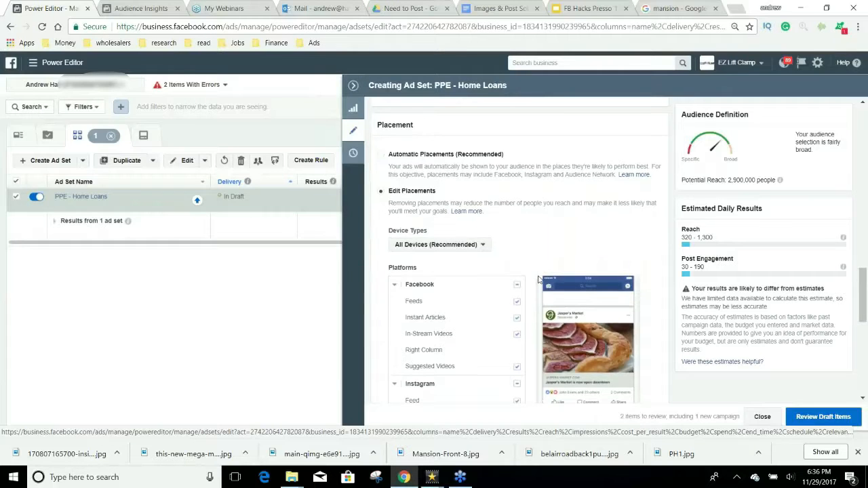
{"action": "scroll", "coordinate": [538, 278], "scroll_direction": "down", "scroll_amount": 2}
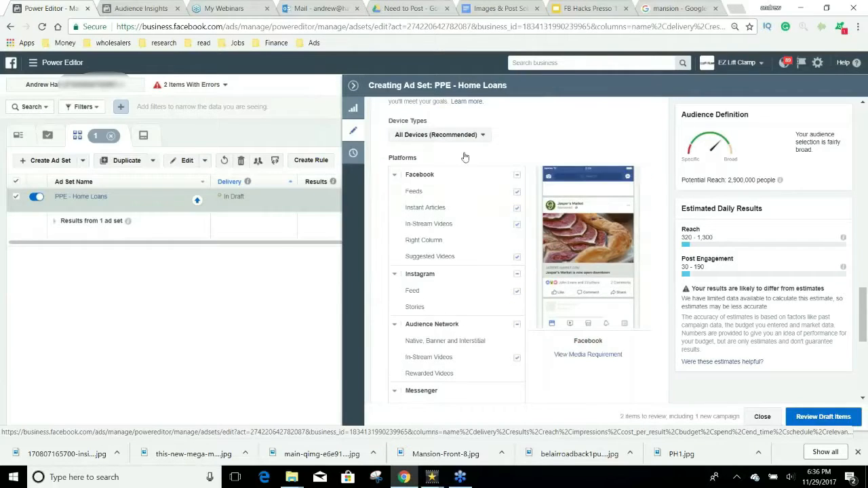
{"action": "left_click", "coordinate": [517, 209]}
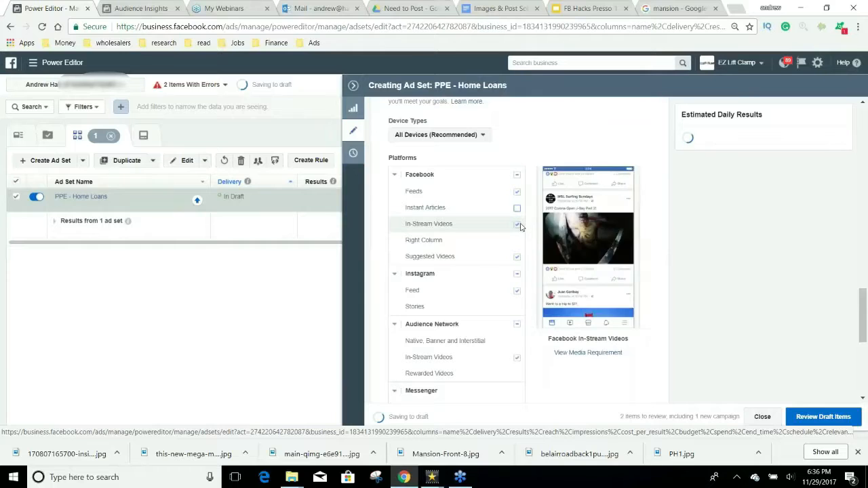
{"action": "left_click", "coordinate": [517, 224]}
{"action": "left_click", "coordinate": [518, 257]}
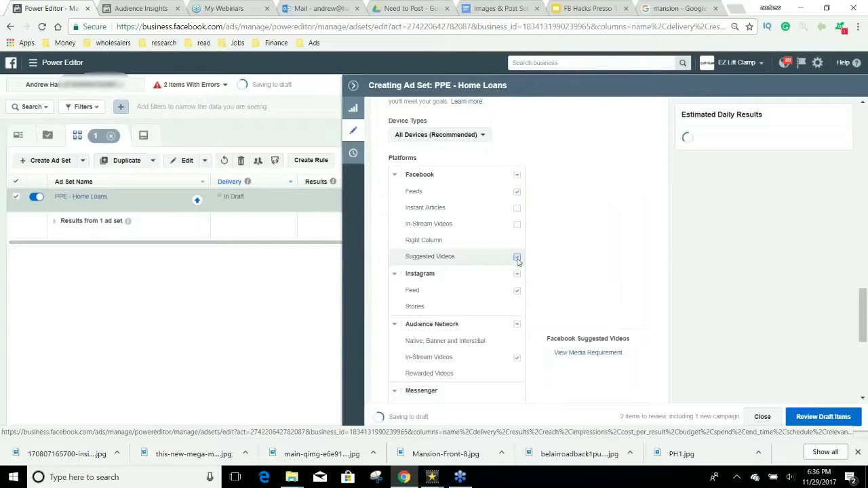
{"action": "left_click", "coordinate": [517, 276]}
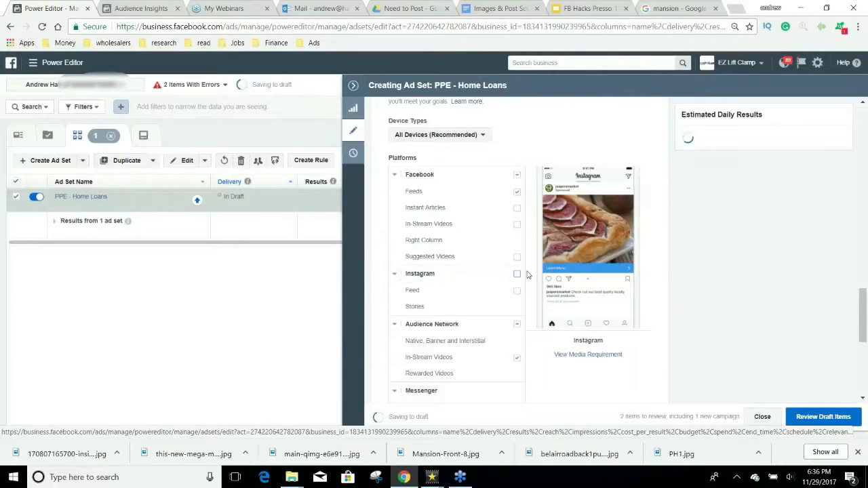
{"action": "scroll", "coordinate": [528, 276], "scroll_direction": "down", "scroll_amount": 1}
{"action": "scroll", "coordinate": [528, 275], "scroll_direction": "down", "scroll_amount": 1}
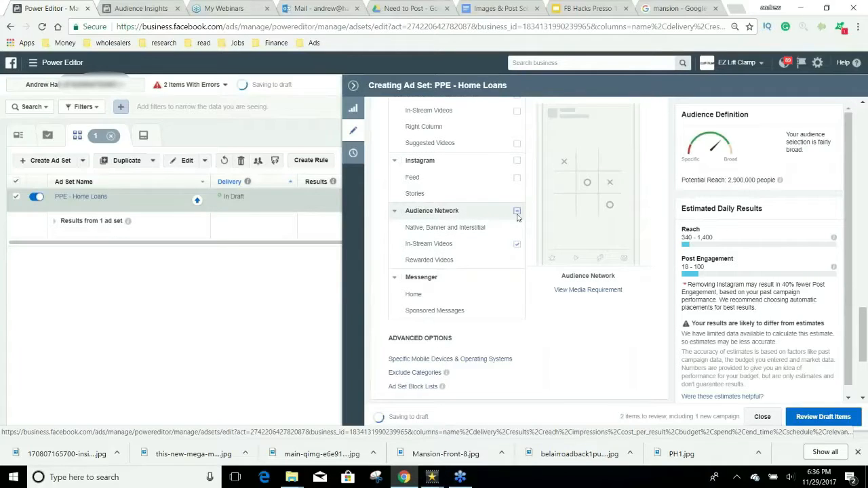
{"action": "left_click", "coordinate": [517, 215]}
{"action": "scroll", "coordinate": [534, 276], "scroll_direction": "down", "scroll_amount": 3}
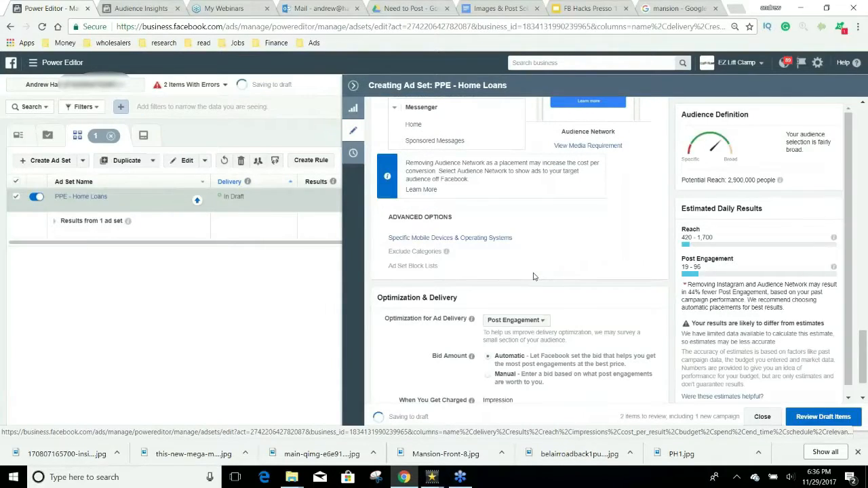
{"action": "scroll", "coordinate": [533, 275], "scroll_direction": "down", "scroll_amount": 2}
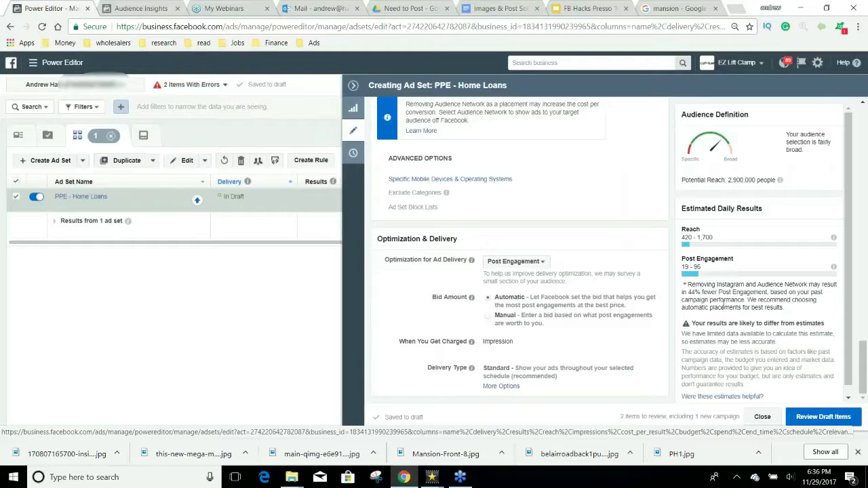
Step: Append ' - Likely to Move' to the ad set name, making it PPE - Home Loans - Likely to Move
{"action": "scroll", "coordinate": [709, 303], "scroll_direction": "up", "scroll_amount": 15}
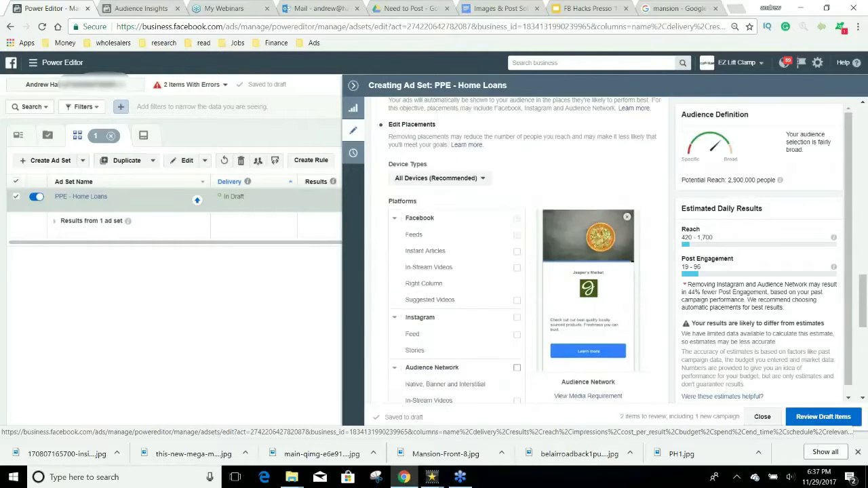
{"action": "scroll", "coordinate": [676, 313], "scroll_direction": "up", "scroll_amount": 10}
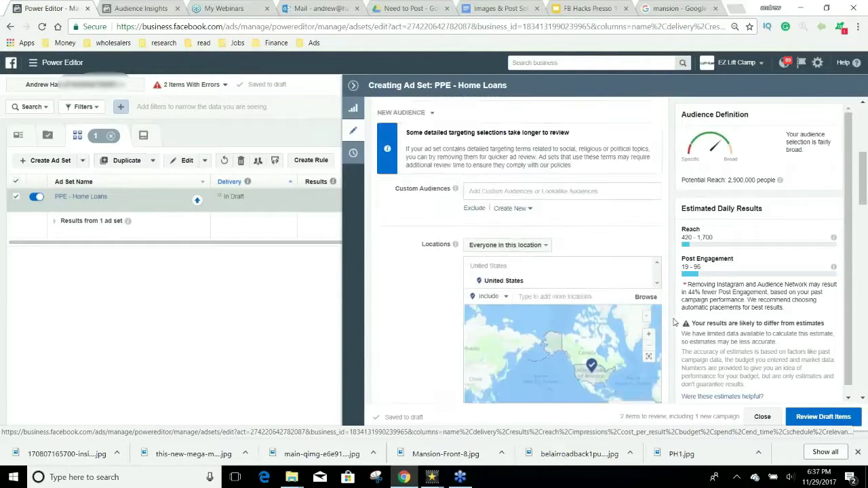
{"action": "scroll", "coordinate": [664, 319], "scroll_direction": "up", "scroll_amount": 3}
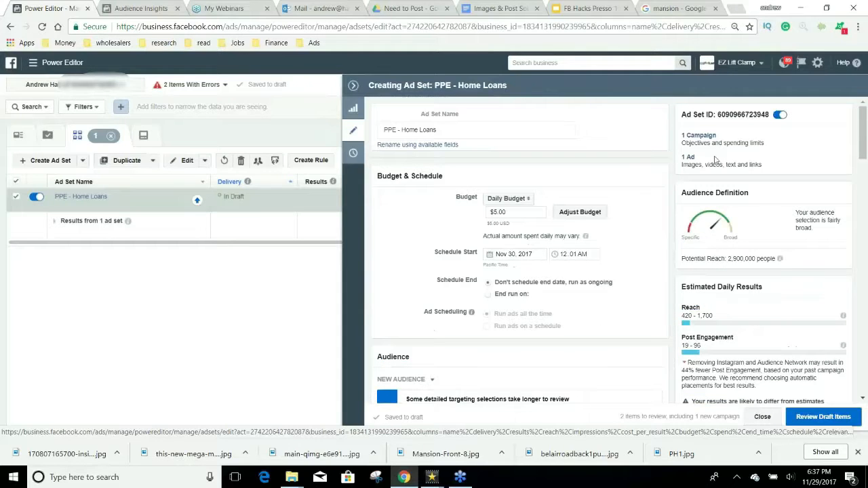
{"action": "left_click", "coordinate": [461, 129]}
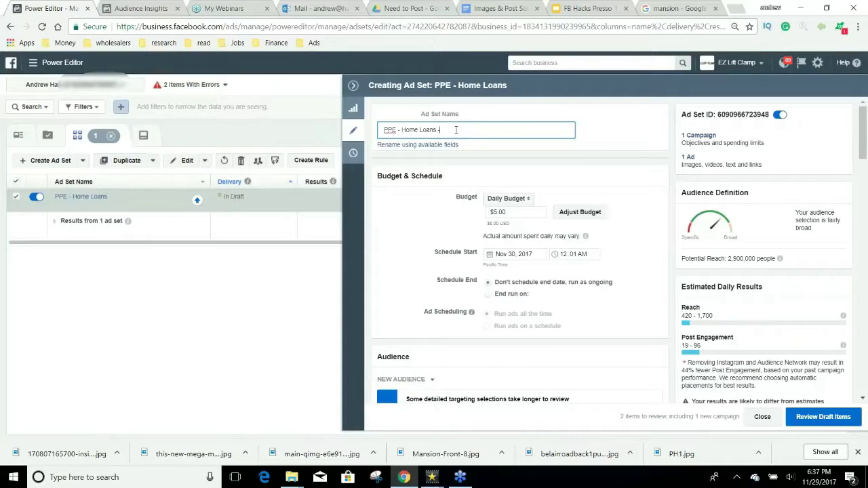
{"action": "type", "text": "- Likely to Move"}
{"action": "left_click", "coordinate": [689, 159]}
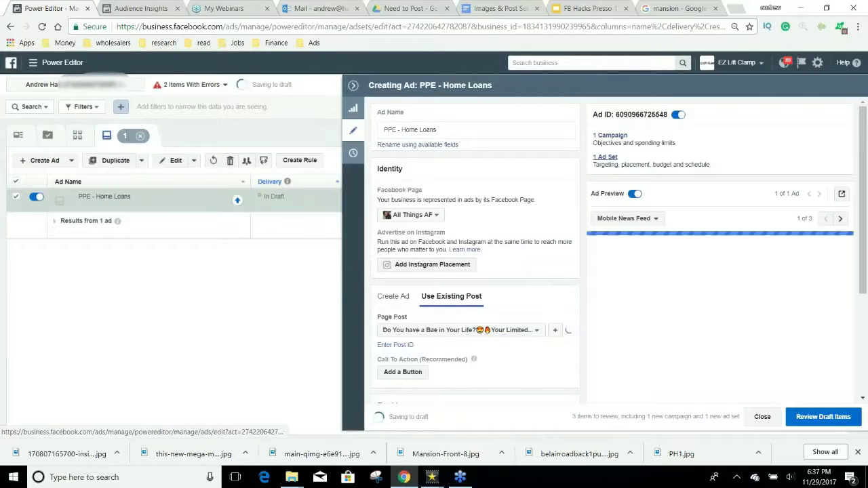
Step: Copy the ad set name and paste it in as the ad's name
{"action": "left_click", "coordinate": [605, 158]}
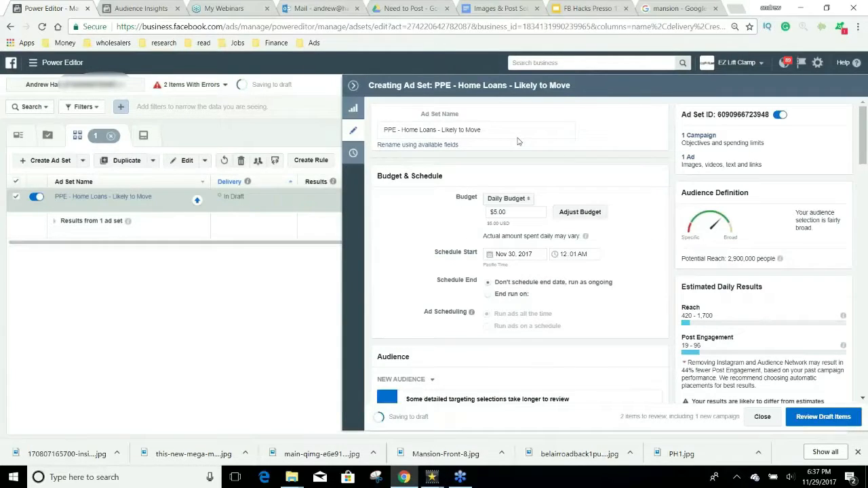
{"action": "left_click", "coordinate": [453, 135]}
{"action": "key", "text": "ctrl+c"}
{"action": "left_click", "coordinate": [688, 160]}
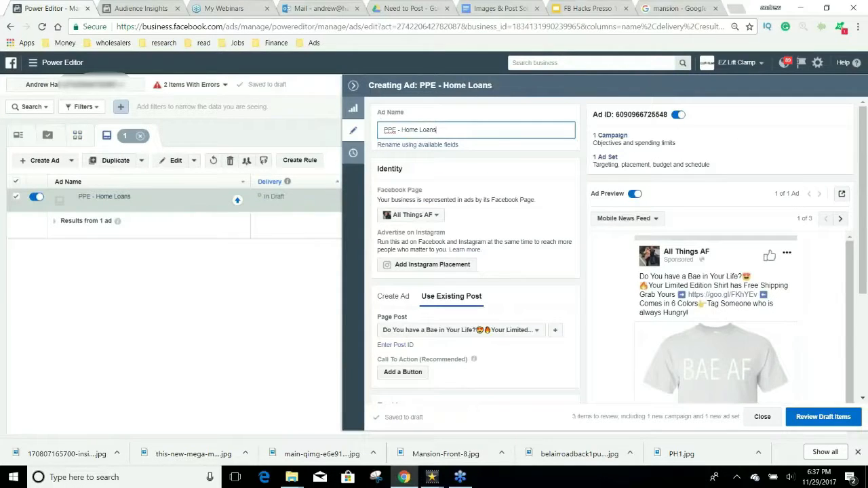
{"action": "key", "text": "ctrl+a"}
{"action": "key", "text": "ctrl+v"}
Step: Finish the ad name and browse the Facebook Page list, first selecting a different page
{"action": "left_click", "coordinate": [448, 212]}
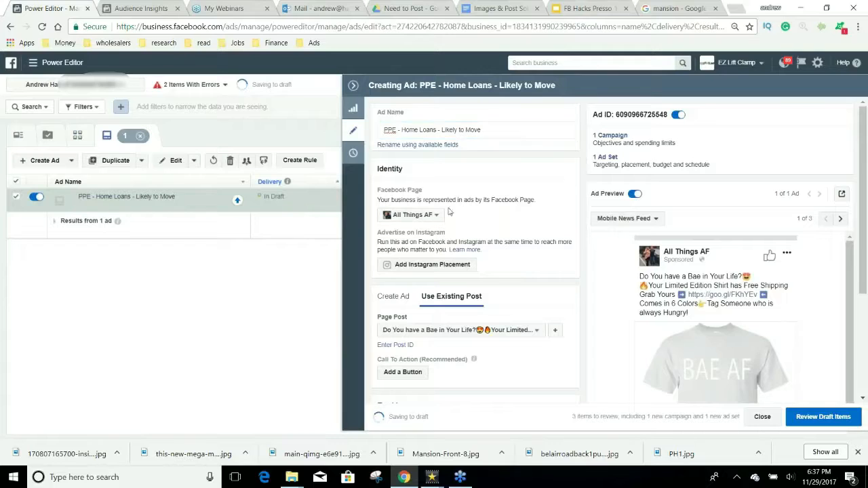
{"action": "left_click", "coordinate": [441, 214]}
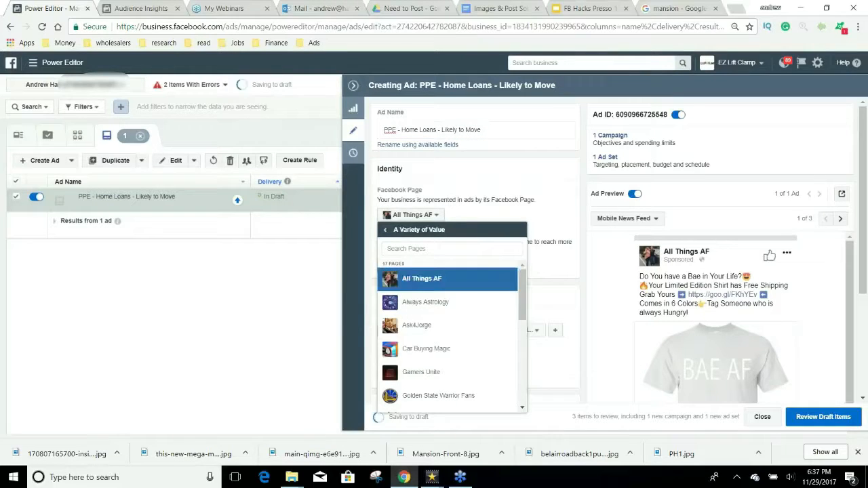
{"action": "scroll", "coordinate": [484, 324], "scroll_direction": "down", "scroll_amount": 1}
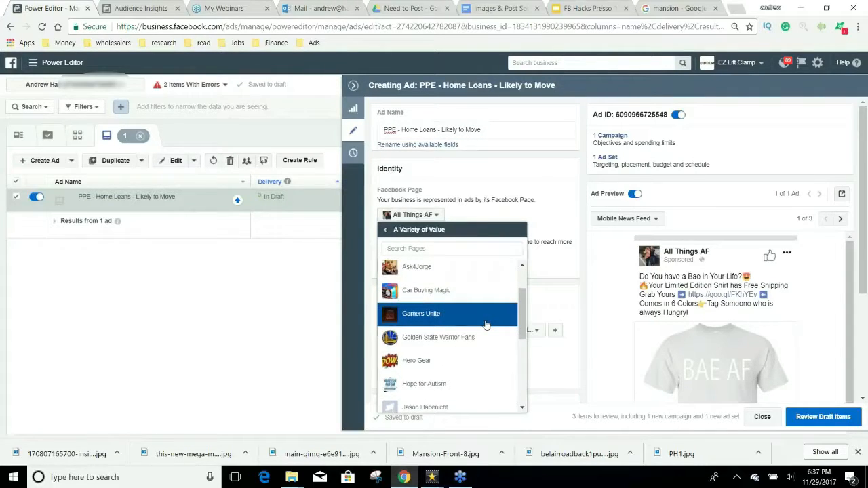
{"action": "scroll", "coordinate": [486, 324], "scroll_direction": "down", "scroll_amount": 3}
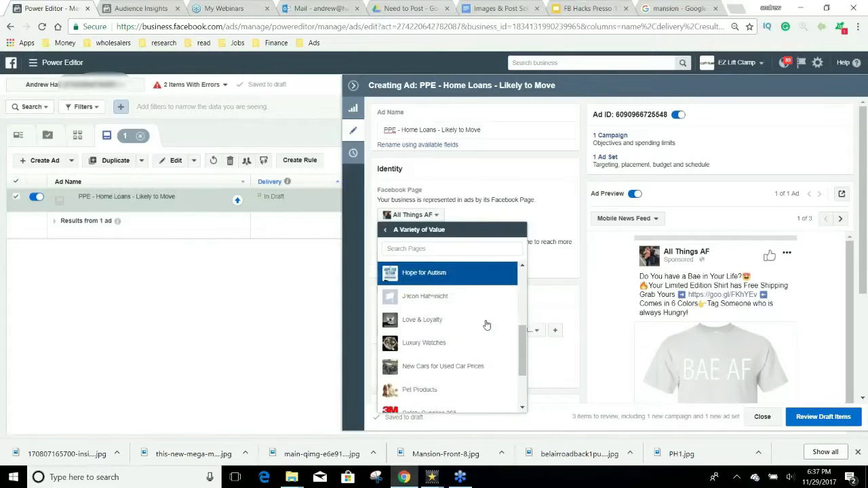
{"action": "scroll", "coordinate": [486, 324], "scroll_direction": "down", "scroll_amount": 2}
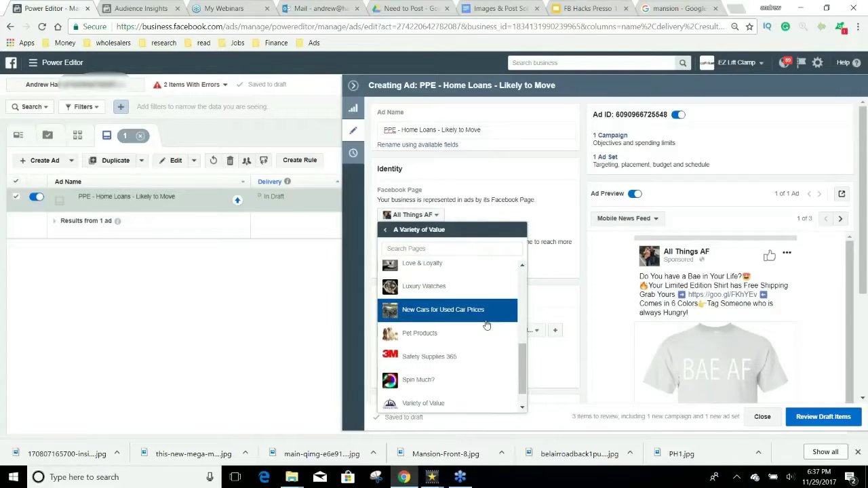
{"action": "scroll", "coordinate": [487, 325], "scroll_direction": "up", "scroll_amount": 1}
{"action": "scroll", "coordinate": [486, 325], "scroll_direction": "up", "scroll_amount": 5}
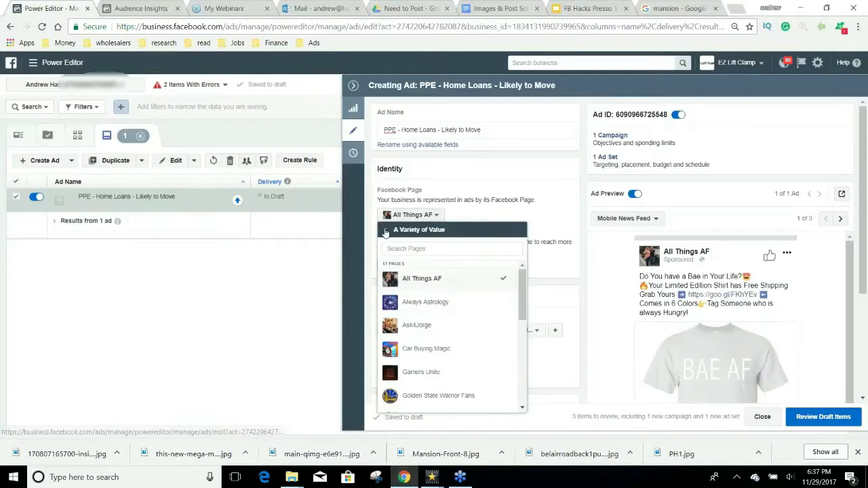
{"action": "left_click", "coordinate": [387, 231]}
{"action": "scroll", "coordinate": [467, 316], "scroll_direction": "down", "scroll_amount": 5}
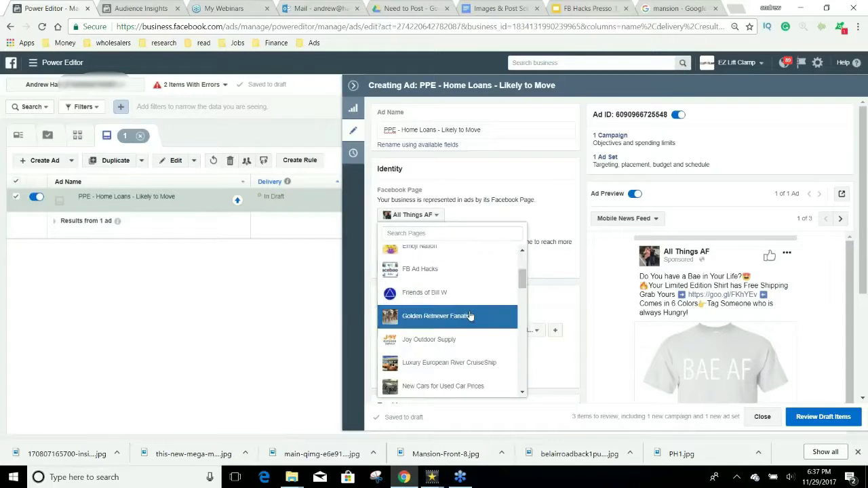
{"action": "scroll", "coordinate": [469, 313], "scroll_direction": "down", "scroll_amount": 4}
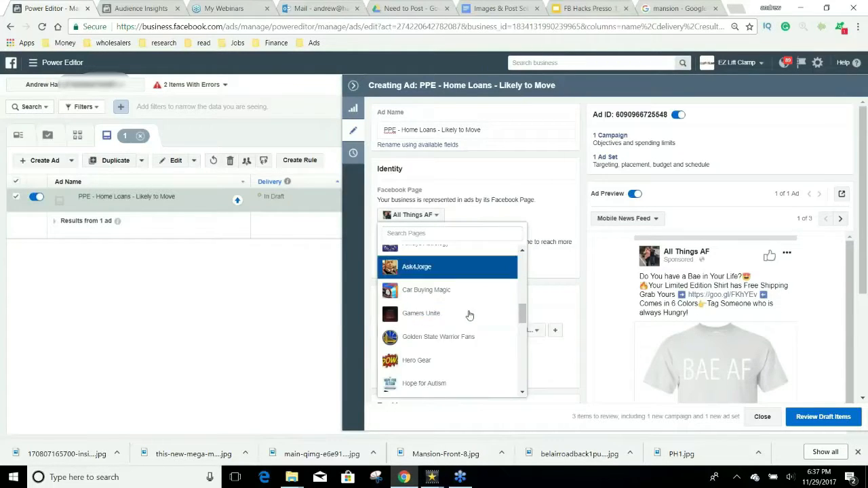
{"action": "scroll", "coordinate": [468, 325], "scroll_direction": "up", "scroll_amount": 3}
{"action": "left_click", "coordinate": [466, 367]}
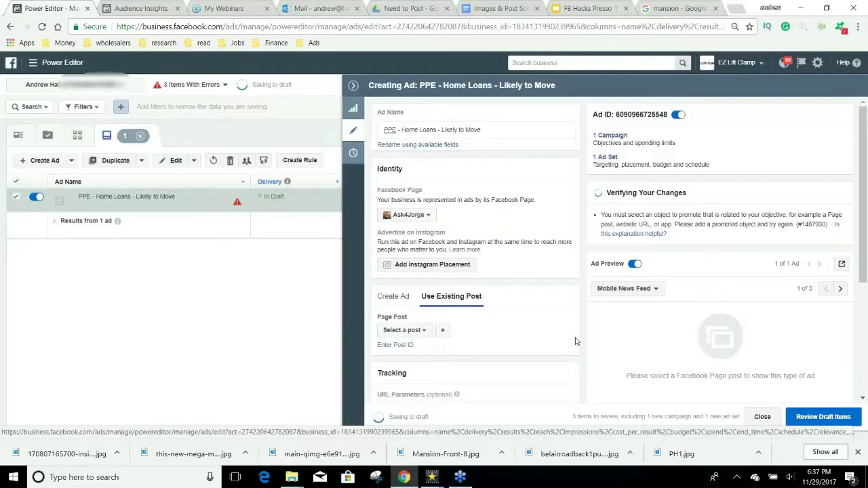
Step: Switch the ad's Facebook Page to Variety of Value
{"action": "left_click", "coordinate": [408, 214]}
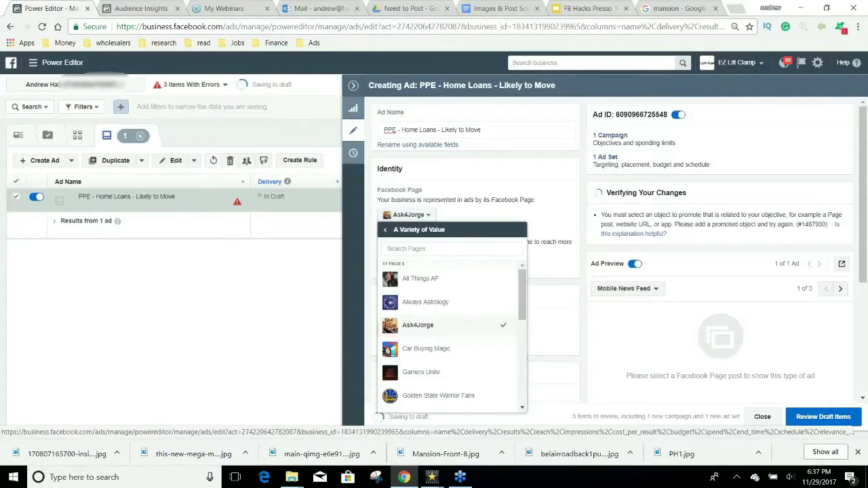
{"action": "scroll", "coordinate": [471, 307], "scroll_direction": "down", "scroll_amount": 3}
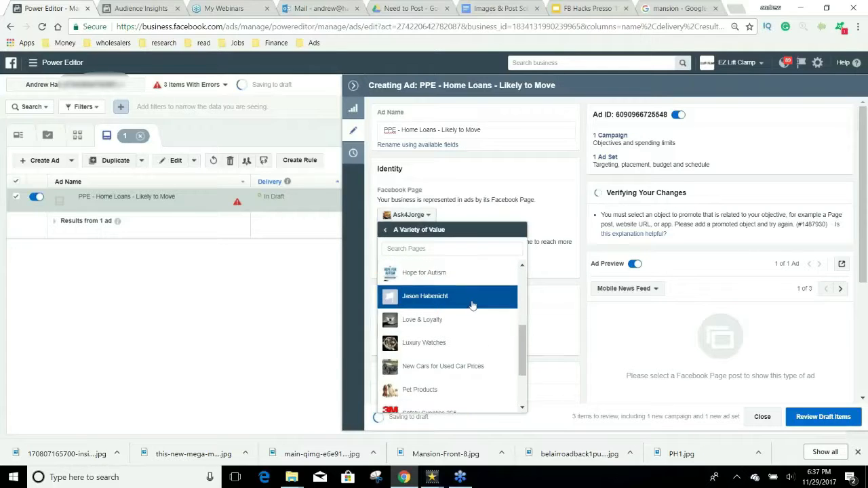
{"action": "scroll", "coordinate": [471, 306], "scroll_direction": "down", "scroll_amount": 2}
{"action": "scroll", "coordinate": [472, 307], "scroll_direction": "down", "scroll_amount": 1}
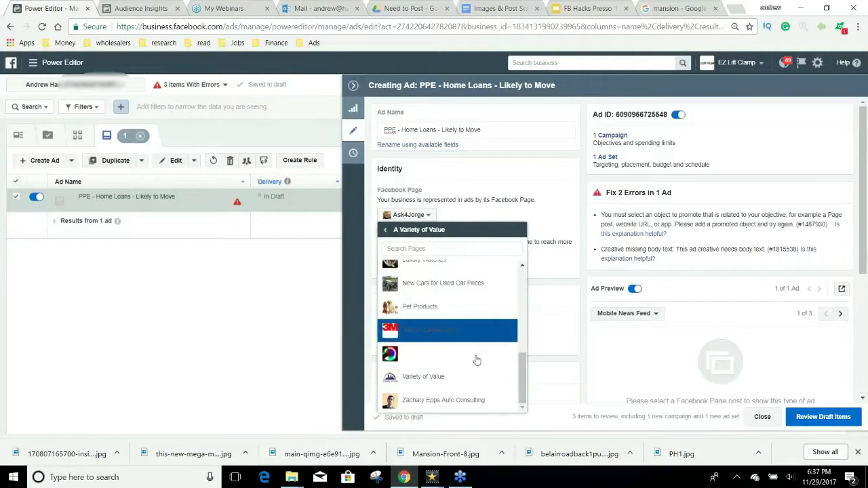
{"action": "left_click", "coordinate": [458, 375]}
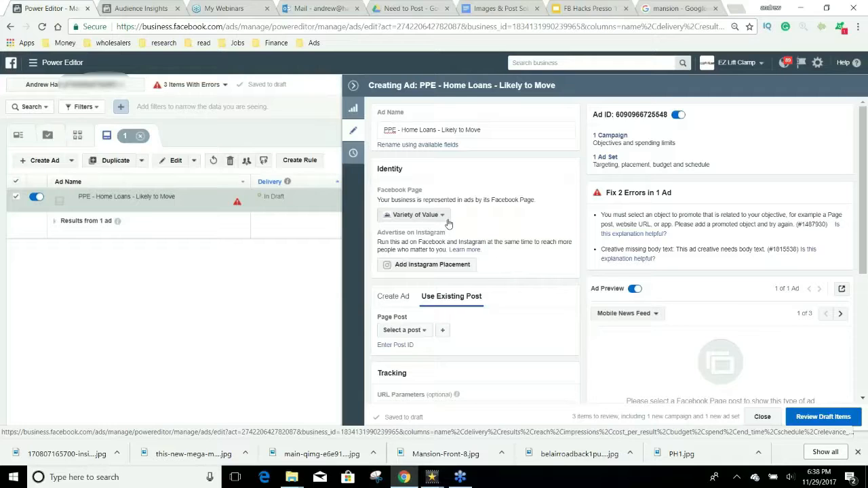
Step: Start a new slideshow page post and begin adding photos to it
{"action": "left_click", "coordinate": [444, 331]}
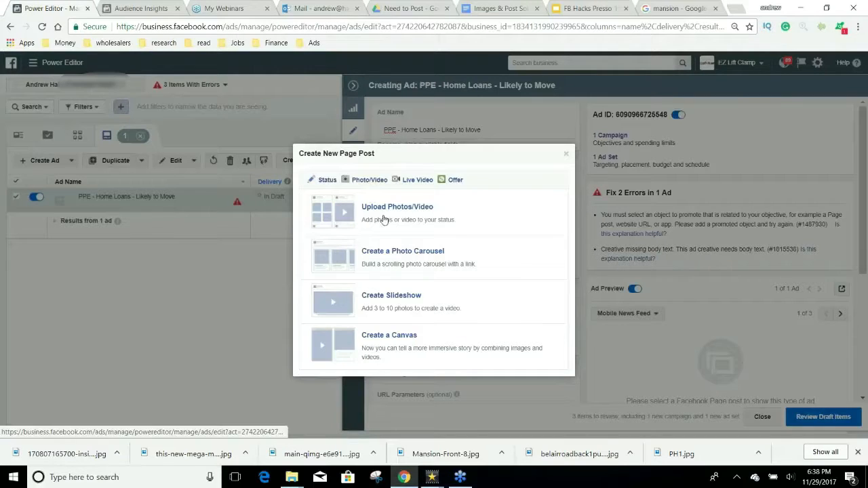
{"action": "left_click", "coordinate": [392, 293]}
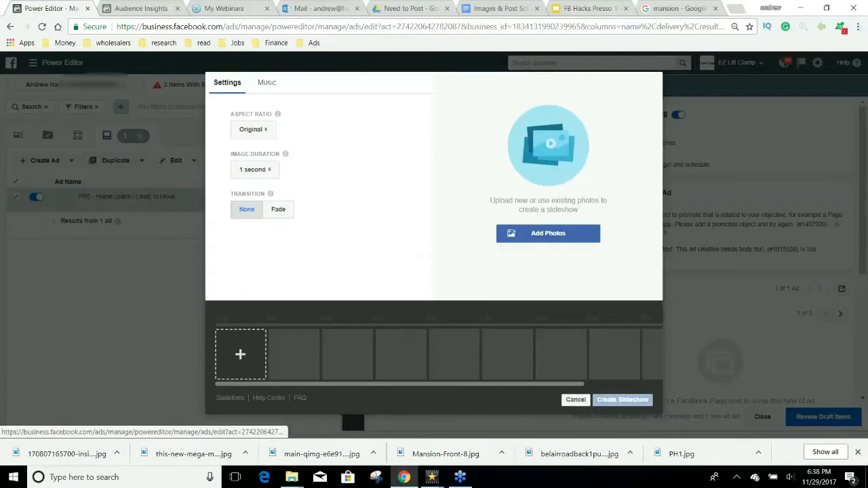
{"action": "left_click", "coordinate": [548, 233]}
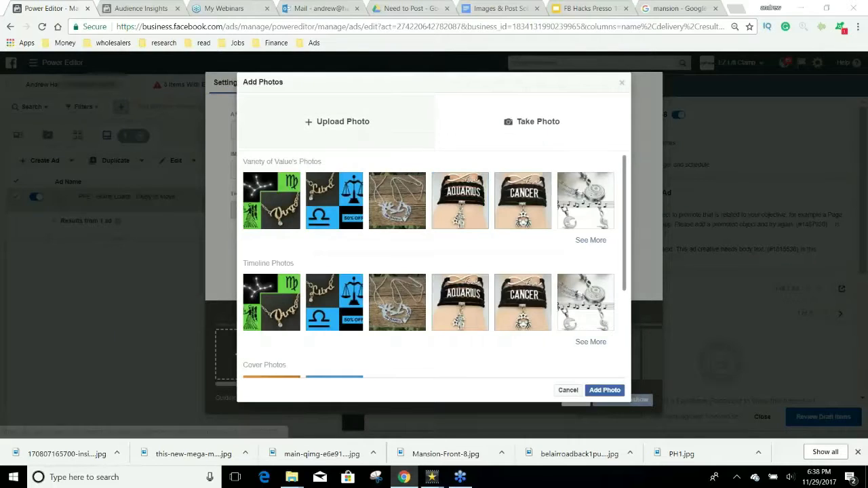
Step: Upload the mansion photos, including slider-bg-1, PH1 and Mansion-Front-8, into the slideshow
{"action": "left_click", "coordinate": [337, 121]}
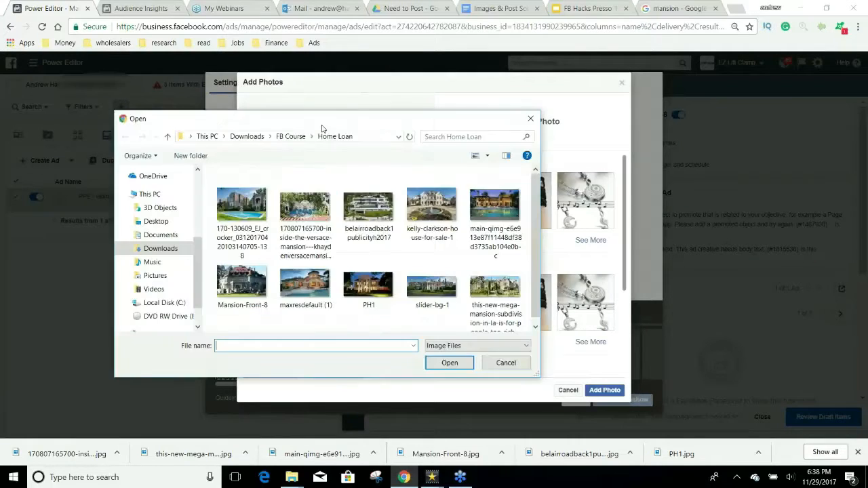
{"action": "left_click", "coordinate": [241, 205]}
{"action": "left_click", "coordinate": [305, 205], "text": "ctrl"}
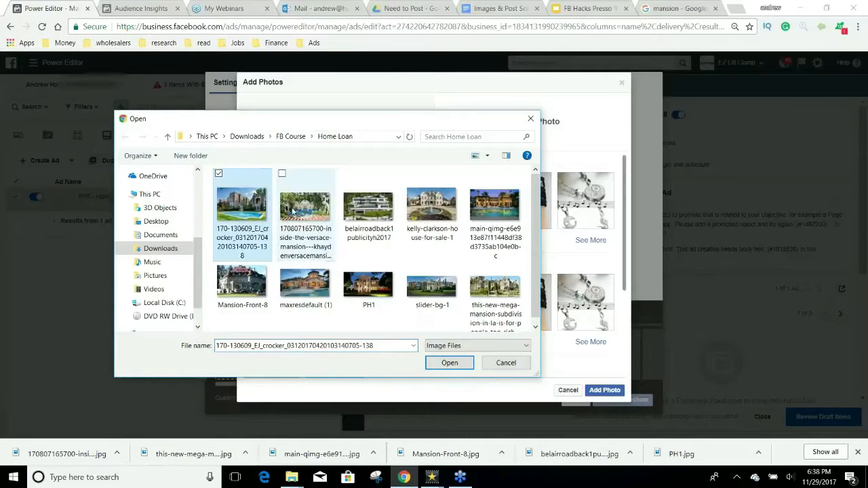
{"action": "left_click", "coordinate": [368, 205], "text": "ctrl"}
{"action": "left_click", "coordinate": [431, 205], "text": "ctrl"}
{"action": "left_click", "coordinate": [494, 206], "text": "ctrl"}
{"action": "left_click", "coordinate": [483, 270], "text": "ctrl"}
{"action": "left_click", "coordinate": [431, 285], "text": "ctrl"}
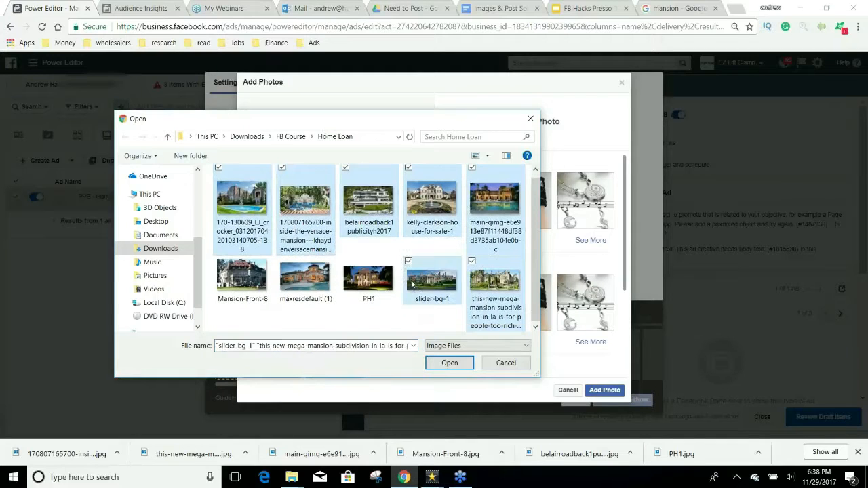
{"action": "left_click", "coordinate": [368, 281], "text": "ctrl"}
{"action": "left_click", "coordinate": [289, 288], "text": "ctrl"}
{"action": "left_click", "coordinate": [268, 285], "text": "ctrl"}
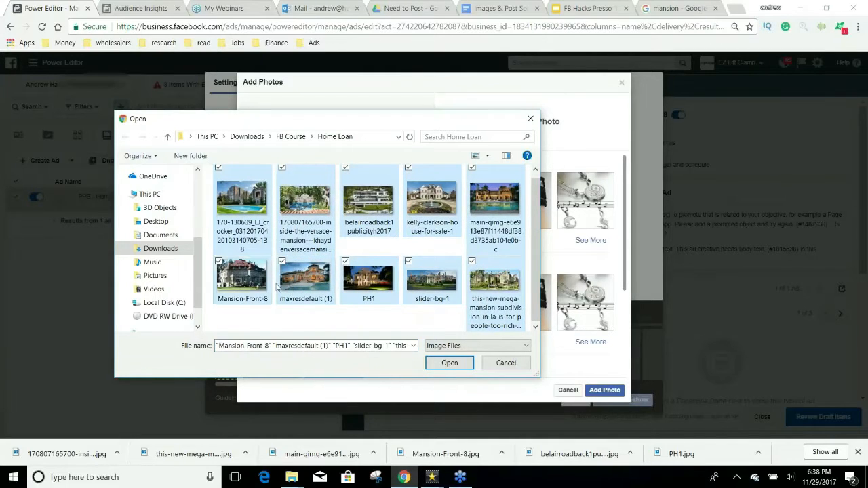
{"action": "left_click", "coordinate": [451, 362]}
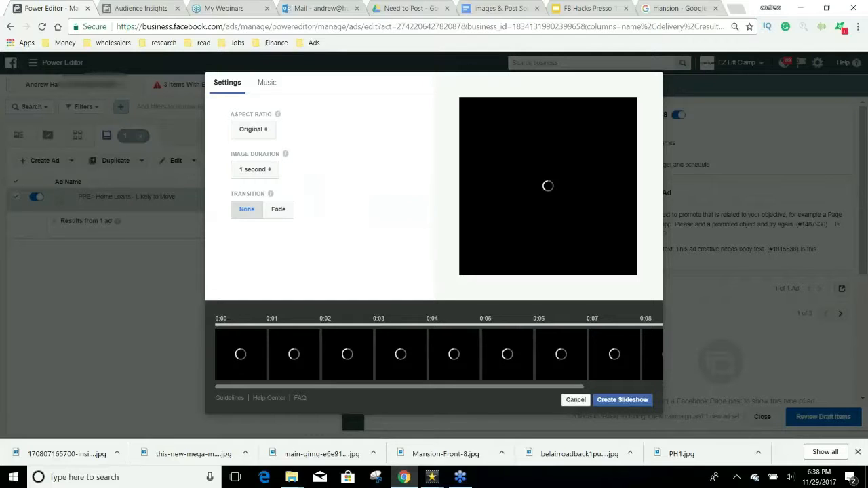
Step: Show each slideshow image for 2 seconds with a Fade transition
{"action": "left_click", "coordinate": [260, 170]}
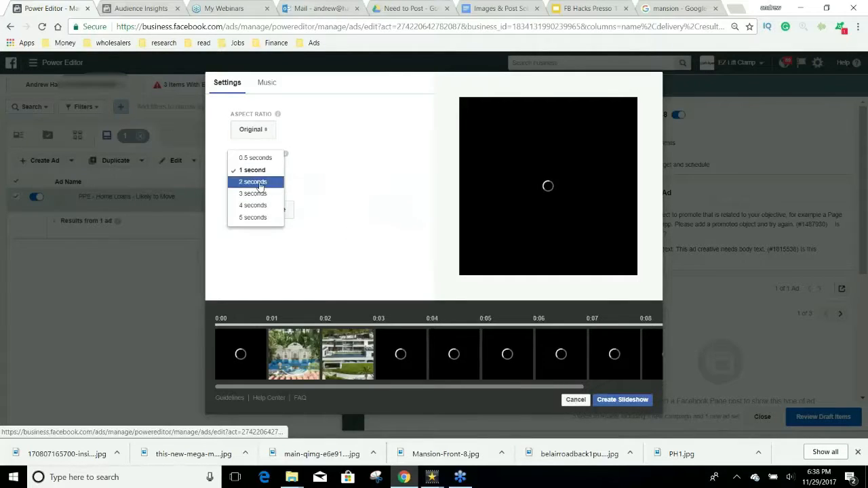
{"action": "left_click", "coordinate": [262, 181]}
{"action": "left_click", "coordinate": [278, 210]}
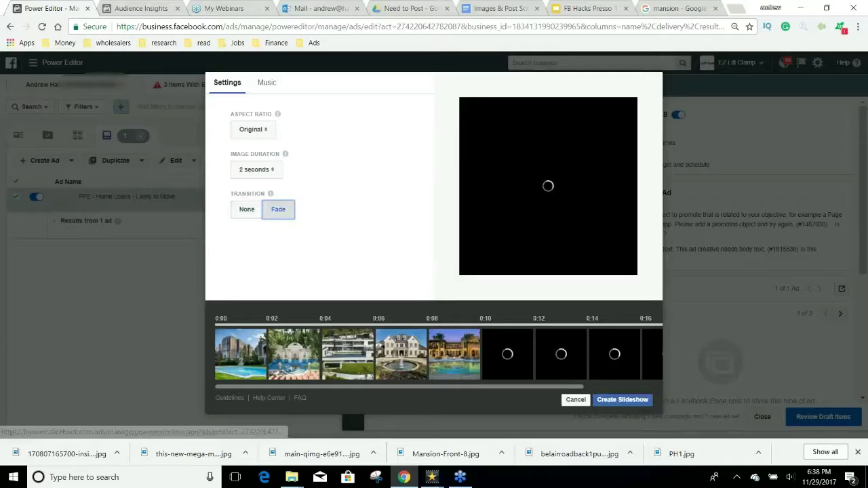
{"action": "left_click", "coordinate": [266, 83]}
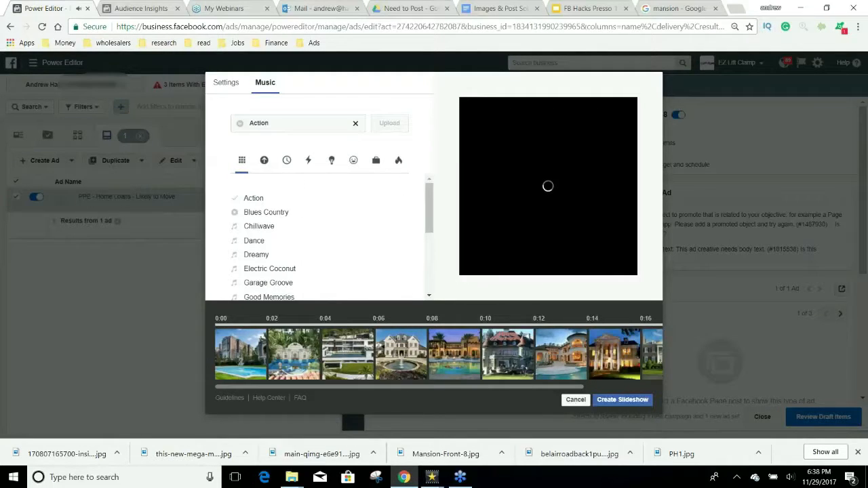
Step: Preview music tracks from Blues Country through Jazzy Samba
{"action": "left_click", "coordinate": [261, 213]}
{"action": "left_click", "coordinate": [252, 241]}
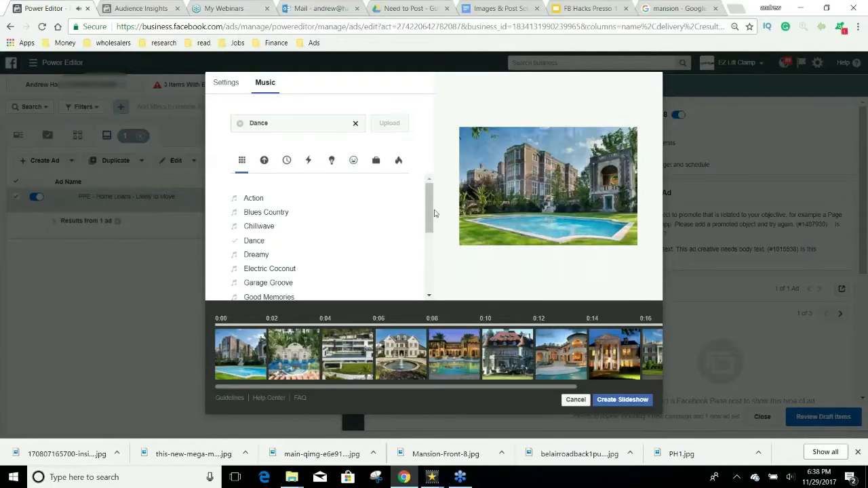
{"action": "scroll", "coordinate": [350, 229], "scroll_direction": "down", "scroll_amount": 1}
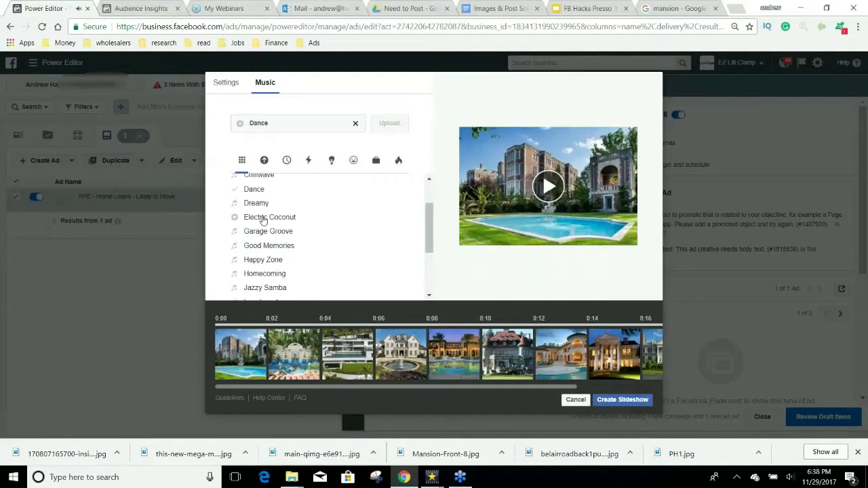
{"action": "left_click", "coordinate": [265, 217]}
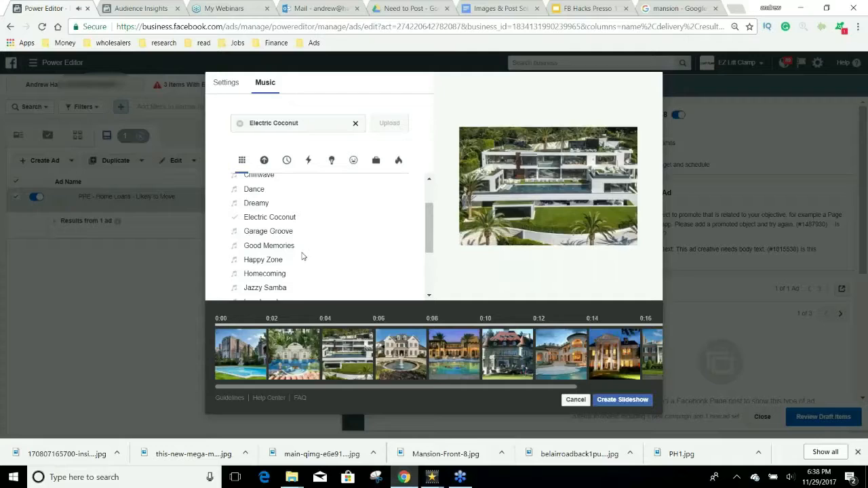
{"action": "left_click", "coordinate": [269, 232]}
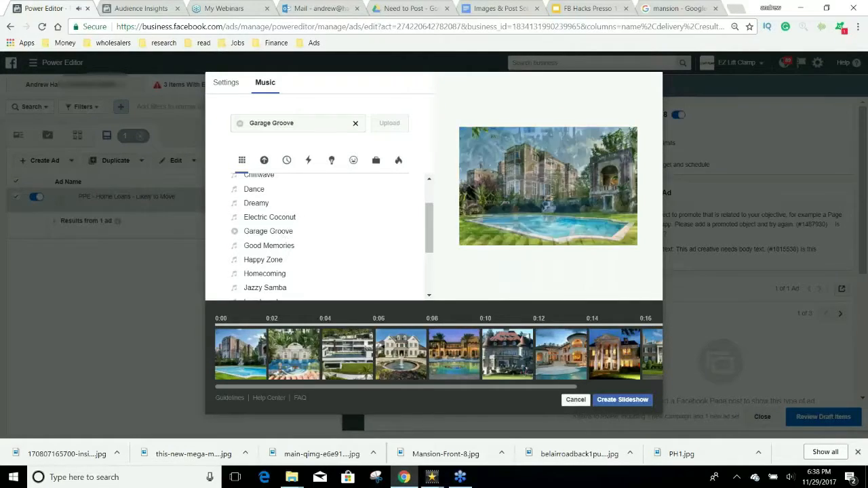
{"action": "left_click", "coordinate": [269, 245]}
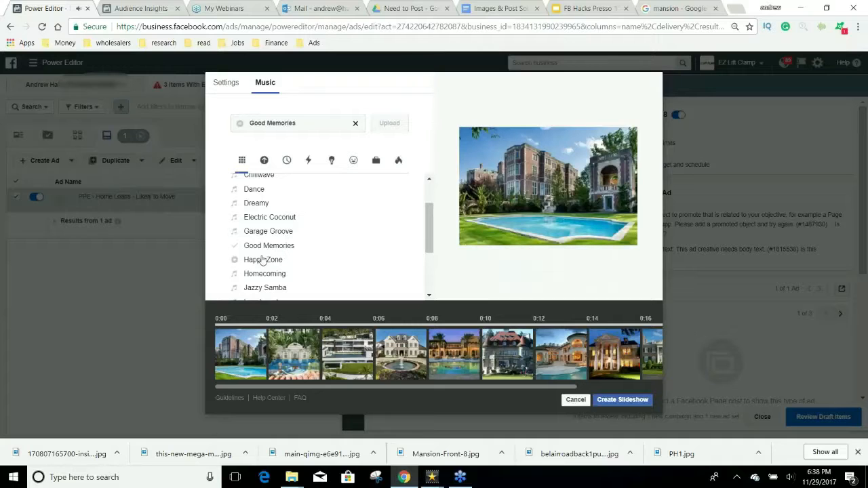
{"action": "left_click", "coordinate": [266, 259]}
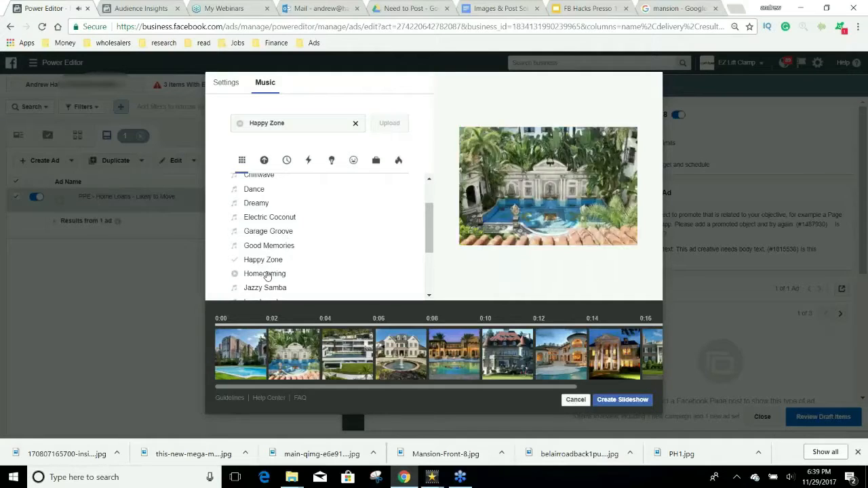
{"action": "left_click", "coordinate": [267, 274]}
{"action": "left_click", "coordinate": [266, 288]}
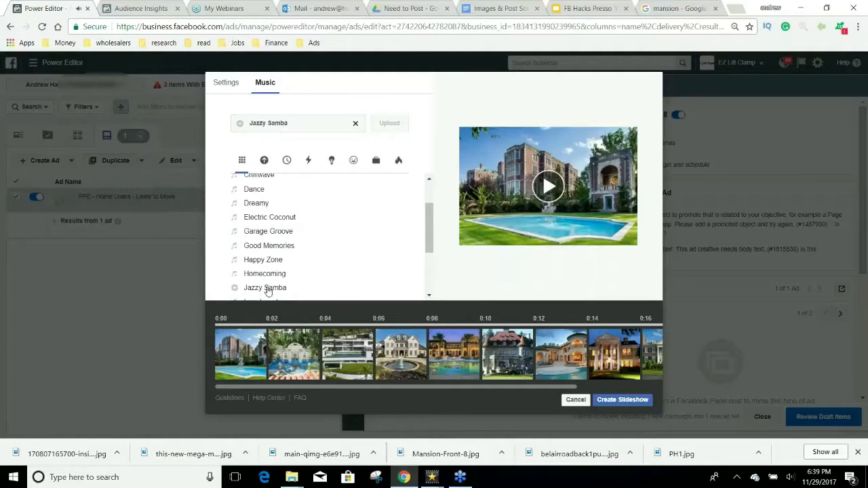
Step: Set the music to Dreamy and create the slideshow in the post
{"action": "left_click", "coordinate": [256, 204]}
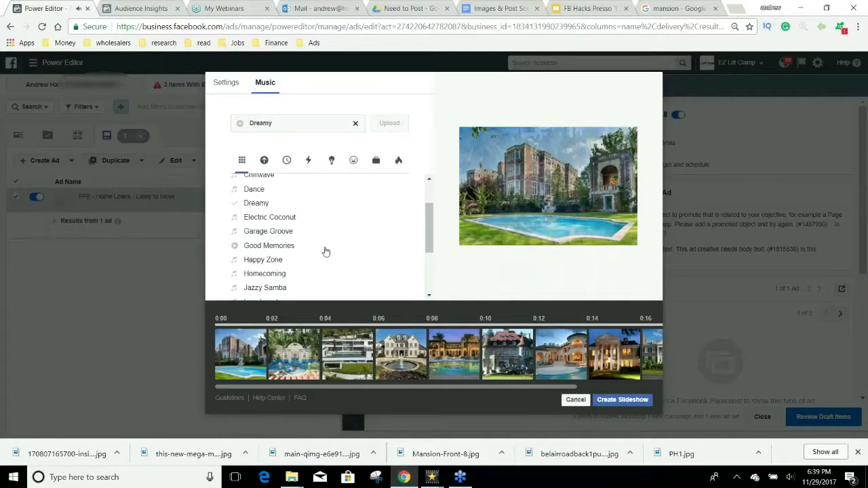
{"action": "scroll", "coordinate": [326, 251], "scroll_direction": "down", "scroll_amount": 3}
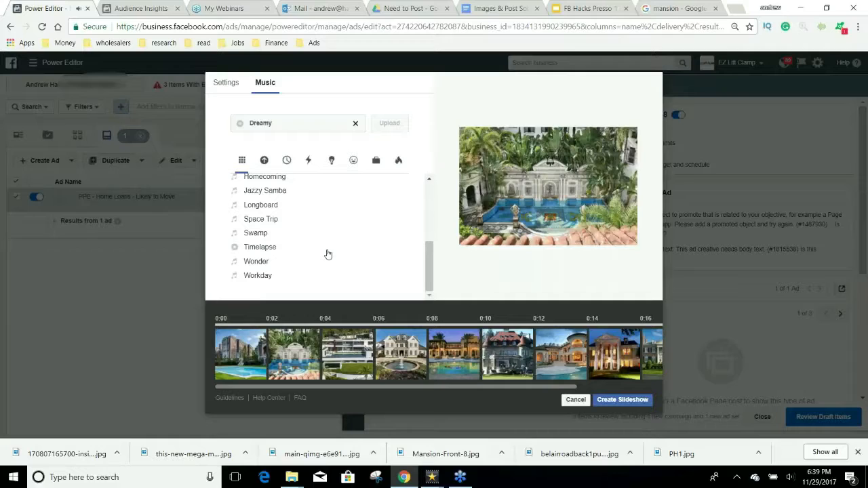
{"action": "left_click", "coordinate": [620, 398]}
{"action": "left_click", "coordinate": [369, 204]}
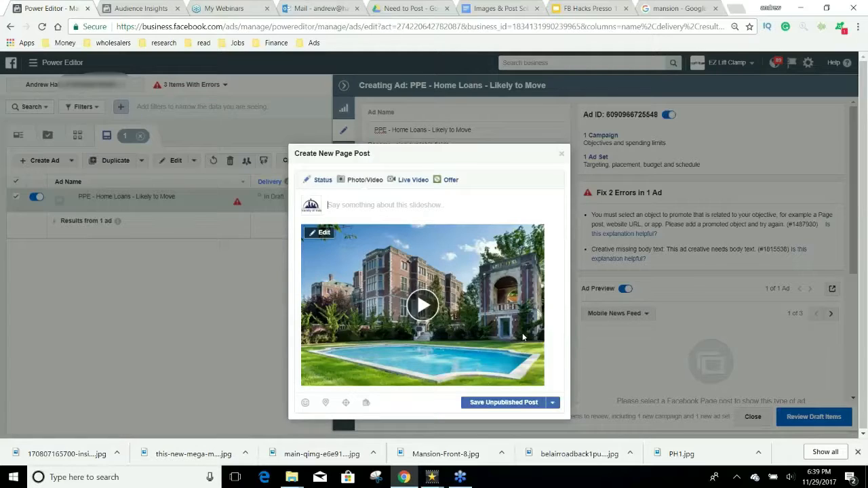
Step: Write 'What would you do if you could buy a home like this? What if we could show you EXACTLY how to buy the home of your dreams?'
{"action": "type", "text": "W"}
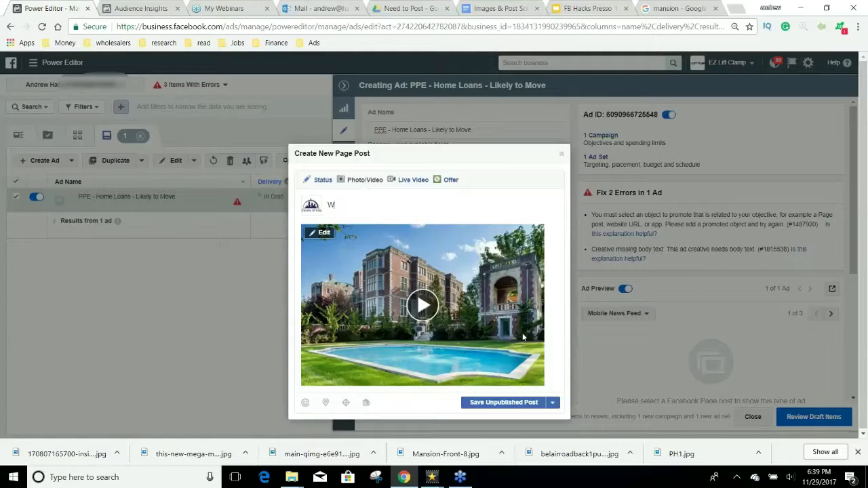
{"action": "type", "text": "hich"}
{"action": "key", "text": "BackSpace"}
{"action": "key", "text": "BackSpace"}
{"action": "key", "text": "BackSpace"}
{"action": "key", "text": "BackSpace"}
{"action": "key", "text": "BackSpace"}
{"action": "key", "text": "BackSpace"}
{"action": "key", "text": "BackSpace"}
{"action": "type", "text": "What wou"}
{"action": "type", "text": "you do if you could buy a home like this?"}
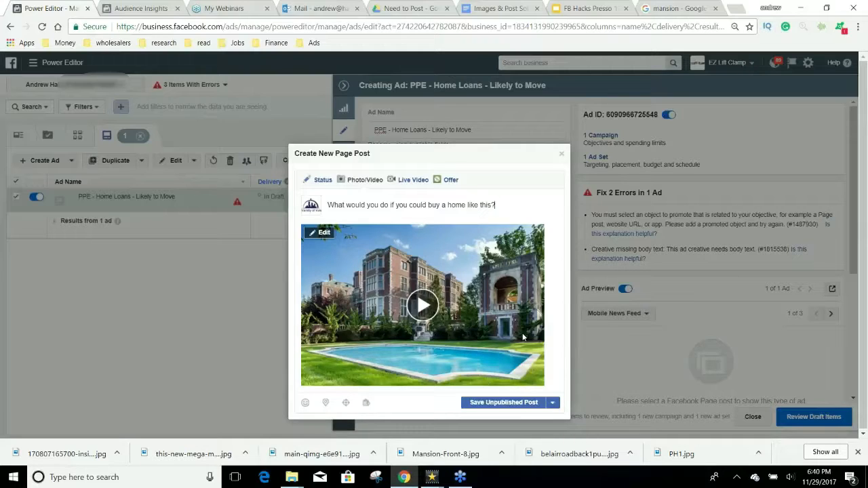
{"action": "key", "text": "Return"}
{"action": "key", "text": "BackSpace"}
{"action": "type", "text": "What if we could show you e"}
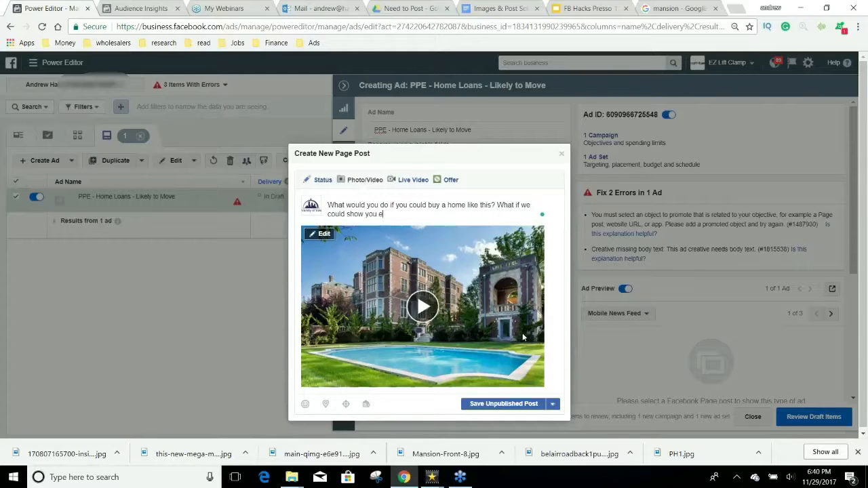
{"action": "key", "text": "BackSpace"}
{"action": "type", "text": "EXACTLY how to buy the home of y"}
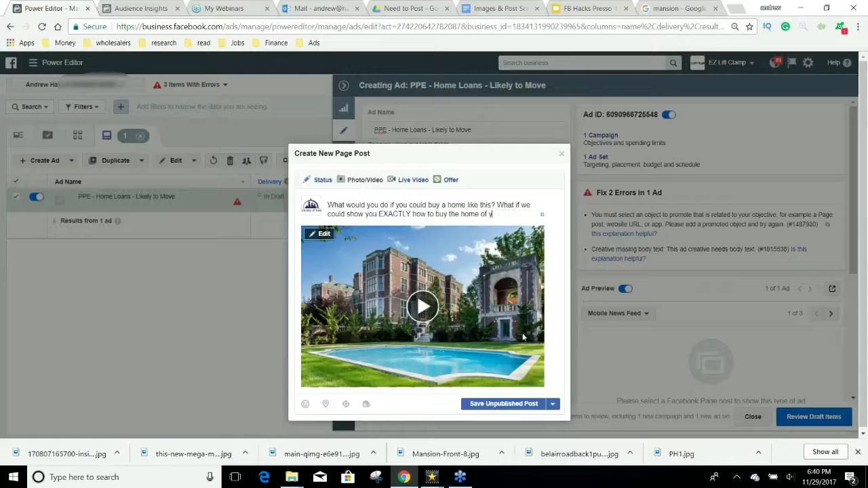
{"action": "type", "text": "our dreams?"}
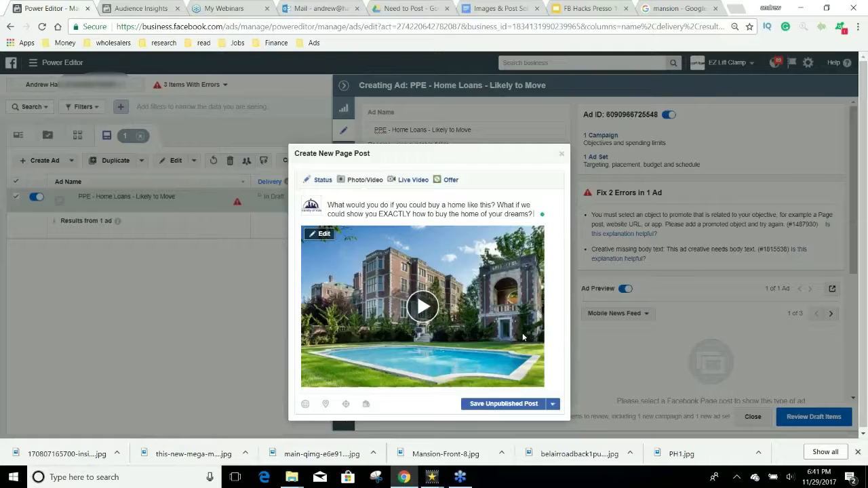
Step: Add a new line: 'Comment below on your favorite home. Tag someone who needs a home'
{"action": "type", "text": "FOr a"}
{"action": "key", "text": "BackSpace"}
{"action": "key", "text": "BackSpace"}
{"action": "key", "text": "BackSpace"}
{"action": "key", "text": "BackSpace"}
{"action": "key", "text": "BackSpace"}
{"action": "key", "text": "BackSpace"}
{"action": "type", "text": "We have special"}
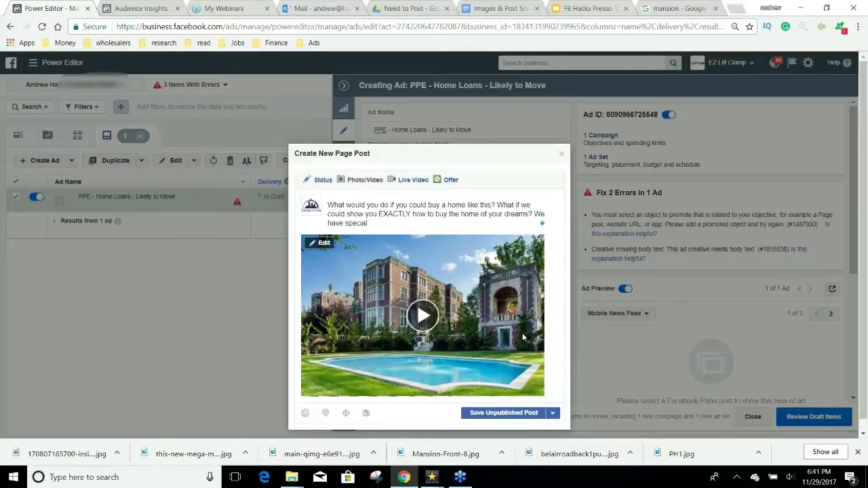
{"action": "key", "text": "BackSpace"}
{"action": "key", "text": "BackSpace"}
{"action": "key", "text": "BackSpace"}
{"action": "key", "text": "BackSpace"}
{"action": "key", "text": "BackSpace"}
{"action": "key", "text": "BackSpace"}
{"action": "key", "text": "BackSpace"}
{"action": "key", "text": "BackSpace"}
{"action": "key", "text": "BackSpace"}
{"action": "key", "text": "BackSpace"}
{"action": "key", "text": "BackSpace"}
{"action": "key", "text": "BackSpace"}
{"action": "key", "text": "BackSpace"}
{"action": "key", "text": "BackSpace"}
{"action": "key", "text": "BackSpace"}
{"action": "key", "text": "BackSpace"}
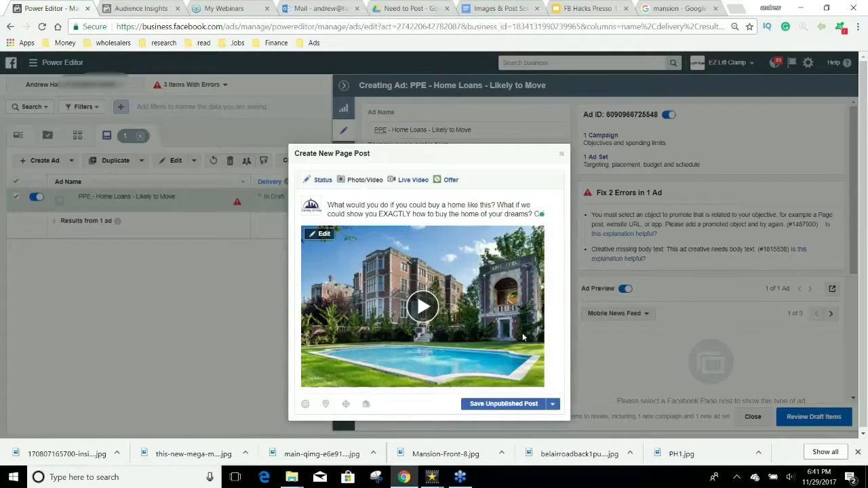
{"action": "key", "text": "Return"}
{"action": "type", "text": "Comment below"}
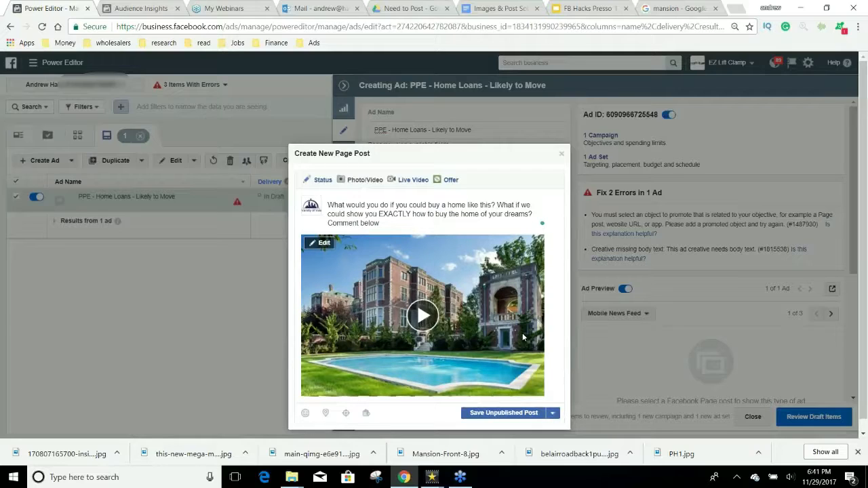
{"action": "type", "text": " on your favorite home. Ta"}
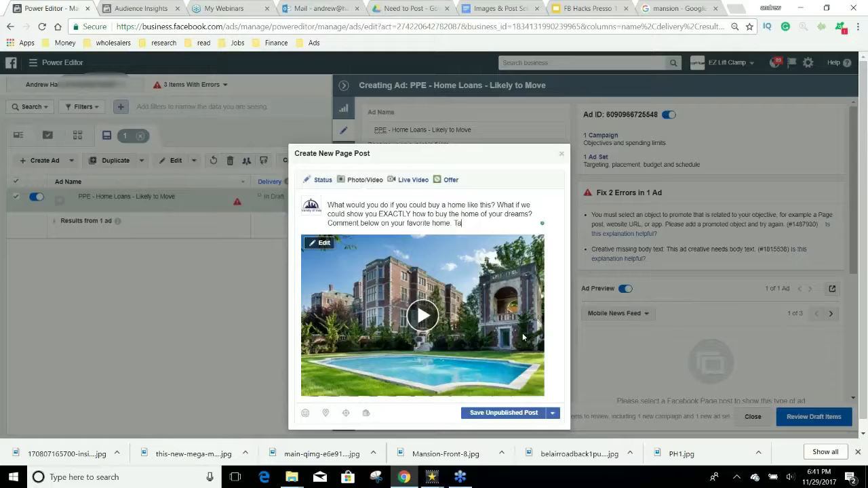
{"action": "type", "text": "g Someon"}
{"action": "type", "text": "e who wan"}
{"action": "type", "text": "t a"}
{"action": "key", "text": "BackSpace"}
{"action": "key", "text": "BackSpace"}
{"action": "key", "text": "BackSpace"}
{"action": "key", "text": "BackSpace"}
{"action": "key", "text": "BackSpace"}
{"action": "key", "text": "BackSpace"}
{"action": "key", "text": "BackSpace"}
{"action": "key", "text": "BackSpace"}
{"action": "key", "text": "BackSpace"}
{"action": "key", "text": "BackSpace"}
{"action": "key", "text": "BackSpace"}
{"action": "key", "text": "BackSpace"}
{"action": "key", "text": "BackSpace"}
{"action": "key", "text": "BackSpace"}
{"action": "key", "text": "BackSpace"}
{"action": "key", "text": "BackSpace"}
{"action": "key", "text": "BackSpace"}
{"action": "key", "text": "BackSpace"}
{"action": "type", "text": "someone who needs a h"}
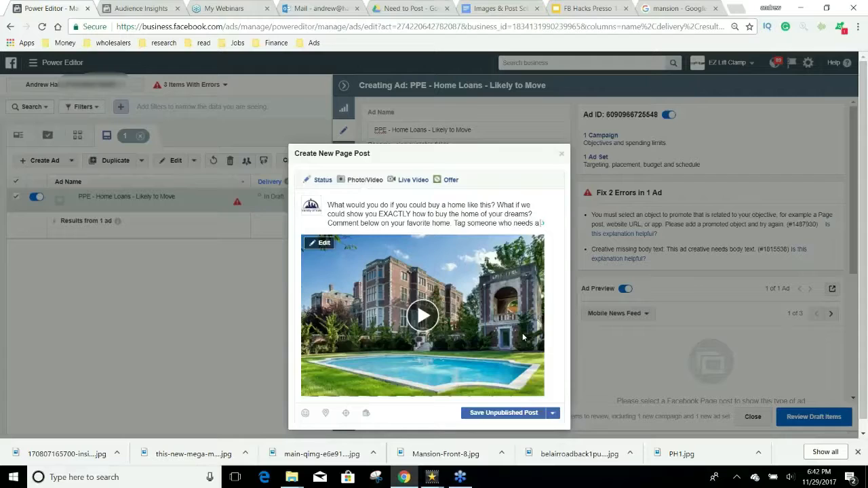
{"action": "type", "text": "ome"}
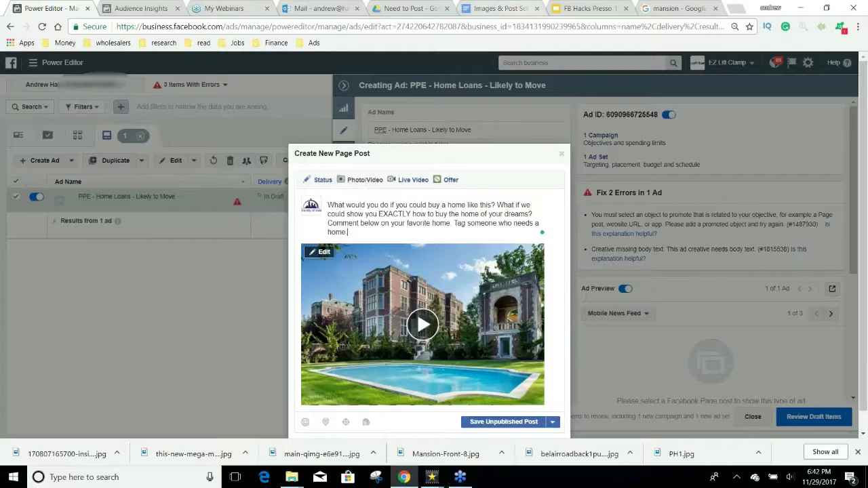
Step: Switch to the Images & Post Sold Google Docs document
{"action": "left_click", "coordinate": [736, 8]}
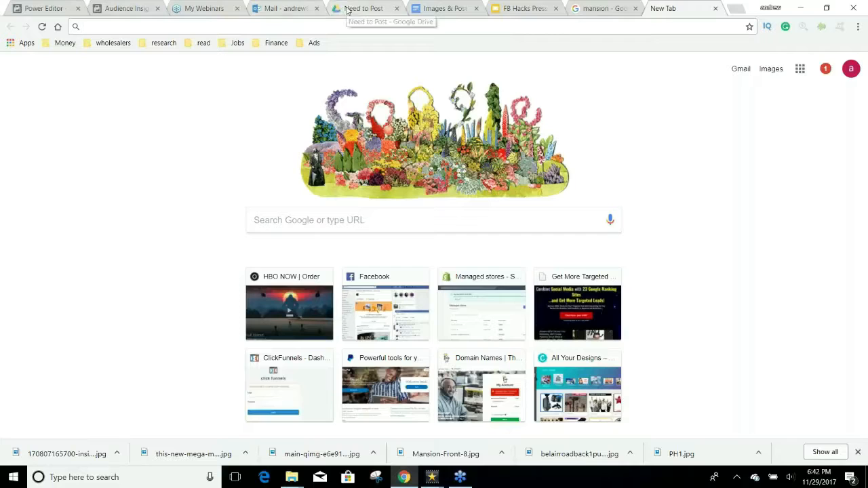
{"action": "left_click", "coordinate": [451, 8]}
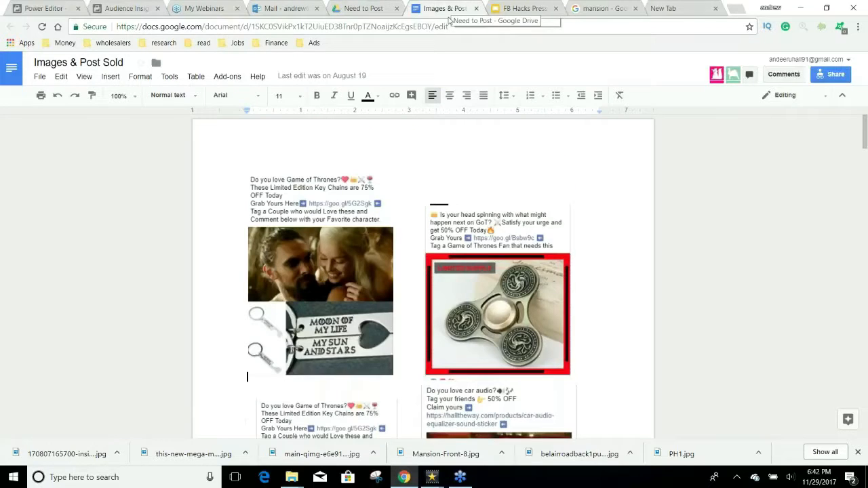
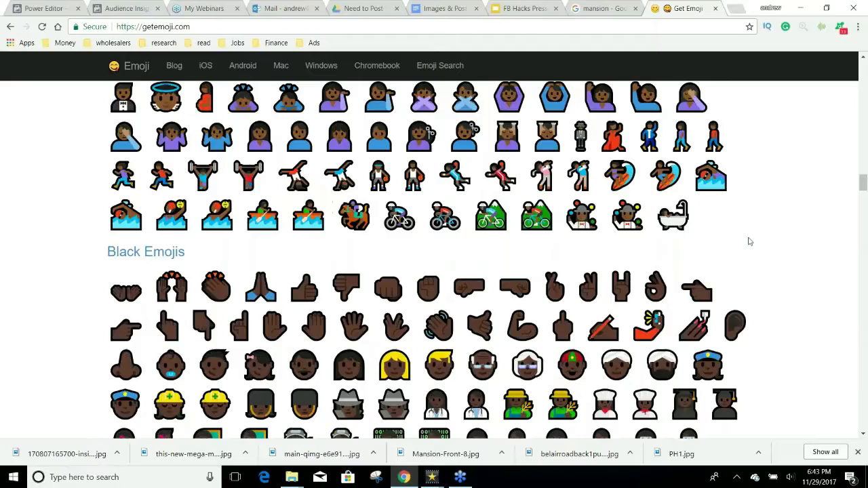
Step: Copy the right-pointing hand emoji from GetEmoji and return to the Power Editor post draft
{"action": "scroll", "coordinate": [749, 241], "scroll_direction": "down", "scroll_amount": 15}
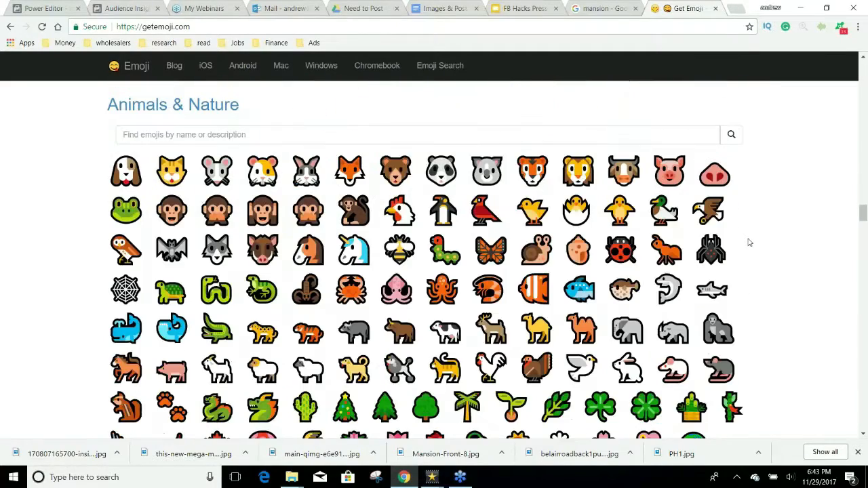
{"action": "scroll", "coordinate": [749, 242], "scroll_direction": "down", "scroll_amount": 6}
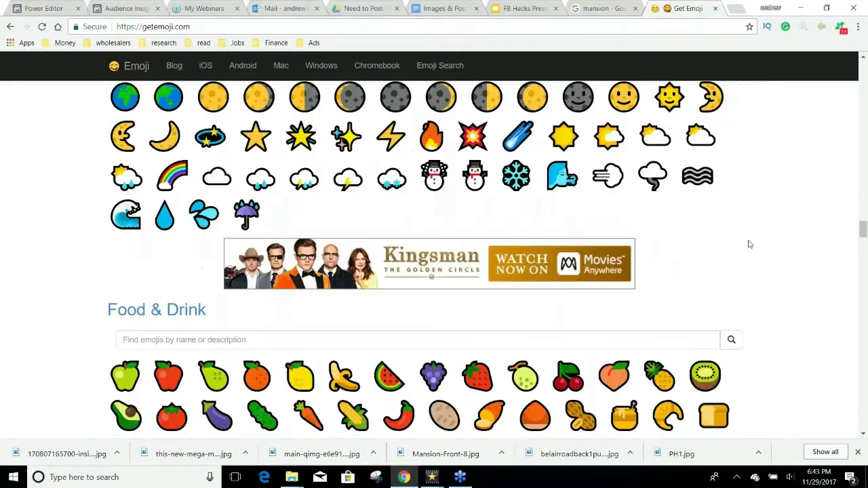
{"action": "scroll", "coordinate": [748, 242], "scroll_direction": "down", "scroll_amount": 5}
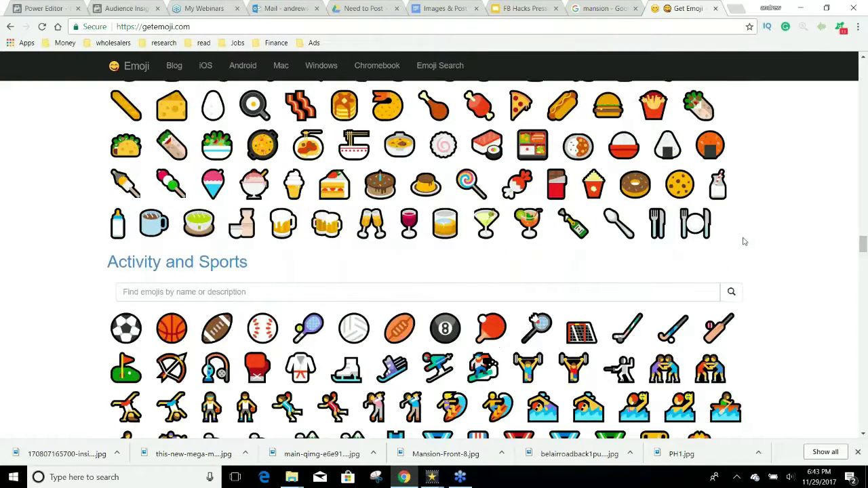
{"action": "scroll", "coordinate": [743, 240], "scroll_direction": "down", "scroll_amount": 1}
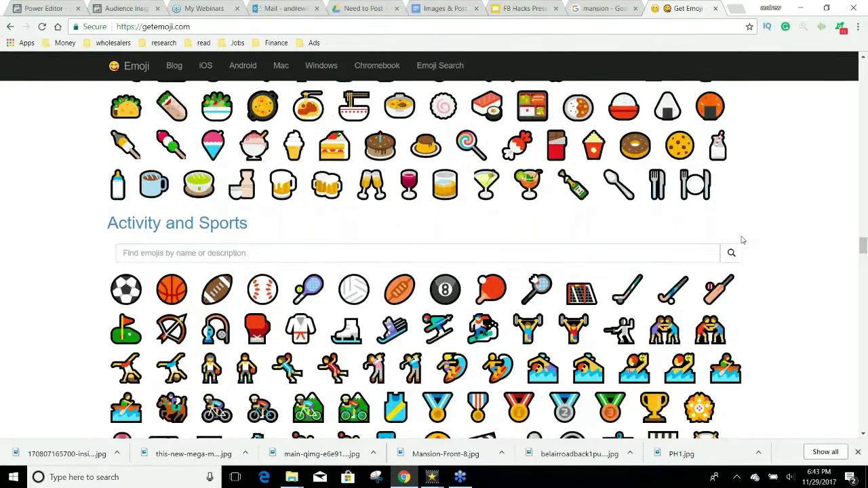
{"action": "scroll", "coordinate": [742, 240], "scroll_direction": "down", "scroll_amount": 7}
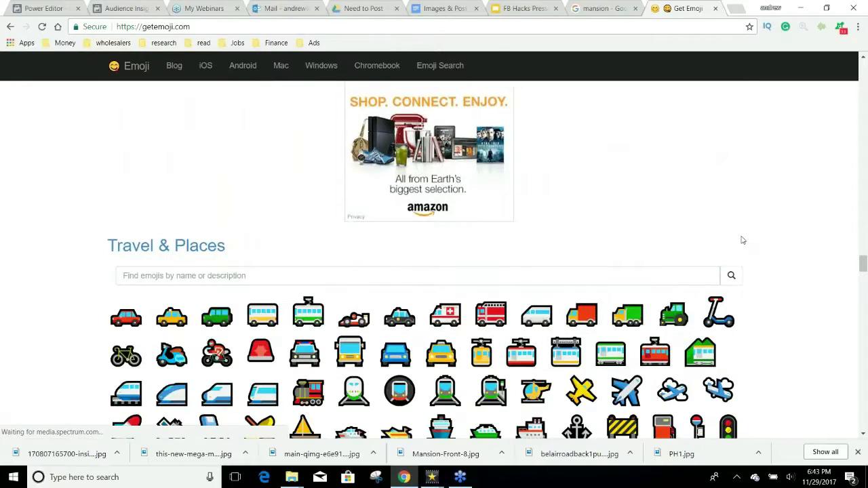
{"action": "scroll", "coordinate": [742, 240], "scroll_direction": "down", "scroll_amount": 6}
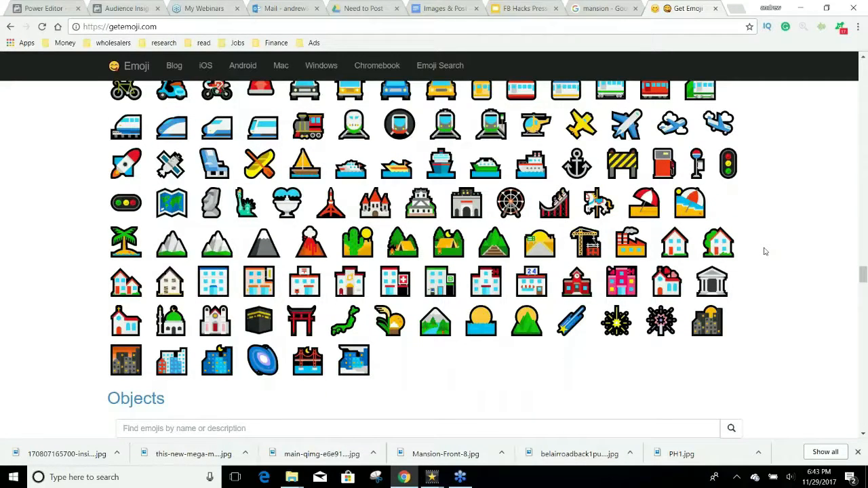
{"action": "scroll", "coordinate": [765, 252], "scroll_direction": "down", "scroll_amount": 1}
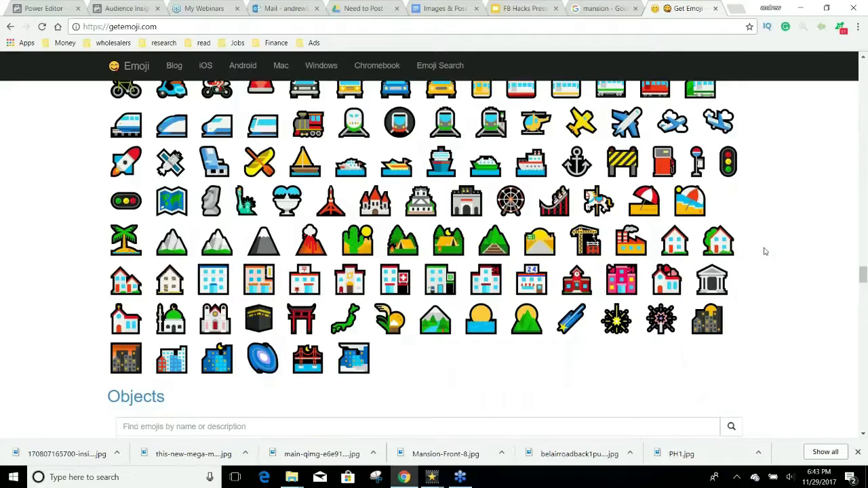
{"action": "scroll", "coordinate": [764, 251], "scroll_direction": "down", "scroll_amount": 7}
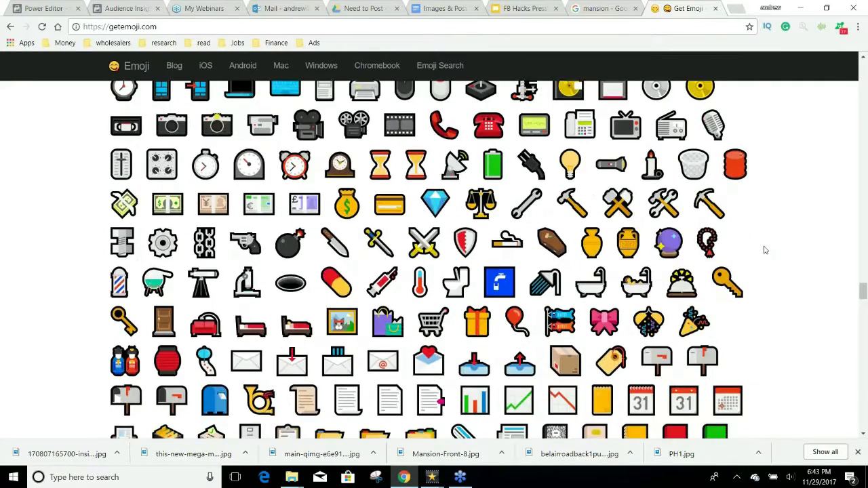
{"action": "scroll", "coordinate": [764, 251], "scroll_direction": "down", "scroll_amount": 11}
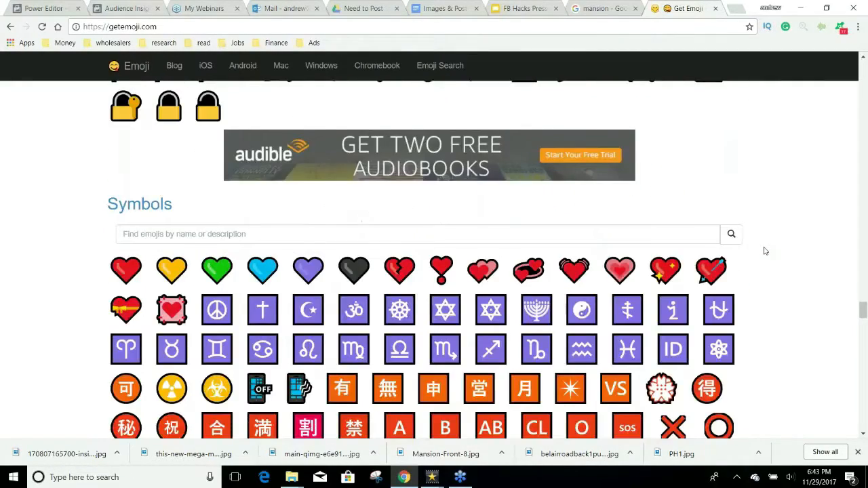
{"action": "scroll", "coordinate": [765, 248], "scroll_direction": "up", "scroll_amount": 15}
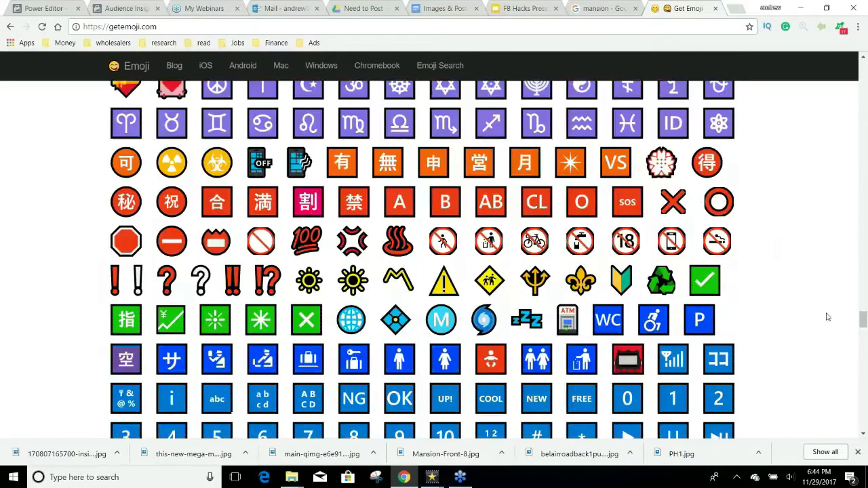
{"action": "scroll", "coordinate": [832, 105], "scroll_direction": "up", "scroll_amount": 10}
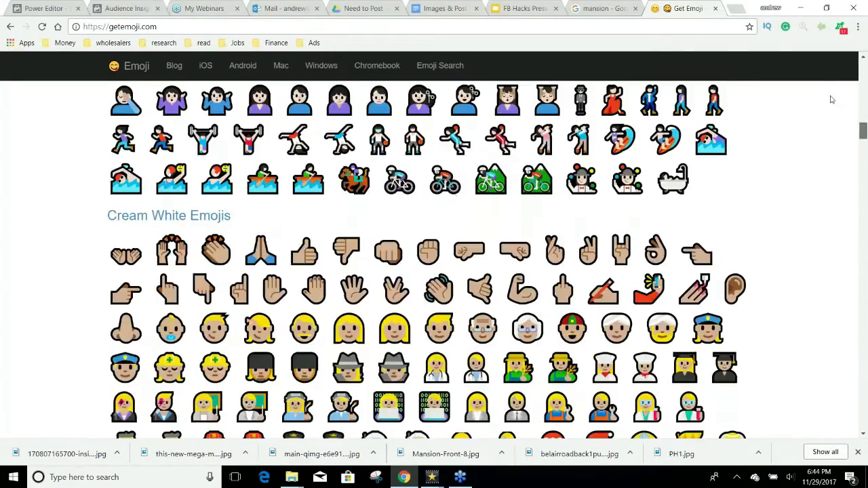
{"action": "scroll", "coordinate": [759, 166], "scroll_direction": "up", "scroll_amount": 5}
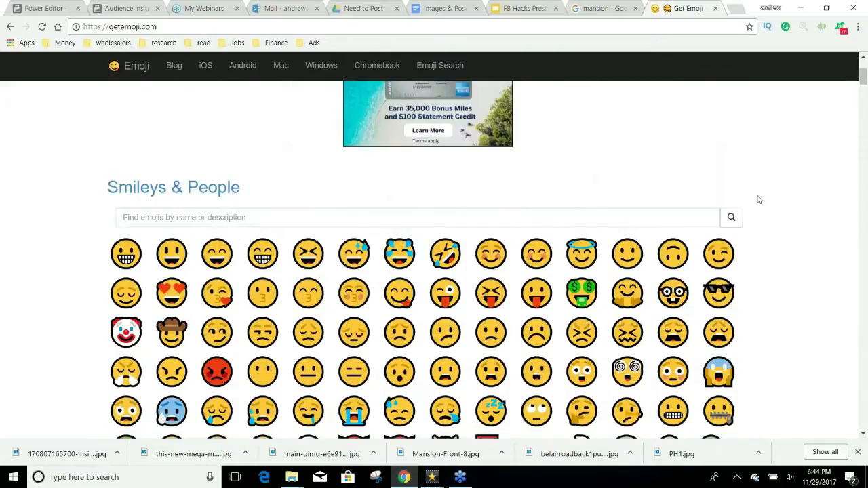
{"action": "scroll", "coordinate": [753, 217], "scroll_direction": "down", "scroll_amount": 4}
{"action": "left_click", "coordinate": [696, 239]}
{"action": "key", "text": "ctrl+c"}
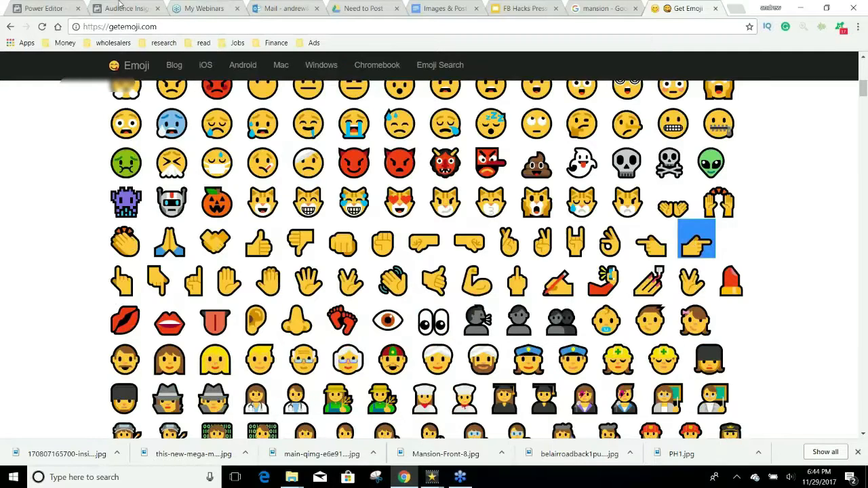
{"action": "left_click", "coordinate": [26, 6]}
Step: Paste the pointing-hand emoji before 'Tag someone', then browse GetEmoji for another emoji
{"action": "left_click", "coordinate": [454, 223]}
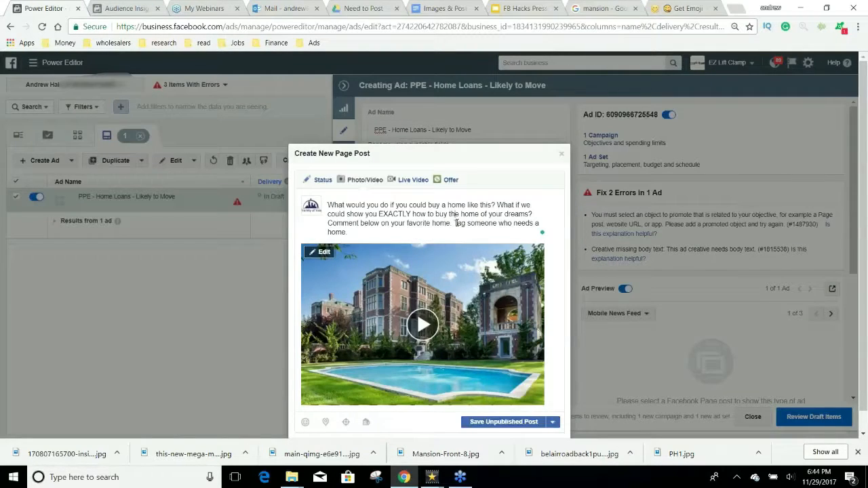
{"action": "key", "text": "ctrl+v"}
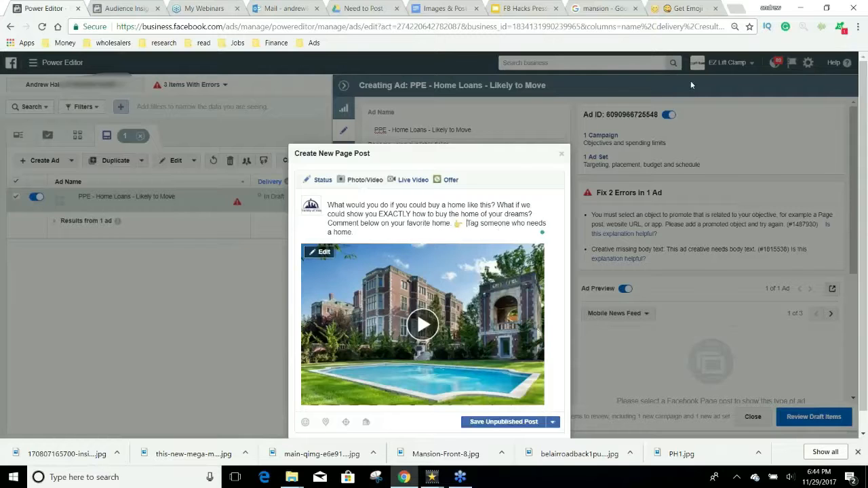
{"action": "left_click", "coordinate": [681, 8]}
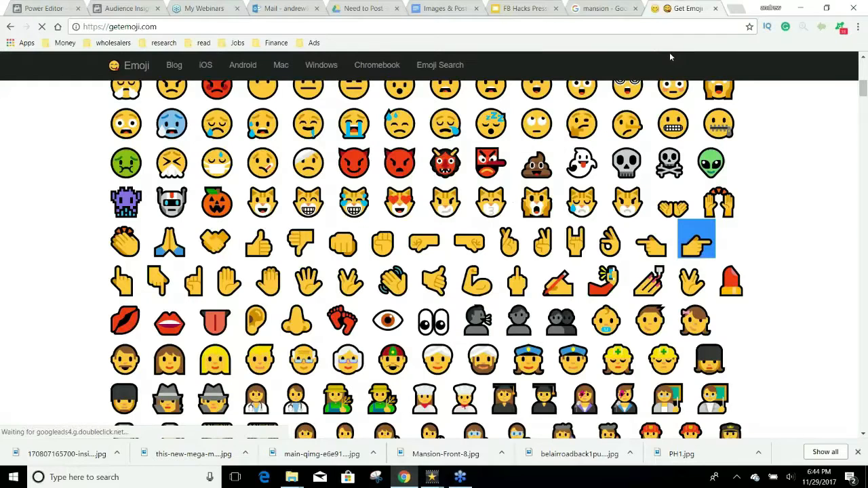
{"action": "scroll", "coordinate": [669, 57], "scroll_direction": "down", "scroll_amount": 4}
{"action": "scroll", "coordinate": [427, 258], "scroll_direction": "down", "scroll_amount": 20}
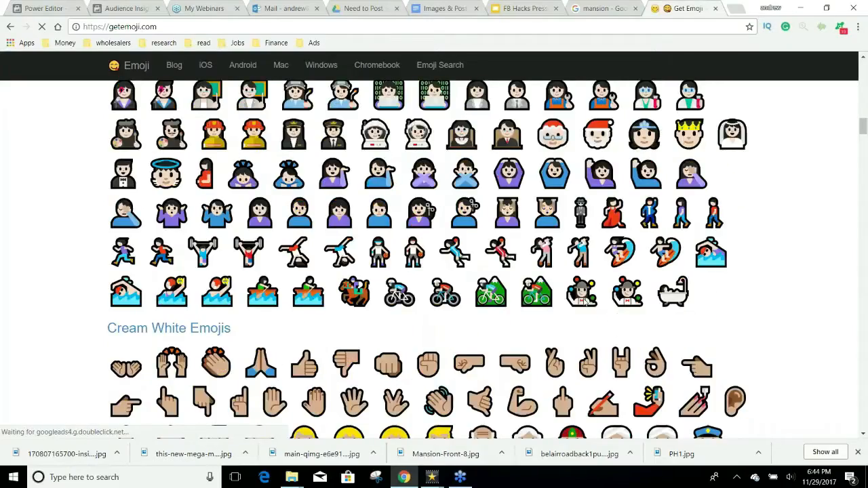
{"action": "scroll", "coordinate": [427, 257], "scroll_direction": "down", "scroll_amount": 20}
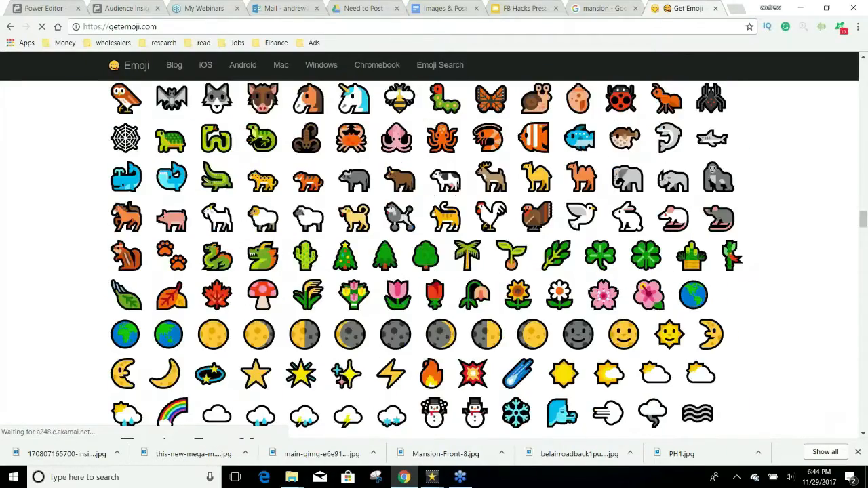
{"action": "scroll", "coordinate": [427, 258], "scroll_direction": "down", "scroll_amount": 5}
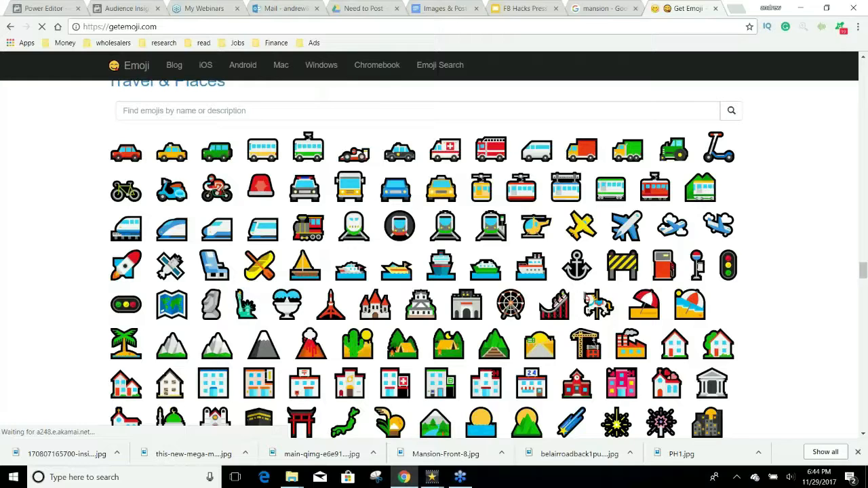
{"action": "scroll", "coordinate": [586, 299], "scroll_direction": "down", "scroll_amount": 1}
{"action": "scroll", "coordinate": [583, 293], "scroll_direction": "down", "scroll_amount": 1}
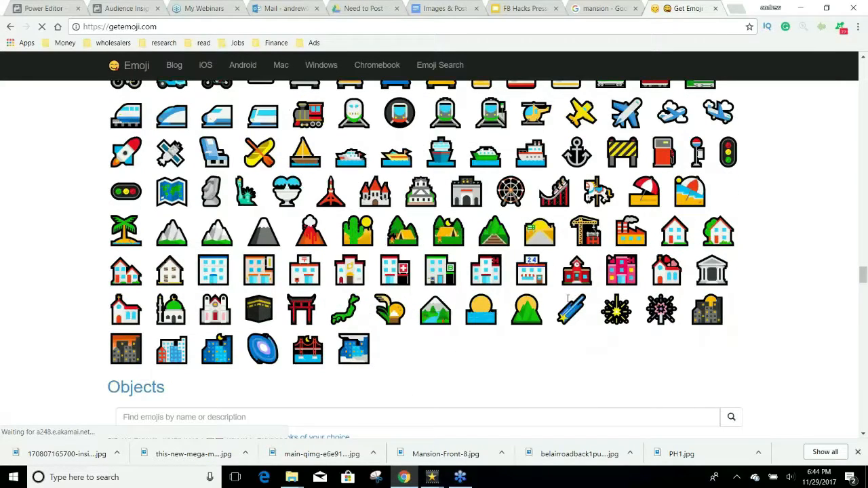
{"action": "scroll", "coordinate": [562, 302], "scroll_direction": "up", "scroll_amount": 2}
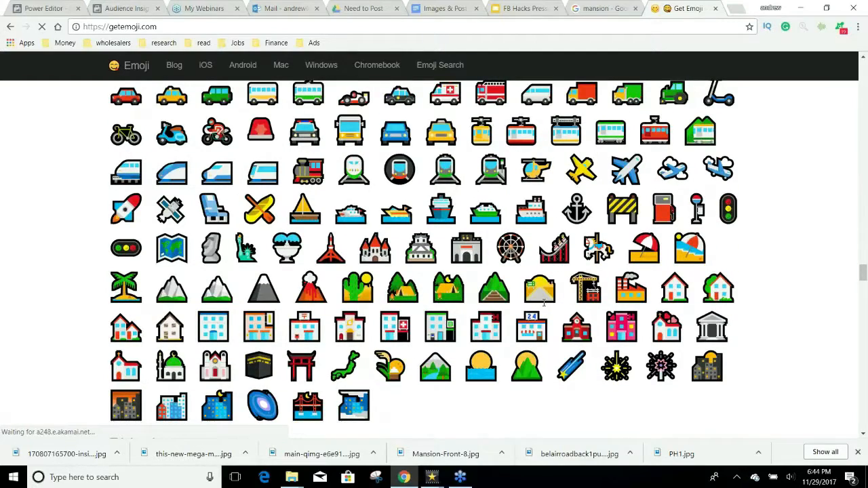
{"action": "scroll", "coordinate": [543, 303], "scroll_direction": "down", "scroll_amount": 10}
{"action": "scroll", "coordinate": [540, 303], "scroll_direction": "down", "scroll_amount": 4}
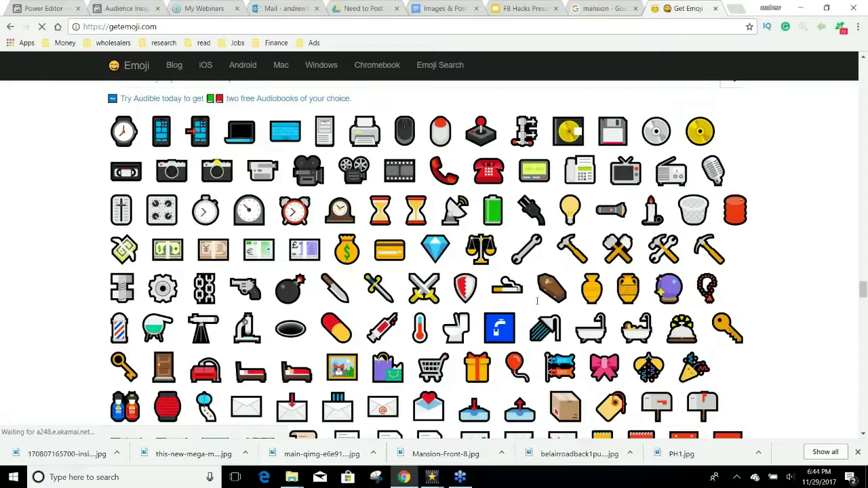
{"action": "scroll", "coordinate": [537, 300], "scroll_direction": "down", "scroll_amount": 6}
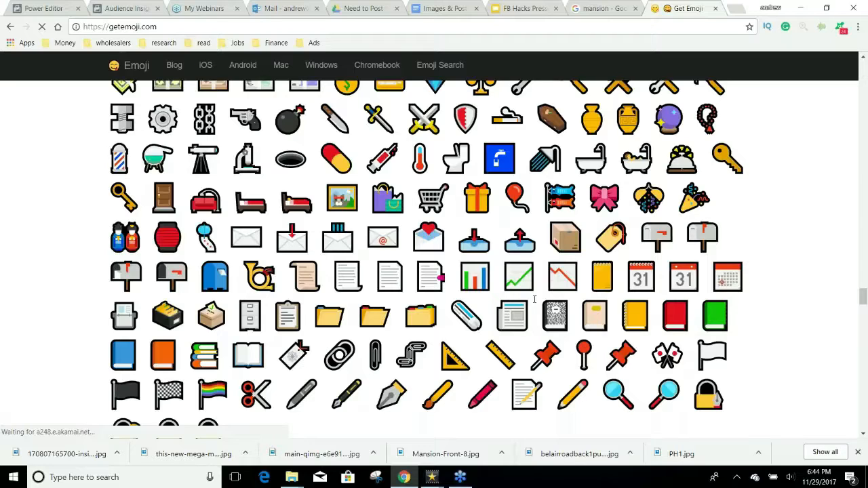
Step: Copy the key emoji and paste it right after 'this?' in the post
{"action": "left_click", "coordinate": [507, 277]}
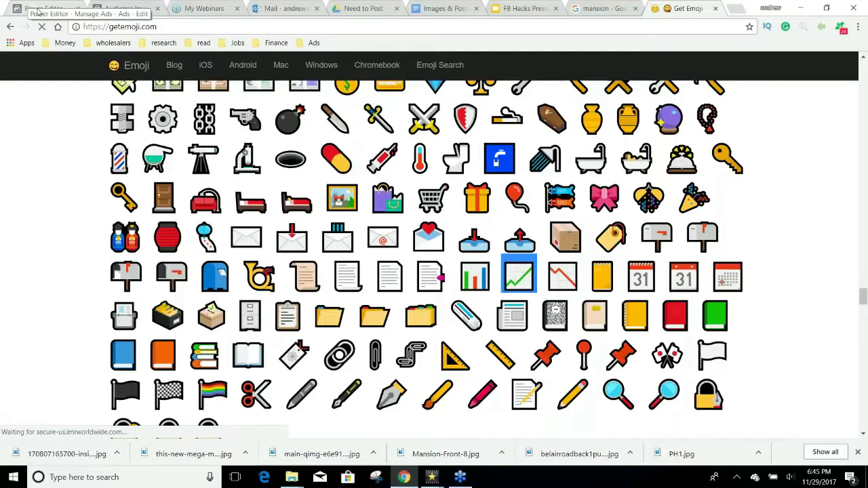
{"action": "left_click_drag", "start_coordinate": [180, 198], "coordinate": [151, 198]}
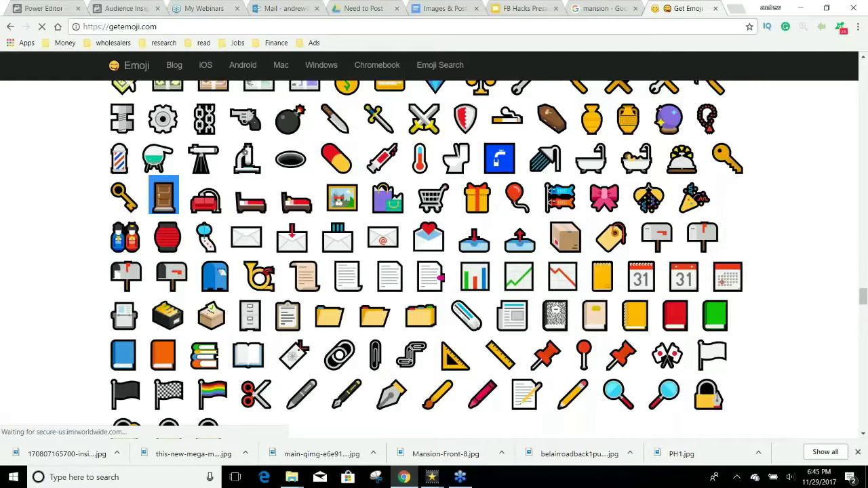
{"action": "left_click", "coordinate": [50, 5]}
{"action": "left_click", "coordinate": [494, 204]}
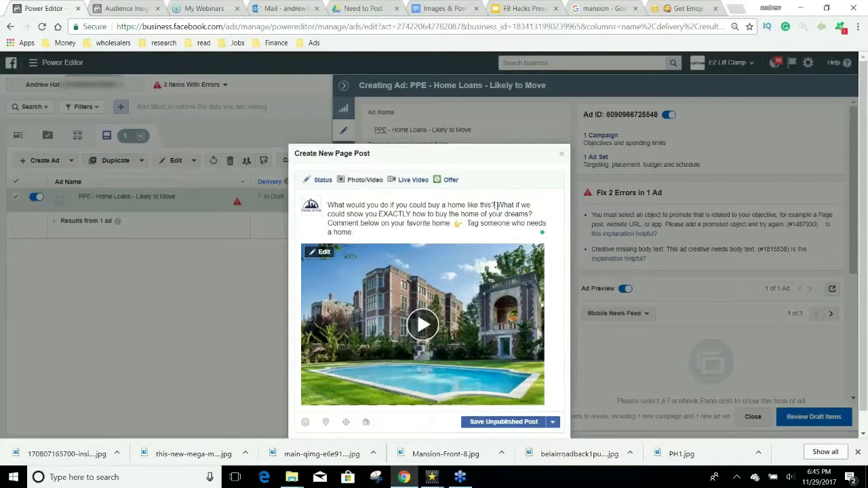
{"action": "type", "text": "🔑"}
Step: Copy the thought-balloon emoji from GetEmoji and paste it after 'dreams?'
{"action": "left_click", "coordinate": [667, 9]}
{"action": "scroll", "coordinate": [638, 180], "scroll_direction": "down", "scroll_amount": 10}
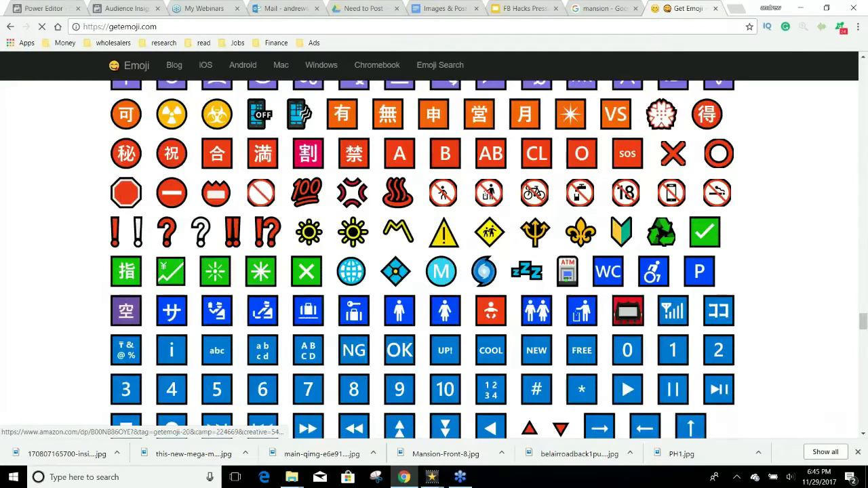
{"action": "scroll", "coordinate": [614, 216], "scroll_direction": "down", "scroll_amount": 3}
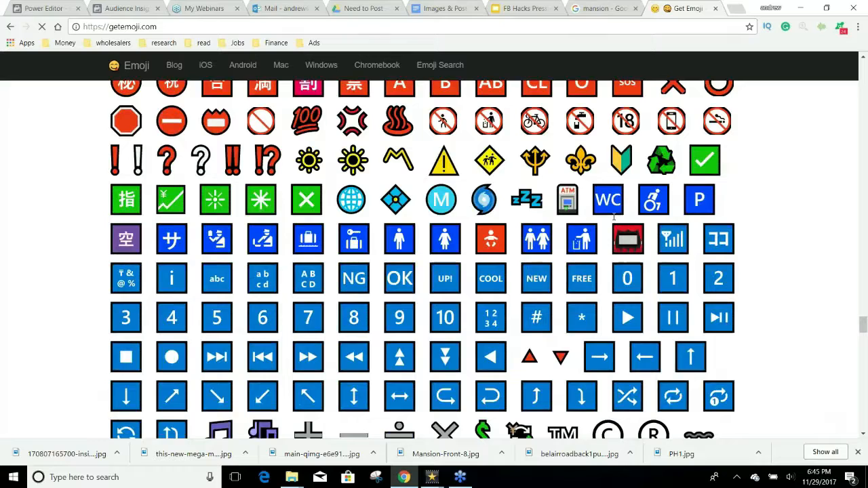
{"action": "scroll", "coordinate": [614, 217], "scroll_direction": "down", "scroll_amount": 2}
{"action": "scroll", "coordinate": [539, 318], "scroll_direction": "down", "scroll_amount": 1}
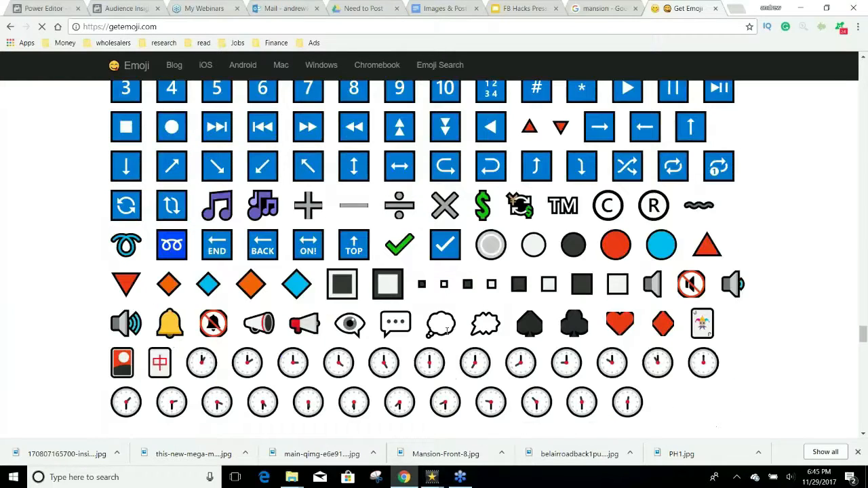
{"action": "left_click", "coordinate": [440, 323]}
{"action": "key", "text": "ctrl+c"}
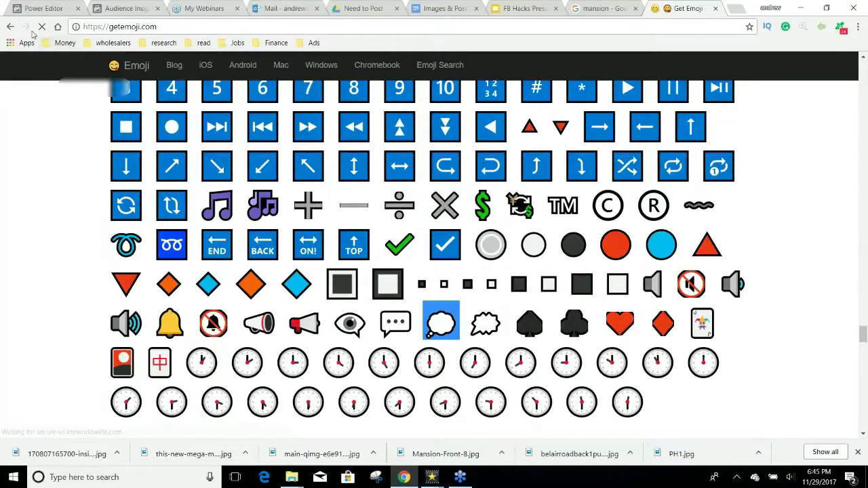
{"action": "left_click", "coordinate": [42, 9]}
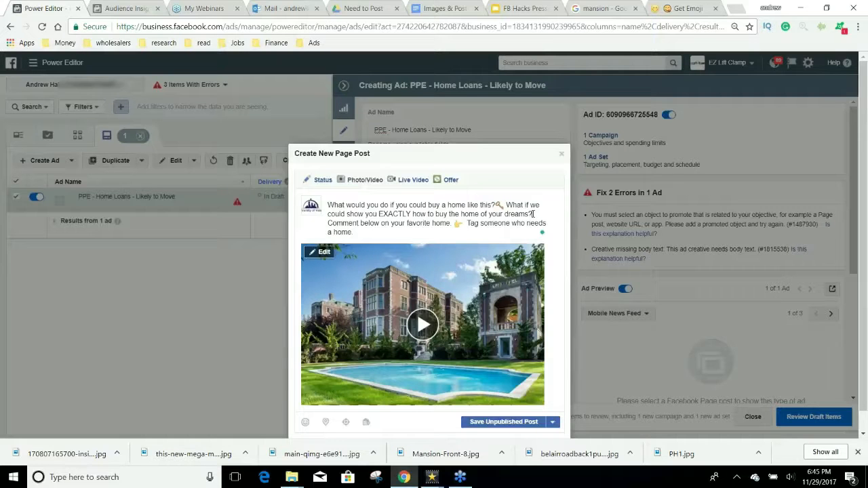
{"action": "key", "text": "ctrl+v"}
Step: Copy the pointing-down hand emoji from GetEmoji and return to the post draft
{"action": "left_click", "coordinate": [659, 6]}
{"action": "scroll", "coordinate": [619, 251], "scroll_direction": "up", "scroll_amount": 10}
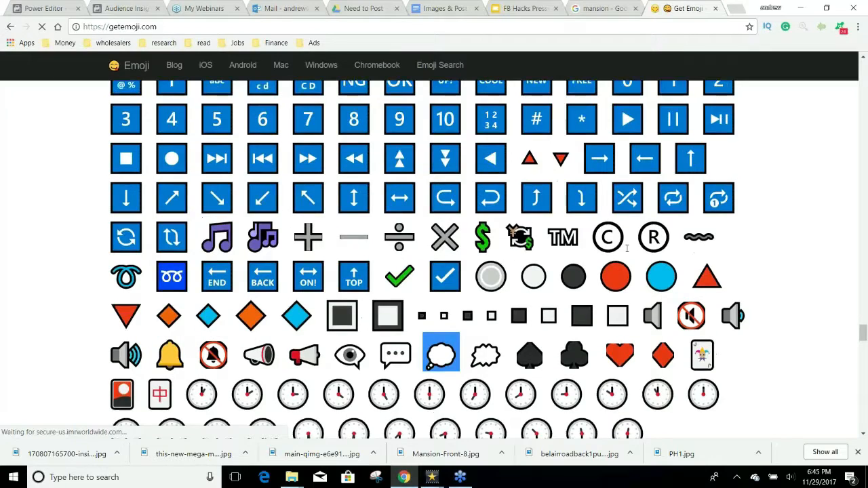
{"action": "scroll", "coordinate": [618, 251], "scroll_direction": "up", "scroll_amount": 20}
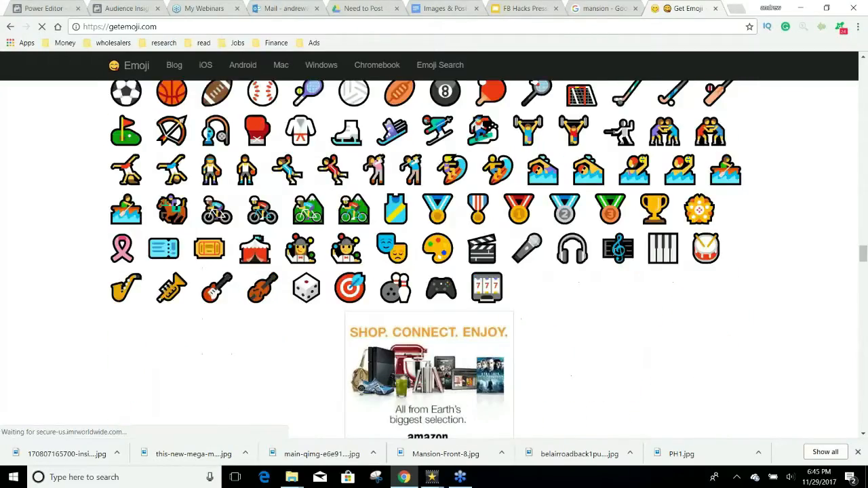
{"action": "scroll", "coordinate": [617, 261], "scroll_direction": "up", "scroll_amount": 10}
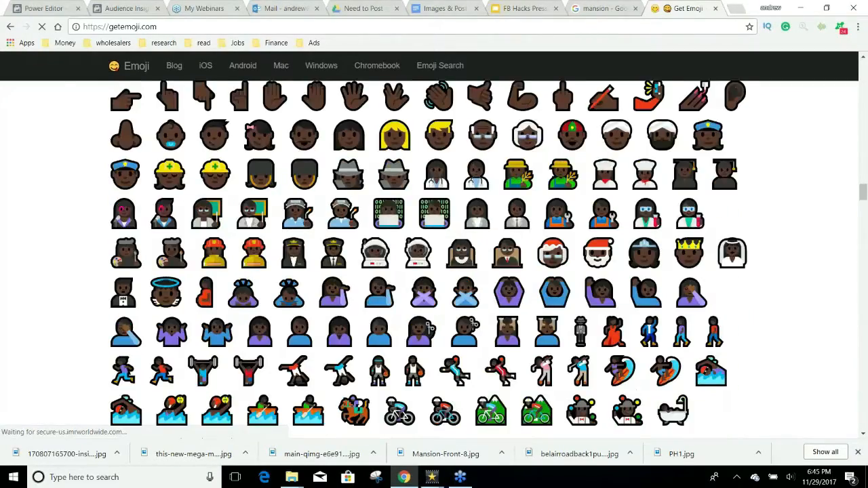
{"action": "scroll", "coordinate": [617, 261], "scroll_direction": "up", "scroll_amount": 15}
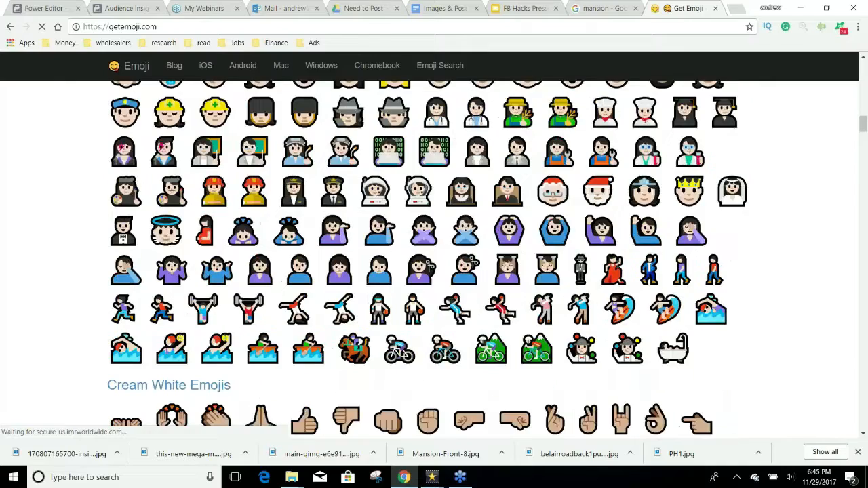
{"action": "scroll", "coordinate": [613, 250], "scroll_direction": "up", "scroll_amount": 10}
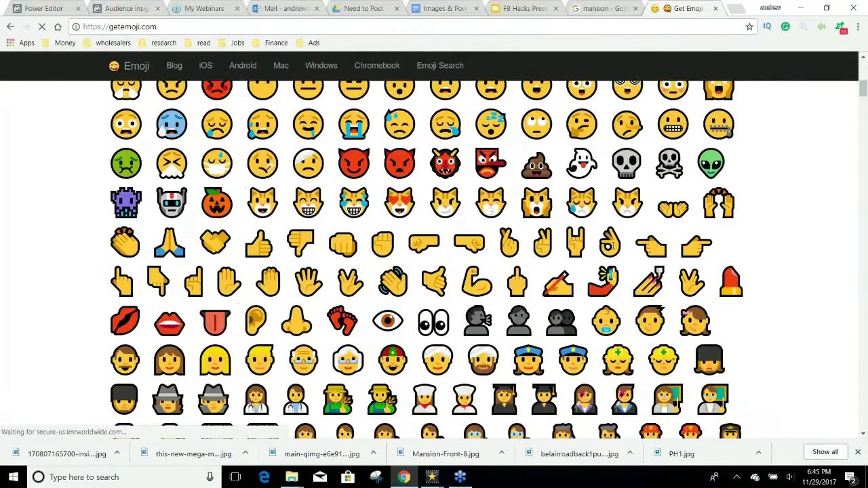
{"action": "left_click", "coordinate": [165, 284]}
{"action": "key", "text": "ctrl+c"}
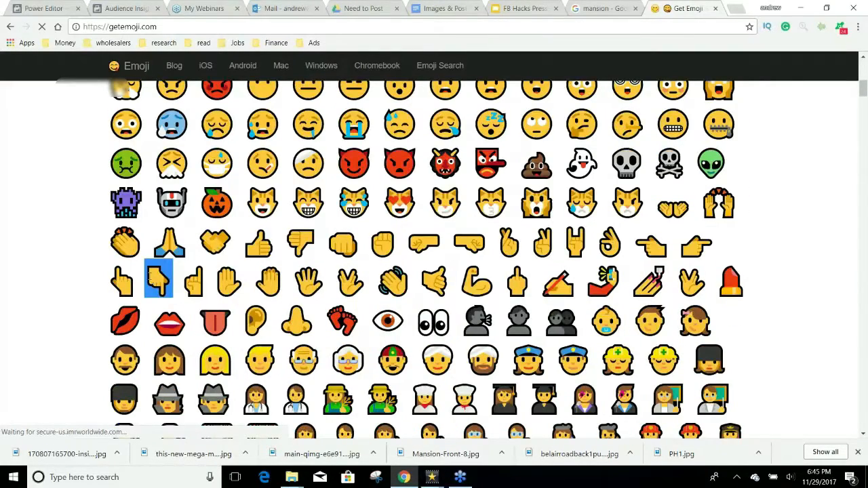
{"action": "left_click", "coordinate": [38, 8]}
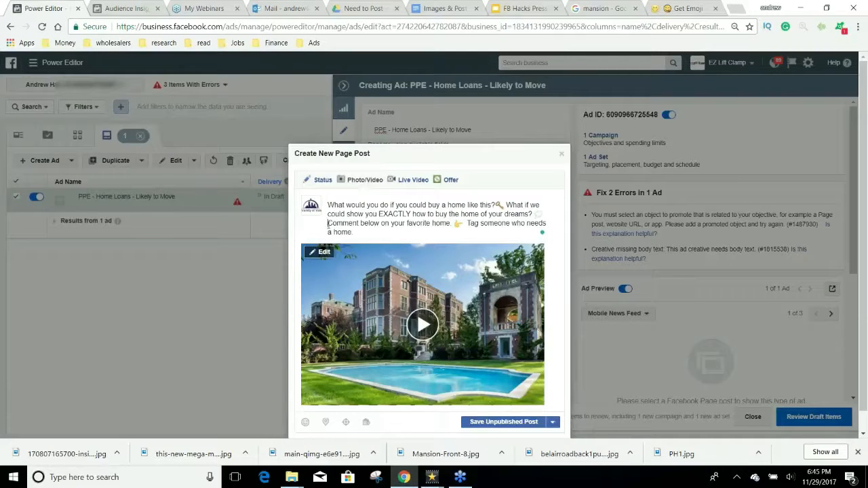
Step: Paste the pointing-down hand before 'Comment below', save the post unpublished, and close the ad panel
{"action": "left_click", "coordinate": [328, 223]}
{"action": "key", "text": "ctrl+v"}
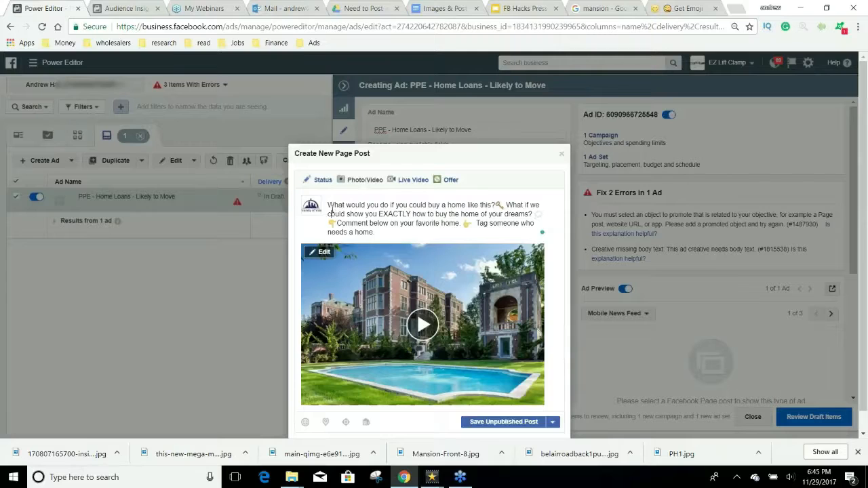
{"action": "left_click_drag", "start_coordinate": [388, 232], "coordinate": [329, 201]}
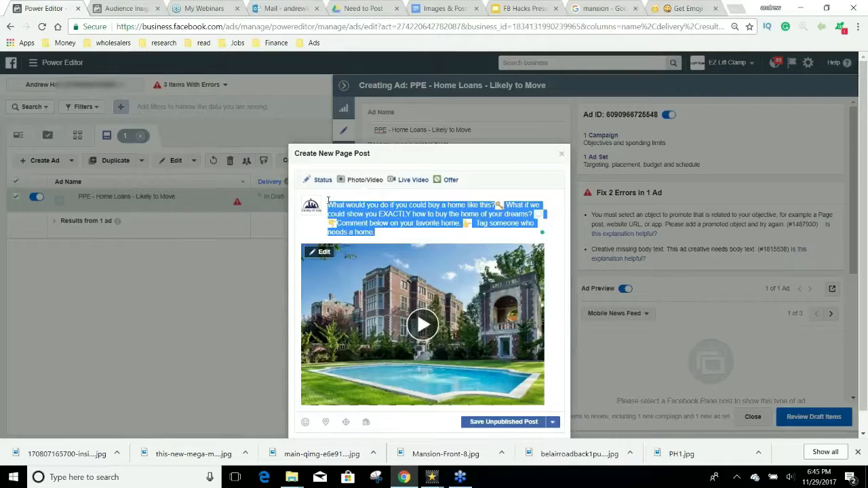
{"action": "left_click", "coordinate": [515, 419]}
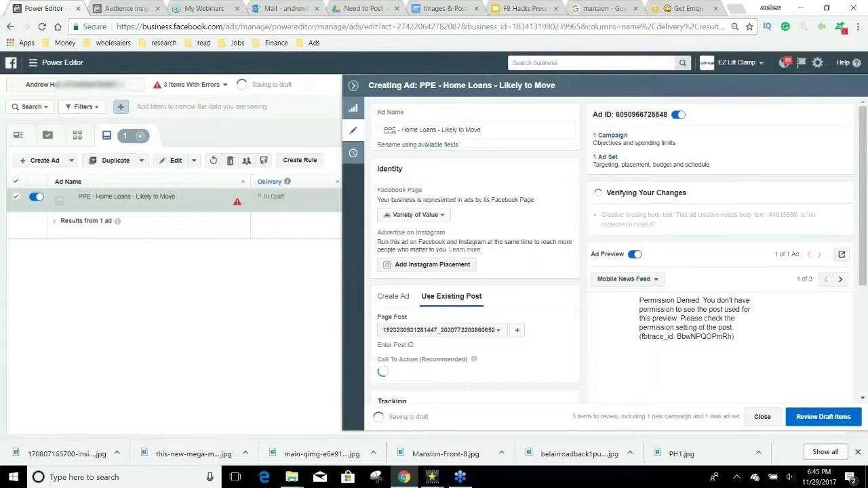
{"action": "left_click", "coordinate": [762, 417]}
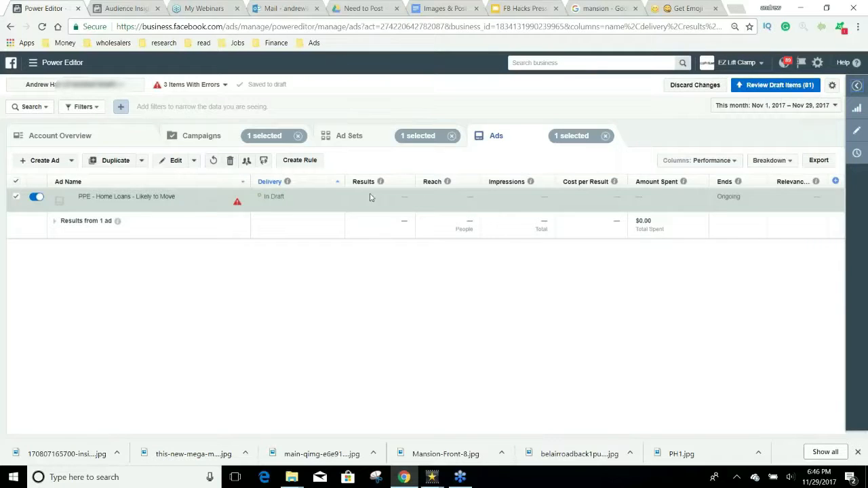
Step: Switch to the A Variety of Value account and edit the 'PPE - Home Loans - Likely to Move' ad
{"action": "left_click", "coordinate": [758, 62]}
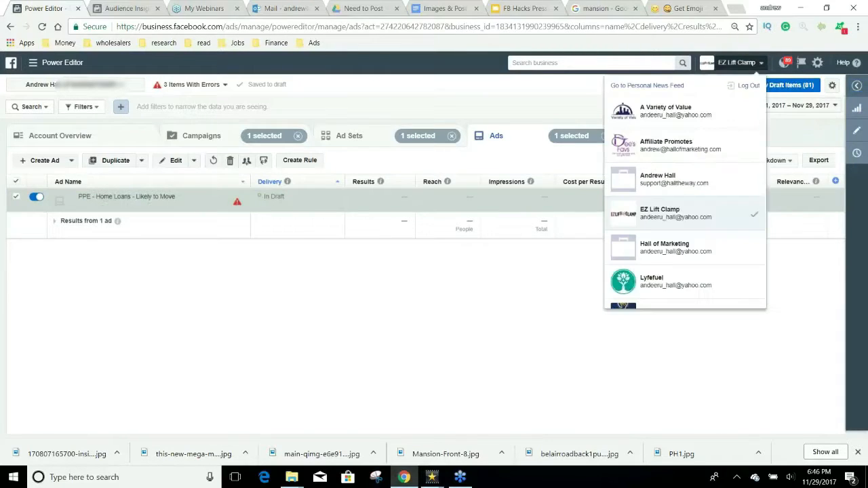
{"action": "left_click", "coordinate": [709, 155]}
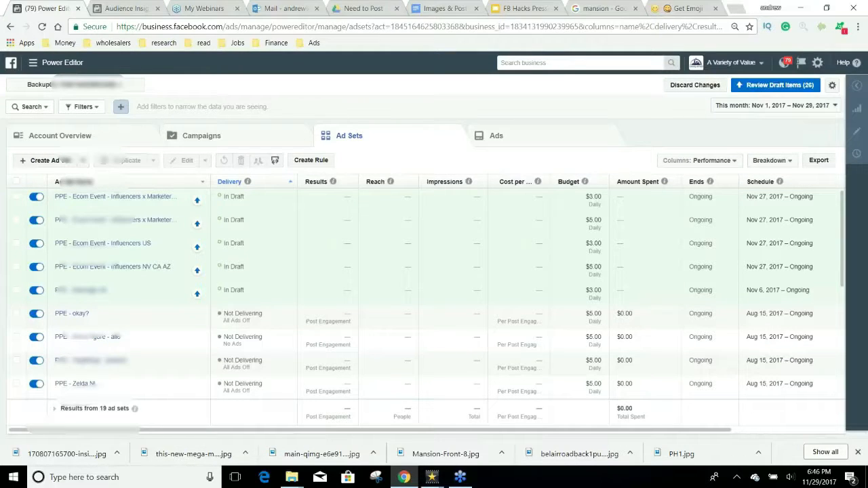
{"action": "left_click", "coordinate": [88, 85]}
{"action": "left_click", "coordinate": [93, 255]}
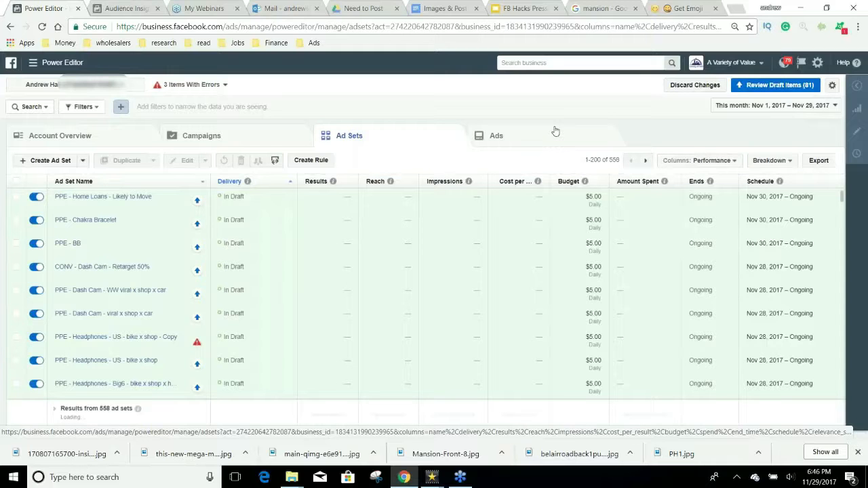
{"action": "left_click", "coordinate": [555, 131]}
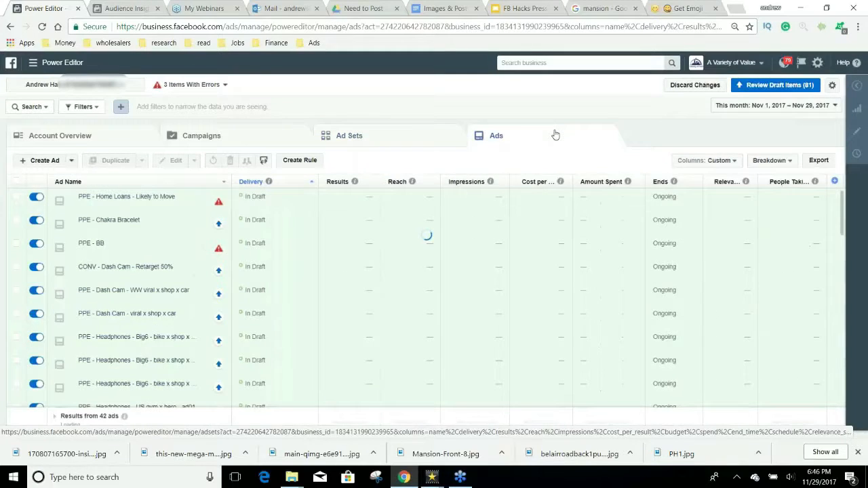
{"action": "left_click", "coordinate": [199, 202]}
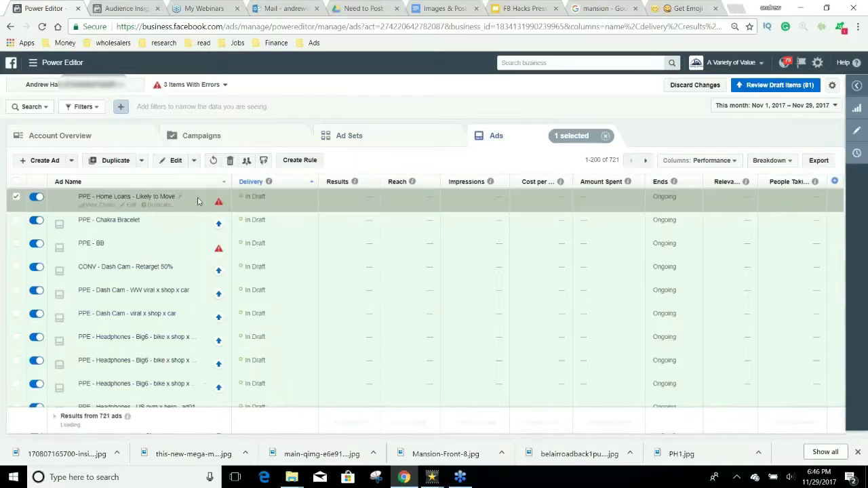
{"action": "left_click", "coordinate": [173, 161]}
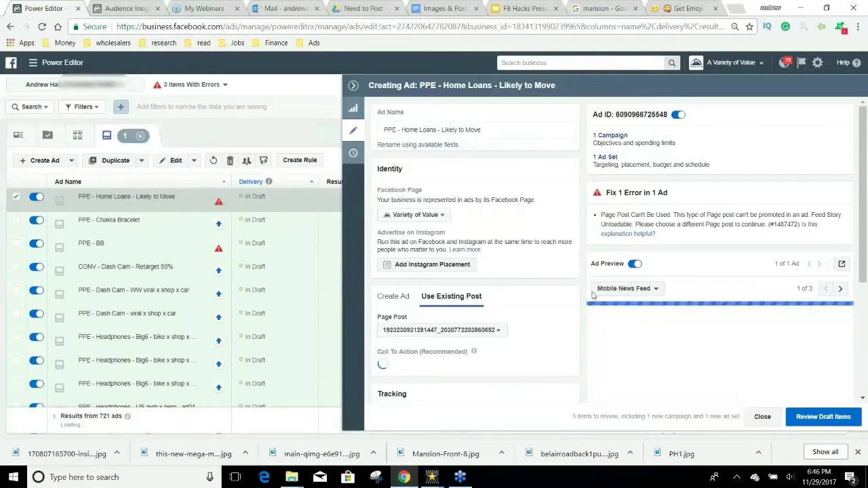
Step: Review the ad's page-post error, start a new page post, and open the Facebook ad tools menu
{"action": "scroll", "coordinate": [577, 312], "scroll_direction": "down", "scroll_amount": 3}
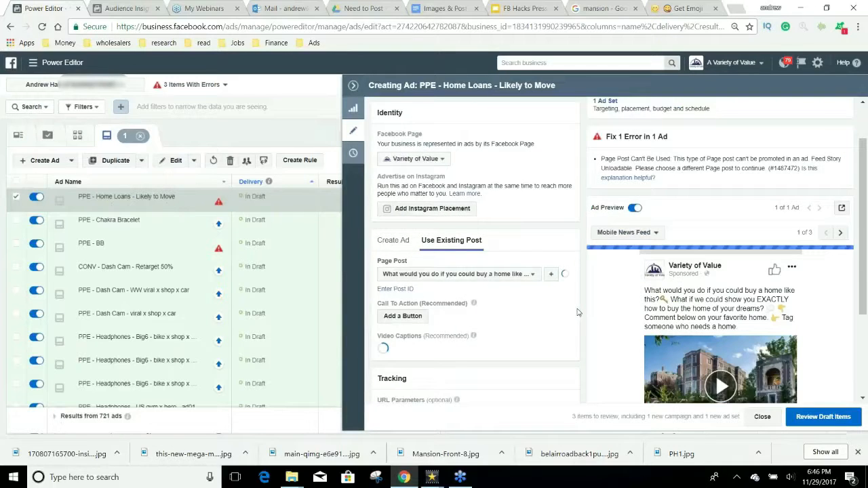
{"action": "scroll", "coordinate": [577, 312], "scroll_direction": "down", "scroll_amount": 1}
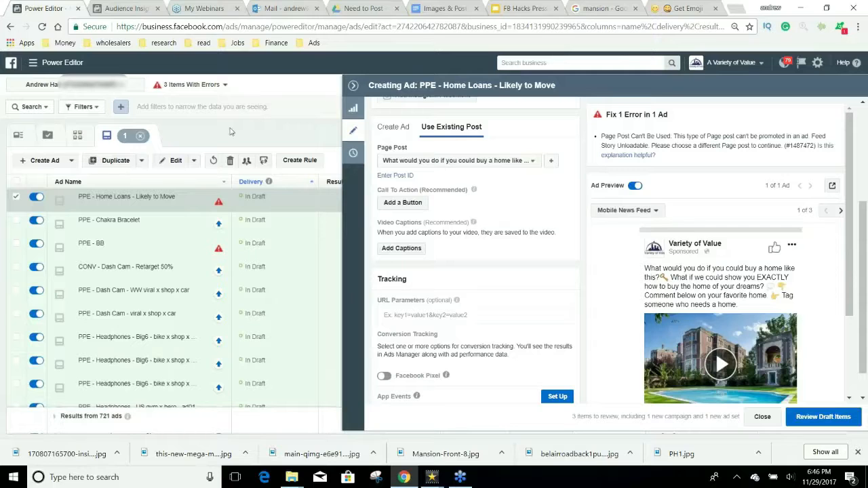
{"action": "left_click", "coordinate": [126, 8]}
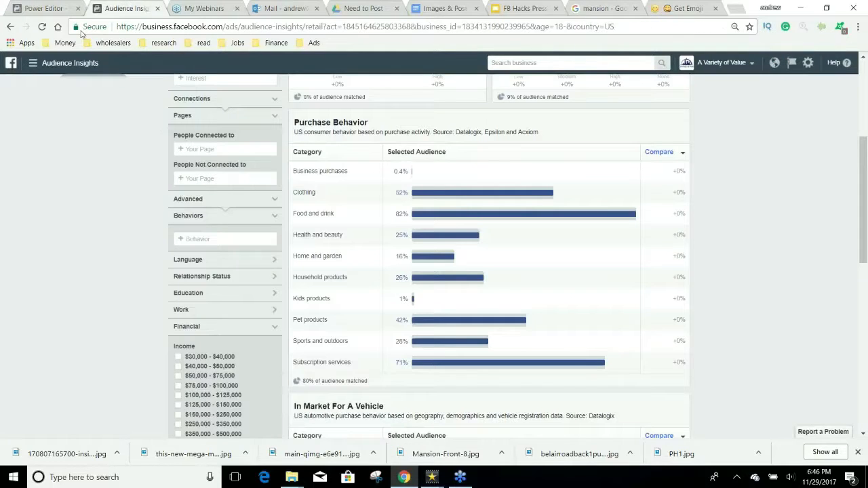
{"action": "left_click", "coordinate": [51, 7]}
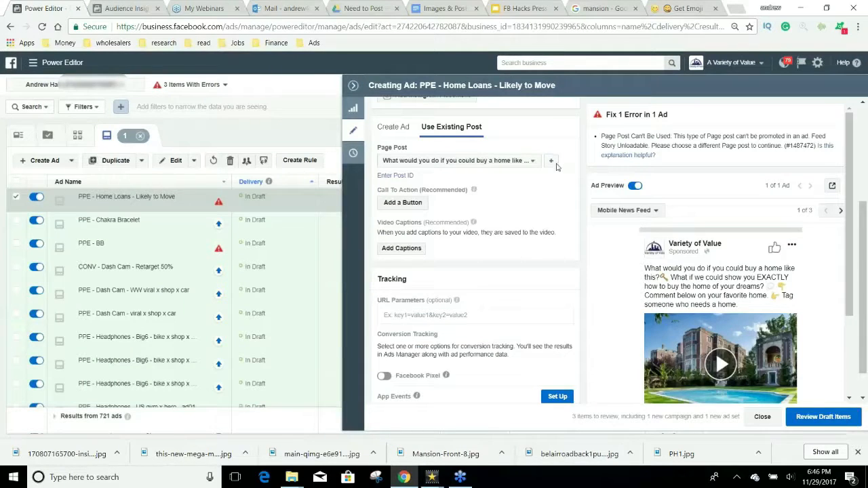
{"action": "left_click", "coordinate": [551, 161]}
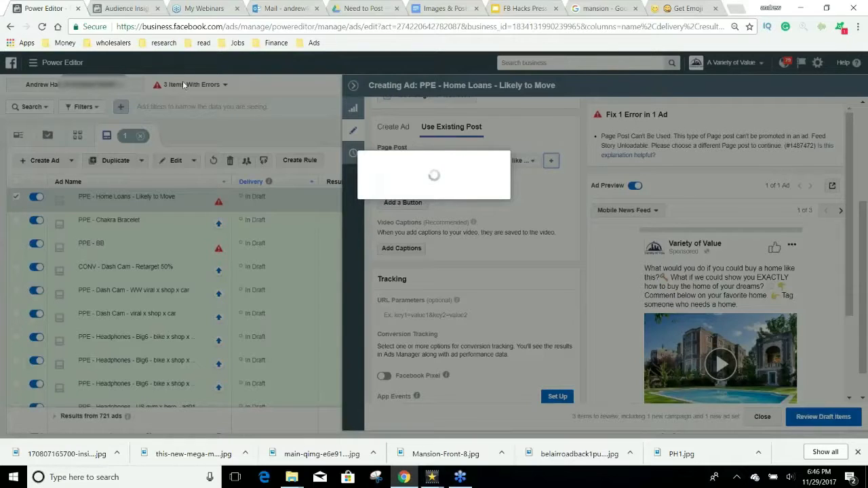
{"action": "left_click", "coordinate": [129, 7]}
{"action": "scroll", "coordinate": [166, 176], "scroll_direction": "up", "scroll_amount": 4}
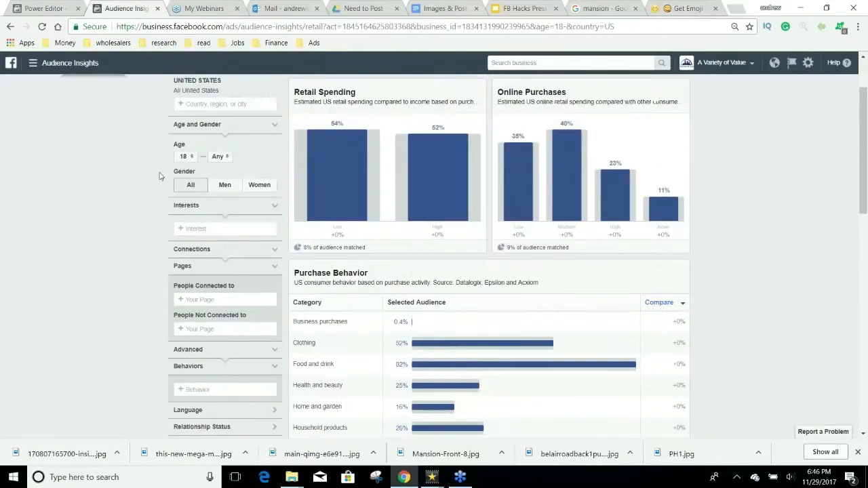
{"action": "left_click", "coordinate": [68, 63]}
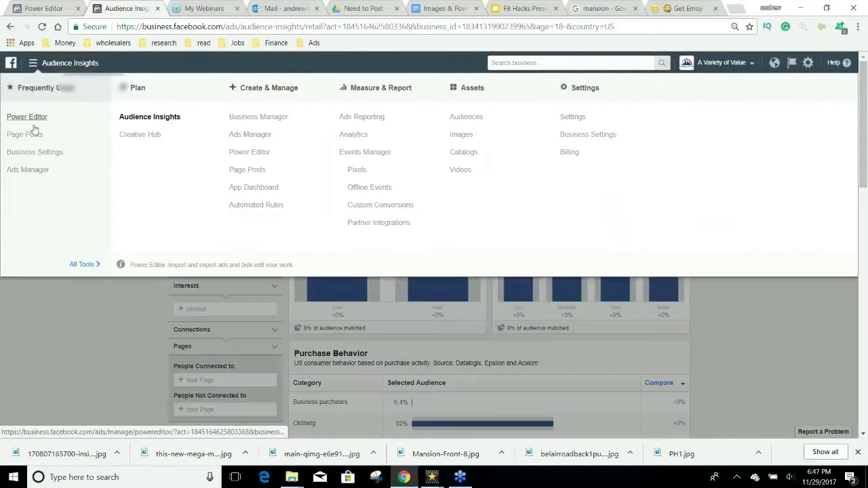
Step: Open Page Posts and list the Ads Posts for the Variety of Value page
{"action": "left_click", "coordinate": [25, 135]}
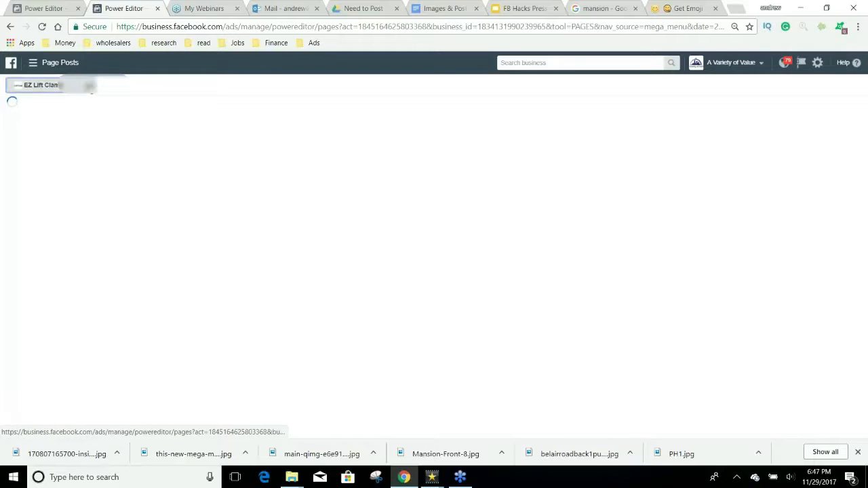
{"action": "left_click", "coordinate": [88, 87]}
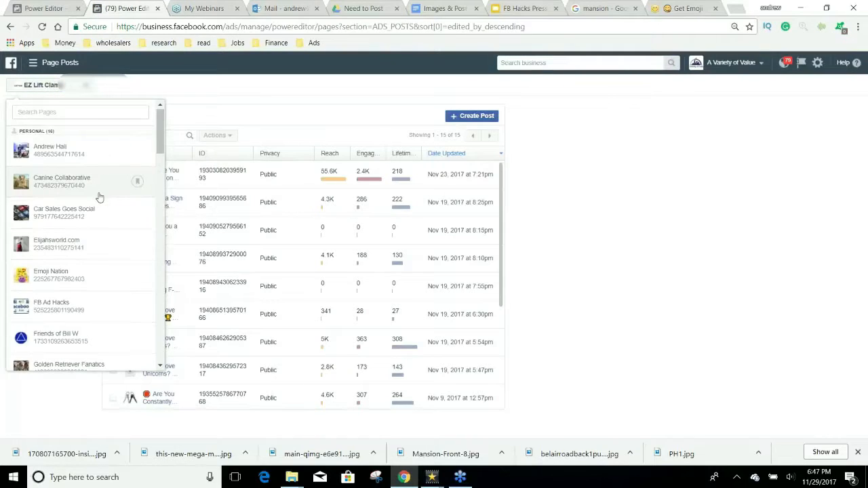
{"action": "scroll", "coordinate": [99, 197], "scroll_direction": "down", "scroll_amount": 3}
{"action": "scroll", "coordinate": [99, 197], "scroll_direction": "down", "scroll_amount": 5}
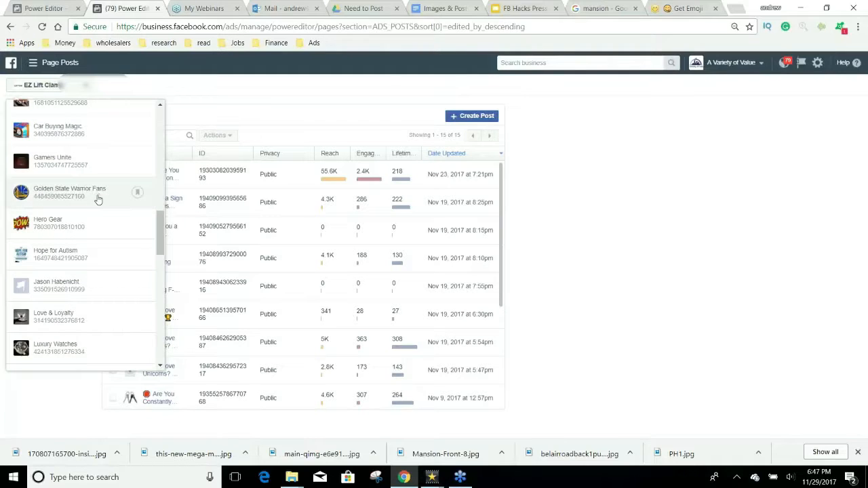
{"action": "scroll", "coordinate": [97, 202], "scroll_direction": "down", "scroll_amount": 2}
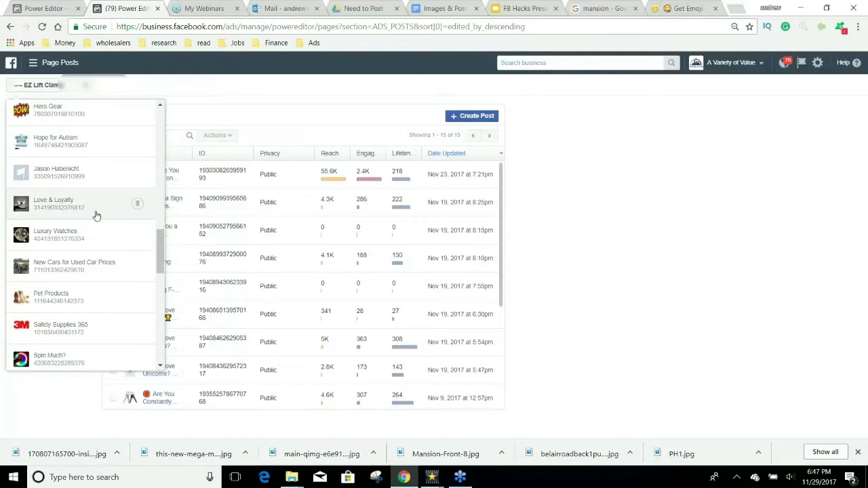
{"action": "scroll", "coordinate": [99, 226], "scroll_direction": "down", "scroll_amount": 8}
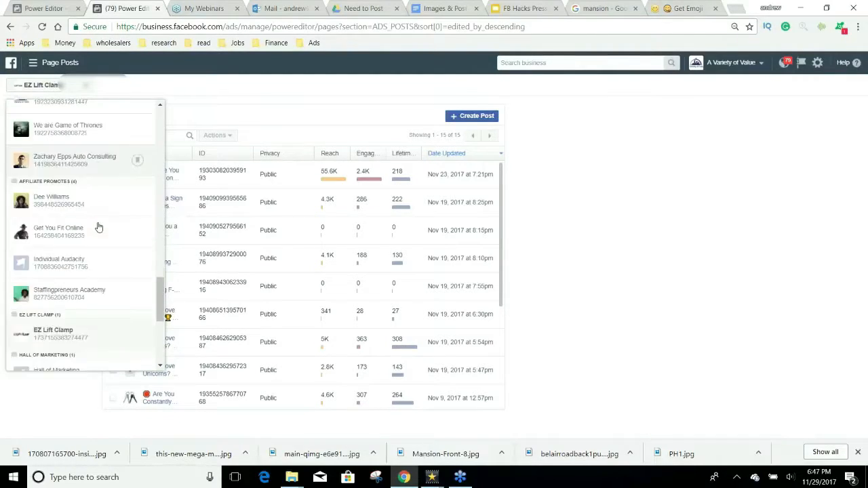
{"action": "scroll", "coordinate": [98, 227], "scroll_direction": "up", "scroll_amount": 1}
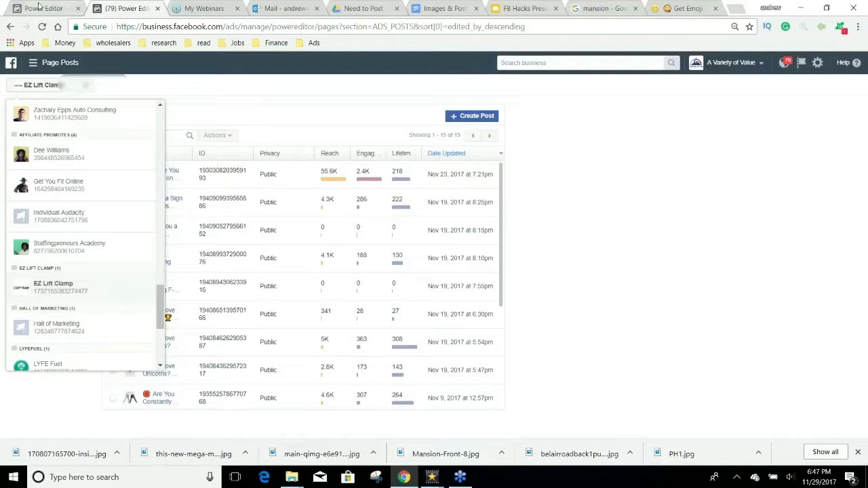
{"action": "left_click", "coordinate": [46, 8]}
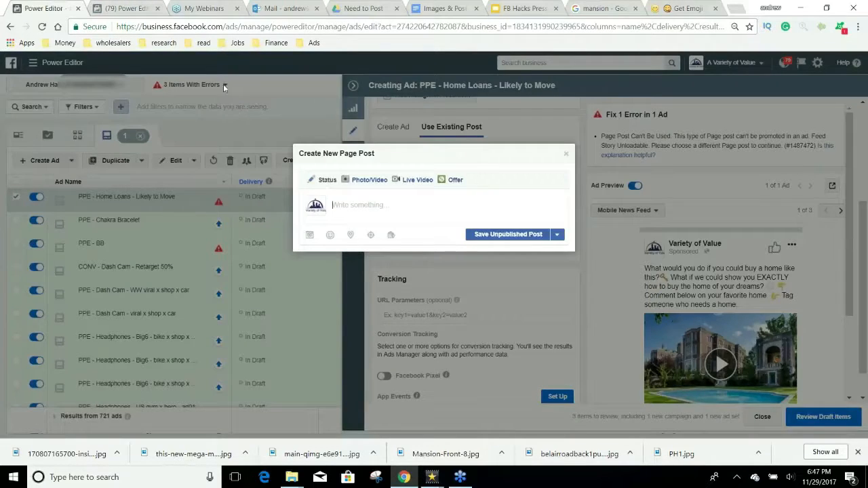
{"action": "left_click", "coordinate": [120, 8]}
{"action": "scroll", "coordinate": [96, 238], "scroll_direction": "up", "scroll_amount": 3}
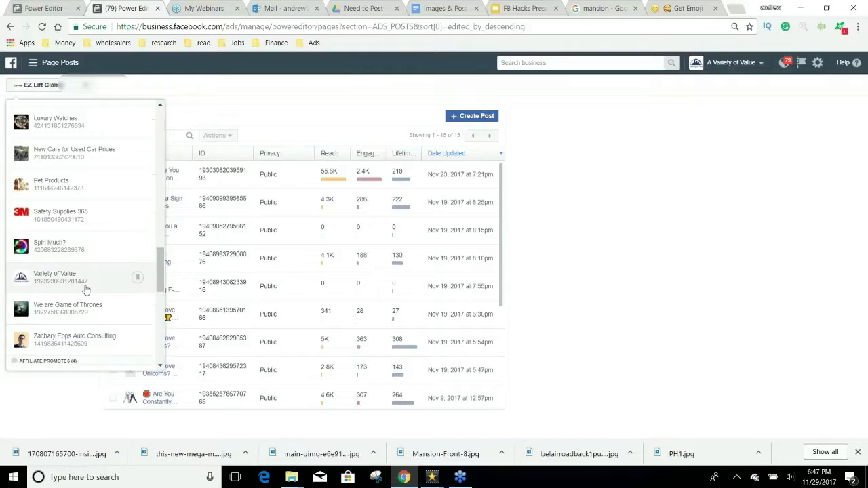
{"action": "left_click", "coordinate": [86, 286]}
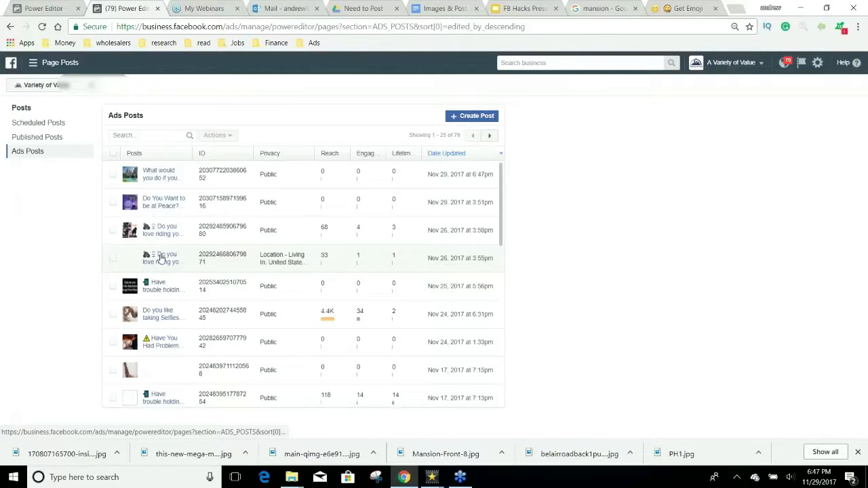
{"action": "left_click", "coordinate": [162, 174]}
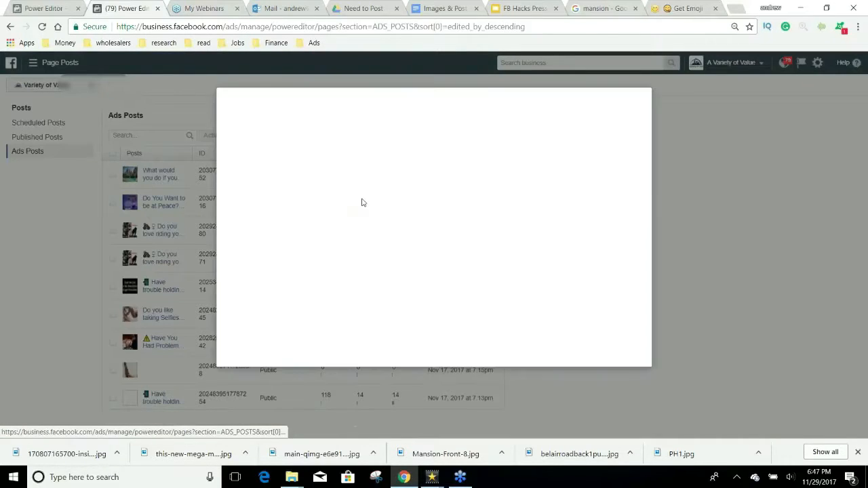
Step: Edit the home video post, pasting a pointing-down emoji before 'on your favorite home'
{"action": "left_click", "coordinate": [427, 115]}
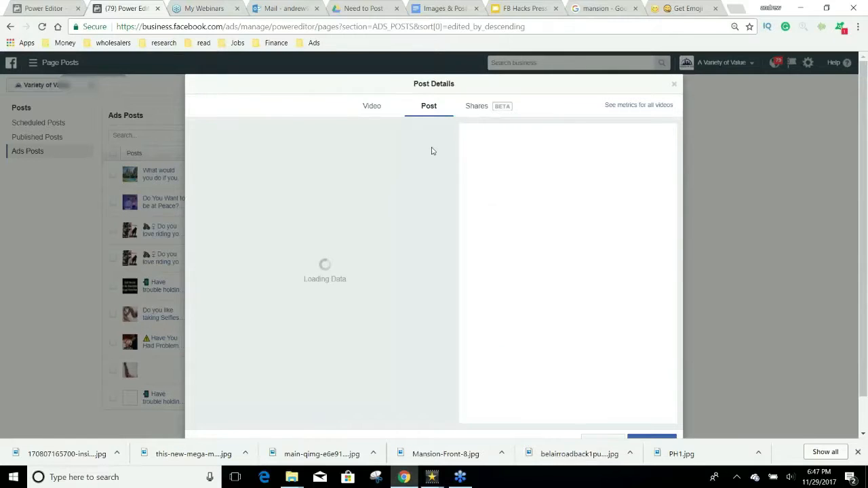
{"action": "left_click", "coordinate": [441, 141]}
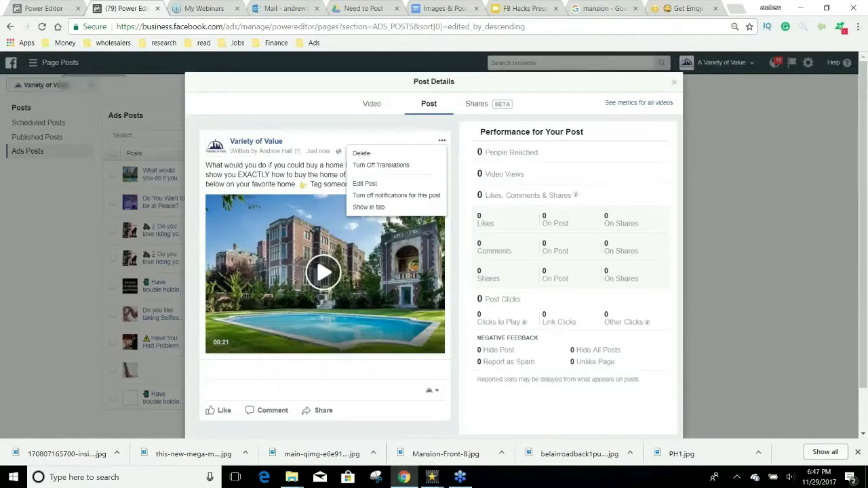
{"action": "left_click", "coordinate": [380, 184]}
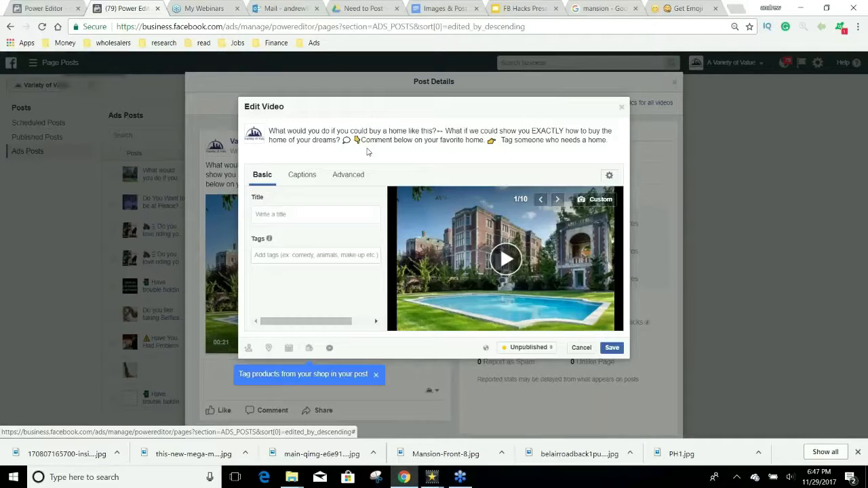
{"action": "left_click", "coordinate": [357, 140]}
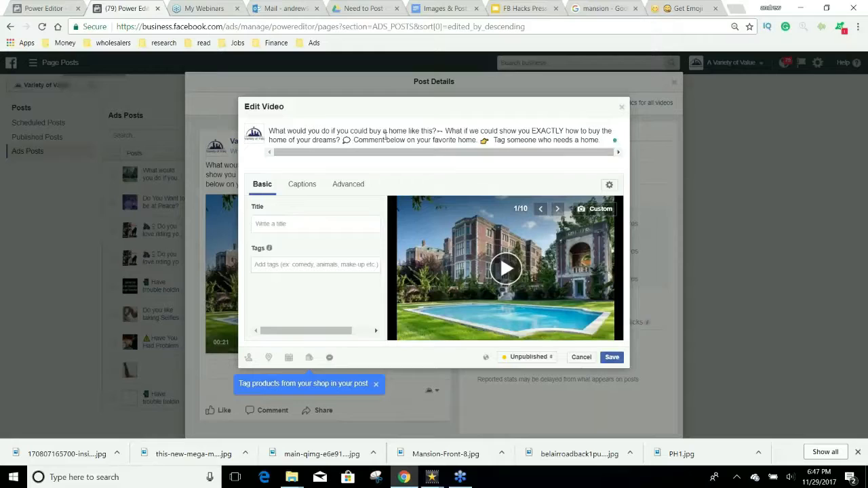
{"action": "left_click", "coordinate": [409, 143]}
{"action": "type", "text": "👇"}
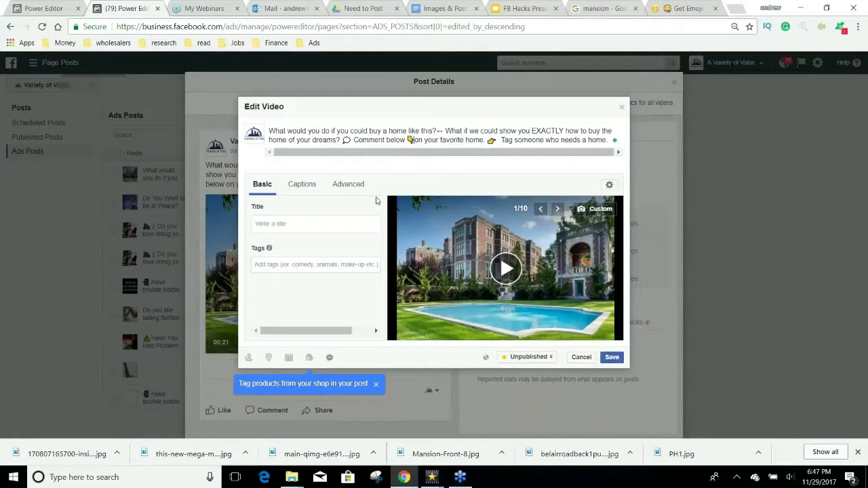
Step: Title the video 'The Home of Your Dreams is Closer than You Think' and save the post
{"action": "left_click", "coordinate": [305, 226]}
{"action": "type", "text": "The Home"}
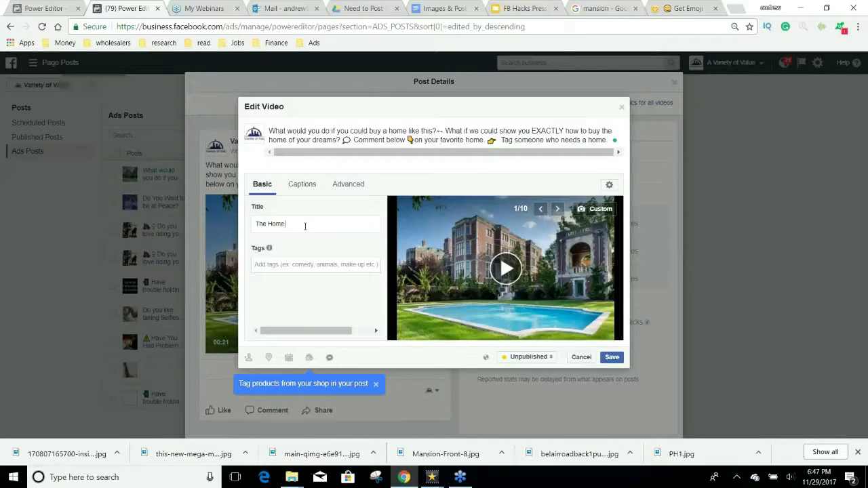
{"action": "type", "text": " of Your Dre"}
{"action": "type", "text": "ams is Closer"}
{"action": "type", "text": " than"}
{"action": "type", "text": " You Think"}
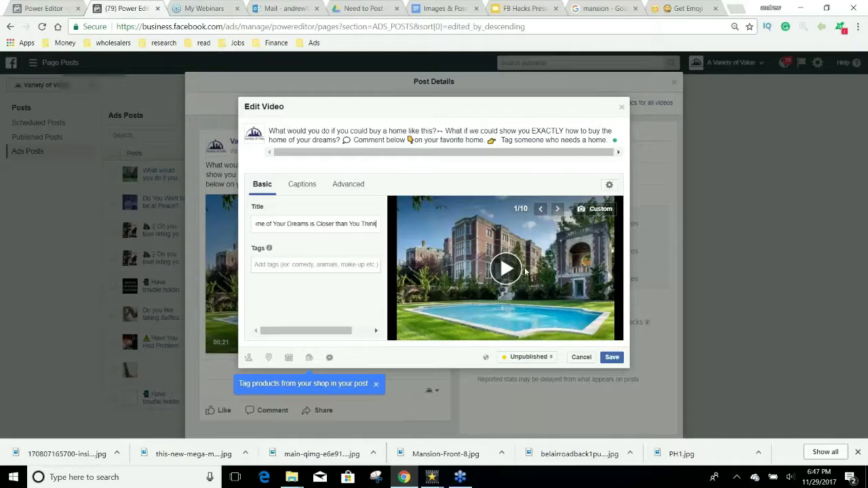
{"action": "left_click", "coordinate": [611, 358]}
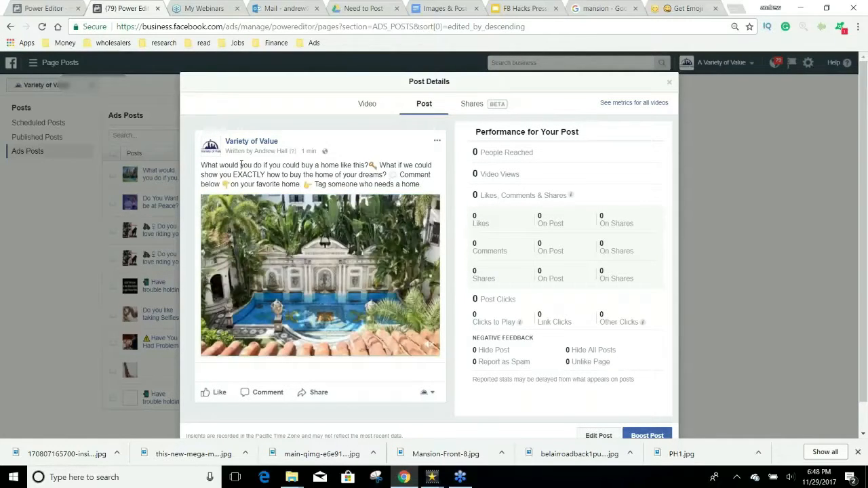
{"action": "left_click_drag", "start_coordinate": [240, 165], "coordinate": [339, 165]}
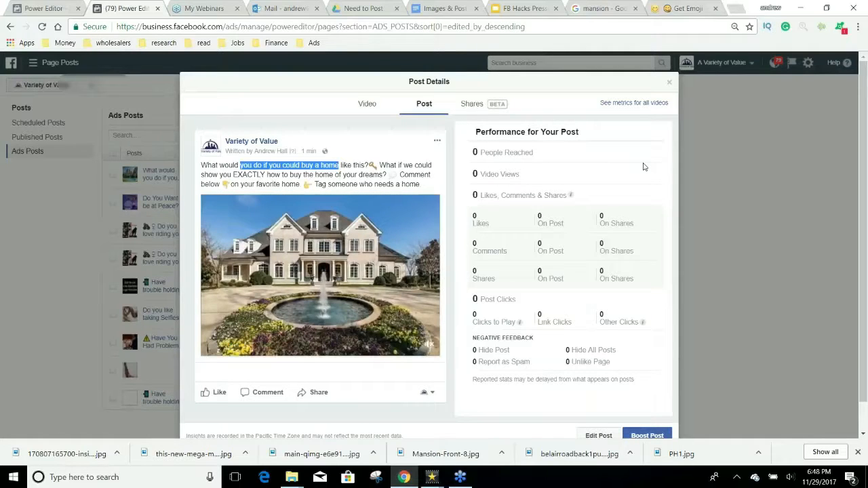
{"action": "left_click", "coordinate": [669, 83]}
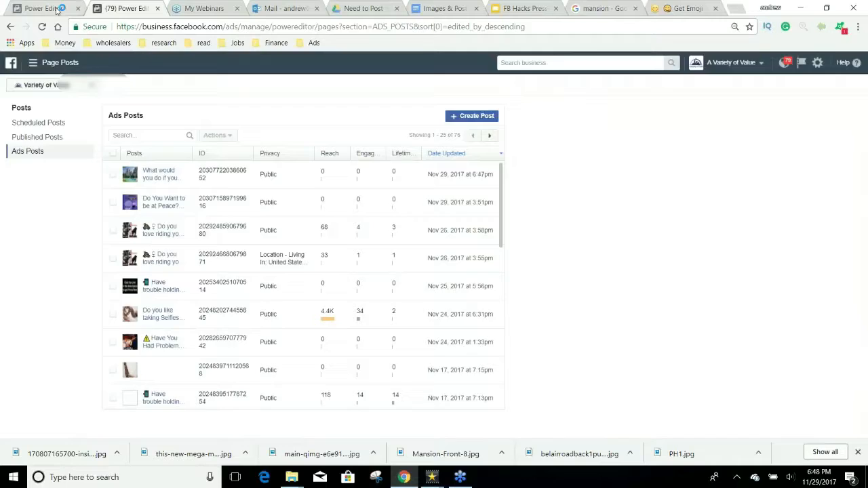
{"action": "left_click", "coordinate": [56, 6]}
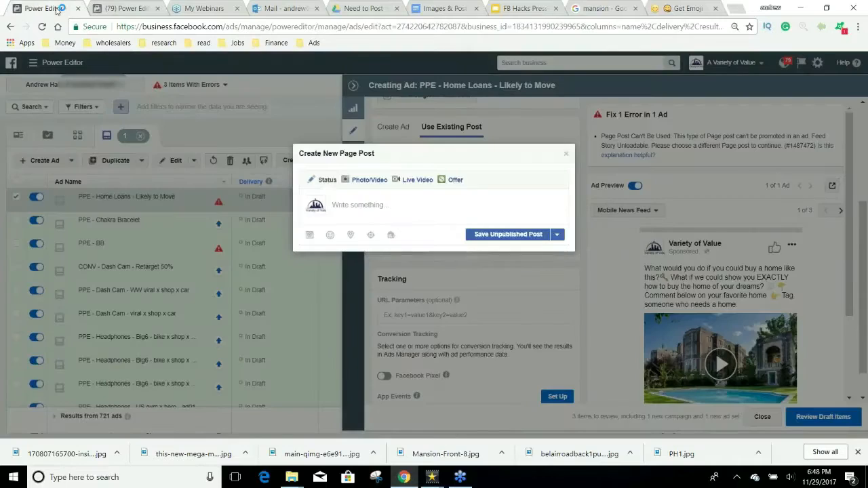
Step: Dismiss the Create New Page Post dialog and scroll down the Home Loans ad preview
{"action": "left_click", "coordinate": [566, 154]}
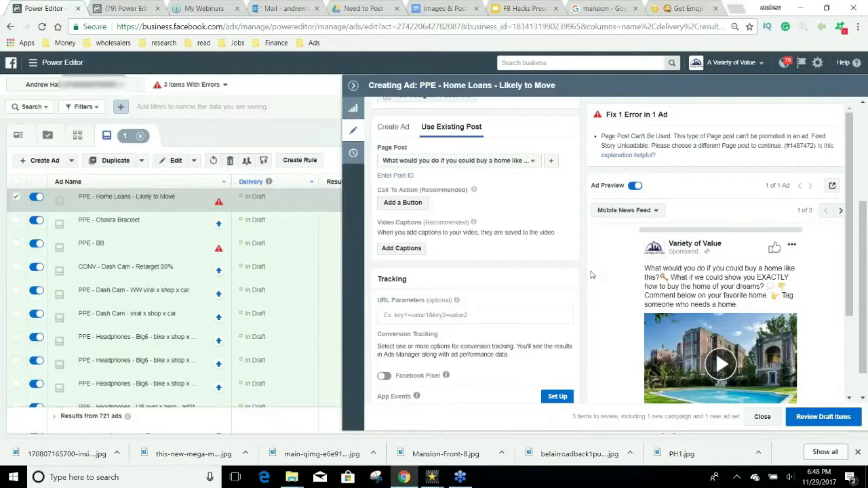
{"action": "scroll", "coordinate": [591, 274], "scroll_direction": "down", "scroll_amount": 3}
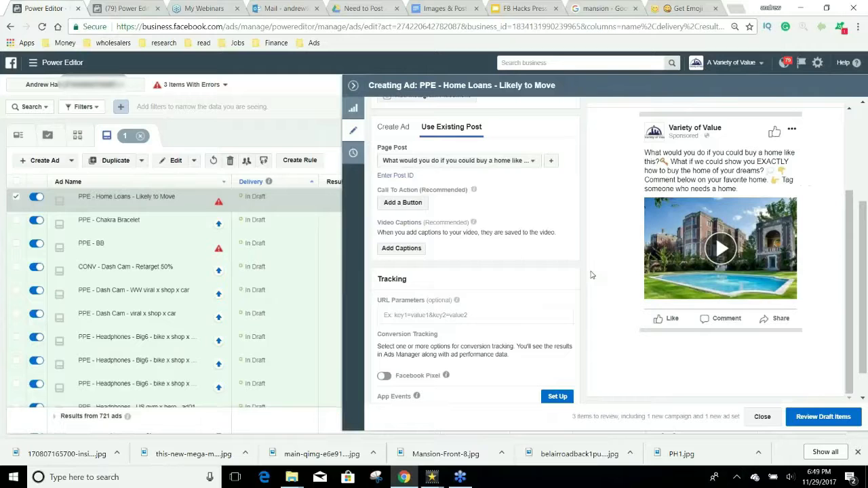
Step: Add a Learn More button linking to Homeloans.com to the ad post, then collapse the ad editor
{"action": "left_click", "coordinate": [396, 202]}
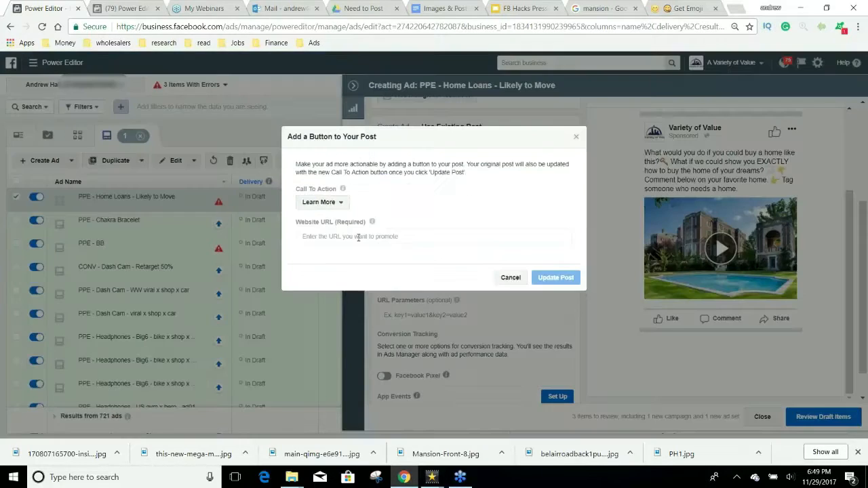
{"action": "left_click", "coordinate": [358, 237]}
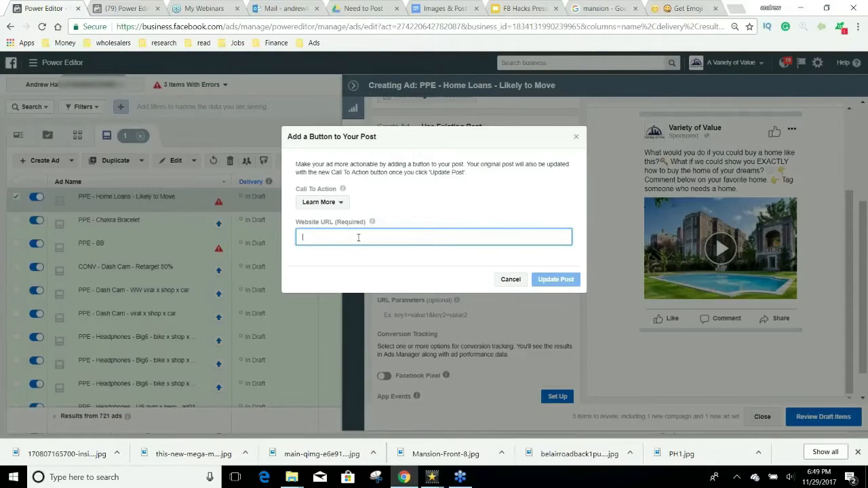
{"action": "type", "text": "Homeloans.com"}
{"action": "left_click", "coordinate": [556, 279]}
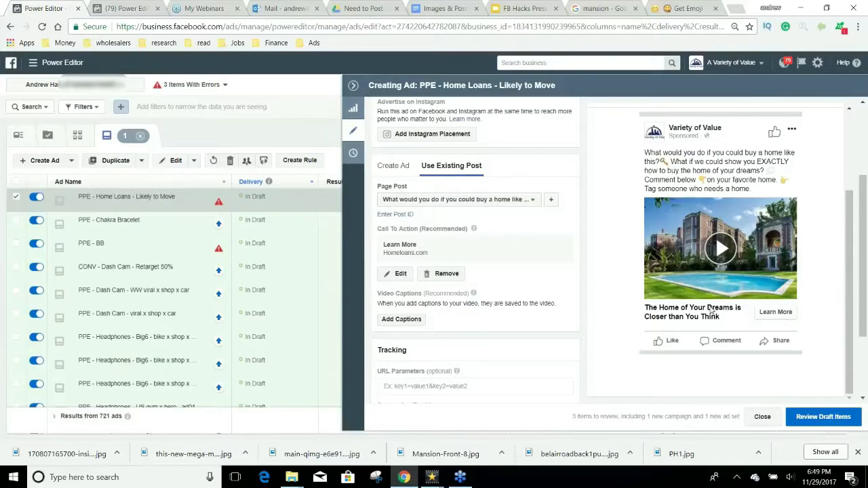
{"action": "left_click", "coordinate": [353, 85]}
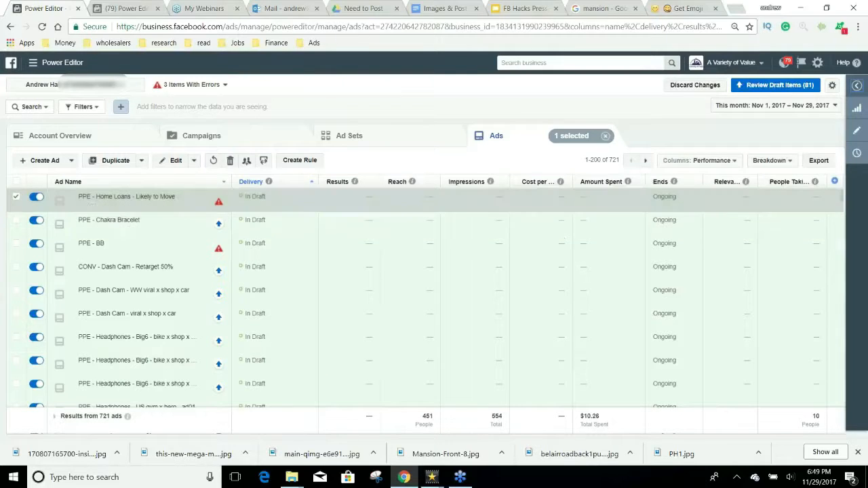
Step: Open the Audiences page of the Asset Library from the all-tools menu
{"action": "left_click", "coordinate": [139, 9]}
{"action": "left_click", "coordinate": [54, 63]}
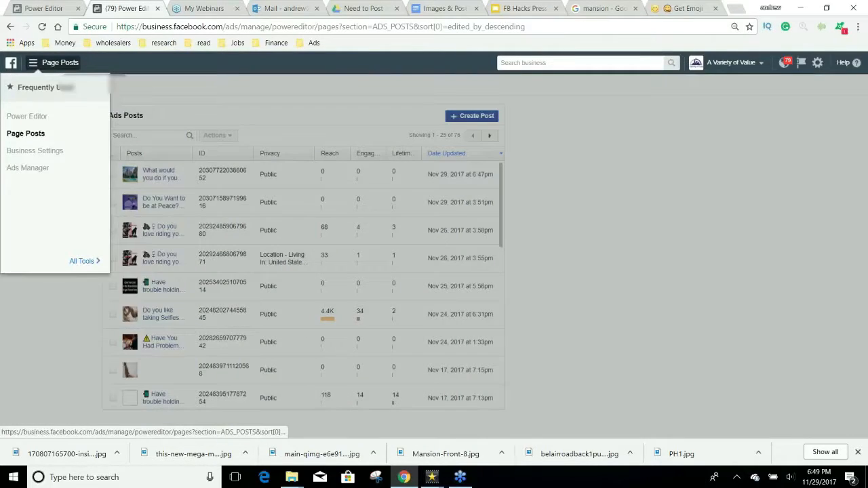
{"action": "left_click", "coordinate": [94, 260]}
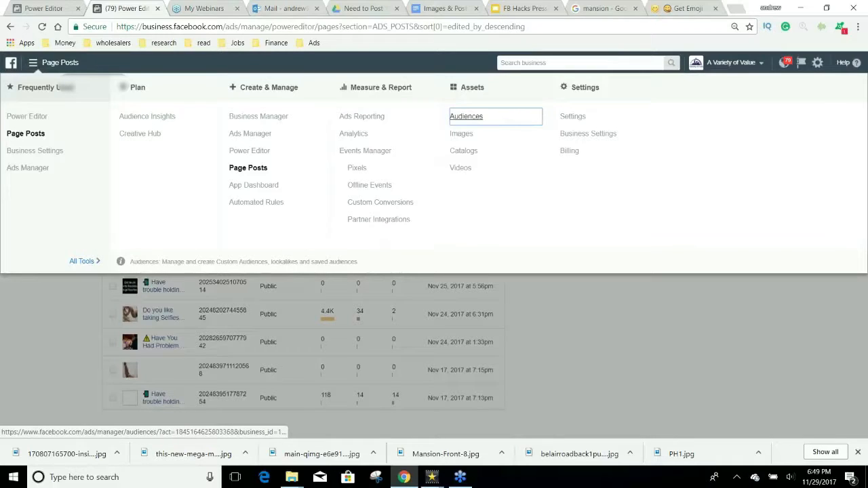
{"action": "left_click", "coordinate": [468, 116]}
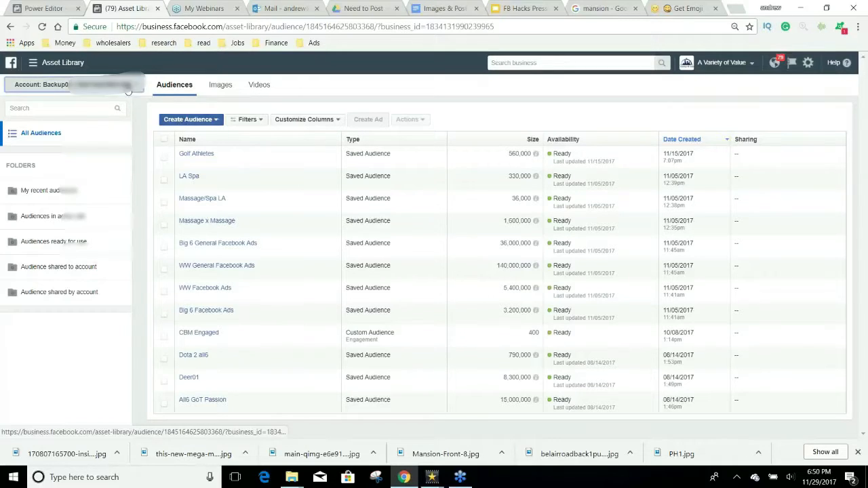
Step: Switch the Audiences list to another ad account and open the Create Audience options
{"action": "left_click", "coordinate": [74, 84]}
{"action": "left_click", "coordinate": [95, 184]}
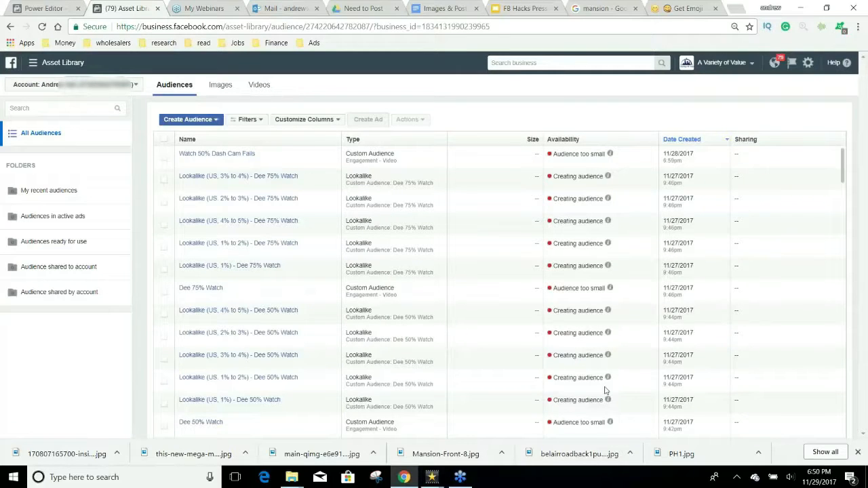
{"action": "mouse_move", "coordinate": [562, 256]}
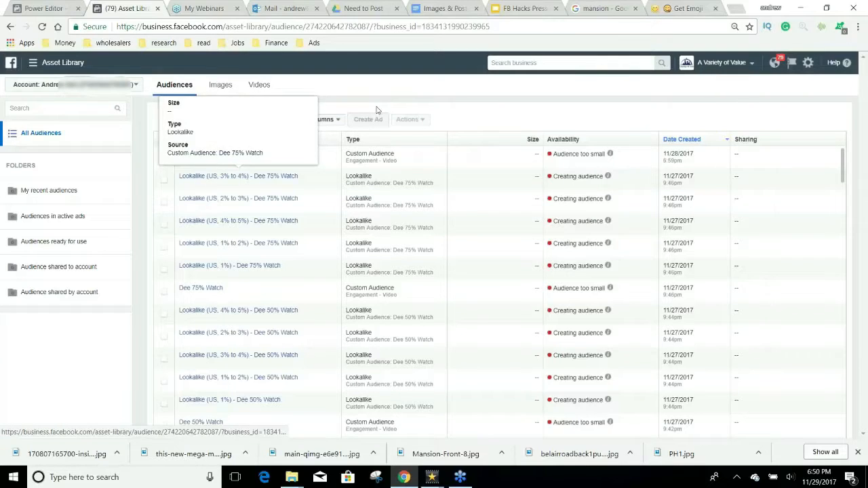
{"action": "left_click", "coordinate": [206, 120]}
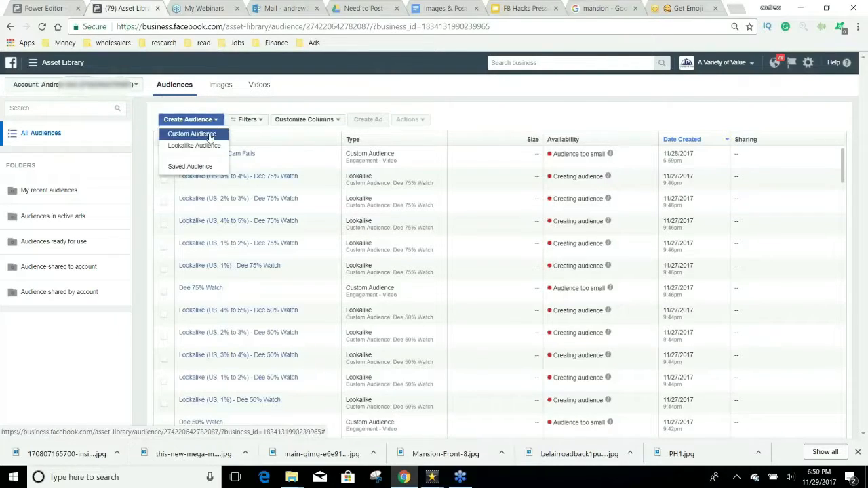
Step: Start a video-engagement custom audience of people who watched 75% of a video
{"action": "left_click", "coordinate": [209, 135]}
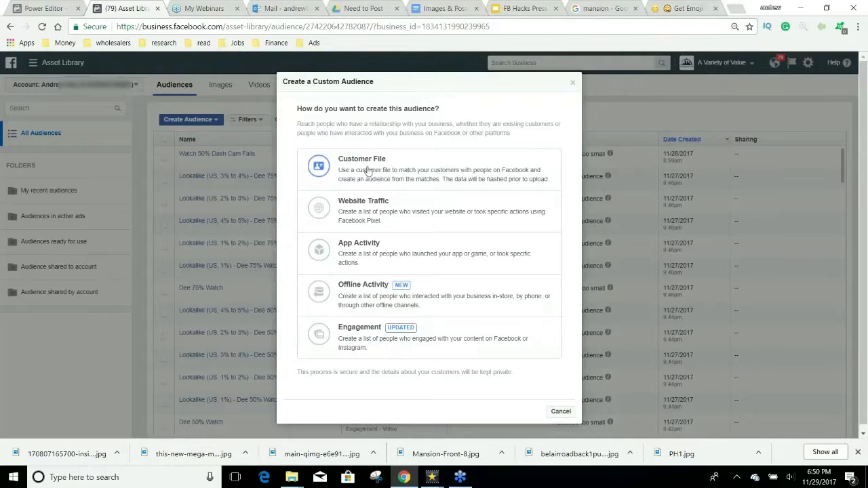
{"action": "left_click", "coordinate": [419, 343]}
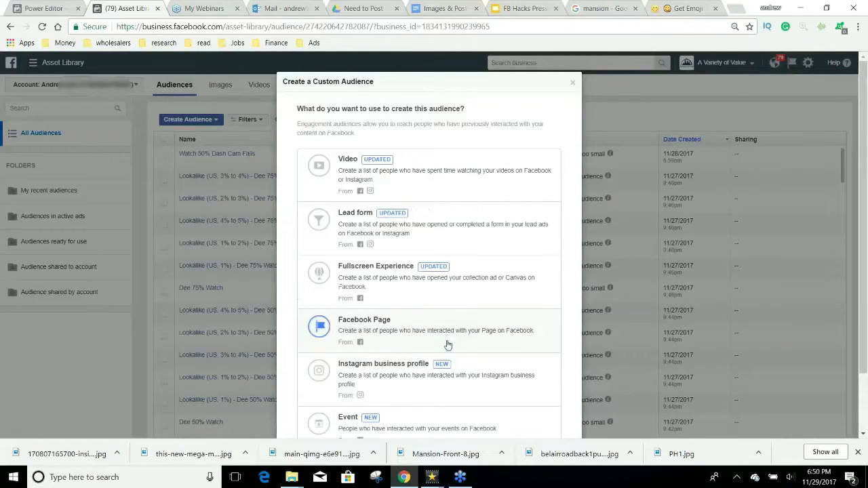
{"action": "left_click", "coordinate": [427, 181]}
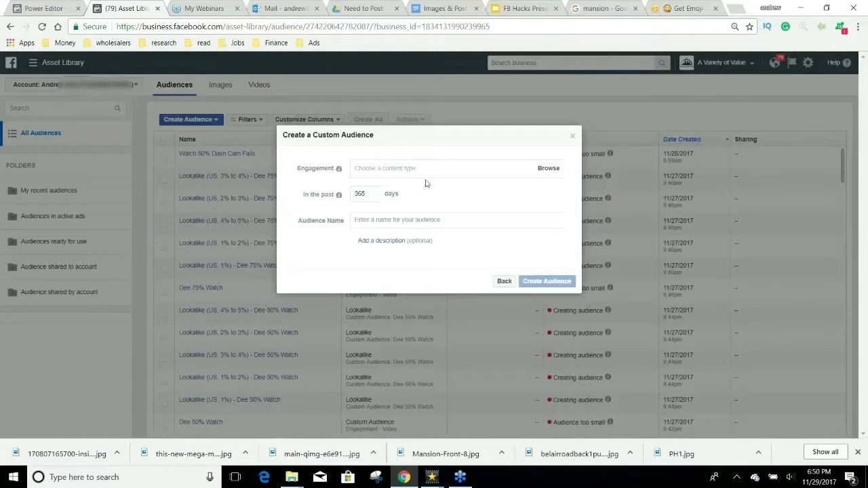
{"action": "left_click", "coordinate": [400, 170]}
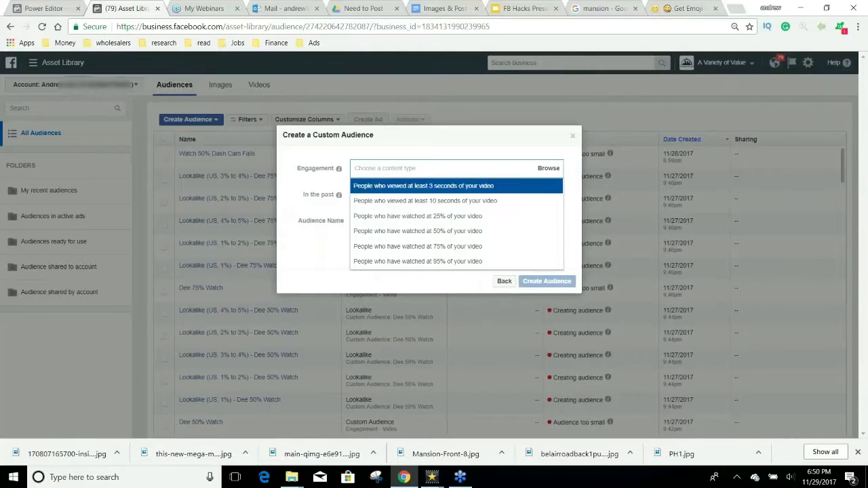
{"action": "left_click", "coordinate": [438, 248]}
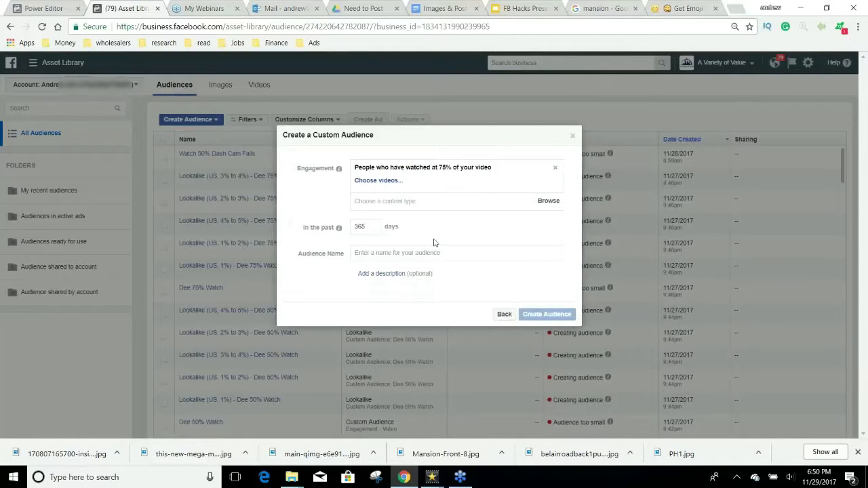
{"action": "left_click", "coordinate": [371, 181]}
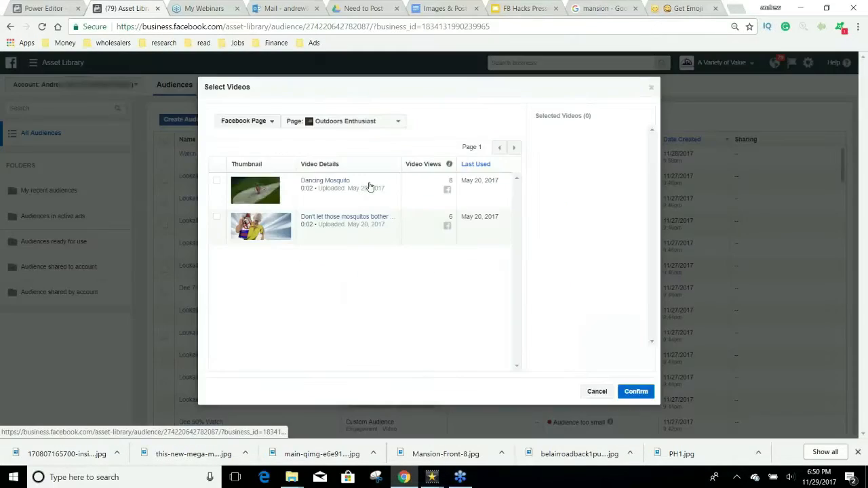
Step: Pick the Variety of Value page and select its 0:20 'The Home of Your Dreams…' video
{"action": "left_click", "coordinate": [370, 121]}
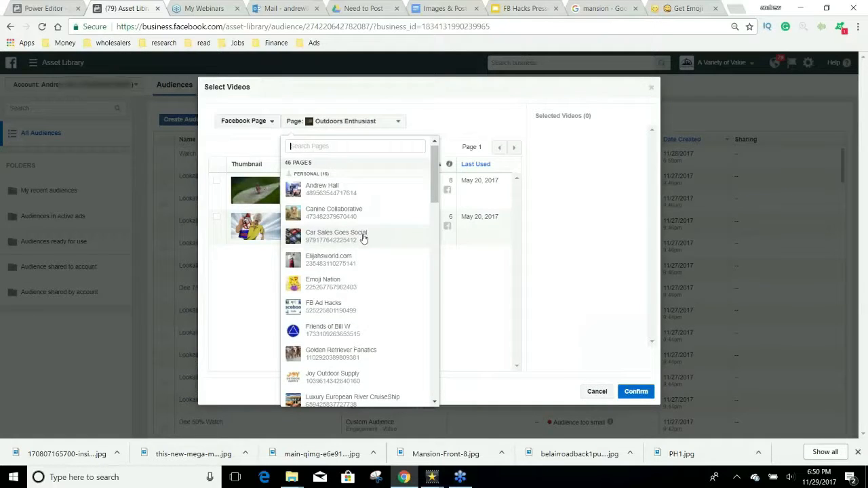
{"action": "scroll", "coordinate": [363, 237], "scroll_direction": "down", "scroll_amount": 5}
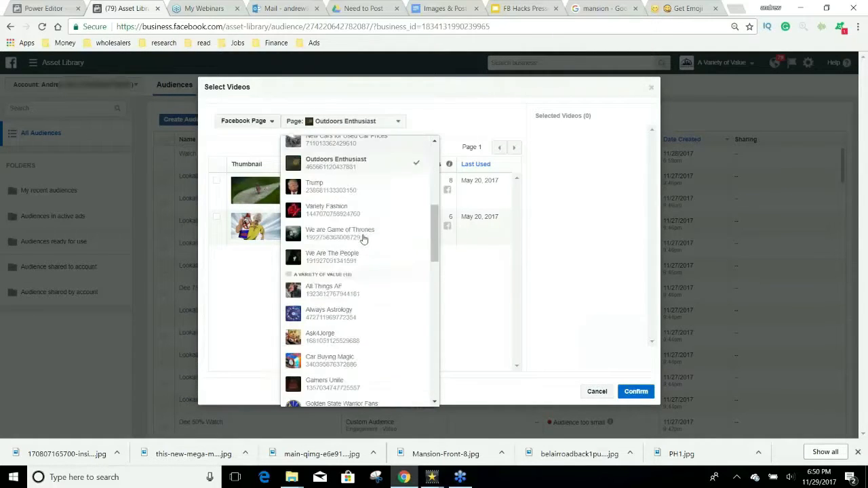
{"action": "scroll", "coordinate": [363, 237], "scroll_direction": "down", "scroll_amount": 5}
{"action": "scroll", "coordinate": [362, 237], "scroll_direction": "up", "scroll_amount": 4}
{"action": "left_click", "coordinate": [363, 242]}
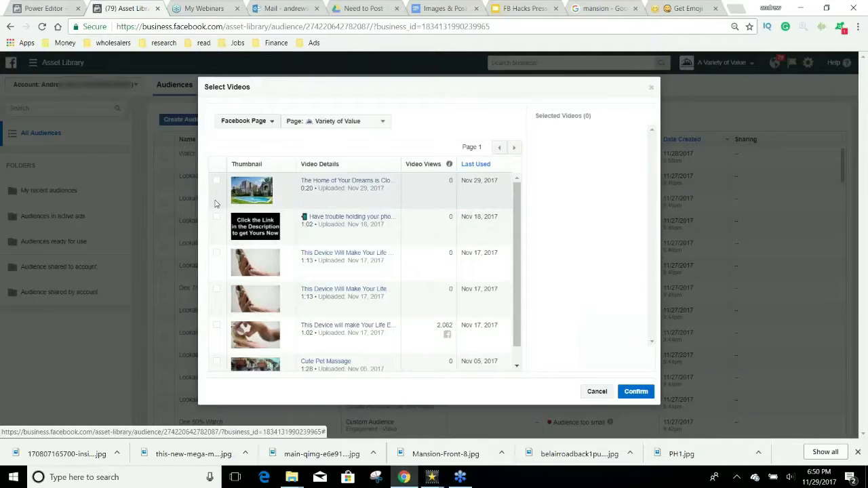
{"action": "left_click", "coordinate": [217, 181]}
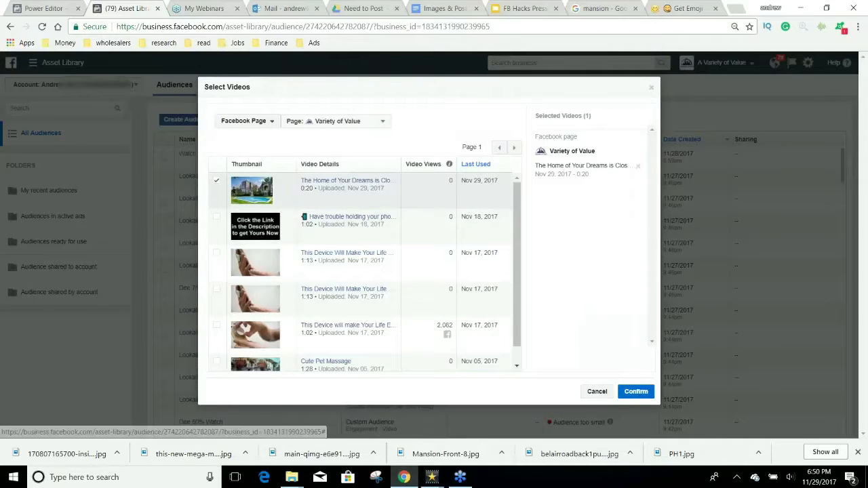
{"action": "double_click", "coordinate": [306, 187]}
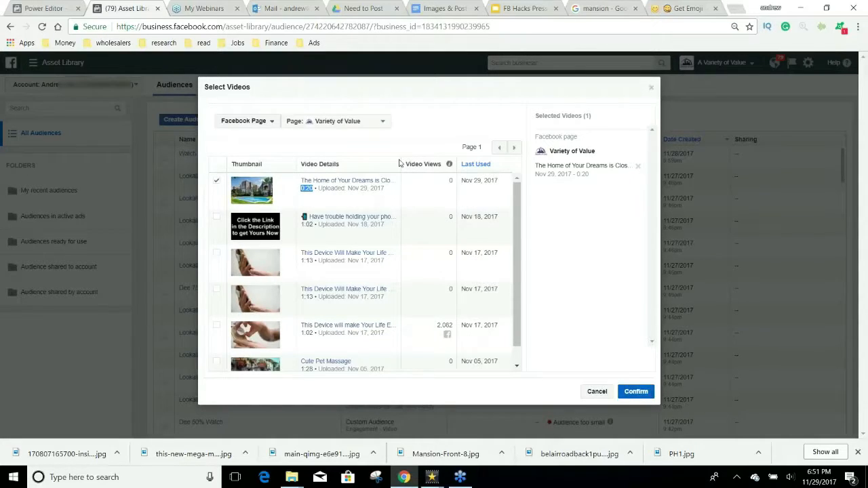
Step: Browse the further video pages, return to the first, and confirm the chosen video
{"action": "left_click", "coordinate": [452, 181]}
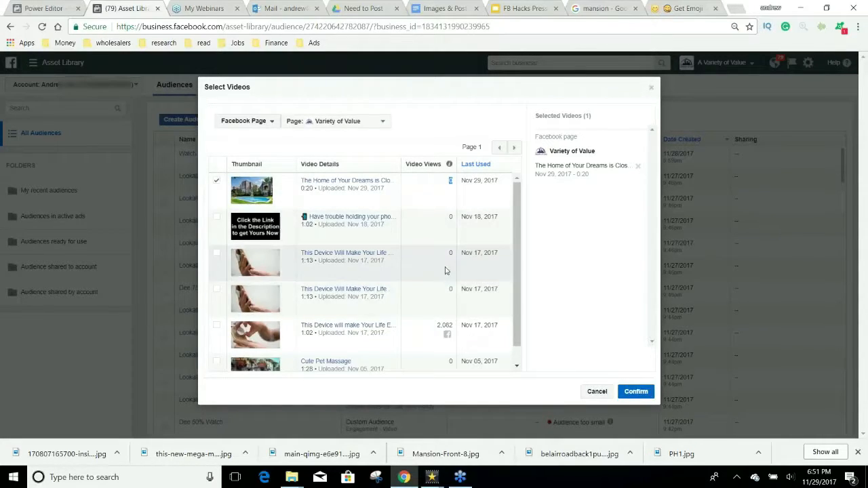
{"action": "scroll", "coordinate": [455, 261], "scroll_direction": "down", "scroll_amount": 1}
{"action": "scroll", "coordinate": [456, 262], "scroll_direction": "down", "scroll_amount": 1}
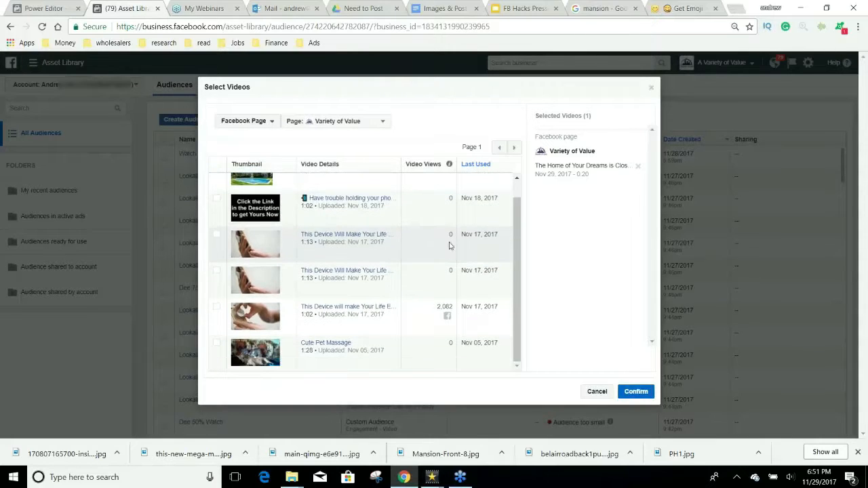
{"action": "left_click", "coordinate": [514, 150]}
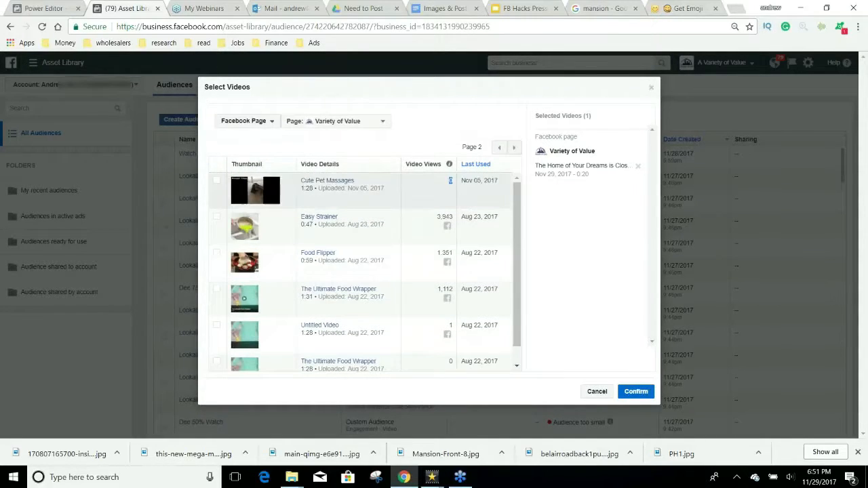
{"action": "left_click", "coordinate": [514, 150]}
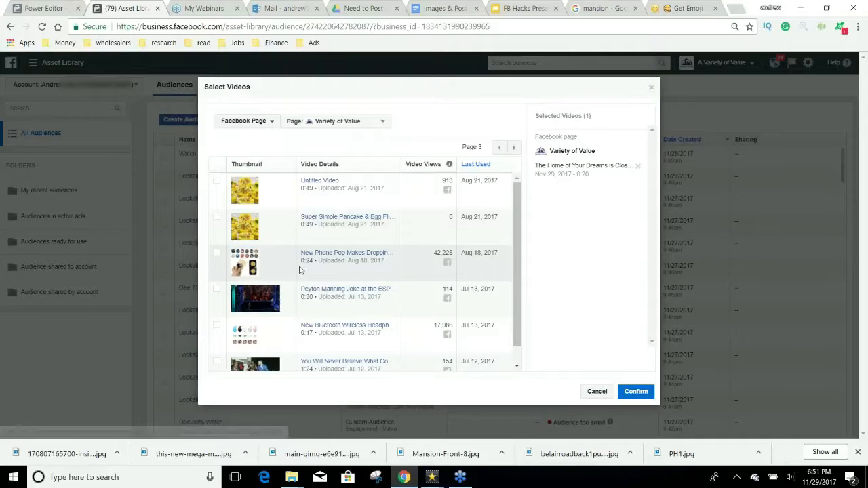
{"action": "left_click", "coordinate": [499, 147]}
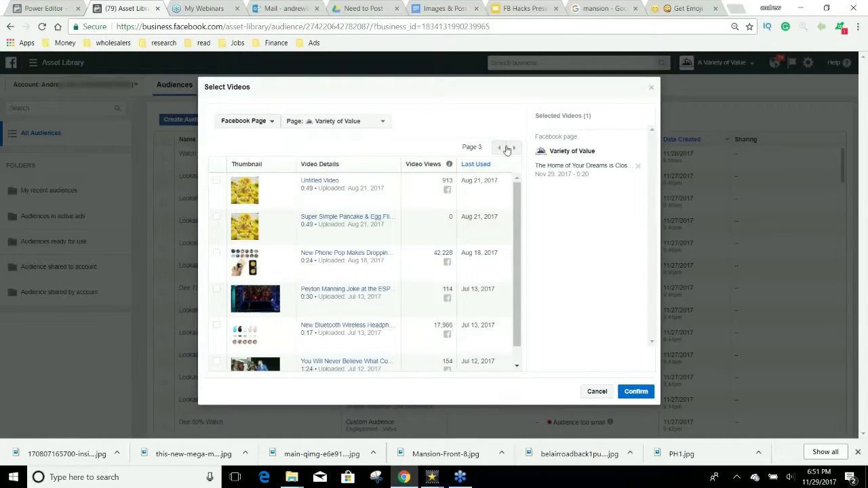
{"action": "left_click", "coordinate": [635, 394]}
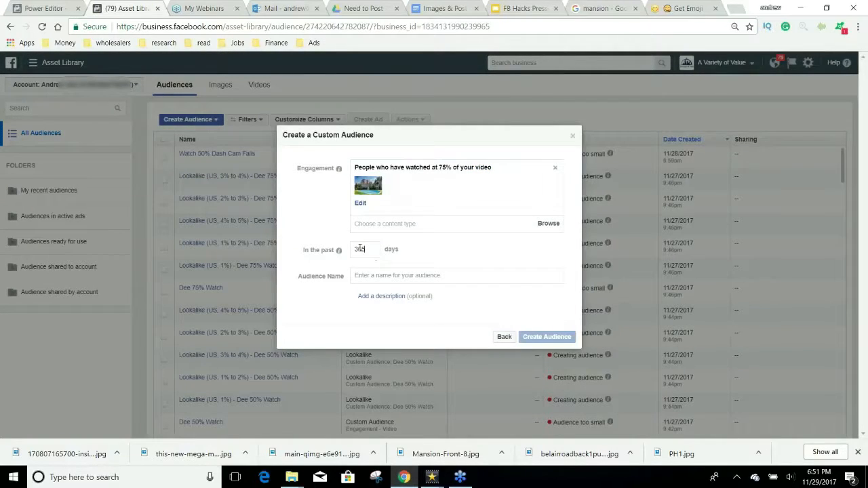
Step: Name the 180-day audience 'Homes 75% Watch', create it, and close Next Steps
{"action": "mouse_move", "coordinate": [338, 250]}
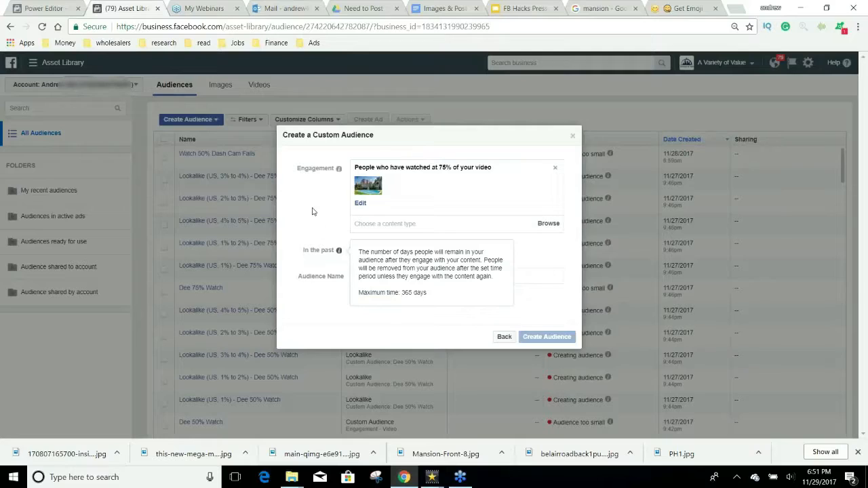
{"action": "left_click", "coordinate": [421, 277]}
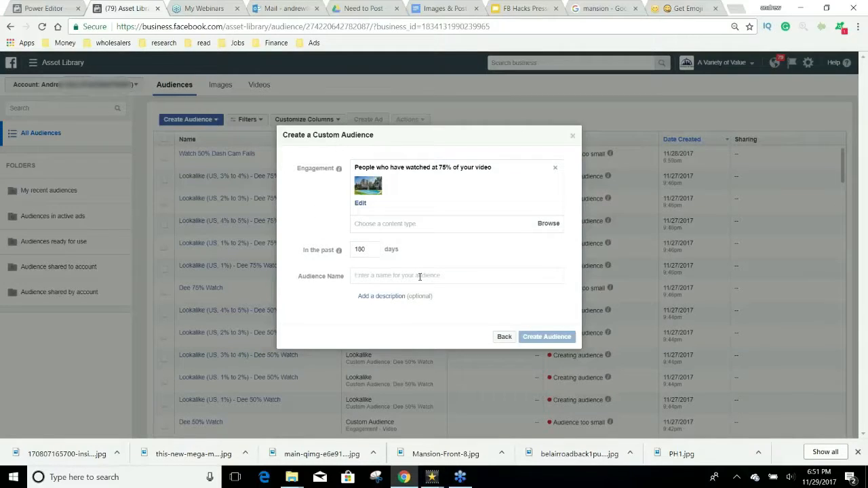
{"action": "type", "text": "Homes 7"}
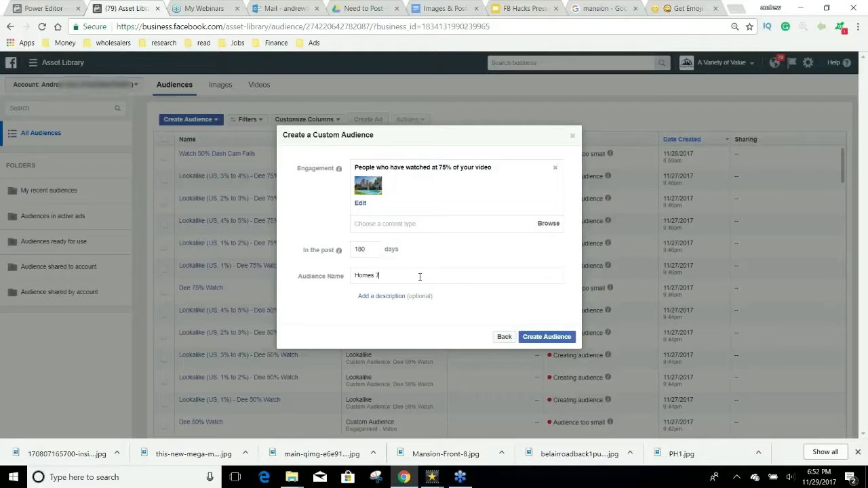
{"action": "type", "text": "5% Watch"}
{"action": "left_click", "coordinate": [549, 338]}
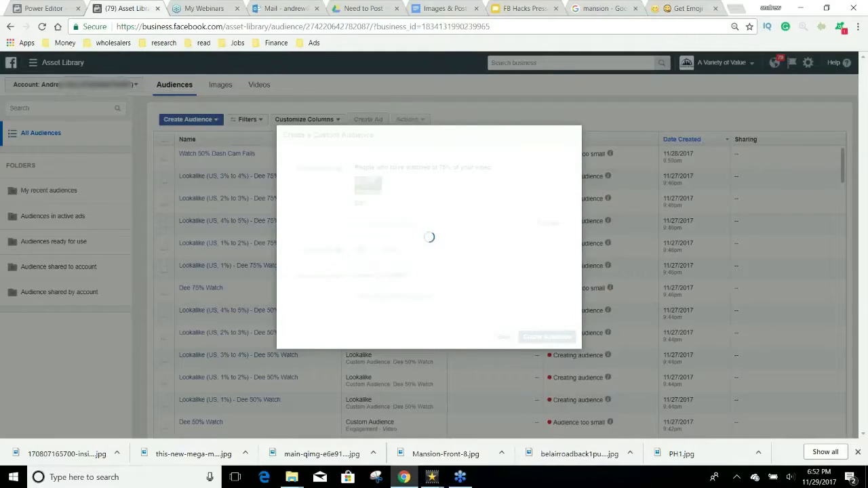
{"action": "left_click", "coordinate": [563, 260]}
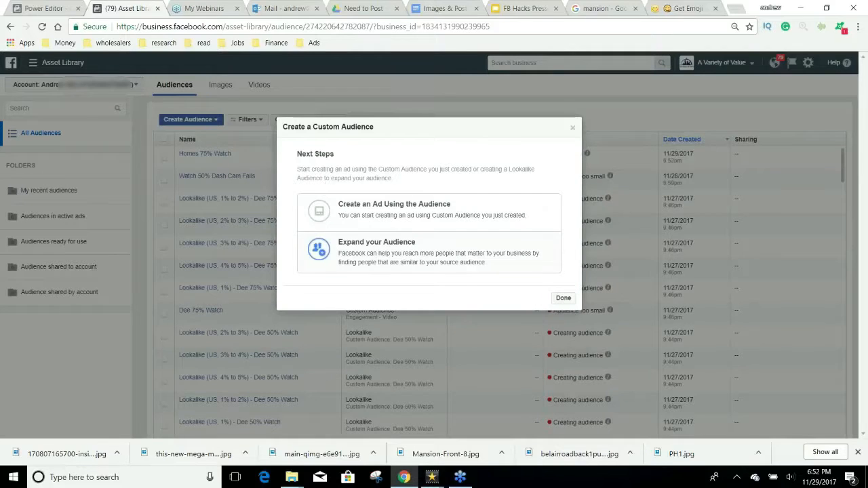
{"action": "left_click", "coordinate": [571, 128]}
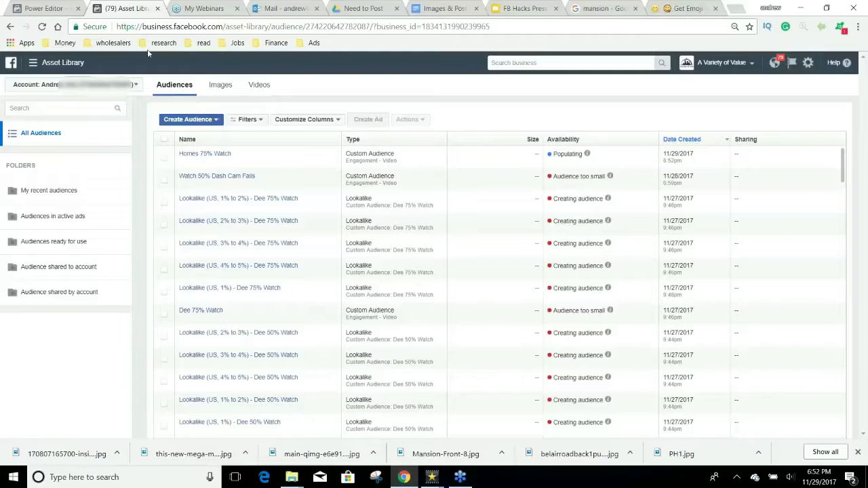
Step: Replace the mansion image search with a Google Images search for 'cash'
{"action": "left_click", "coordinate": [600, 8]}
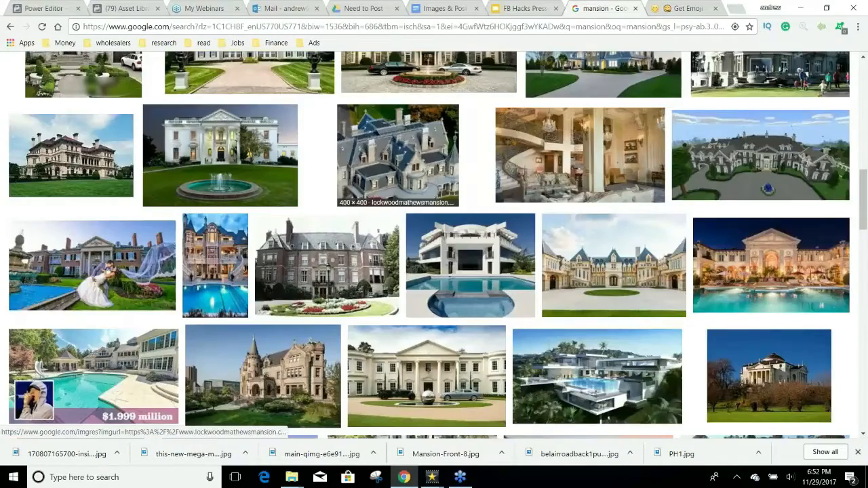
{"action": "scroll", "coordinate": [398, 156], "scroll_direction": "up", "scroll_amount": 12}
{"action": "left_click_drag", "start_coordinate": [138, 76], "coordinate": [47, 73]}
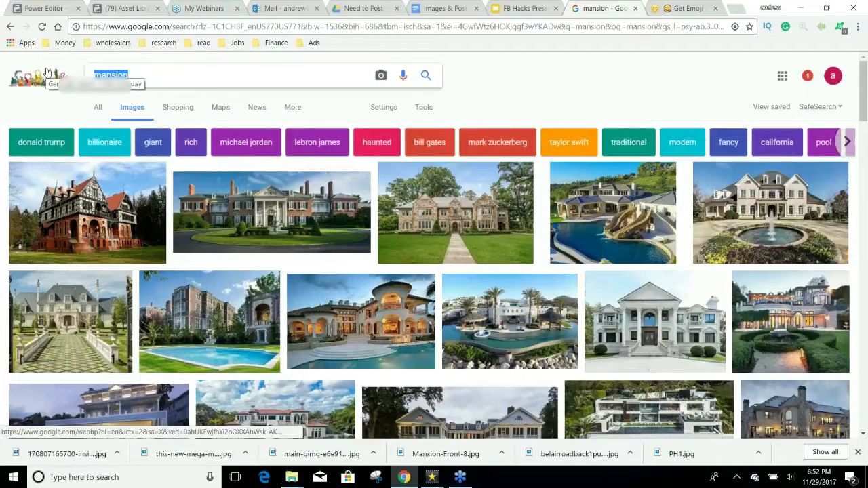
{"action": "type", "text": "d"}
{"action": "key", "text": "BackSpace"}
{"action": "type", "text": "cash"}
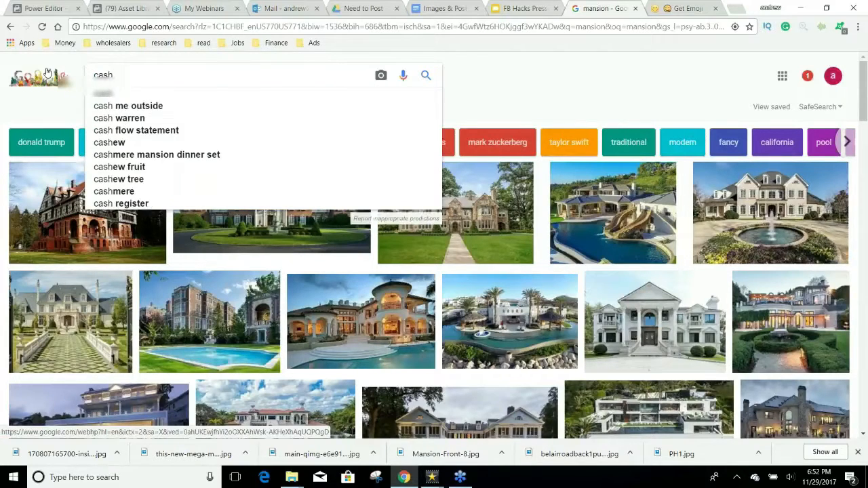
{"action": "key", "text": "Return"}
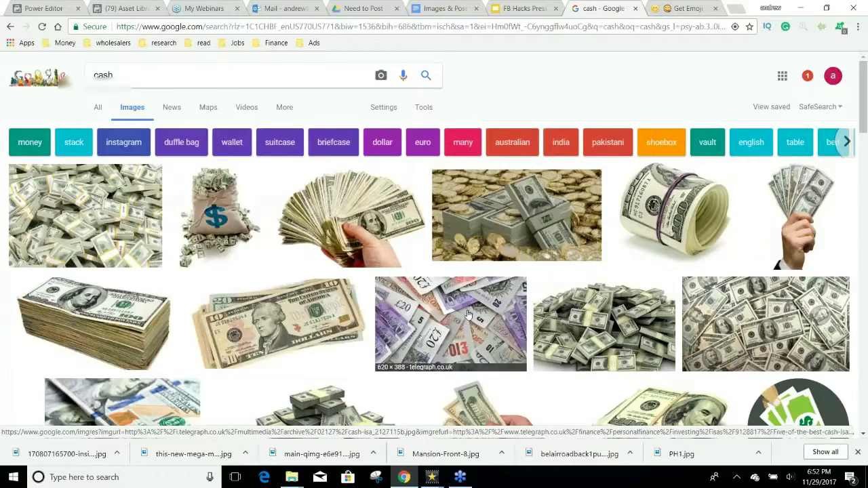
{"action": "scroll", "coordinate": [468, 313], "scroll_direction": "down", "scroll_amount": 1}
{"action": "scroll", "coordinate": [460, 313], "scroll_direction": "down", "scroll_amount": 2}
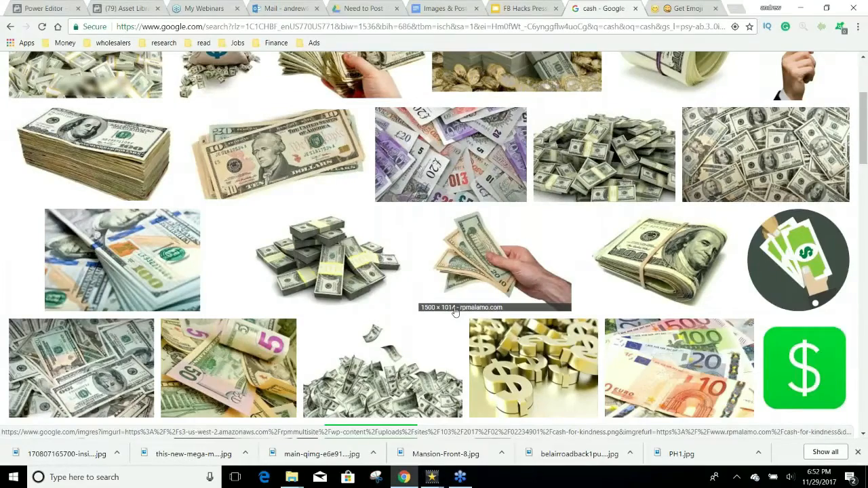
{"action": "scroll", "coordinate": [451, 310], "scroll_direction": "down", "scroll_amount": 2}
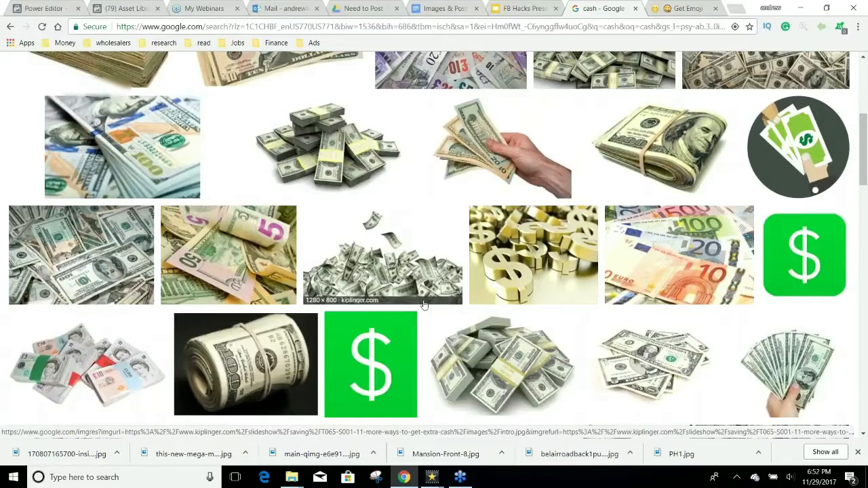
{"action": "scroll", "coordinate": [413, 299], "scroll_direction": "down", "scroll_amount": 2}
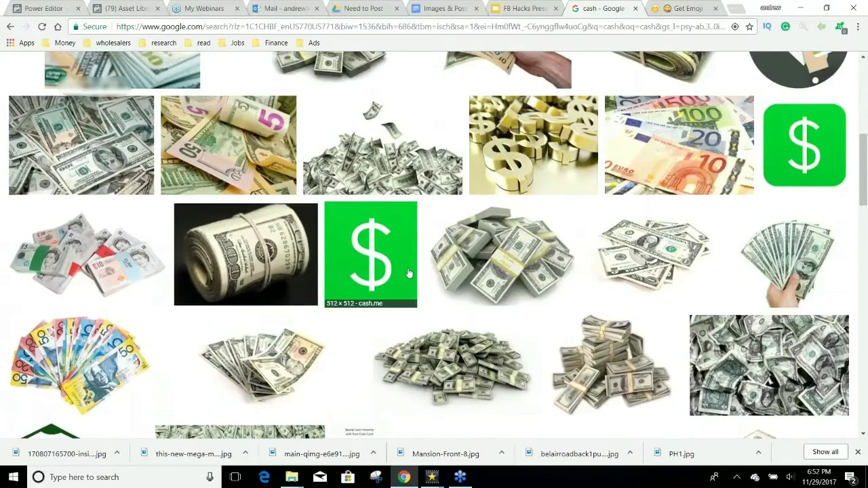
{"action": "scroll", "coordinate": [409, 272], "scroll_direction": "up", "scroll_amount": 2}
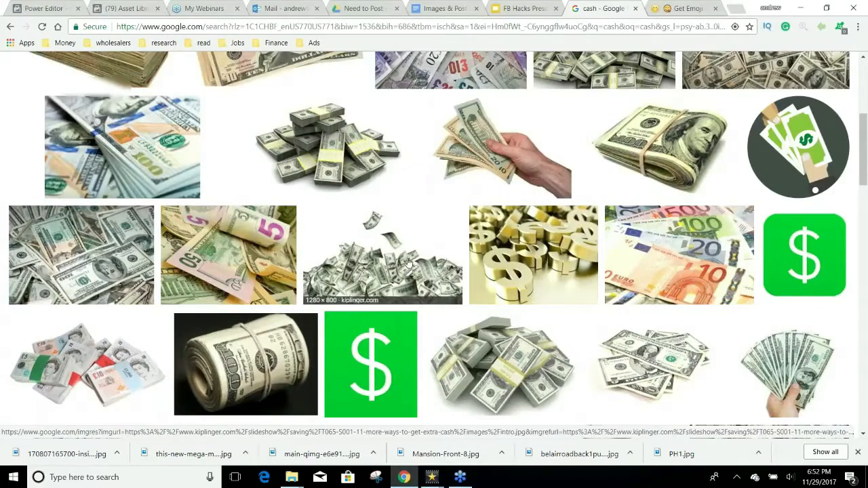
{"action": "scroll", "coordinate": [409, 271], "scroll_direction": "up", "scroll_amount": 1}
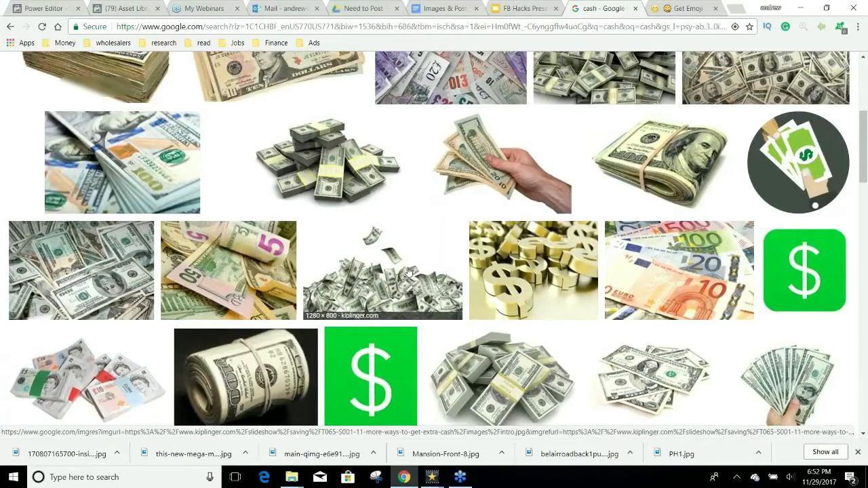
{"action": "scroll", "coordinate": [409, 271], "scroll_direction": "up", "scroll_amount": 5}
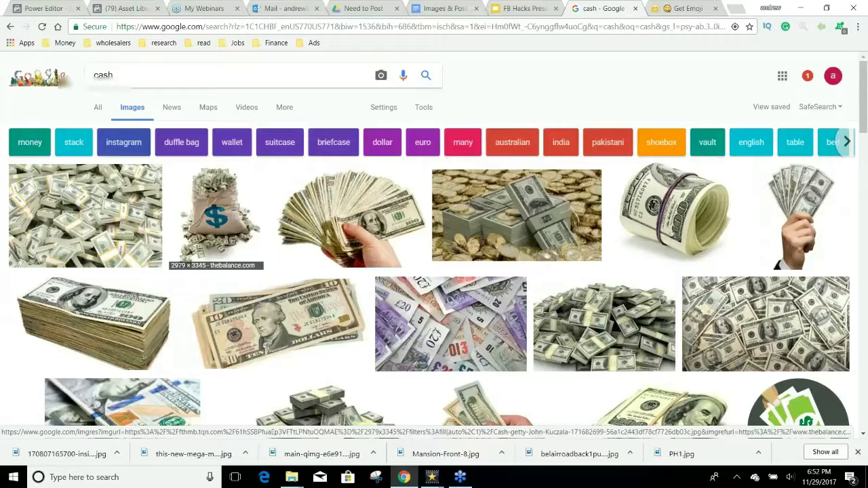
Step: Save the full-size money-bag image as a JPEG into the Home Loan folder
{"action": "left_click", "coordinate": [214, 217]}
{"action": "left_click", "coordinate": [606, 229]}
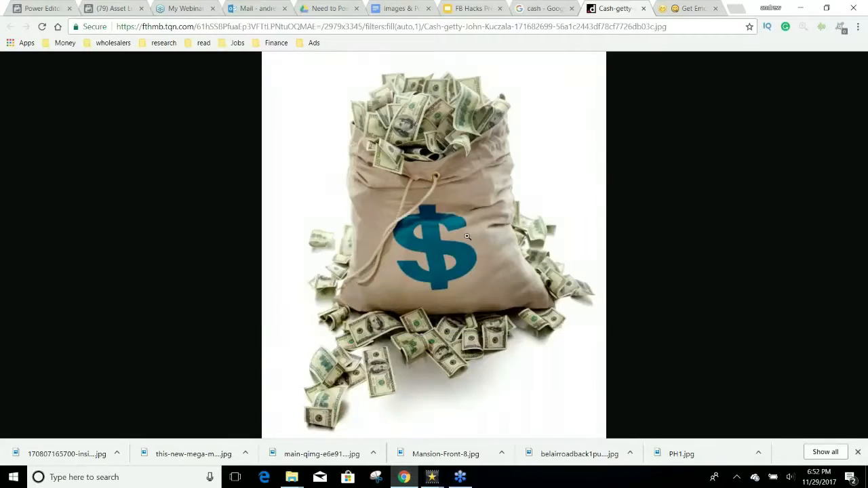
{"action": "right_click", "coordinate": [515, 187]}
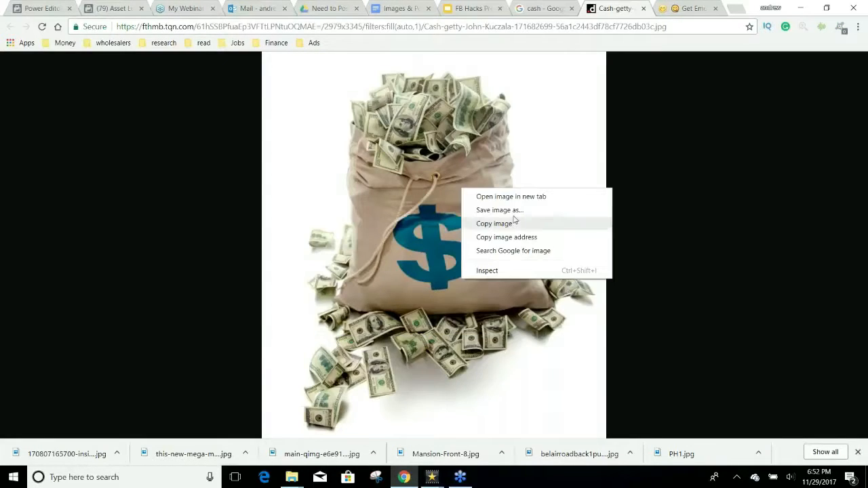
{"action": "left_click", "coordinate": [514, 219]}
{"action": "left_click", "coordinate": [449, 362]}
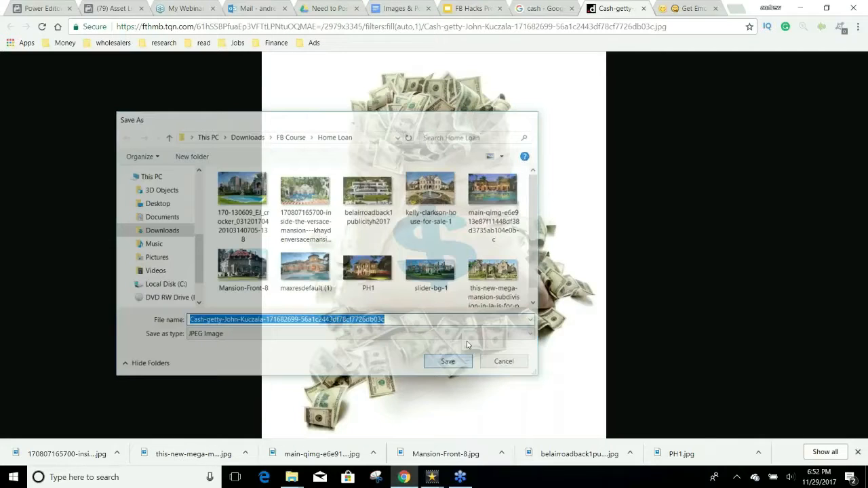
{"action": "left_click", "coordinate": [736, 8]}
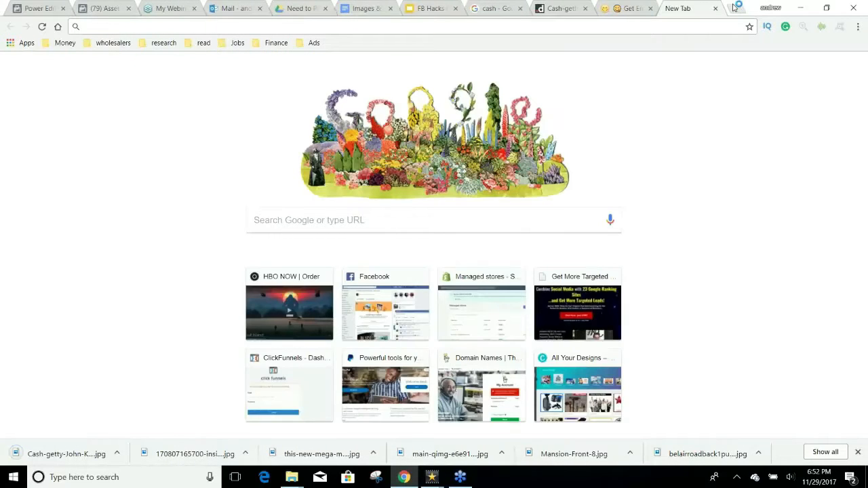
Step: Go to canva.com and start a new Facebook Post design
{"action": "type", "text": "canva.com"}
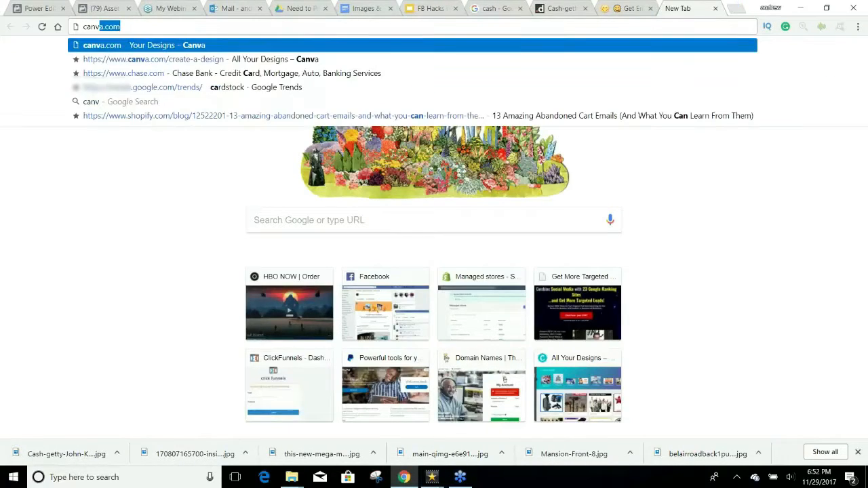
{"action": "key", "text": "Return"}
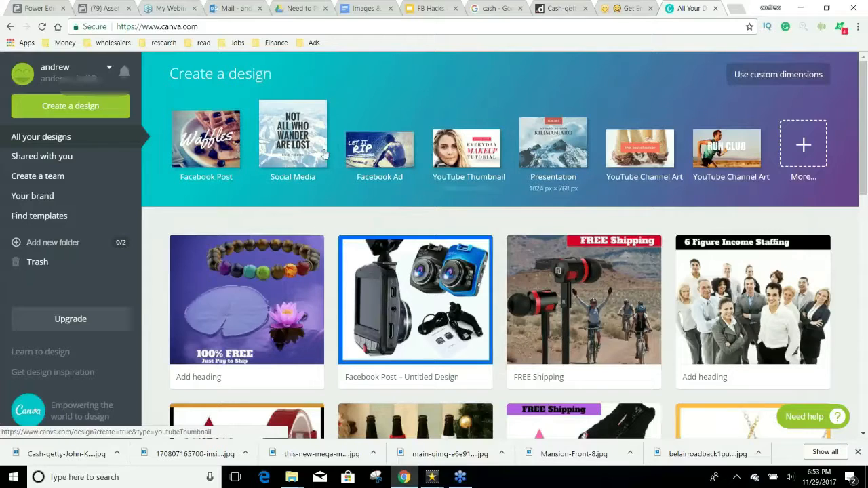
{"action": "left_click", "coordinate": [208, 156]}
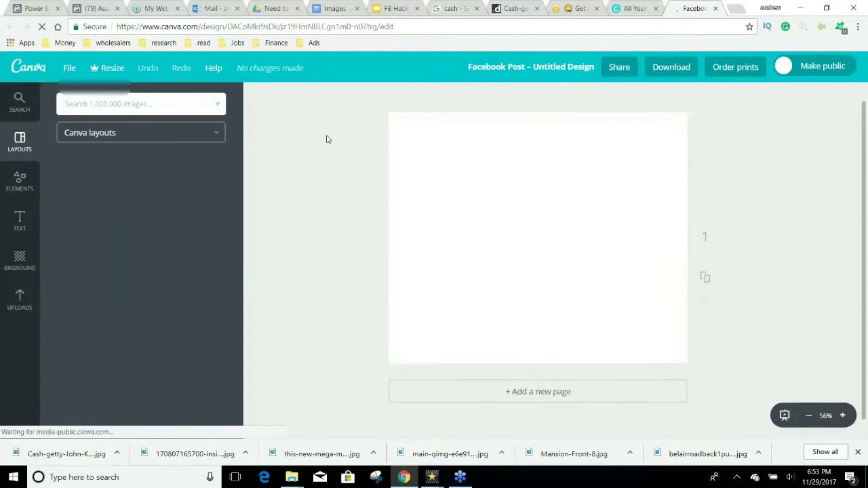
Step: Upload the downloaded cash photo and place the money-bag image on the page
{"action": "left_click", "coordinate": [32, 297]}
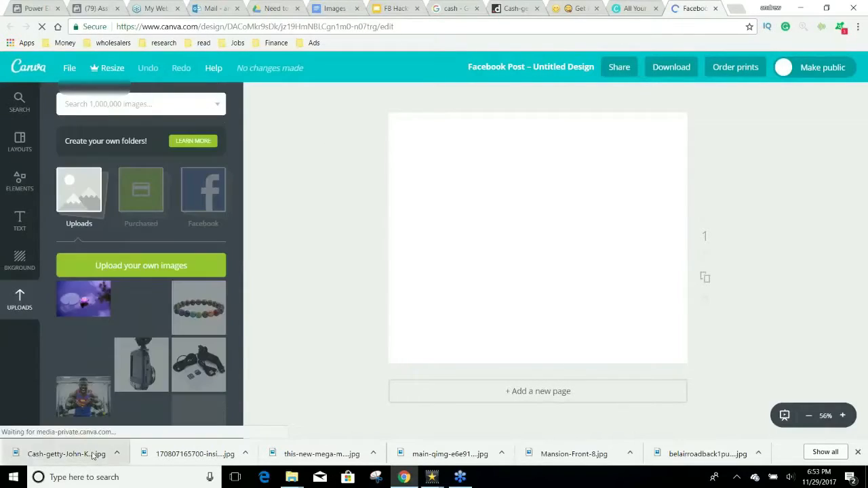
{"action": "left_click_drag", "start_coordinate": [88, 453], "coordinate": [132, 310]}
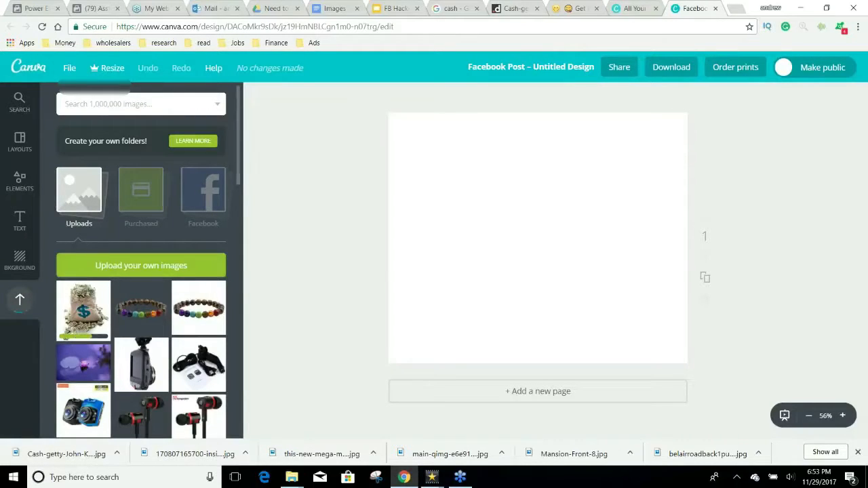
{"action": "left_click", "coordinate": [94, 309]}
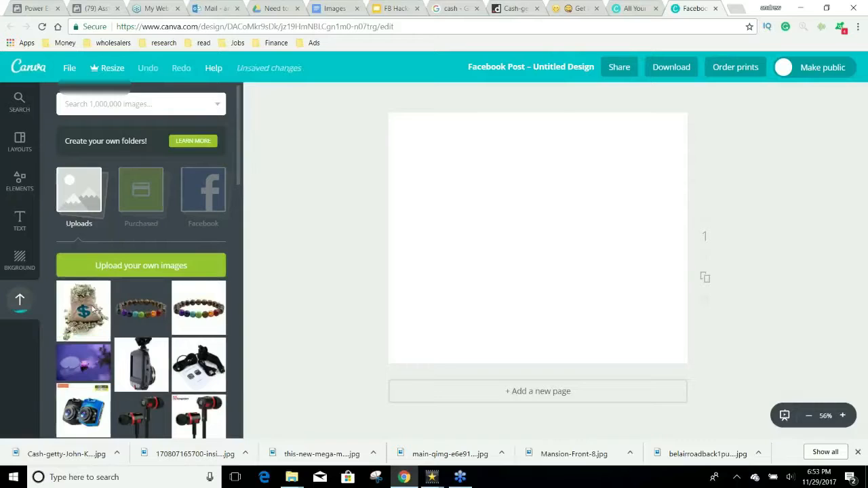
{"action": "left_click_drag", "start_coordinate": [432, 356], "coordinate": [358, 383]}
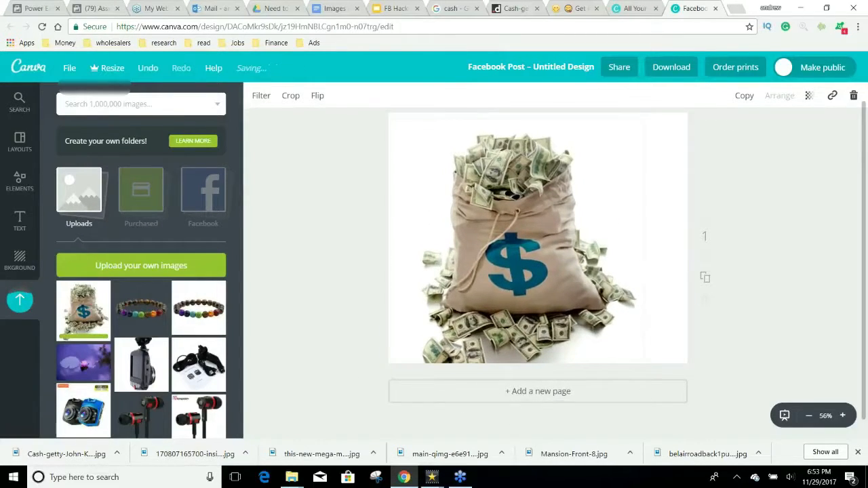
Step: Enlarge the money-bag image to fill the page width and shift it slightly down and right
{"action": "left_click", "coordinate": [569, 268]}
{"action": "left_click_drag", "start_coordinate": [644, 138], "coordinate": [717, 110]}
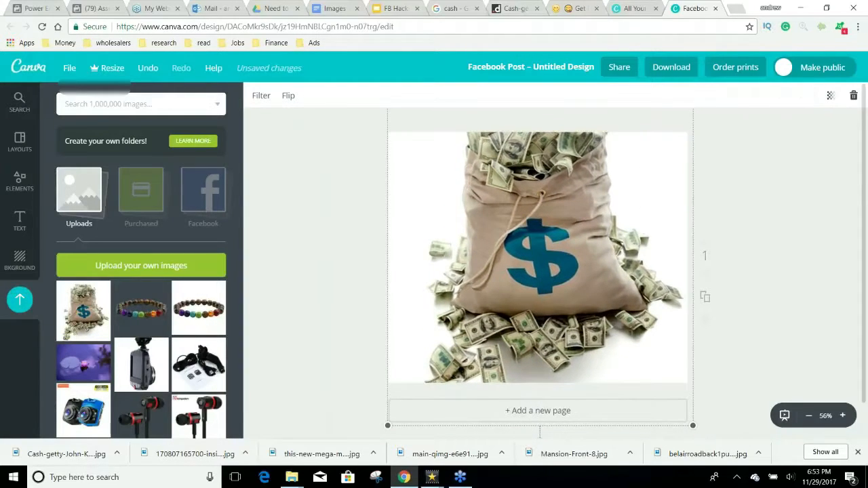
{"action": "left_click_drag", "start_coordinate": [610, 214], "coordinate": [608, 243]}
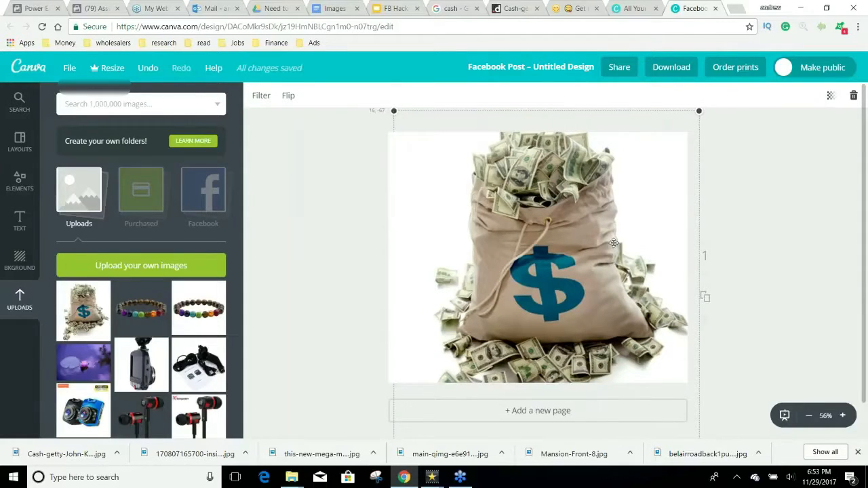
{"action": "left_click_drag", "start_coordinate": [613, 242], "coordinate": [639, 242]}
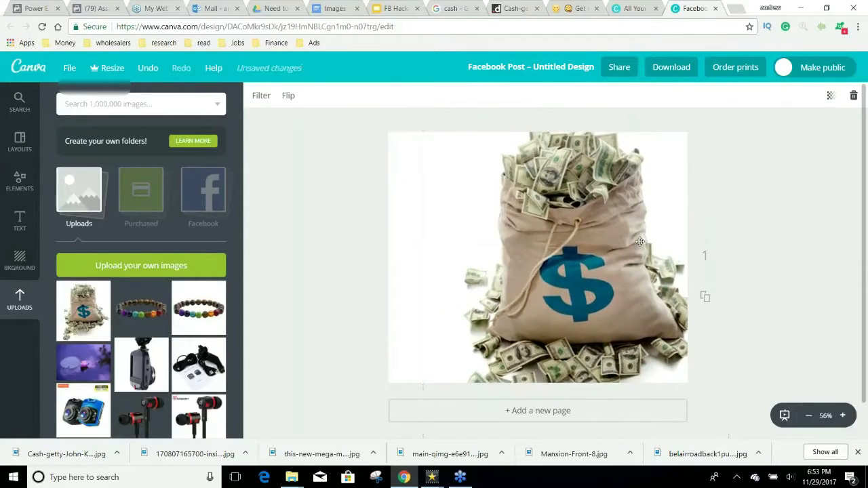
{"action": "left_click", "coordinate": [639, 242]}
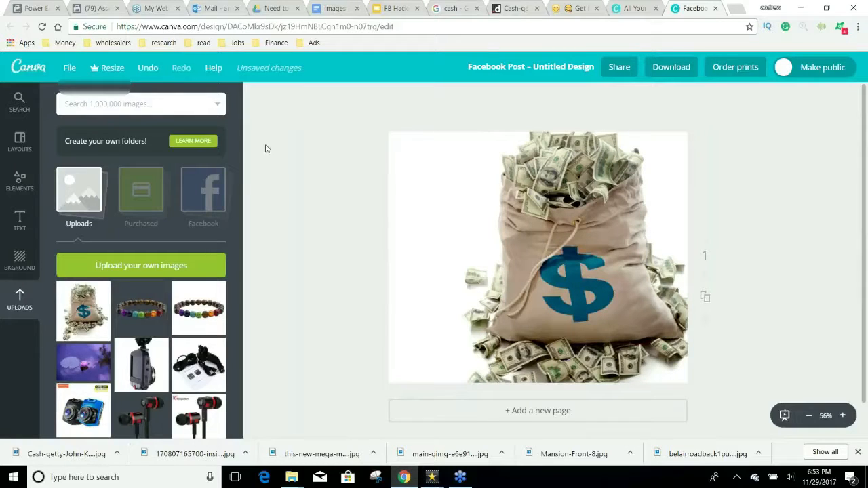
{"action": "left_click", "coordinate": [20, 220]}
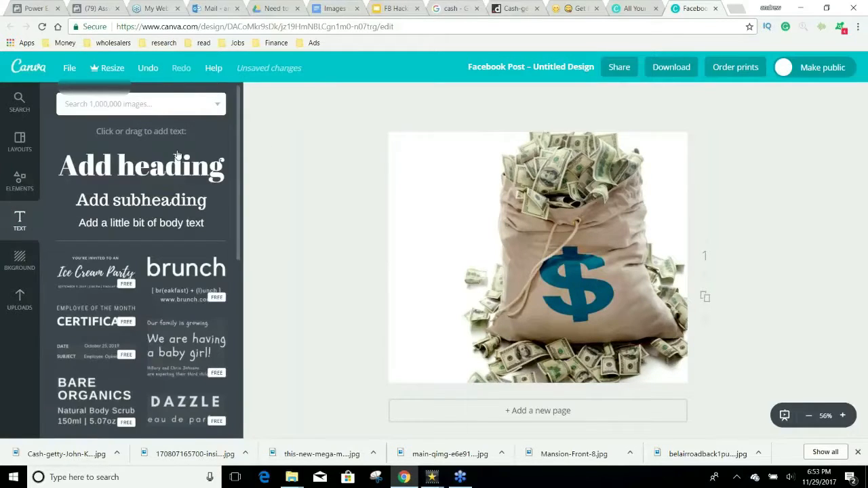
Step: Add a size-48 Alfa Slab One heading reading '100% Approval Home Loans'
{"action": "left_click", "coordinate": [176, 155]}
{"action": "left_click", "coordinate": [302, 100]}
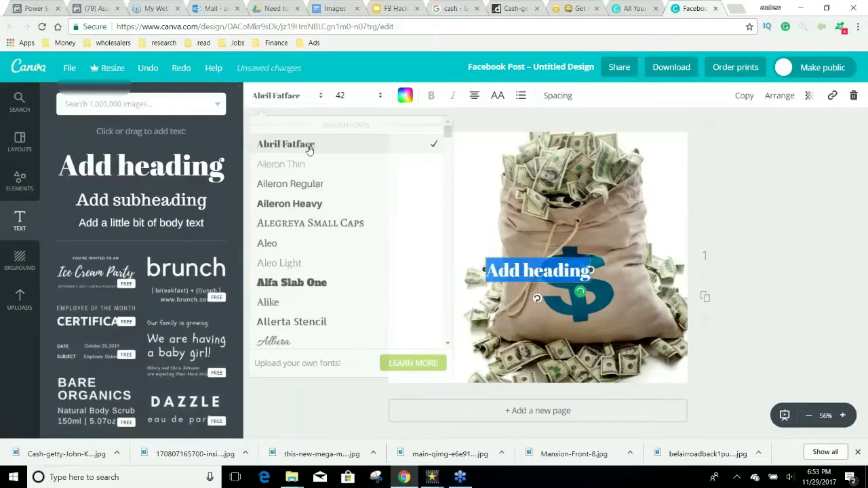
{"action": "left_click", "coordinate": [313, 282]}
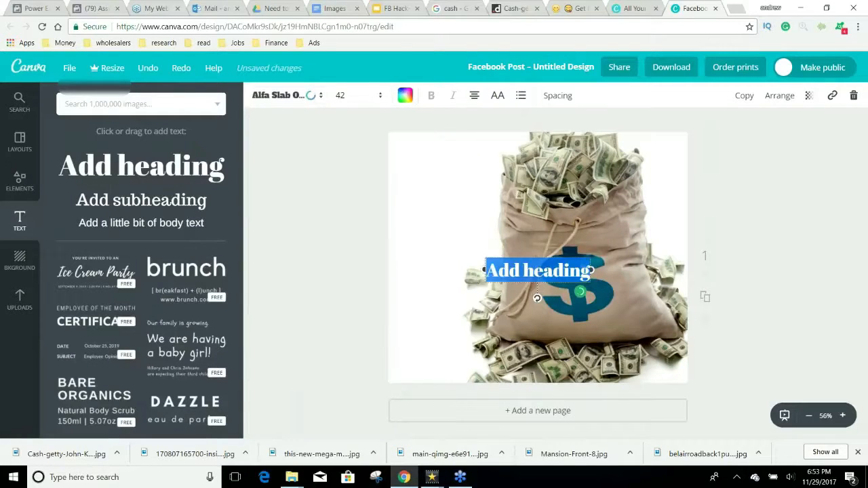
{"action": "left_click", "coordinate": [342, 95]}
{"action": "left_click", "coordinate": [341, 254]}
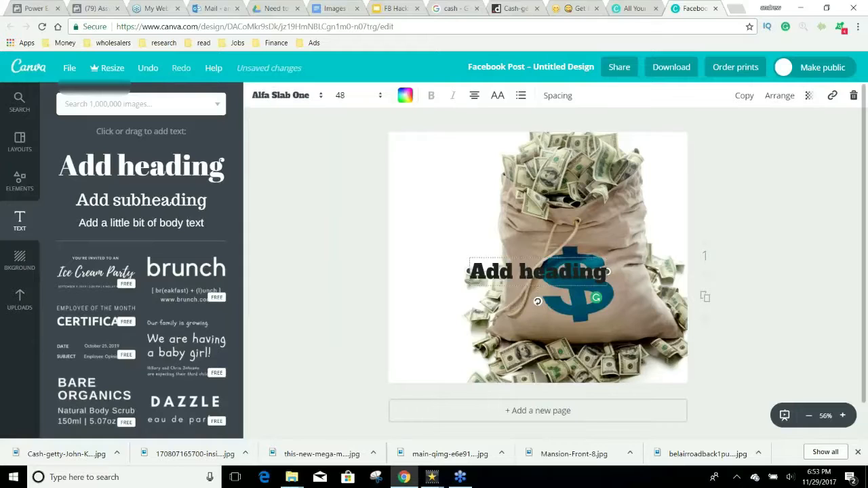
{"action": "left_click_drag", "start_coordinate": [607, 272], "coordinate": [461, 271]}
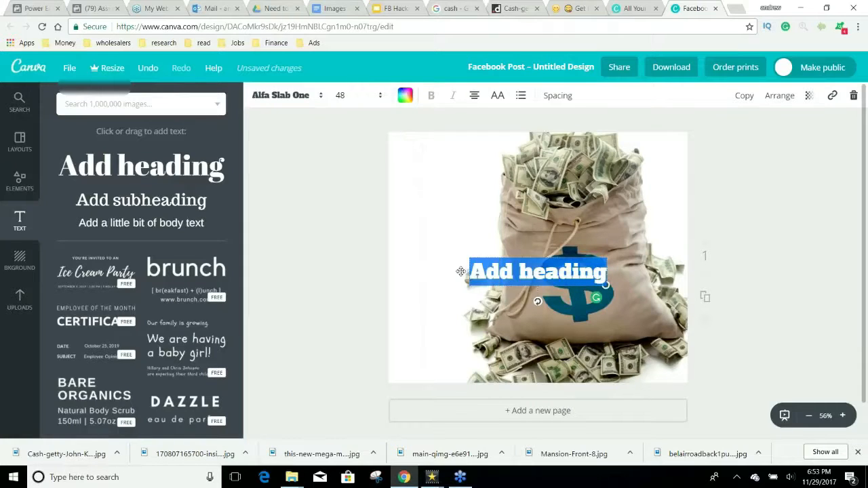
{"action": "type", "text": "100% A"}
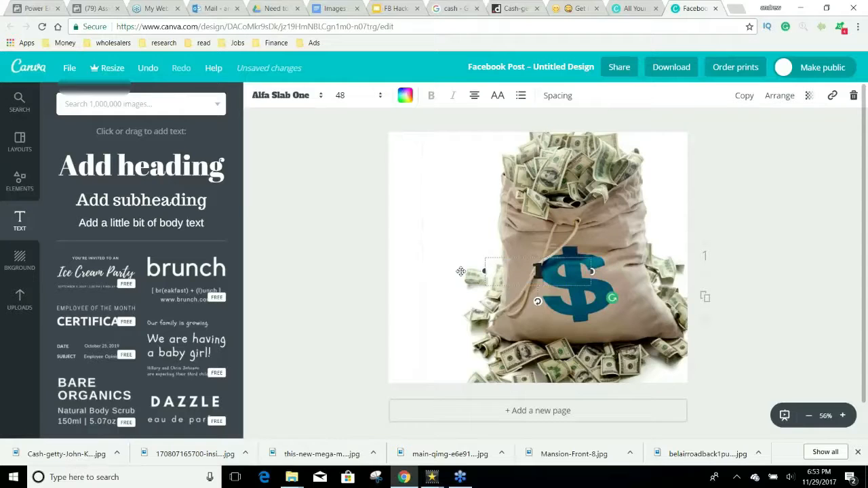
{"action": "type", "text": "p"}
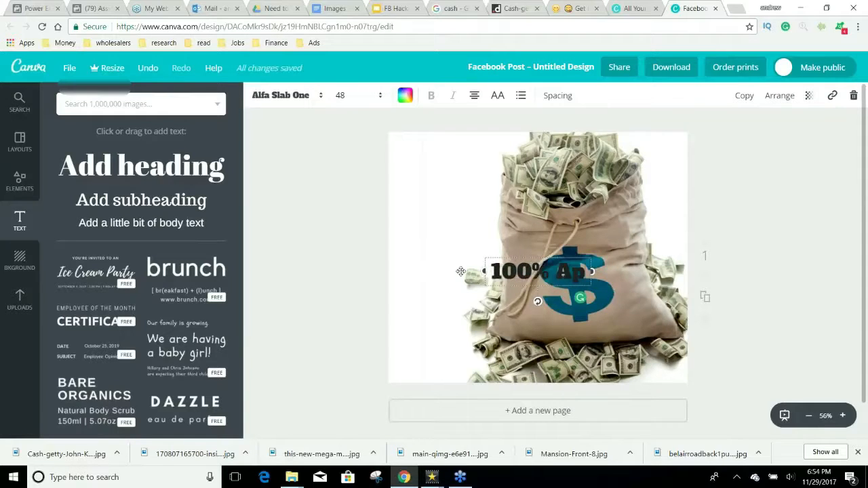
{"action": "type", "text": "proval Home Loans"}
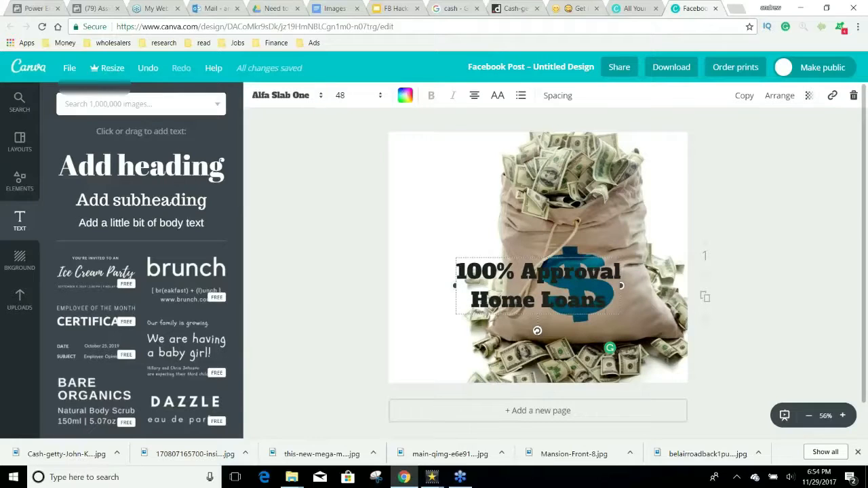
Step: Resize the heading to 42, move it top-left, wrap it onto four lines, and colour it blue
{"action": "left_click", "coordinate": [344, 95]}
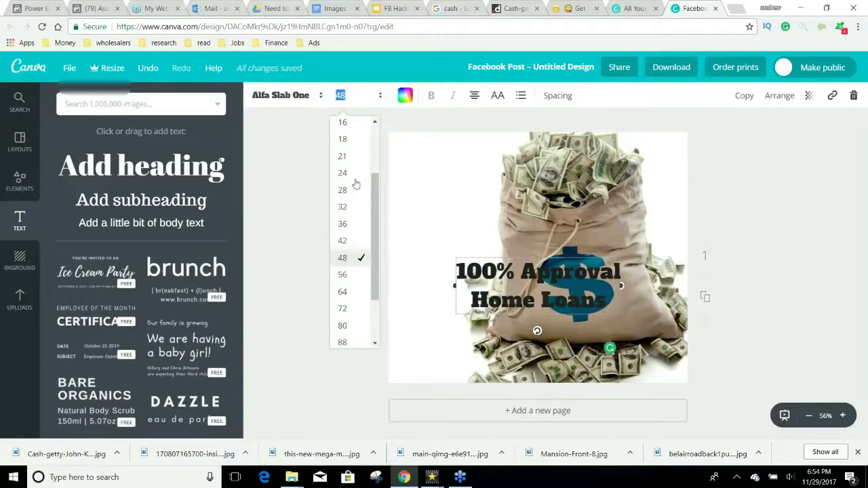
{"action": "left_click", "coordinate": [342, 240]}
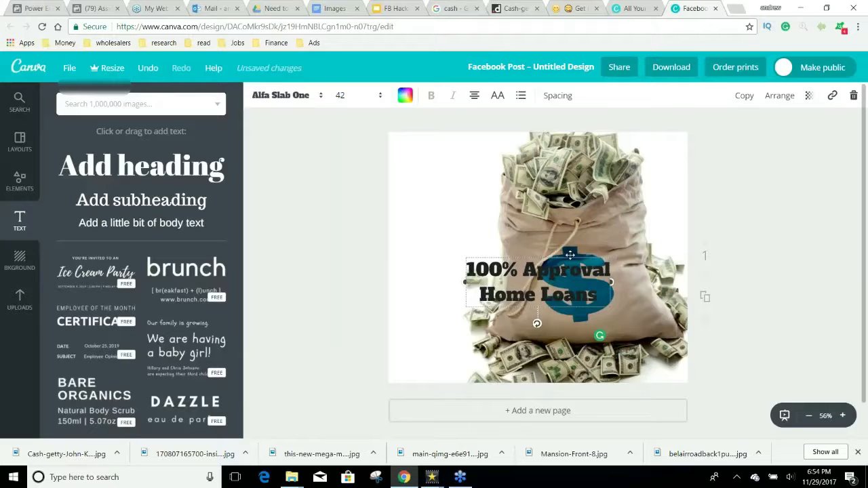
{"action": "left_click_drag", "start_coordinate": [569, 254], "coordinate": [496, 134]}
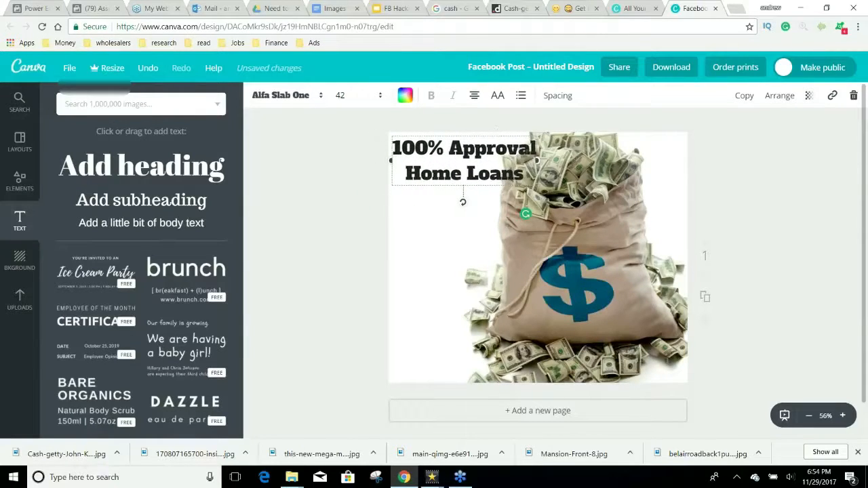
{"action": "left_click_drag", "start_coordinate": [537, 162], "coordinate": [499, 162]}
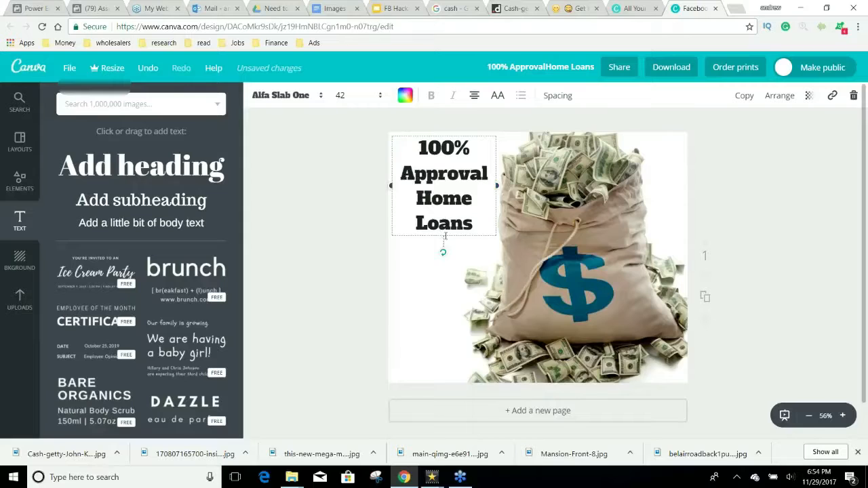
{"action": "left_click", "coordinate": [405, 95]}
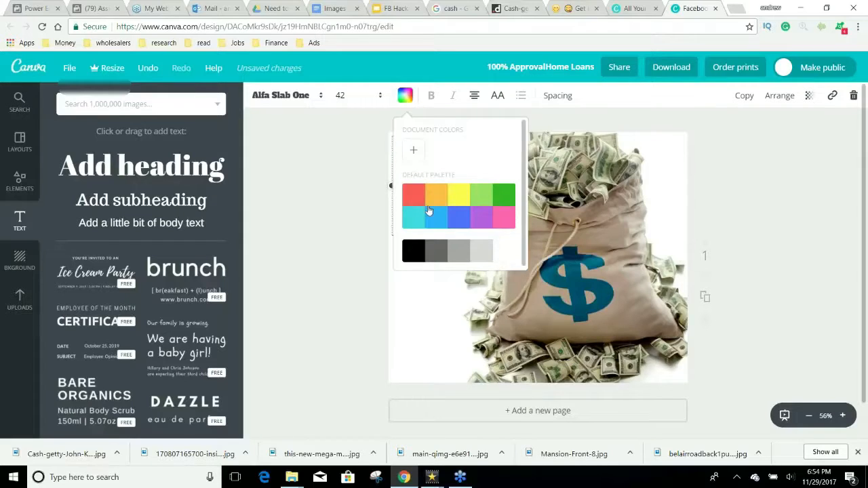
{"action": "left_click", "coordinate": [462, 225]}
{"action": "left_click", "coordinate": [761, 251]}
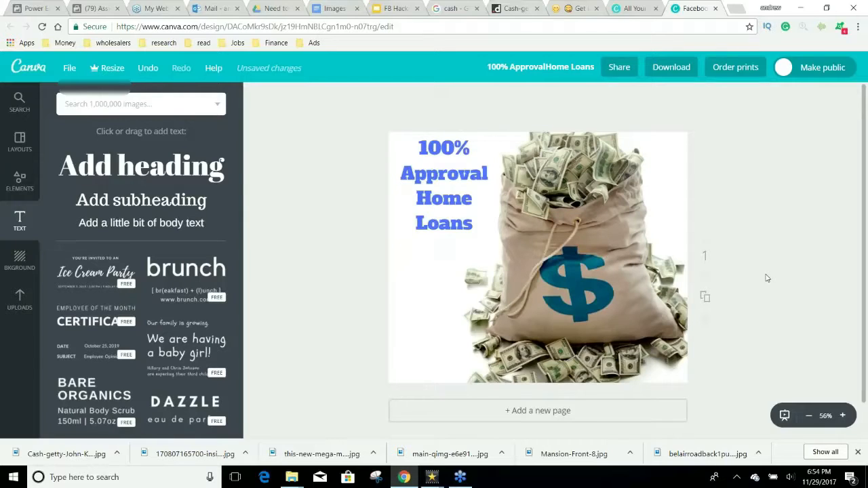
Step: Download the Canva design as a PNG and return to the Power Editor tab
{"action": "left_click", "coordinate": [671, 69]}
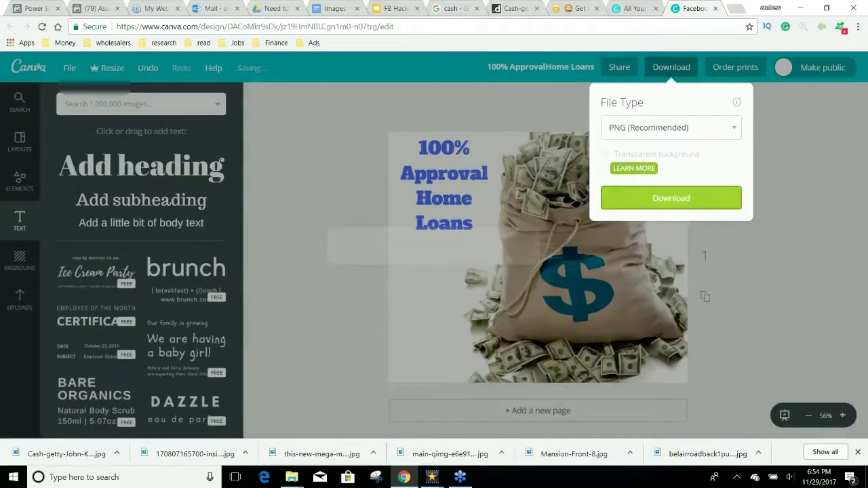
{"action": "left_click", "coordinate": [622, 198]}
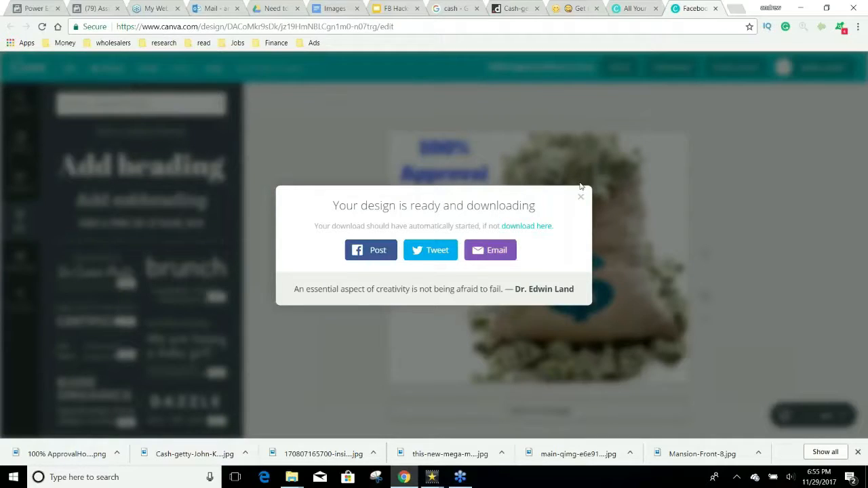
{"action": "left_click", "coordinate": [587, 201]}
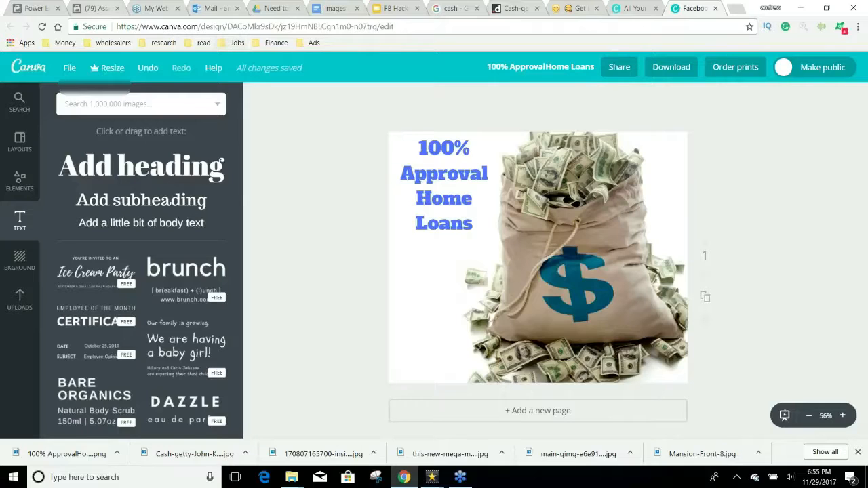
{"action": "left_click", "coordinate": [41, 7]}
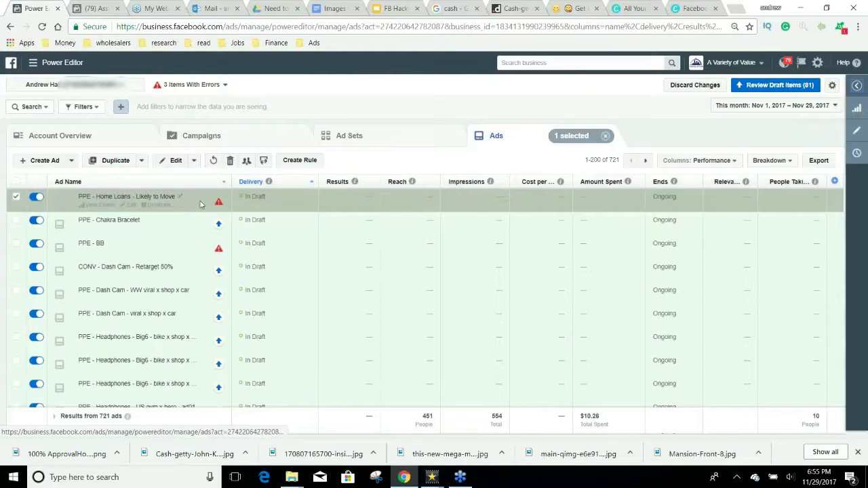
Step: Draft a Traffic campaign 'TRAF - RT Home Loans' with matching ad set and ad names
{"action": "left_click", "coordinate": [210, 144]}
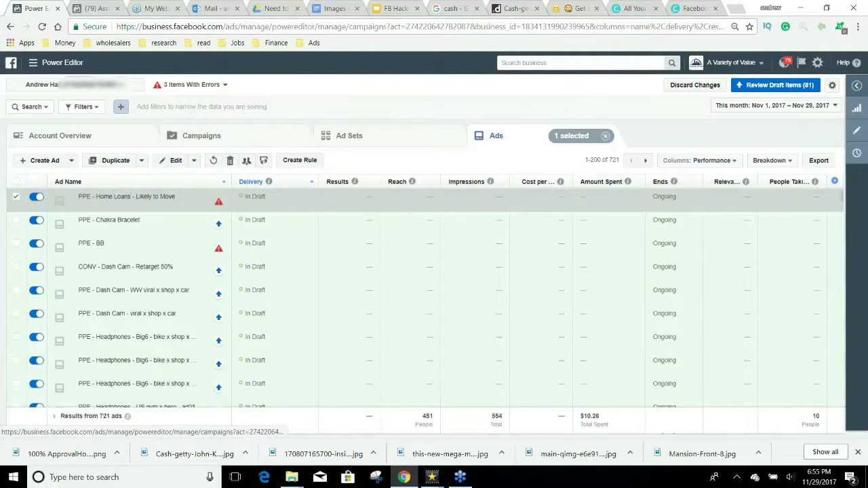
{"action": "left_click", "coordinate": [46, 162]}
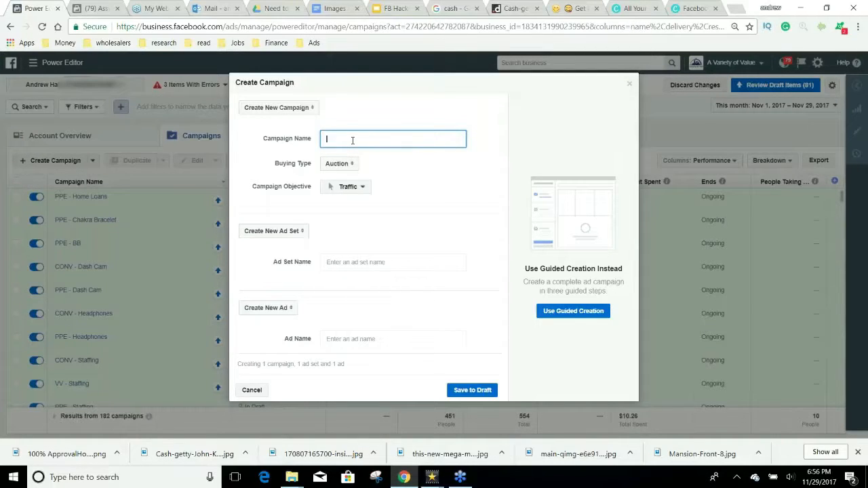
{"action": "type", "text": "TRAF - RTHome Loans"}
{"action": "type", "text": "RT"}
{"action": "left_click_drag", "start_coordinate": [396, 140], "coordinate": [327, 137]}
{"action": "key", "text": "ctrl+c"}
{"action": "left_click", "coordinate": [376, 261]}
{"action": "key", "text": "ctrl+v"}
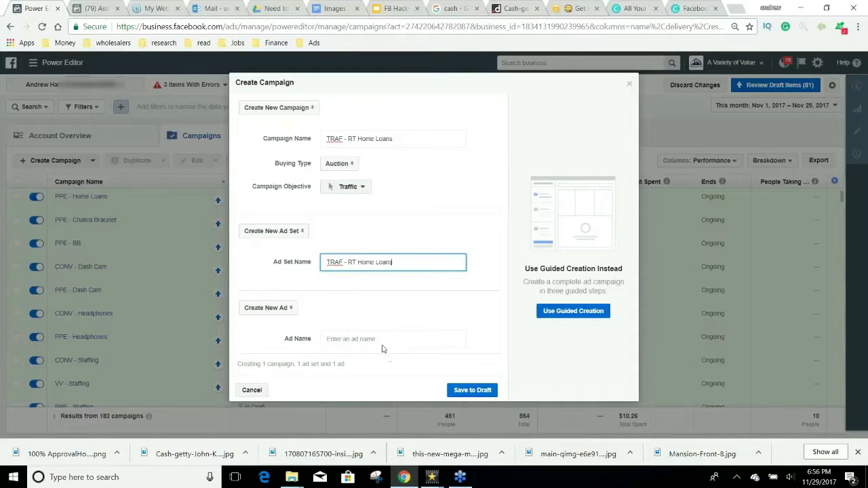
{"action": "left_click", "coordinate": [378, 339]}
{"action": "key", "text": "ctrl+v"}
{"action": "left_click", "coordinate": [475, 388]}
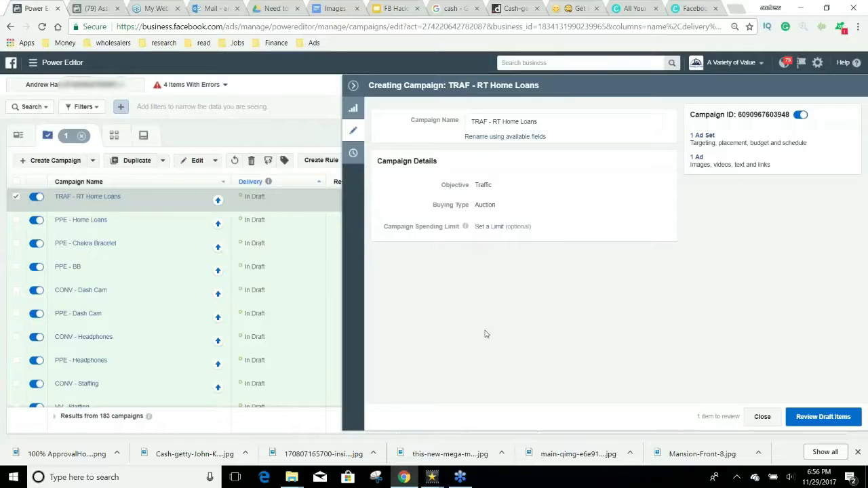
Step: Change the TRAF - RT Home Loans ad set's daily budget from $20.00 to $1
{"action": "left_click", "coordinate": [701, 135]}
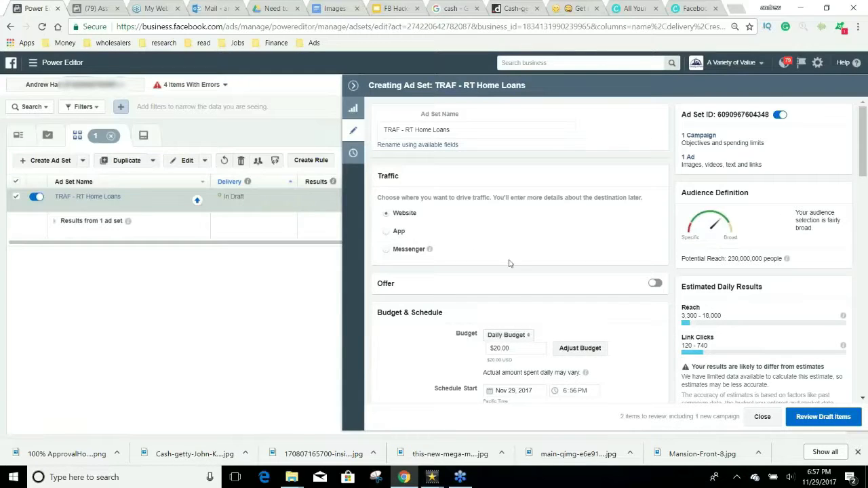
{"action": "left_click", "coordinate": [515, 349]}
{"action": "double_click", "coordinate": [515, 349]}
{"action": "type", "text": "1"}
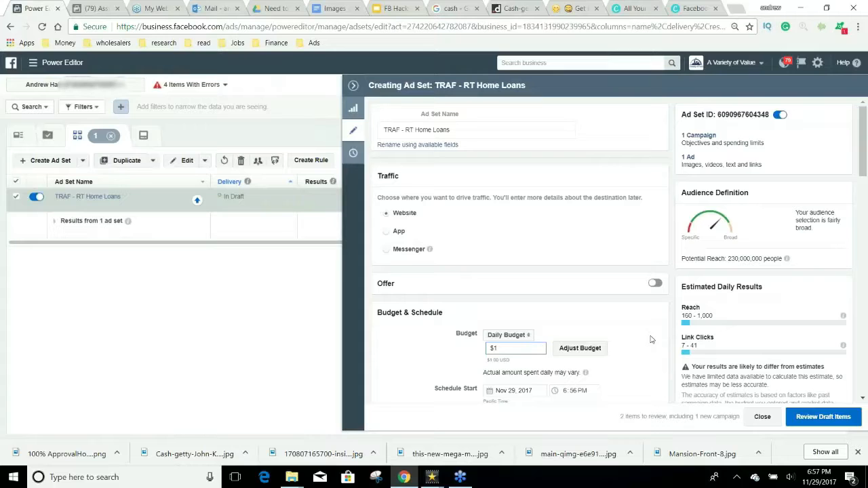
Step: Set the schedule start to Nov 30, 2017 at 12:01 AM, then switch to getemoji.com
{"action": "scroll", "coordinate": [658, 340], "scroll_direction": "down", "scroll_amount": 1}
{"action": "scroll", "coordinate": [658, 340], "scroll_direction": "down", "scroll_amount": 2}
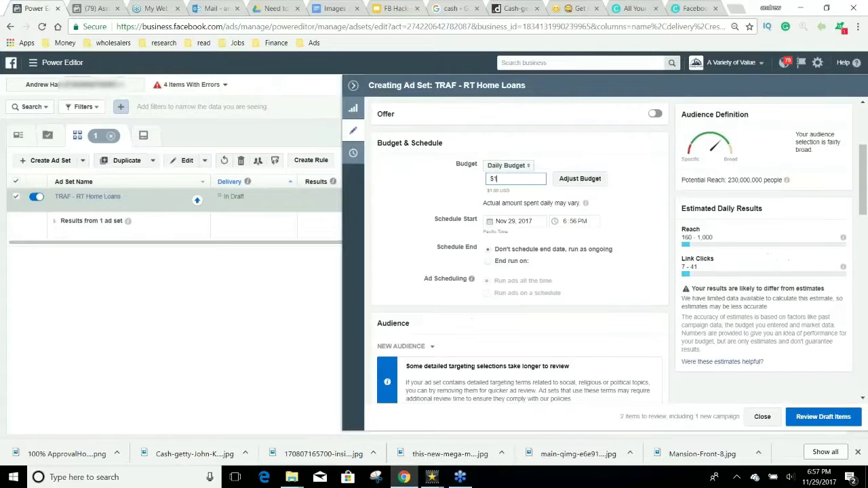
{"action": "left_click", "coordinate": [494, 223]}
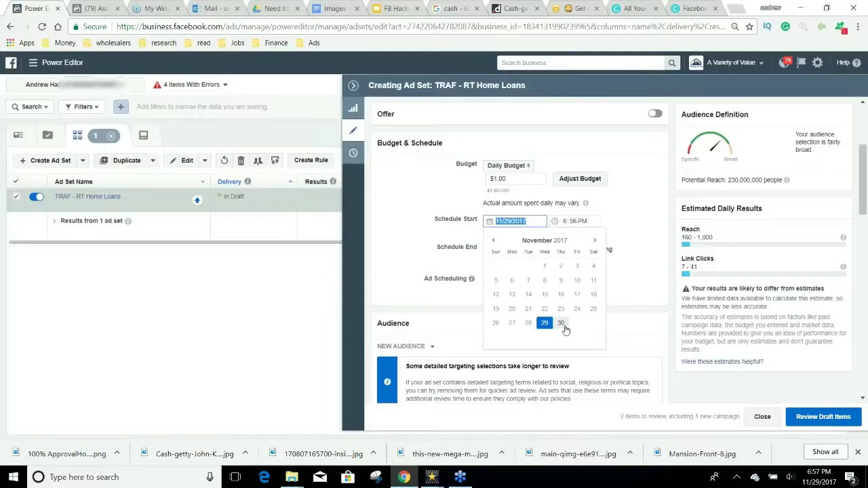
{"action": "left_click", "coordinate": [561, 324]}
{"action": "left_click", "coordinate": [563, 224]}
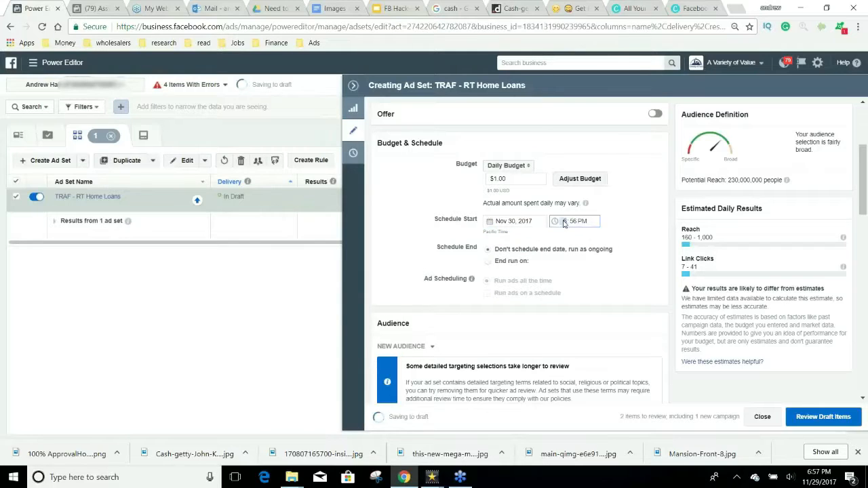
{"action": "type", "text": "1201a"}
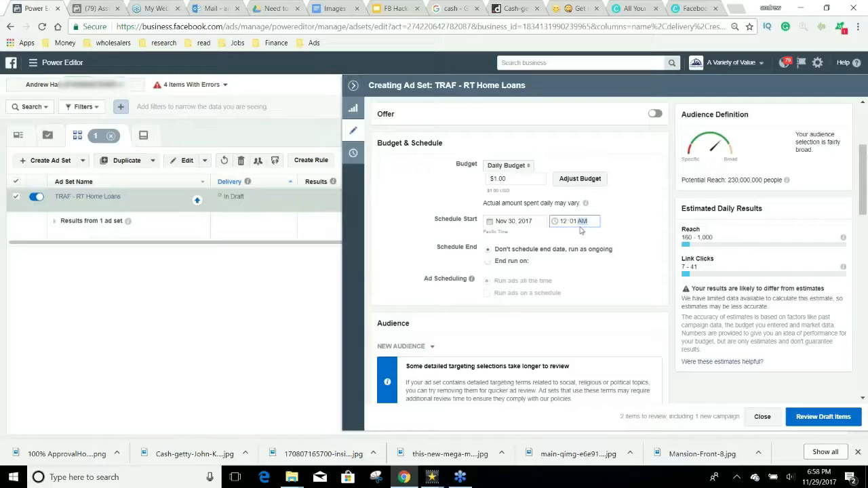
{"action": "left_click", "coordinate": [858, 20]}
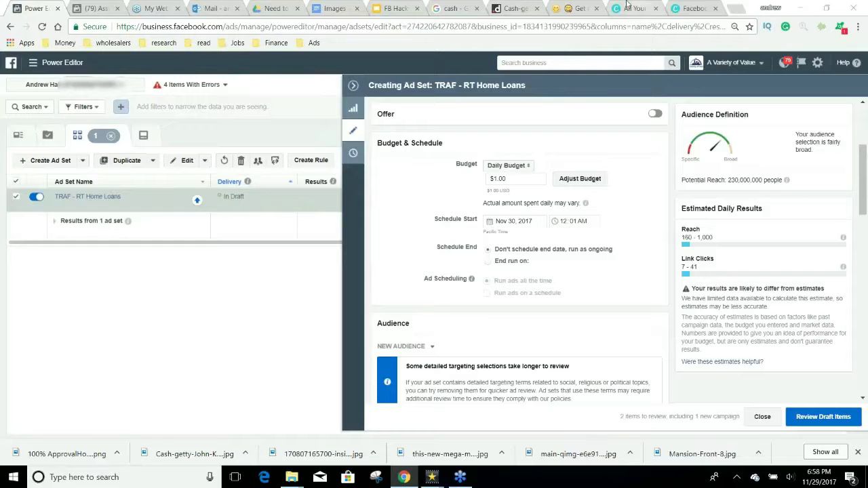
{"action": "left_click", "coordinate": [573, 6]}
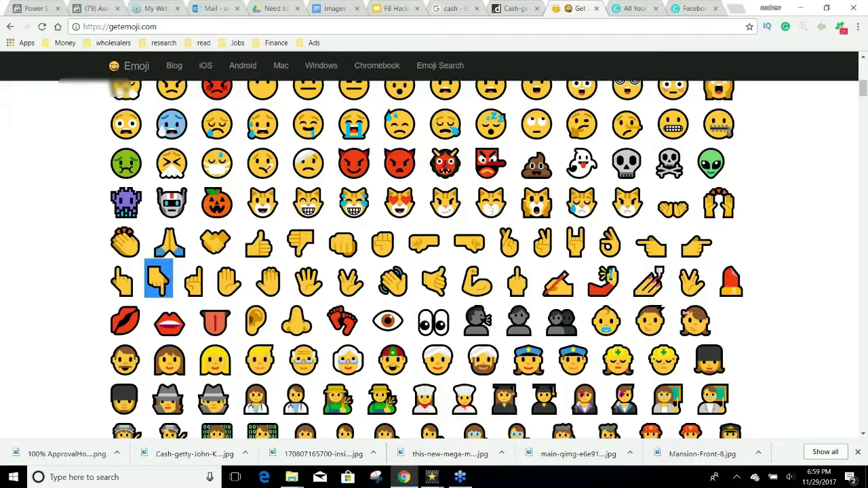
Step: Return to the Power Editor tab showing the TRAF - RT Home Loans ad set draft
{"action": "left_click", "coordinate": [35, 7]}
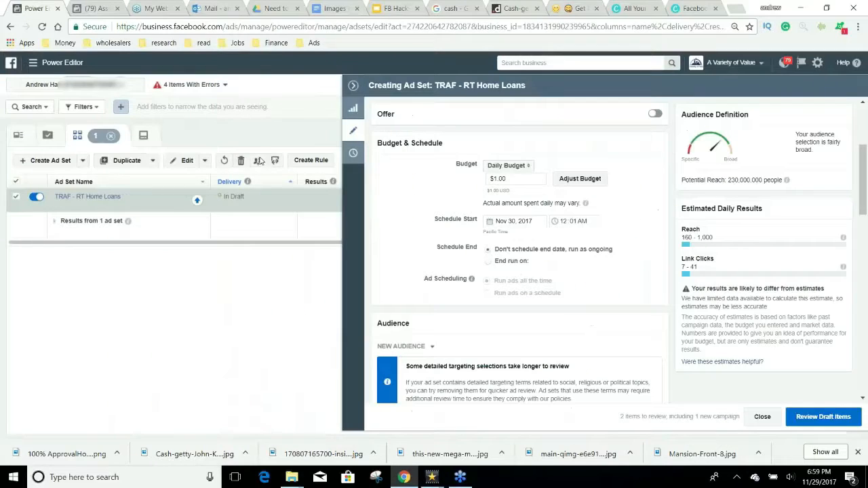
Step: Confirm the 12:01 AM start time and scroll to the Placement section
{"action": "left_click", "coordinate": [636, 257]}
{"action": "scroll", "coordinate": [658, 251], "scroll_direction": "down", "scroll_amount": 10}
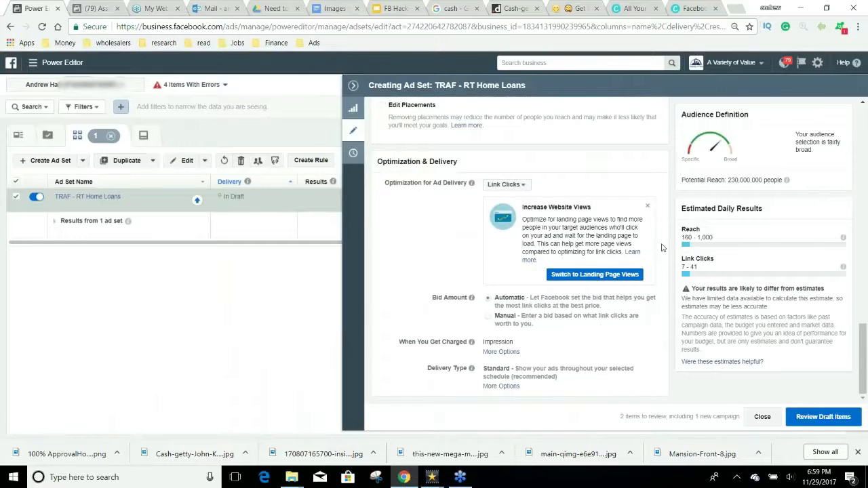
{"action": "scroll", "coordinate": [587, 325], "scroll_direction": "up", "scroll_amount": 4}
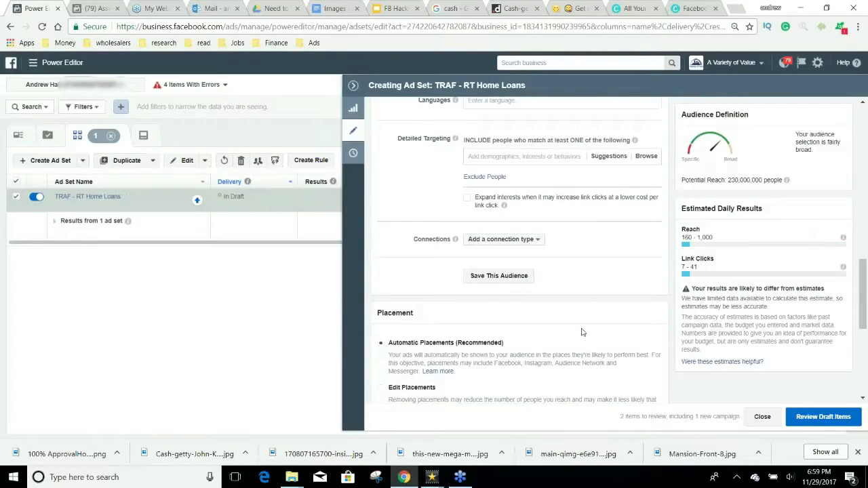
{"action": "scroll", "coordinate": [579, 332], "scroll_direction": "up", "scroll_amount": 1}
{"action": "scroll", "coordinate": [579, 332], "scroll_direction": "up", "scroll_amount": 10}
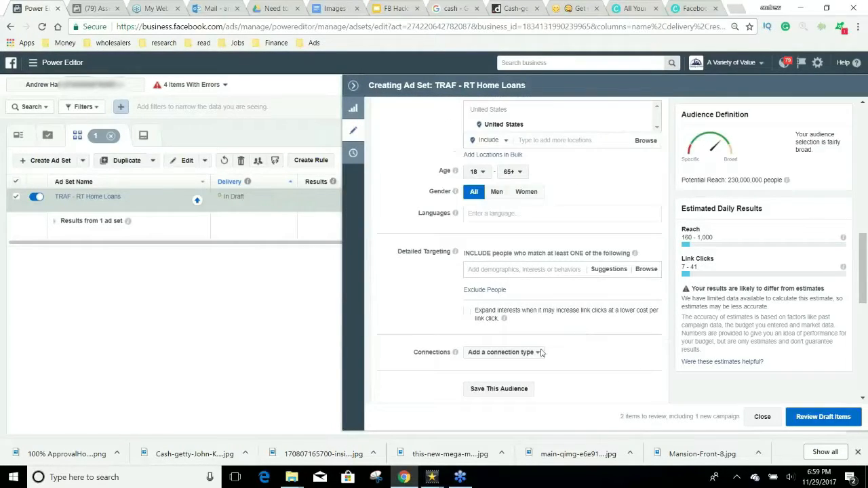
{"action": "scroll", "coordinate": [598, 363], "scroll_direction": "down", "scroll_amount": 15}
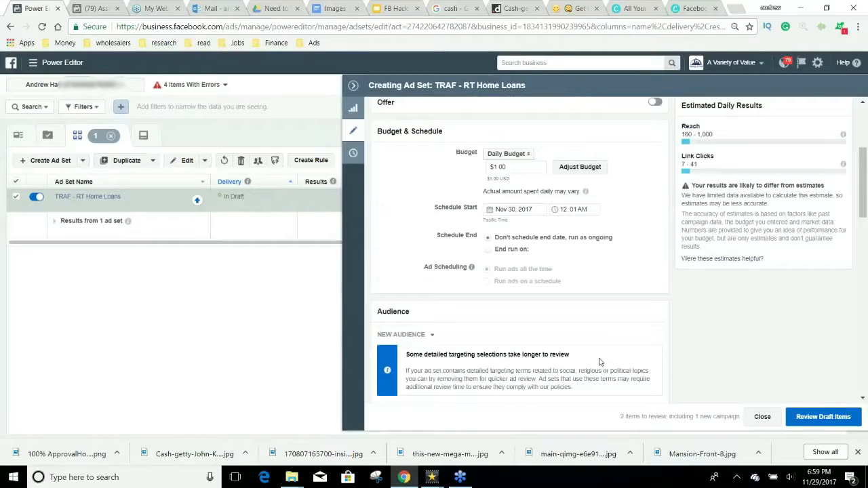
{"action": "scroll", "coordinate": [598, 363], "scroll_direction": "down", "scroll_amount": 1}
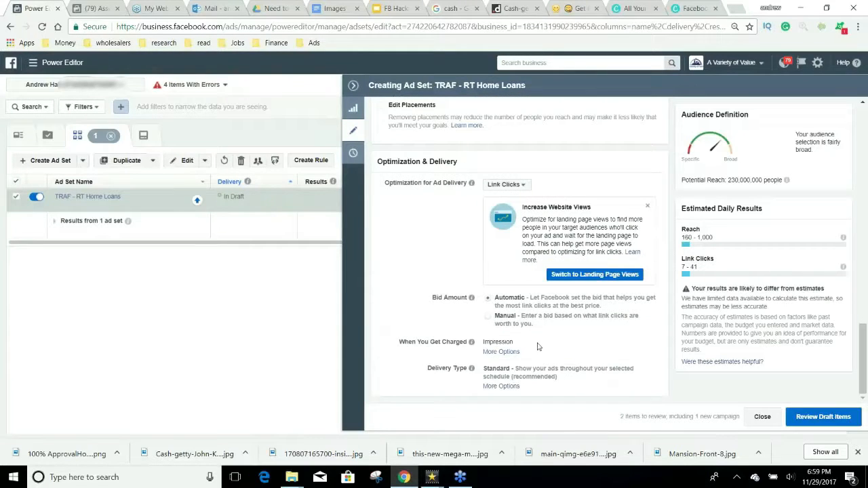
{"action": "scroll", "coordinate": [471, 339], "scroll_direction": "up", "scroll_amount": 5}
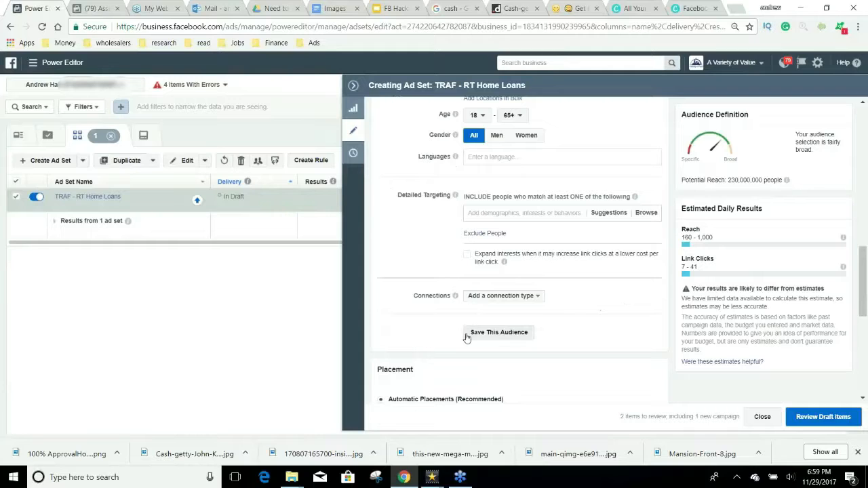
{"action": "scroll", "coordinate": [407, 328], "scroll_direction": "down", "scroll_amount": 1}
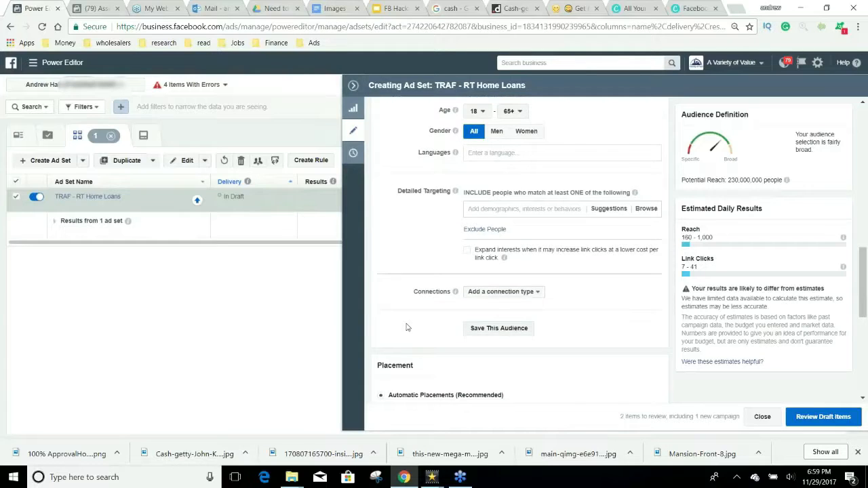
Step: Choose Edit Placements, keeping all mobile devices and no Wi-Fi-only restriction
{"action": "left_click", "coordinate": [381, 390]}
{"action": "scroll", "coordinate": [546, 379], "scroll_direction": "down", "scroll_amount": 3}
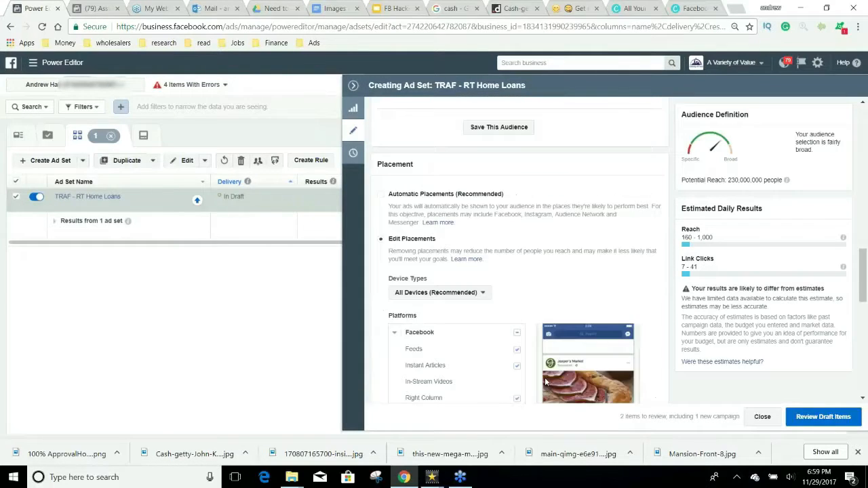
{"action": "scroll", "coordinate": [546, 381], "scroll_direction": "down", "scroll_amount": 8}
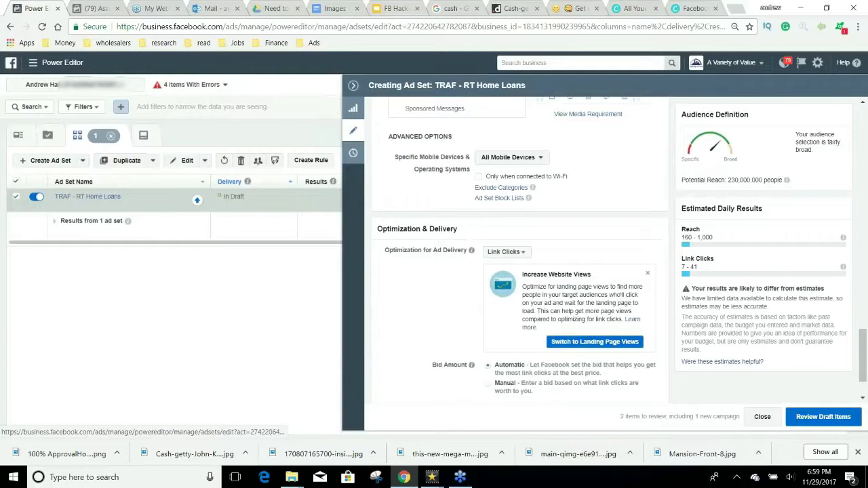
{"action": "left_click", "coordinate": [542, 158]}
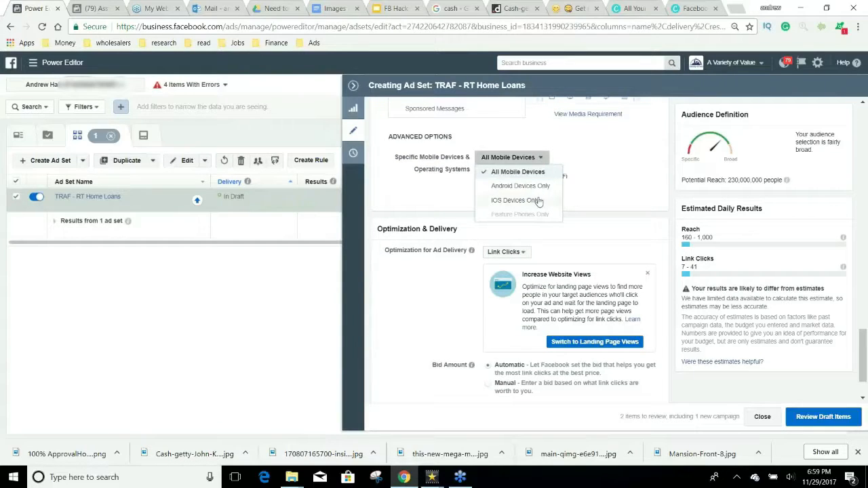
{"action": "left_click", "coordinate": [516, 172]}
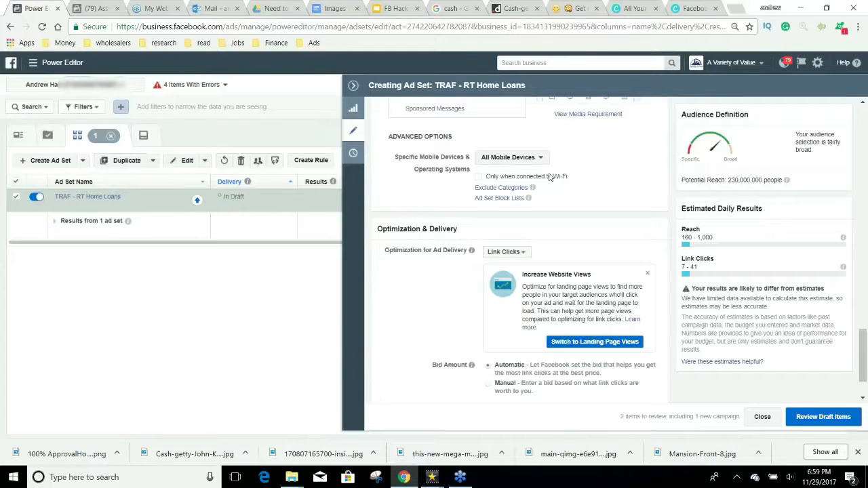
{"action": "left_click", "coordinate": [549, 177]}
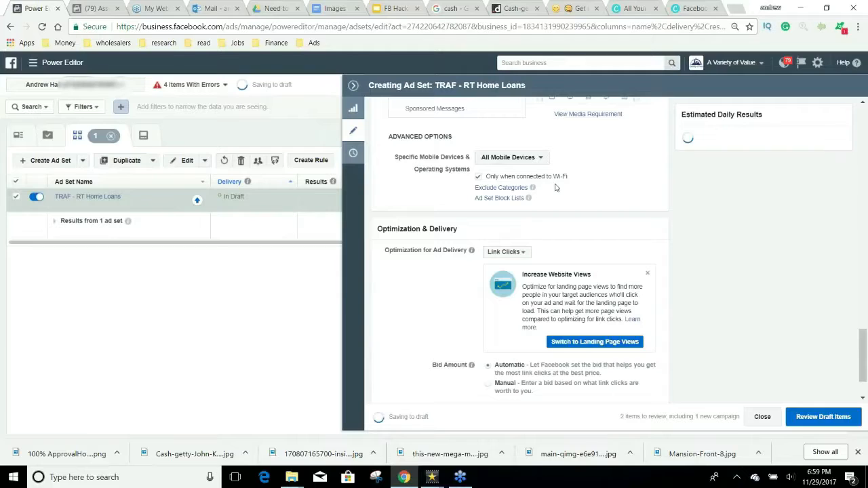
{"action": "left_click", "coordinate": [563, 177]}
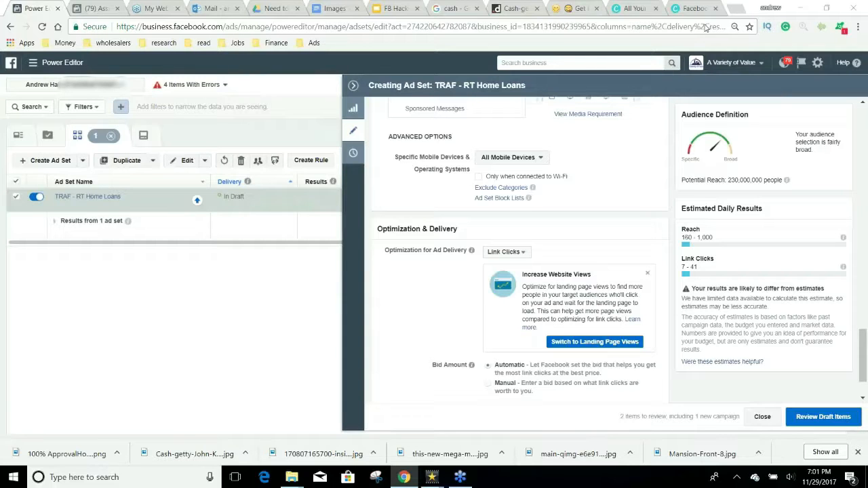
Step: In Canva, expand the full Create a design list and browse its categories
{"action": "left_click", "coordinate": [633, 9]}
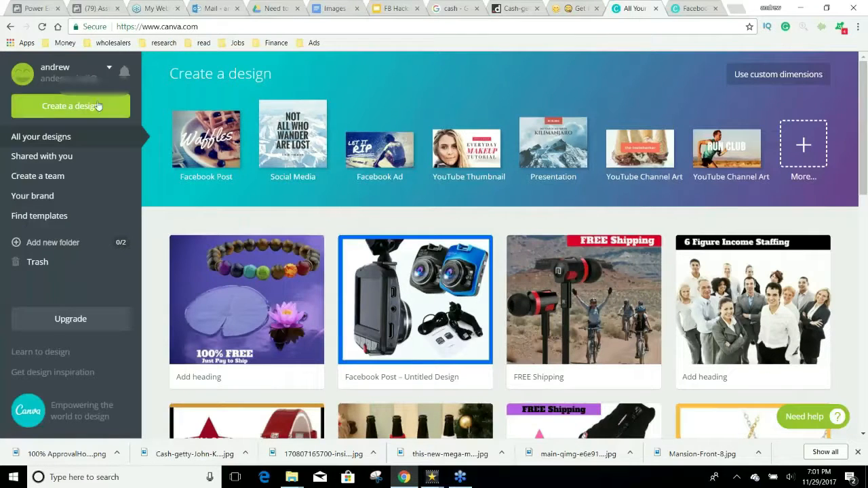
{"action": "left_click", "coordinate": [804, 145]}
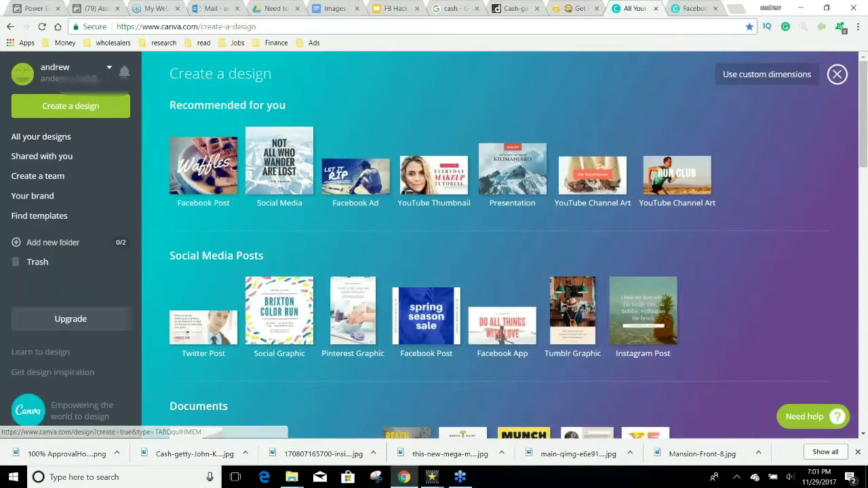
{"action": "scroll", "coordinate": [499, 203], "scroll_direction": "down", "scroll_amount": 10}
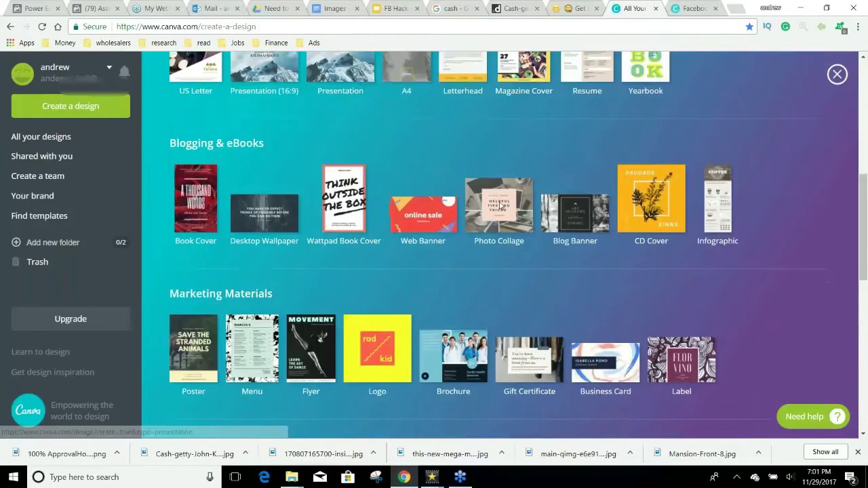
{"action": "scroll", "coordinate": [499, 205], "scroll_direction": "down", "scroll_amount": 4}
{"action": "scroll", "coordinate": [499, 205], "scroll_direction": "up", "scroll_amount": 5}
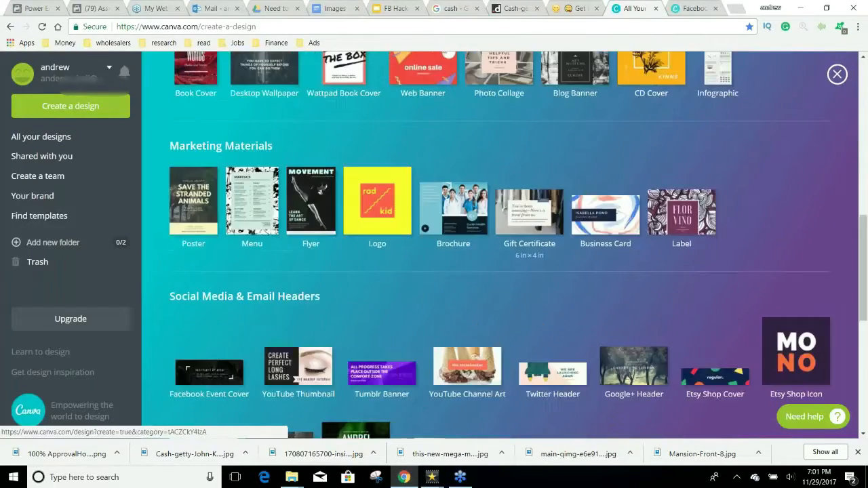
{"action": "scroll", "coordinate": [499, 205], "scroll_direction": "down", "scroll_amount": 2}
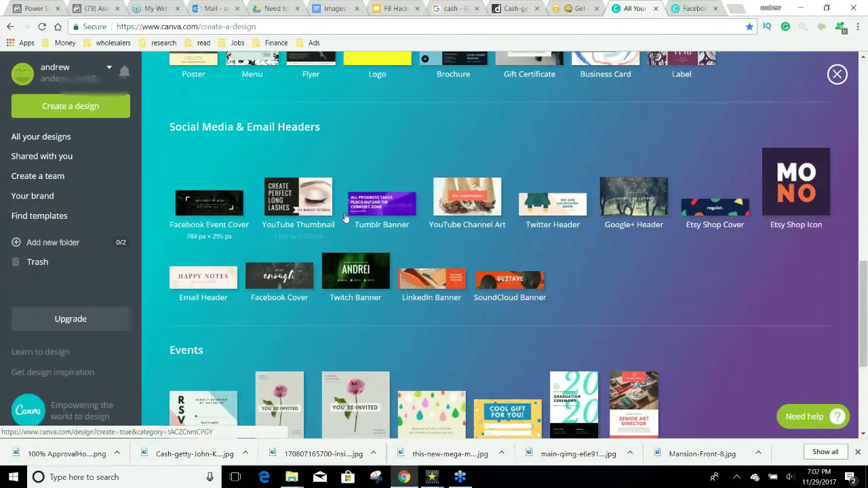
{"action": "scroll", "coordinate": [197, 214], "scroll_direction": "up", "scroll_amount": 4}
{"action": "scroll", "coordinate": [427, 167], "scroll_direction": "up", "scroll_amount": 6}
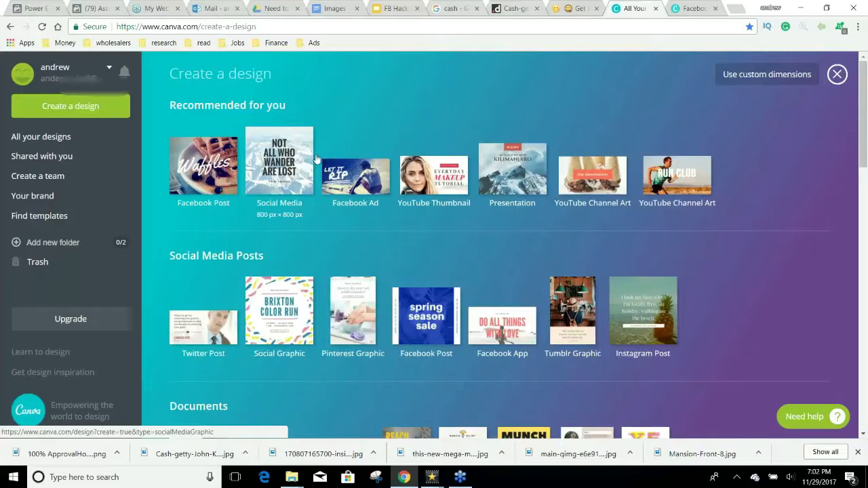
Step: Try a 1200 custom design size, cancel it, and start a Facebook Post design instead
{"action": "left_click", "coordinate": [776, 76]}
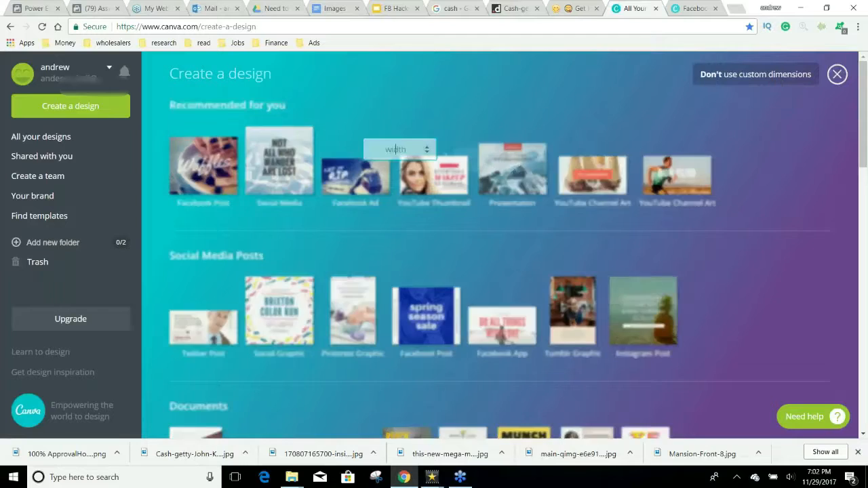
{"action": "type", "text": "1"}
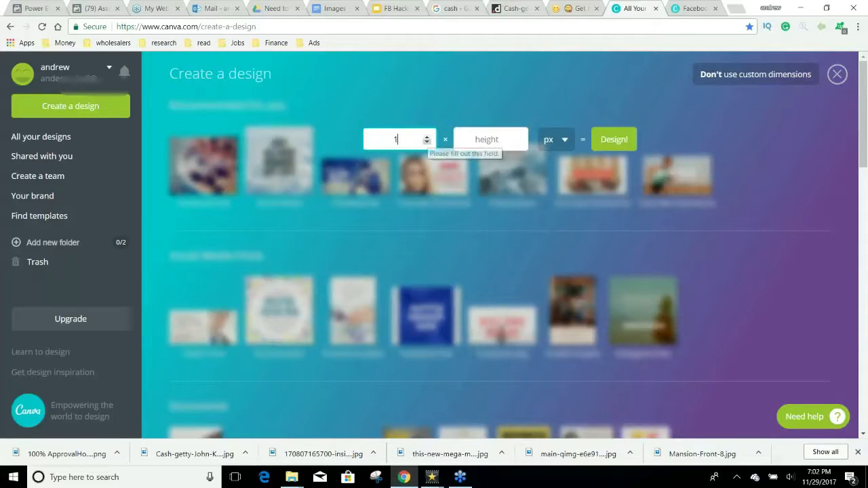
{"action": "type", "text": "200"}
{"action": "left_click", "coordinate": [489, 139]}
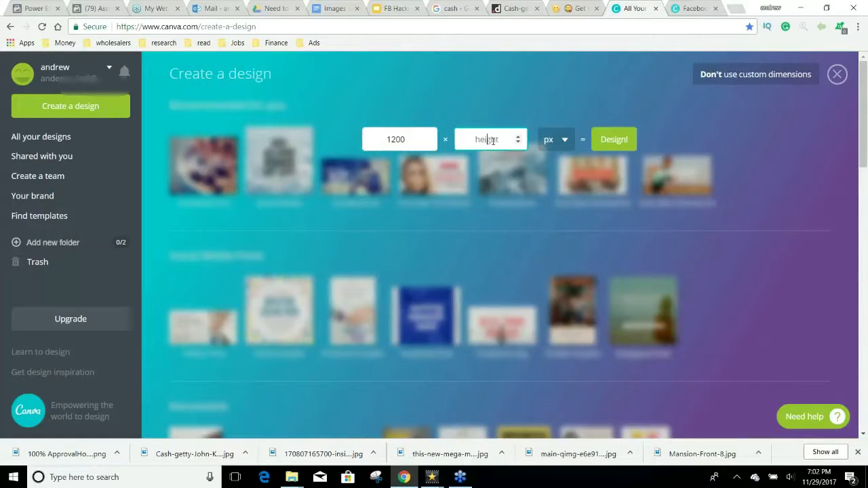
{"action": "type", "text": "1200"}
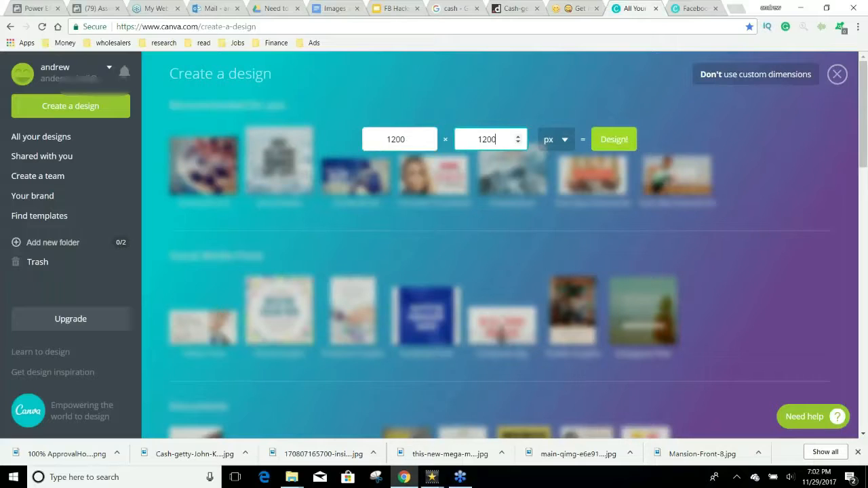
{"action": "left_click", "coordinate": [728, 118]}
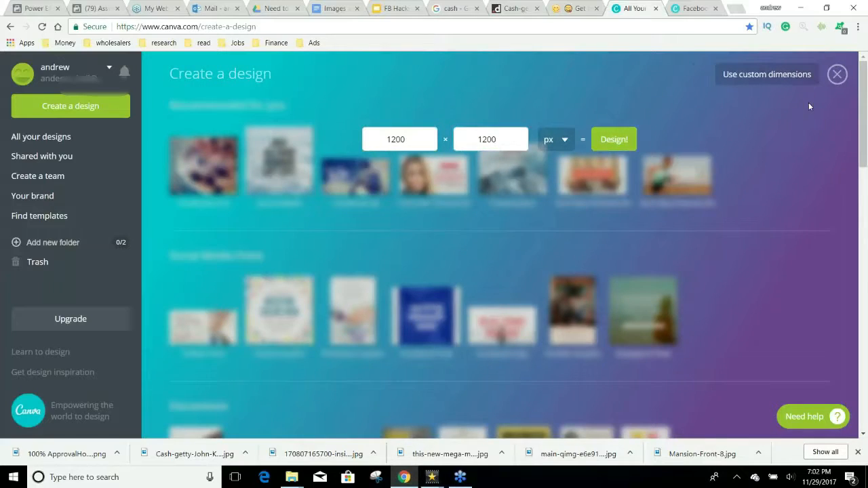
{"action": "left_click", "coordinate": [224, 164]}
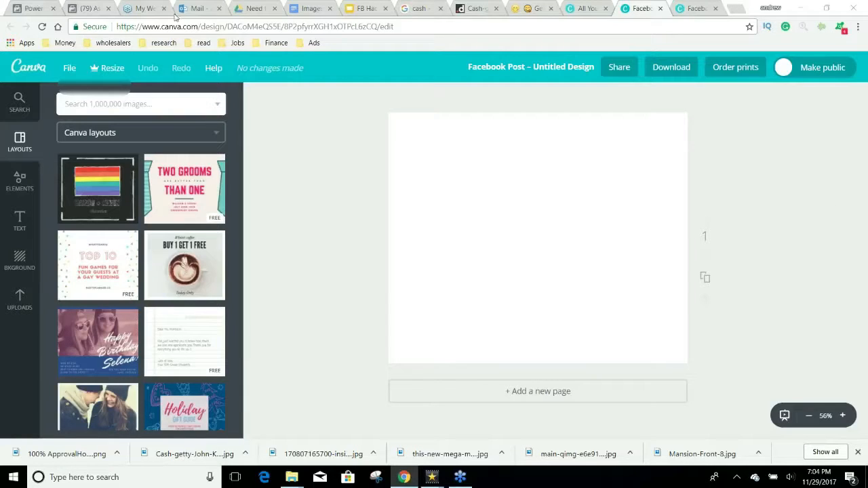
Step: From the Asset Library tab, open Business Settings via the main menu
{"action": "left_click", "coordinate": [40, 7]}
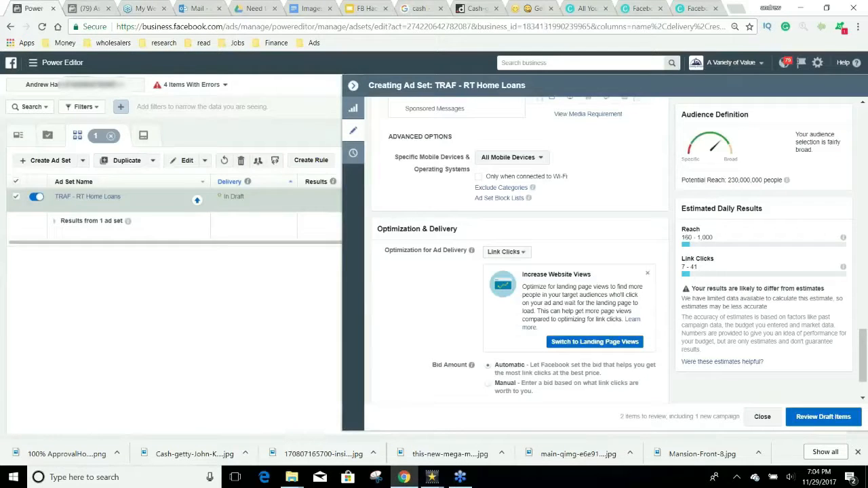
{"action": "left_click", "coordinate": [89, 6]}
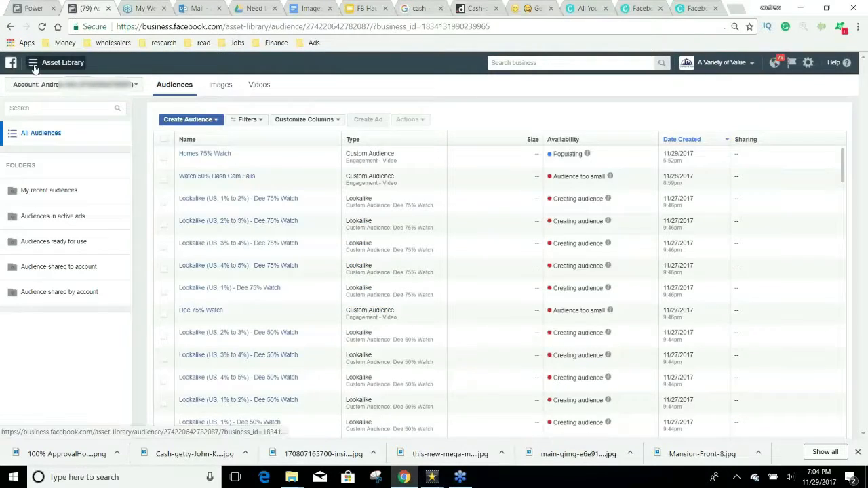
{"action": "left_click", "coordinate": [33, 62]}
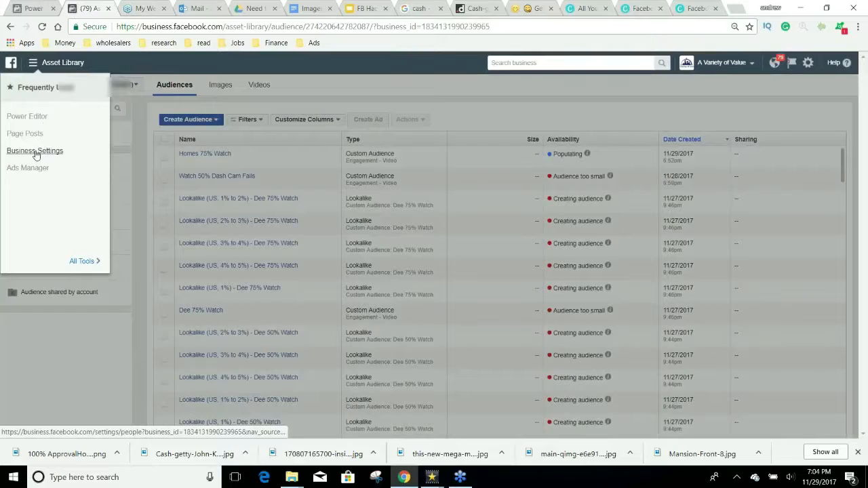
{"action": "left_click", "coordinate": [35, 152]}
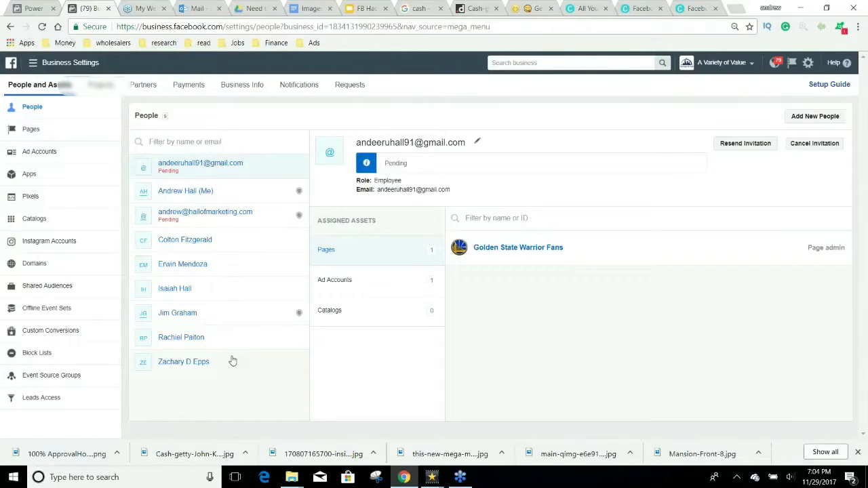
Step: Look over the business's Pages and Ad Accounts, then return to People and start Add New People
{"action": "left_click", "coordinate": [66, 135]}
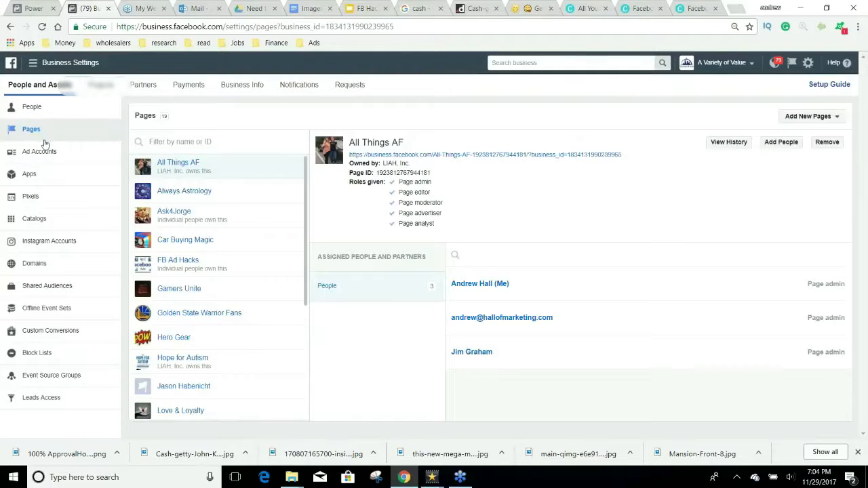
{"action": "left_click", "coordinate": [48, 157]}
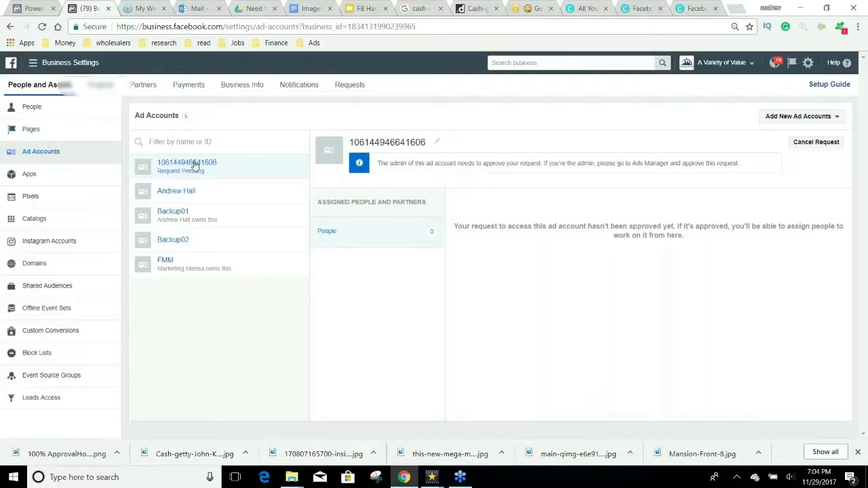
{"action": "left_click", "coordinate": [51, 102]}
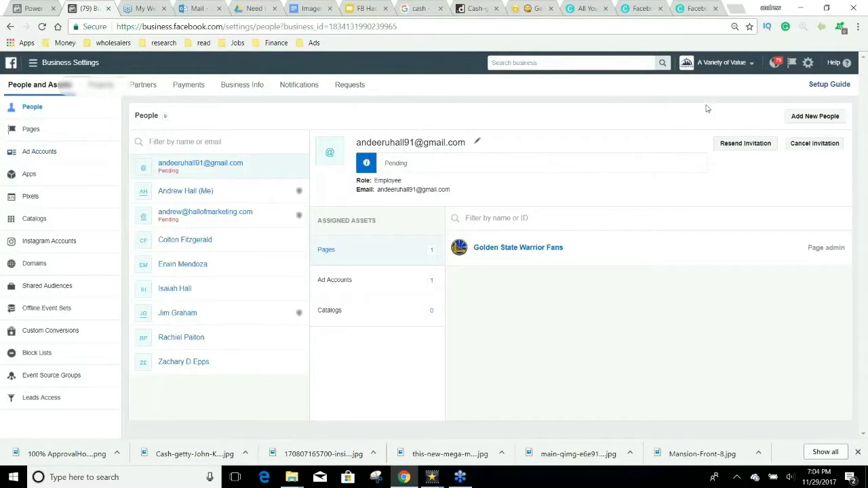
{"action": "left_click", "coordinate": [836, 118]}
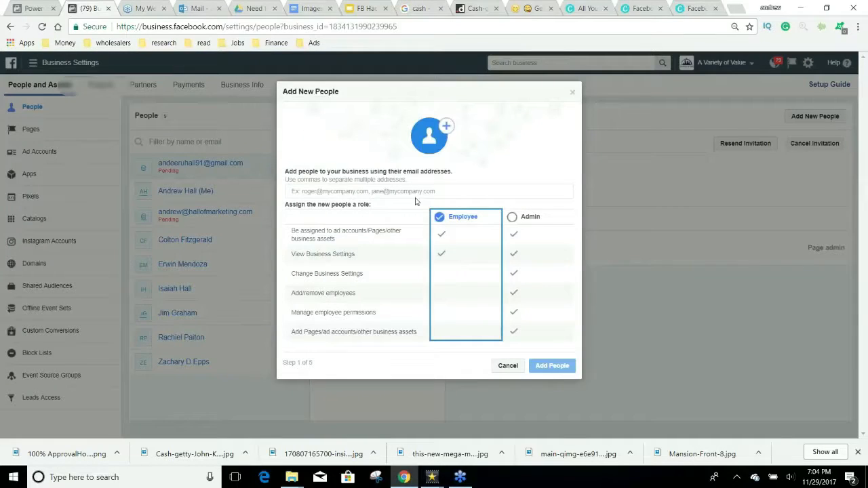
Step: Enter a new person's e-mail with the Admin role, then close the dialog without adding them
{"action": "left_click", "coordinate": [418, 191]}
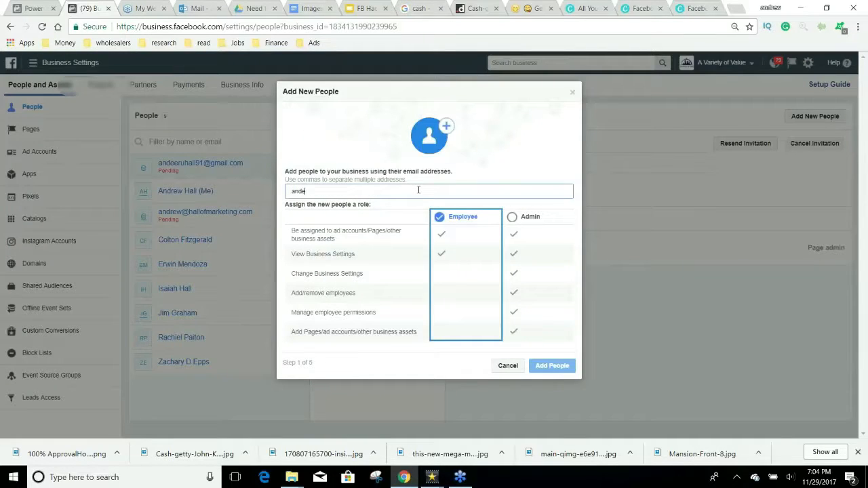
{"action": "left_click", "coordinate": [512, 217]}
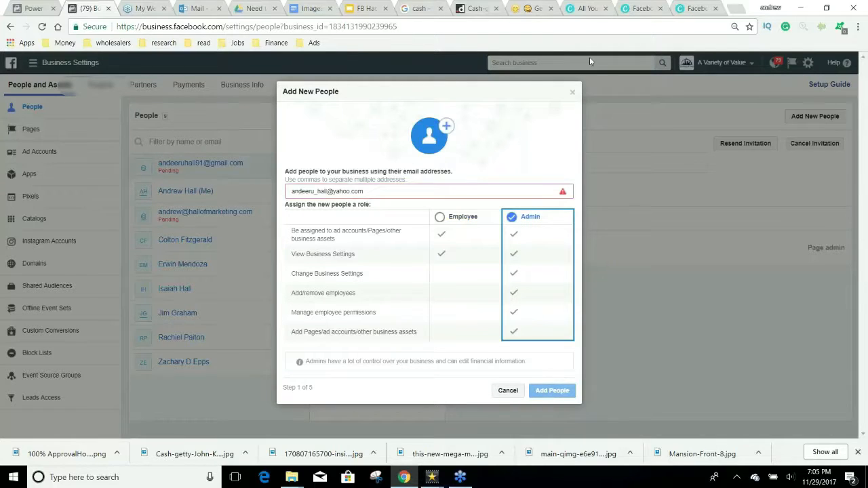
{"action": "left_click", "coordinate": [573, 92]}
Step: Open and close the business accounts dropdown without switching accounts
{"action": "left_click", "coordinate": [727, 62]}
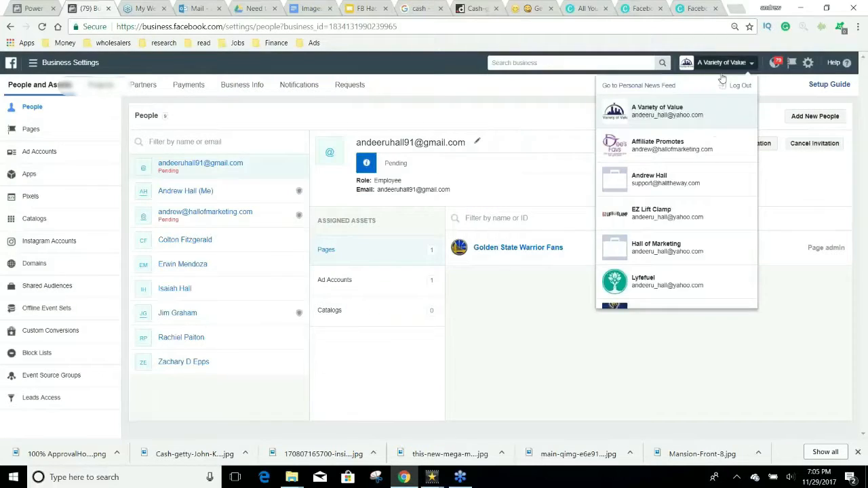
{"action": "scroll", "coordinate": [678, 176], "scroll_direction": "down", "scroll_amount": 3}
{"action": "scroll", "coordinate": [682, 182], "scroll_direction": "up", "scroll_amount": 3}
{"action": "left_click", "coordinate": [670, 376]}
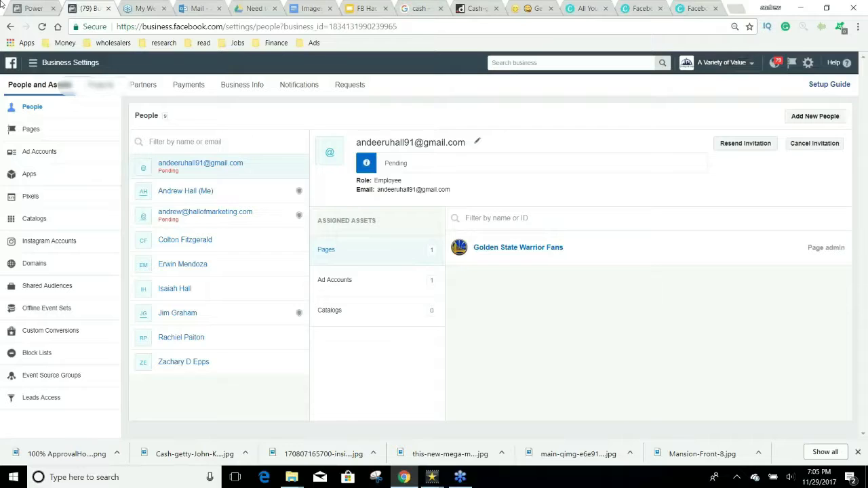
Step: In Power Editor, collapse the ad set panel and list ad sets of the CONV and PPE Dash Cam campaigns
{"action": "left_click", "coordinate": [42, 5]}
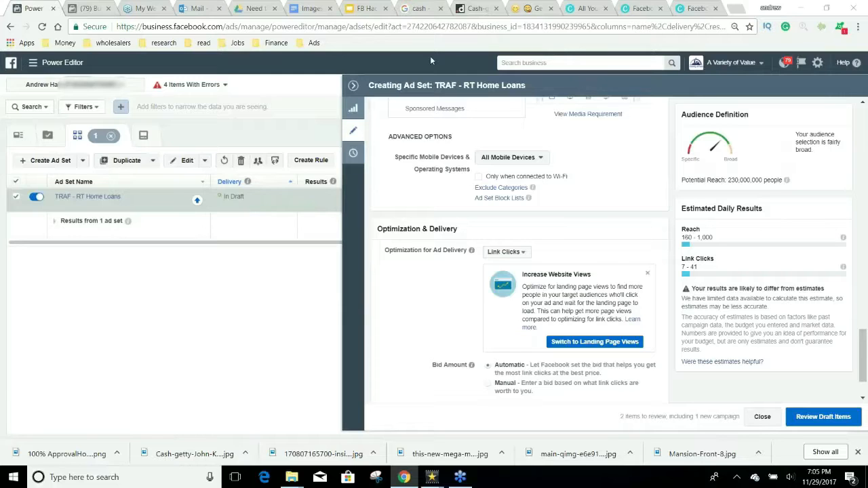
{"action": "left_click", "coordinate": [353, 86]}
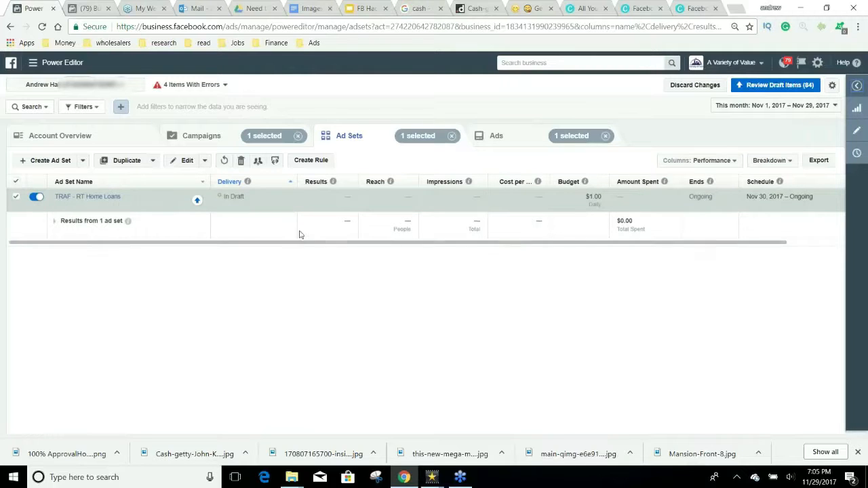
{"action": "left_click", "coordinate": [193, 136]}
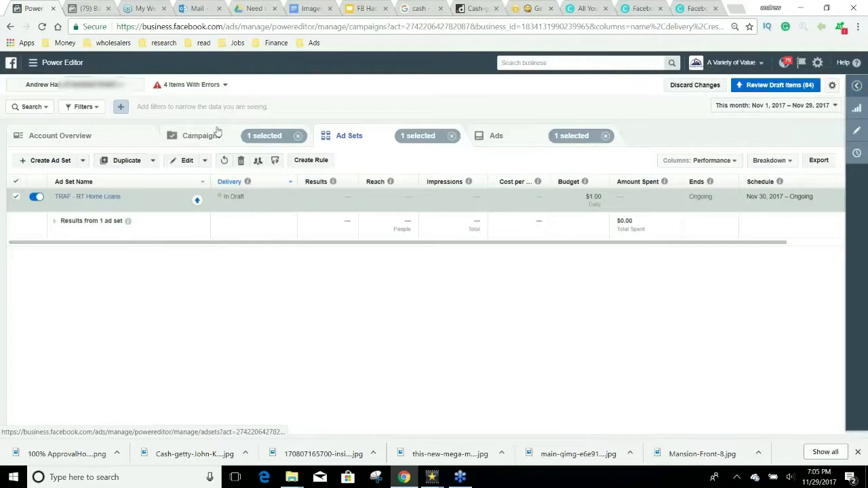
{"action": "scroll", "coordinate": [155, 219], "scroll_direction": "down", "scroll_amount": 2}
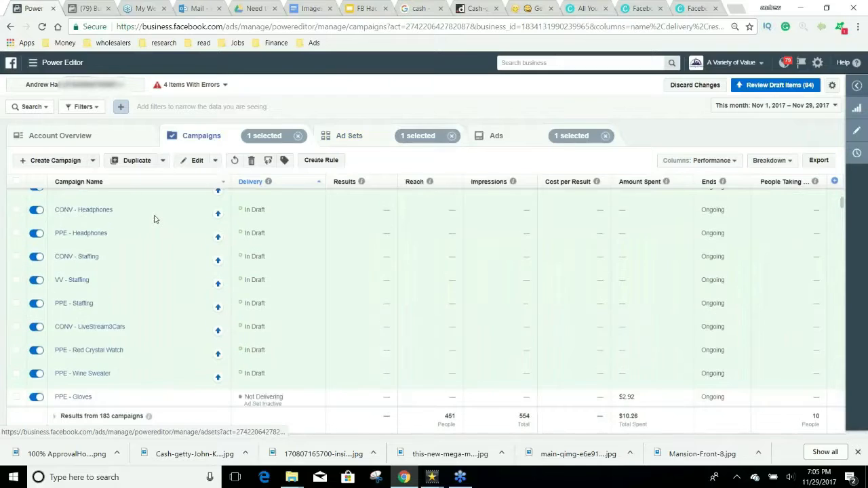
{"action": "scroll", "coordinate": [155, 219], "scroll_direction": "up", "scroll_amount": 1}
{"action": "scroll", "coordinate": [155, 219], "scroll_direction": "up", "scroll_amount": 1}
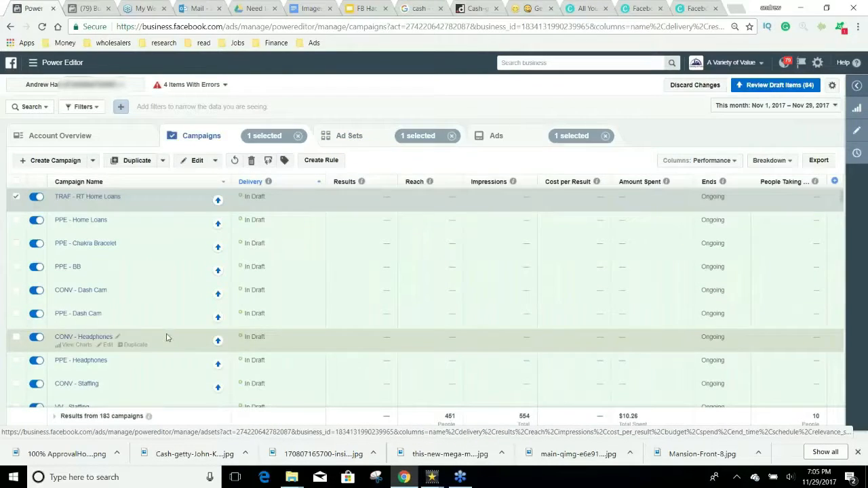
{"action": "left_click", "coordinate": [158, 288]}
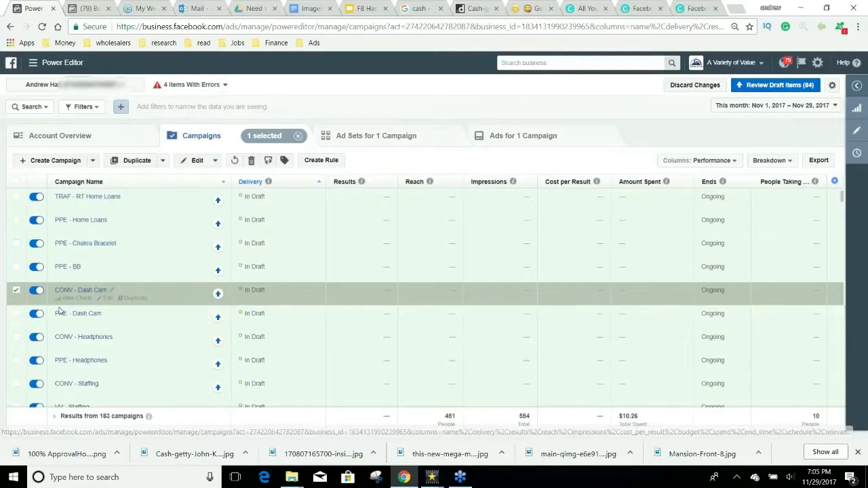
{"action": "left_click", "coordinate": [16, 313]}
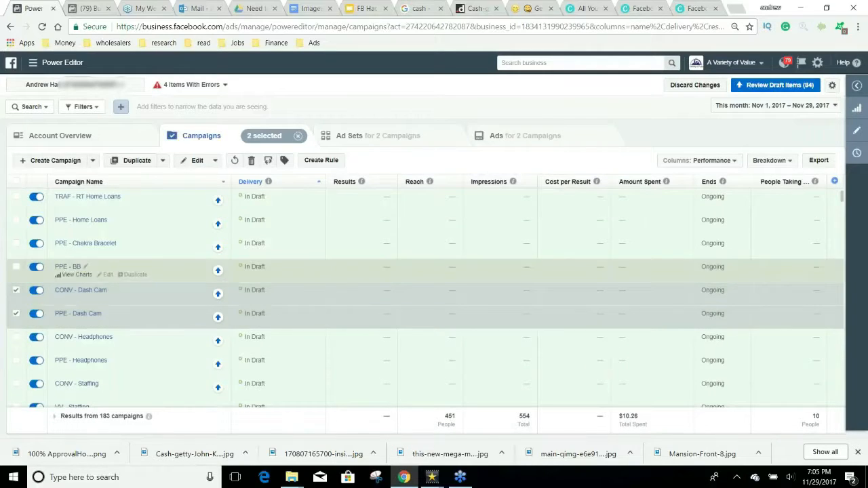
{"action": "left_click", "coordinate": [366, 135]}
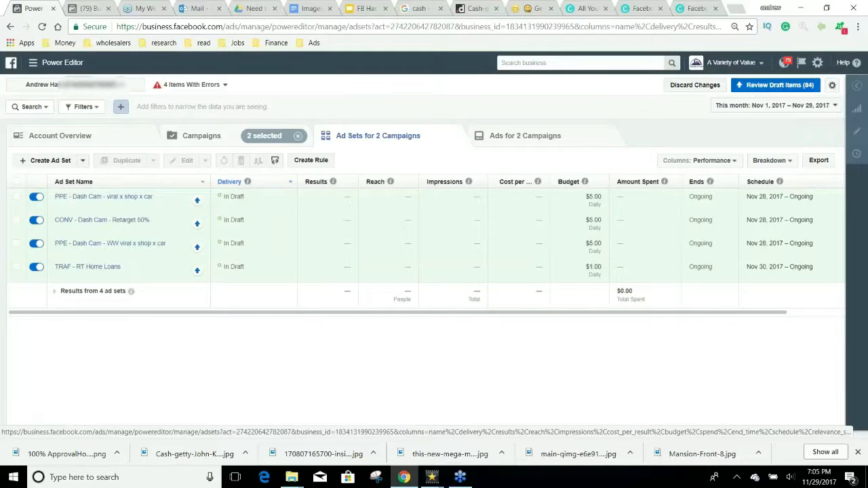
Step: Swap the selection to the PPE and CONV Headphones campaigns and list their ad sets
{"action": "left_click", "coordinate": [211, 129]}
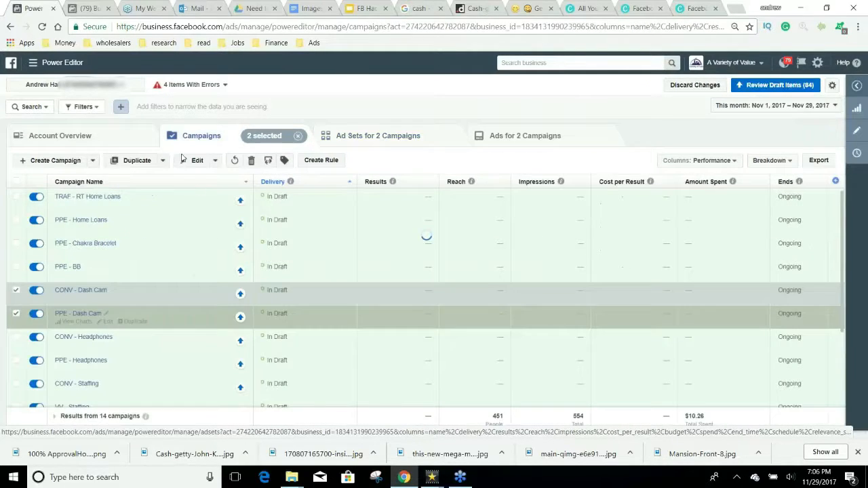
{"action": "left_click", "coordinate": [16, 290]}
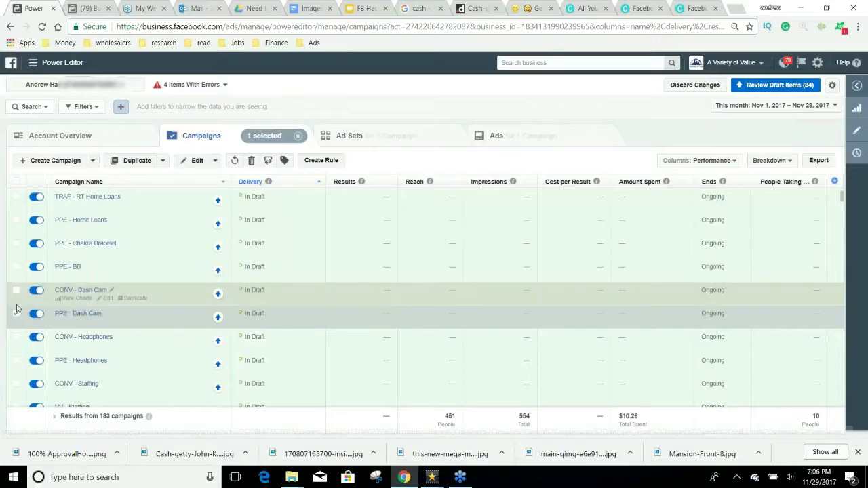
{"action": "left_click", "coordinate": [16, 313]}
{"action": "left_click", "coordinate": [17, 361]}
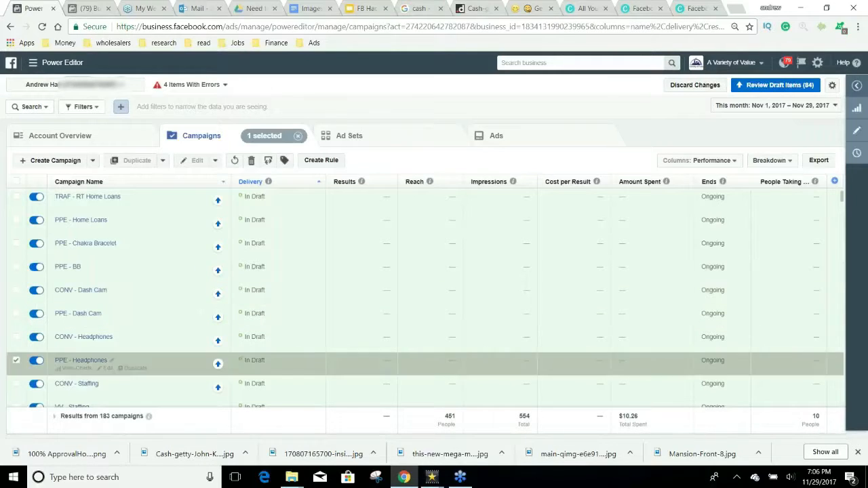
{"action": "left_click", "coordinate": [16, 337]}
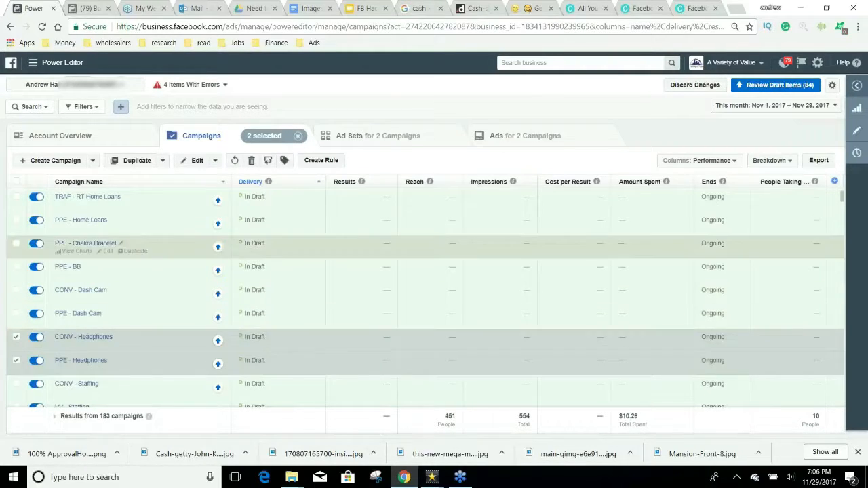
{"action": "left_click", "coordinate": [378, 135]}
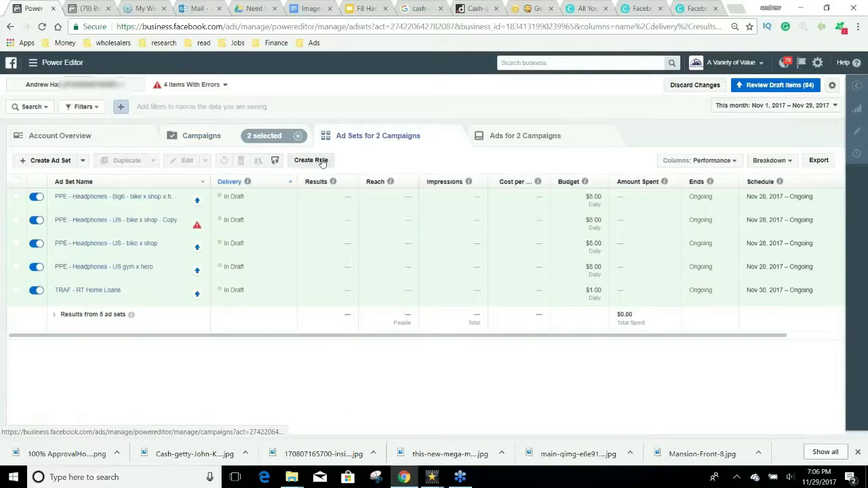
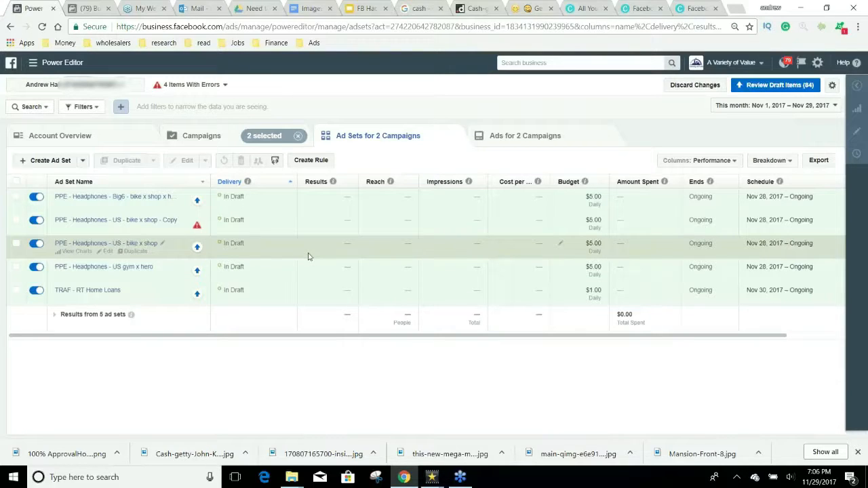
Step: Show the ads for the PPE and CONV Headphones campaigns
{"action": "left_click", "coordinate": [507, 145]}
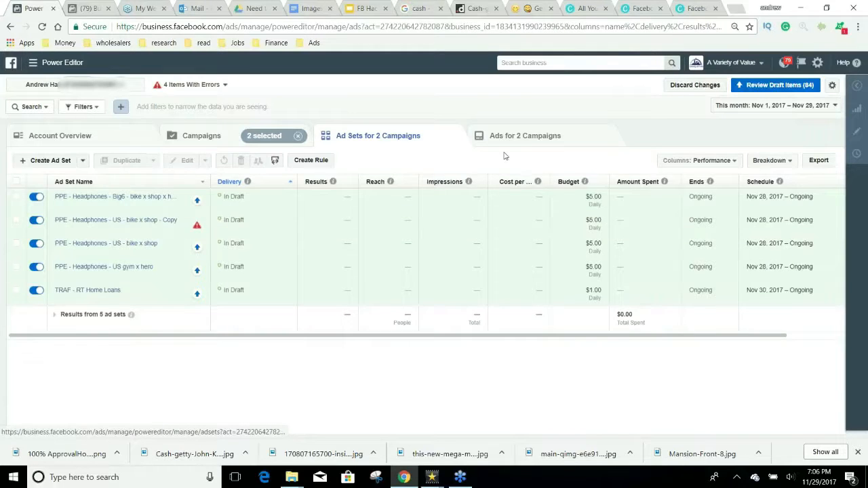
Step: Check the FREE Shipping headphones Facebook Post design in Canva, then return to Power Editor
{"action": "left_click", "coordinate": [583, 8]}
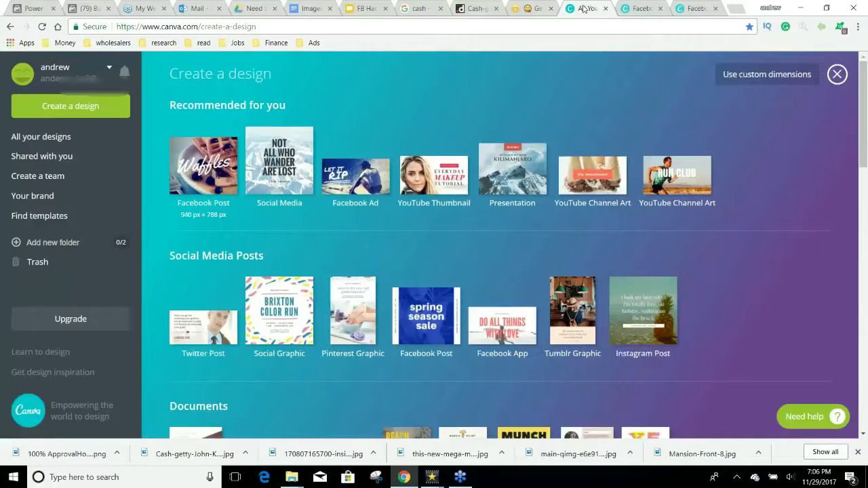
{"action": "left_click", "coordinate": [85, 139]}
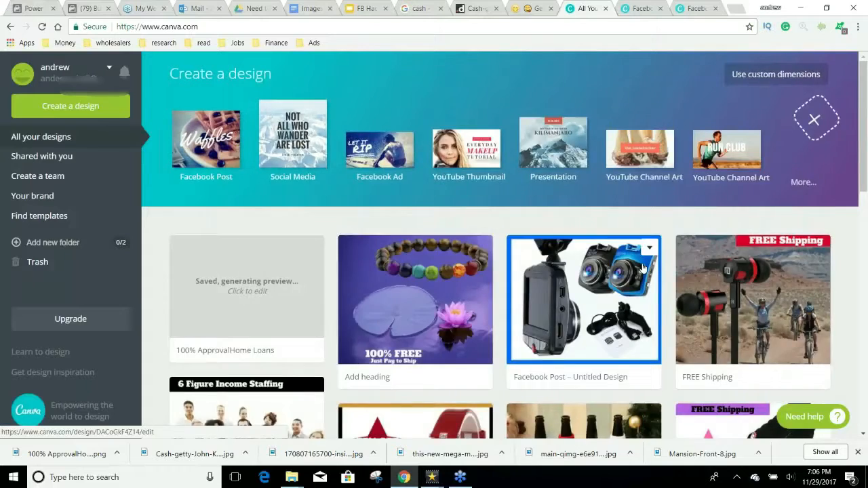
{"action": "left_click", "coordinate": [583, 318]}
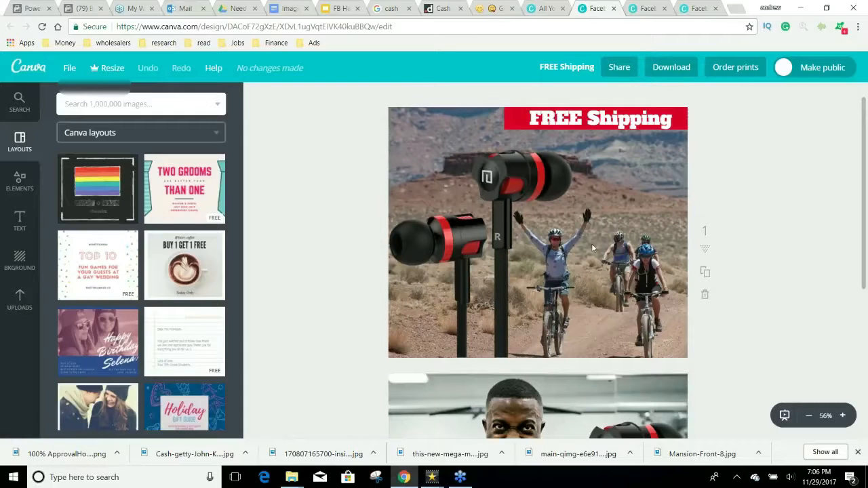
{"action": "left_click", "coordinate": [31, 8]}
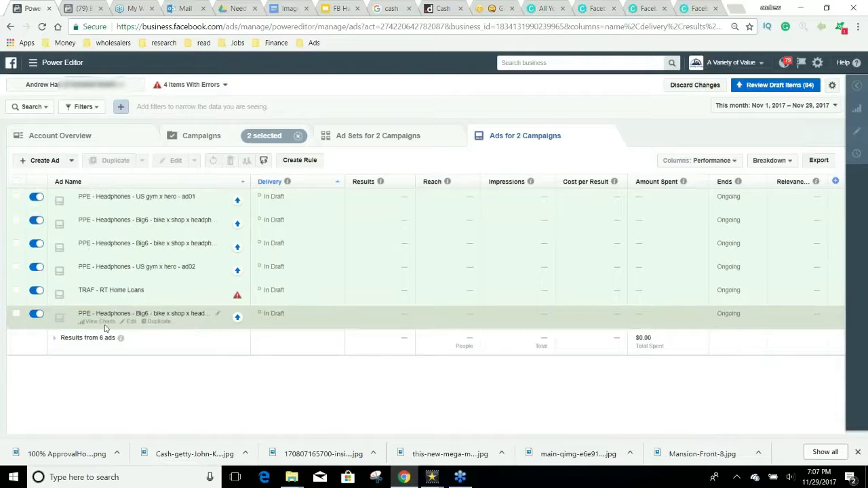
Step: Select the last headphones ad and open its settings for review
{"action": "left_click", "coordinate": [124, 329]}
{"action": "left_click", "coordinate": [129, 322]}
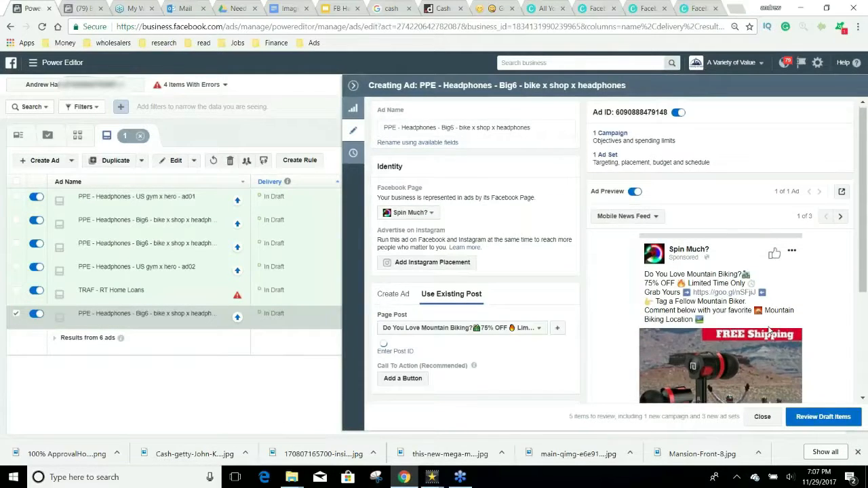
{"action": "scroll", "coordinate": [769, 330], "scroll_direction": "down", "scroll_amount": 2}
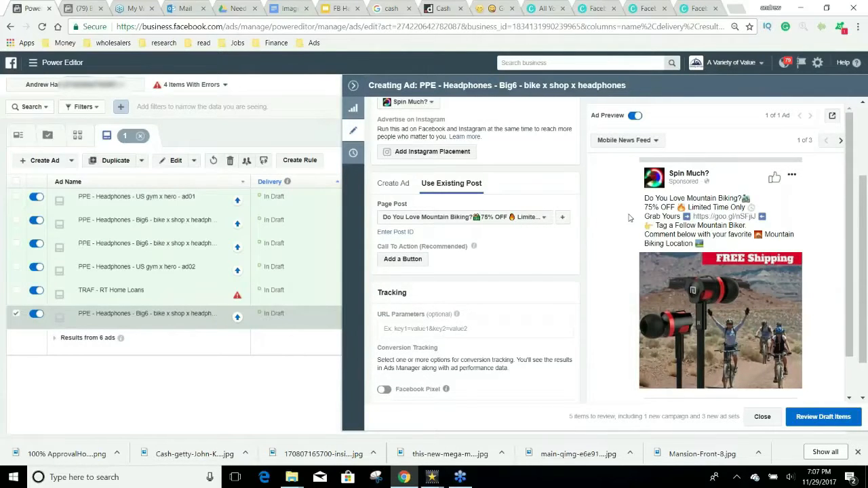
{"action": "scroll", "coordinate": [631, 217], "scroll_direction": "up", "scroll_amount": 3}
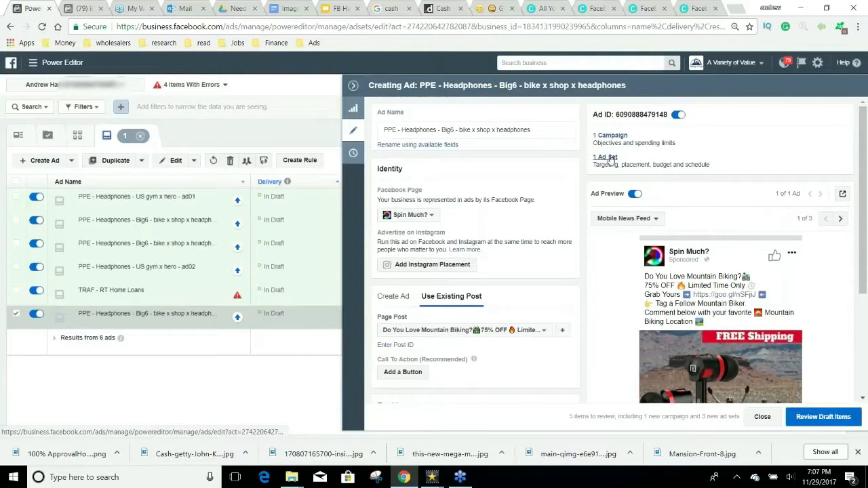
Step: Review the bike x shop ad set's targeting and placements, then go to the Canva design
{"action": "left_click", "coordinate": [605, 168]}
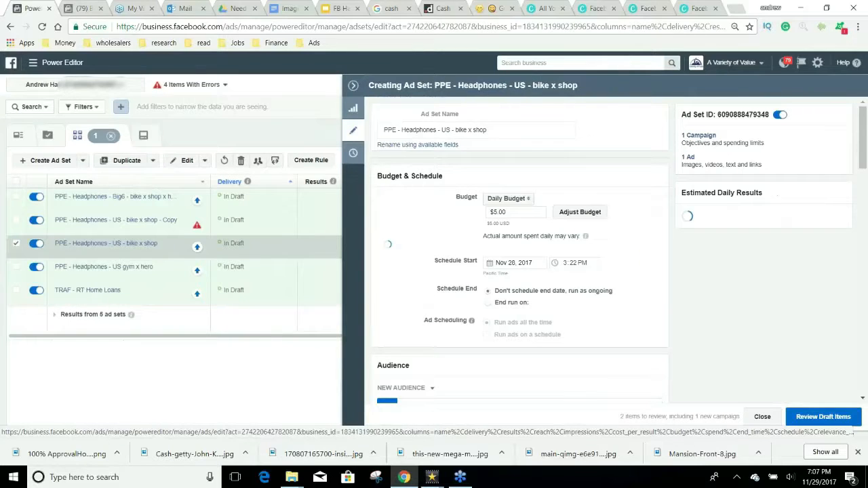
{"action": "scroll", "coordinate": [649, 260], "scroll_direction": "down", "scroll_amount": 7}
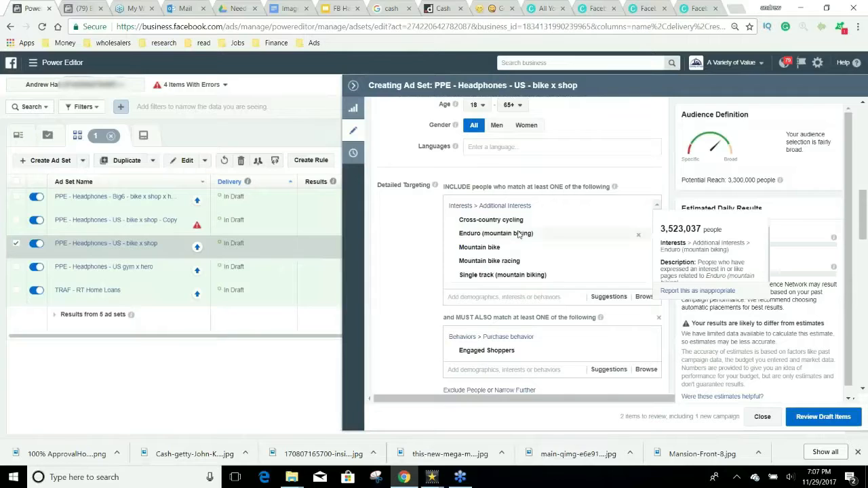
{"action": "scroll", "coordinate": [529, 263], "scroll_direction": "down", "scroll_amount": 5}
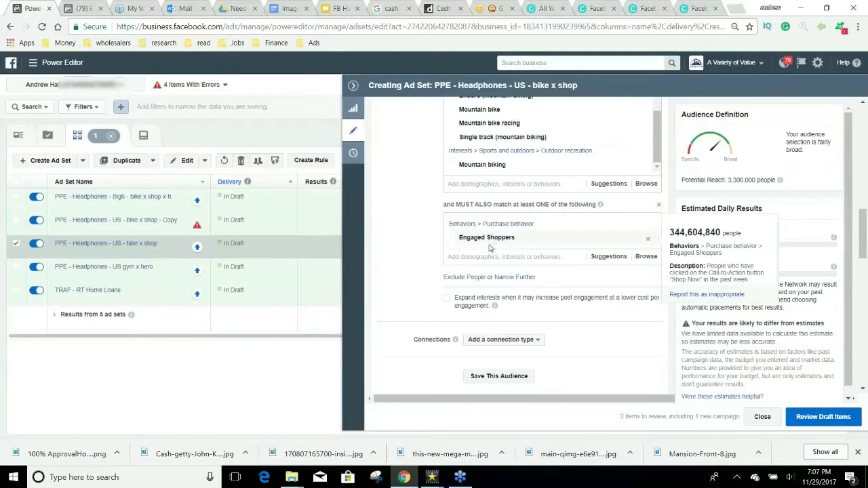
{"action": "scroll", "coordinate": [647, 273], "scroll_direction": "down", "scroll_amount": 5}
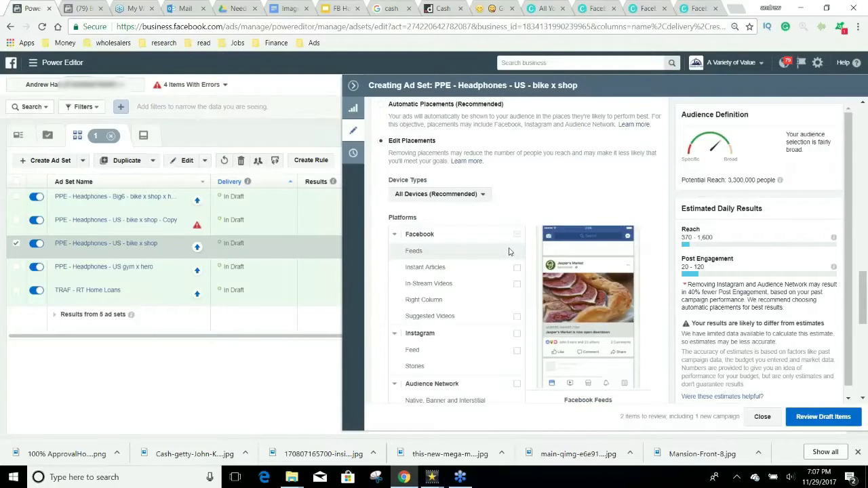
{"action": "scroll", "coordinate": [502, 253], "scroll_direction": "down", "scroll_amount": 5}
{"action": "scroll", "coordinate": [533, 280], "scroll_direction": "up", "scroll_amount": 10}
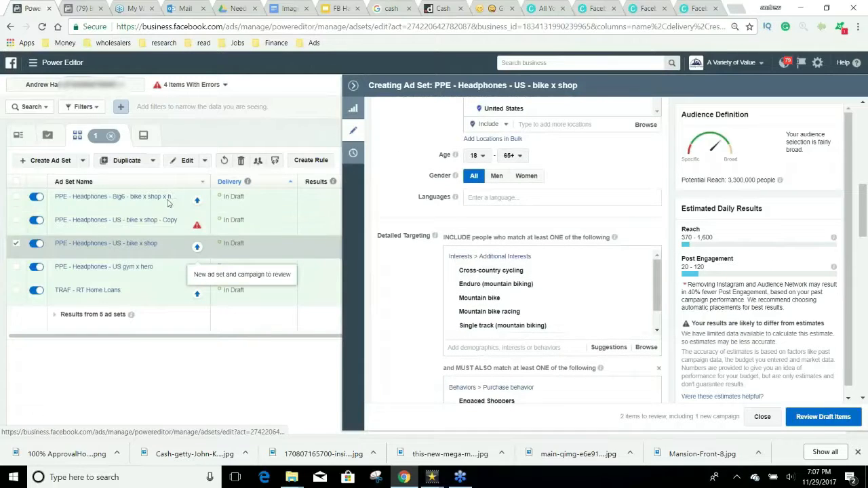
{"action": "left_click", "coordinate": [645, 6]}
{"action": "left_click", "coordinate": [597, 9]}
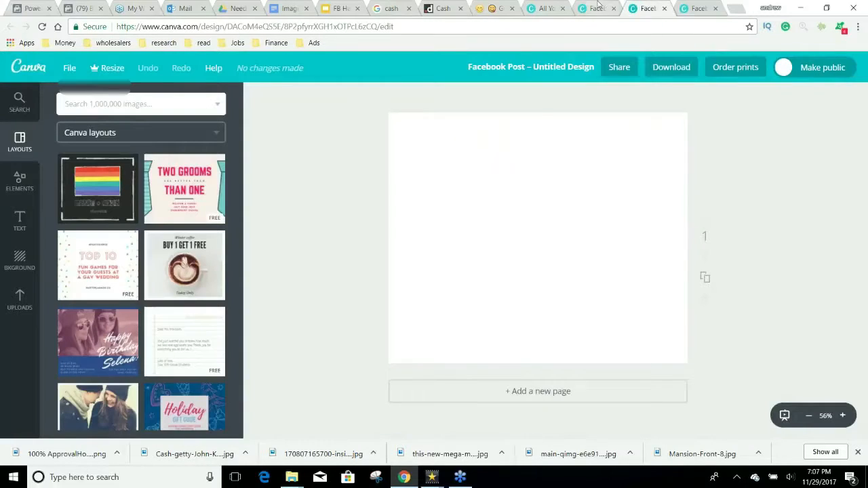
Step: View the gym headphones page of the FREE Shipping design, then return to the ad set
{"action": "scroll", "coordinate": [645, 241], "scroll_direction": "down", "scroll_amount": 4}
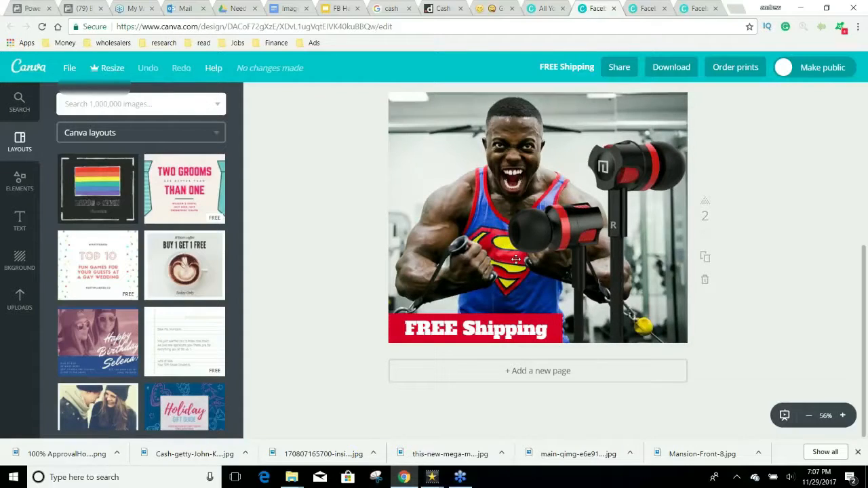
{"action": "left_click", "coordinate": [31, 8]}
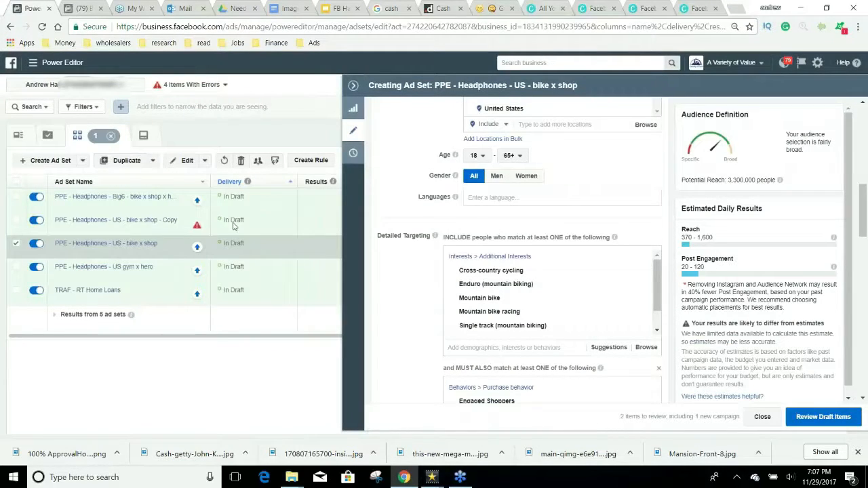
Step: Open the Big6 ad set, then the US gym x hero ad set's Detailed Targeting
{"action": "left_click", "coordinate": [136, 198]}
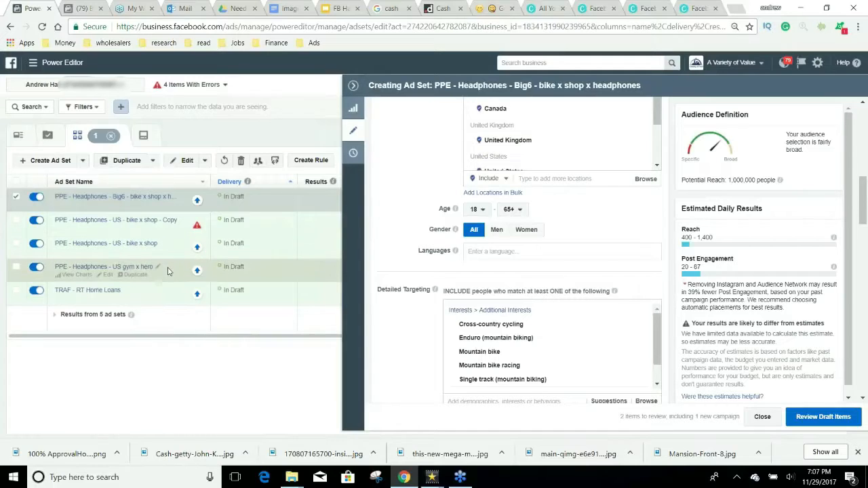
{"action": "left_click", "coordinate": [224, 276]}
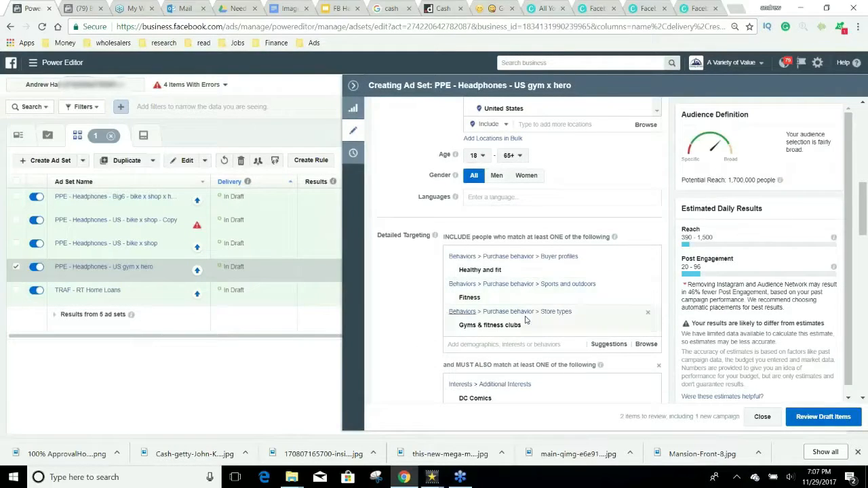
{"action": "scroll", "coordinate": [497, 293], "scroll_direction": "down", "scroll_amount": 1}
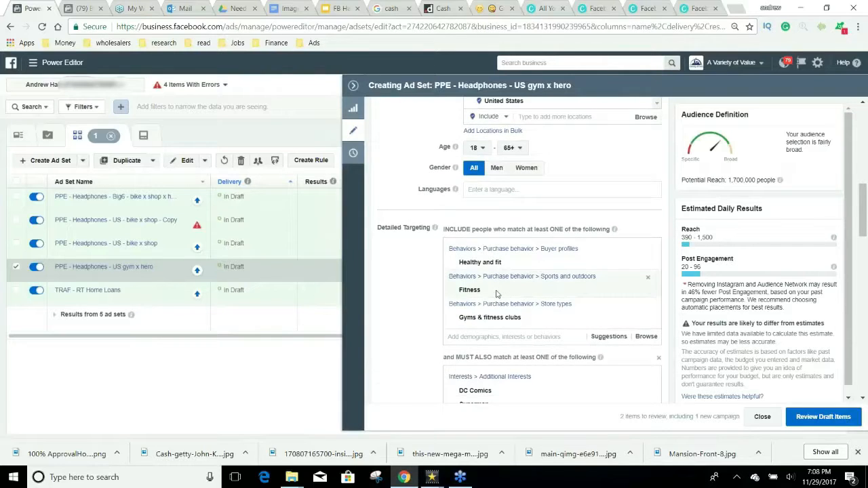
{"action": "scroll", "coordinate": [497, 293], "scroll_direction": "down", "scroll_amount": 3}
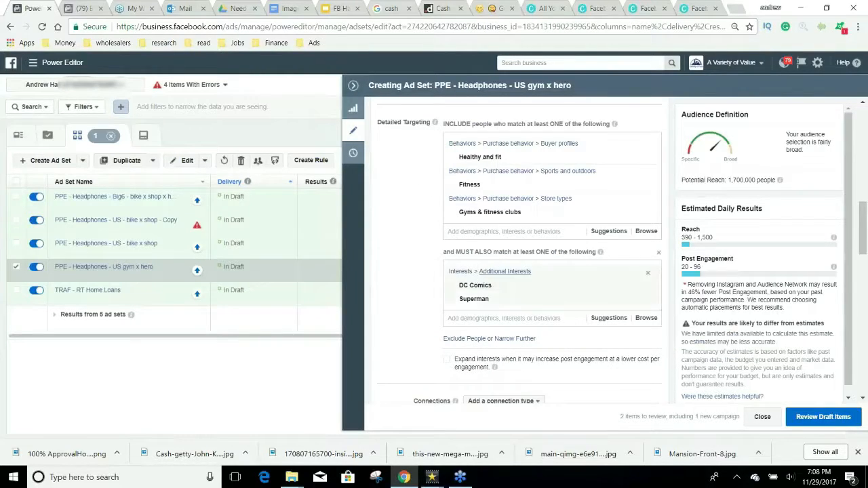
Step: Compare the gym x hero targeting against the FREE Shipping gym design in Canva
{"action": "left_click", "coordinate": [584, 7]}
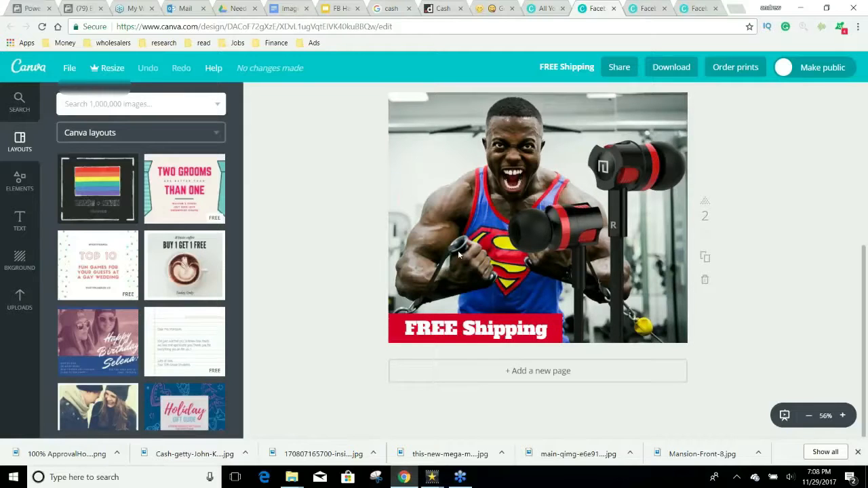
{"action": "key", "text": "ctrl+1"}
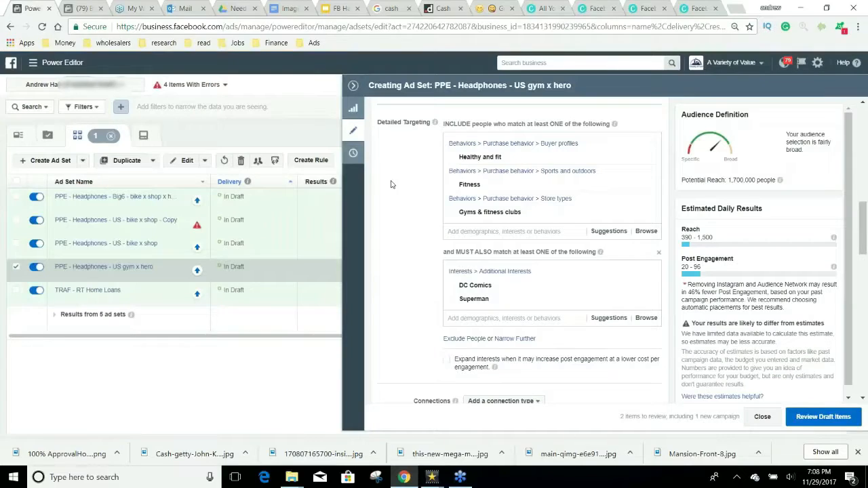
{"action": "left_click", "coordinate": [583, 6]}
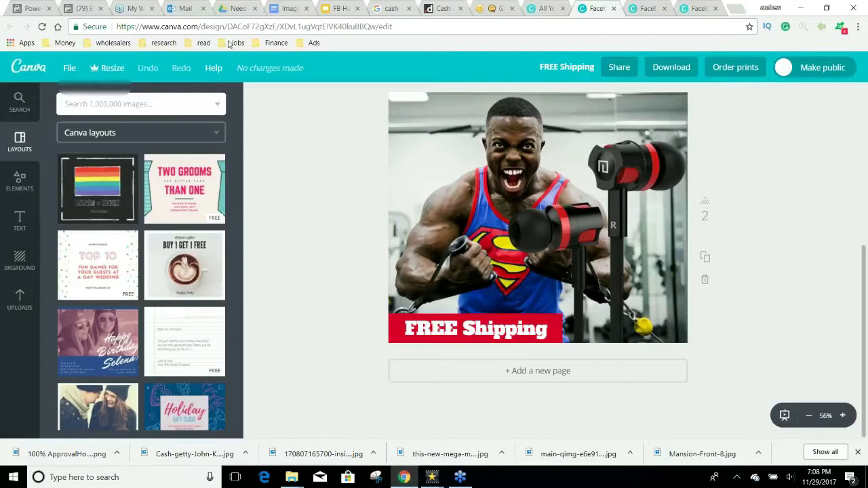
{"action": "left_click", "coordinate": [23, 6]}
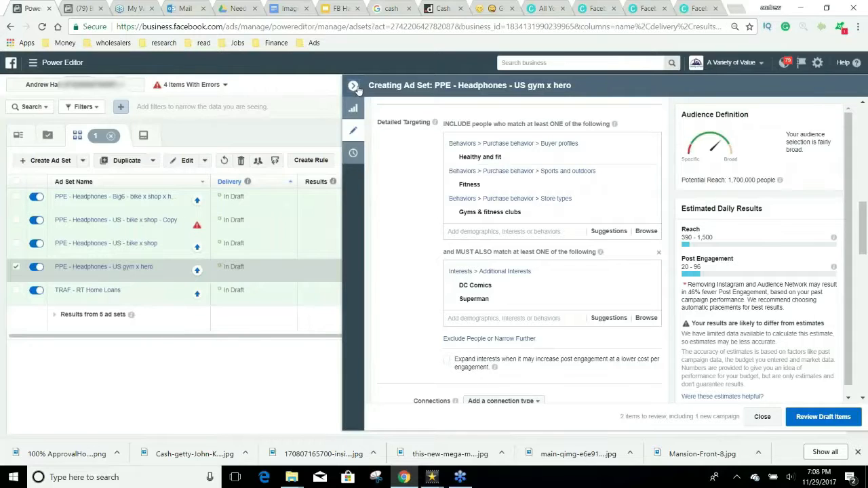
Step: Switch the selection from both Headphones campaigns to only TRAF - RT Home Loans and edit its item
{"action": "left_click", "coordinate": [354, 86]}
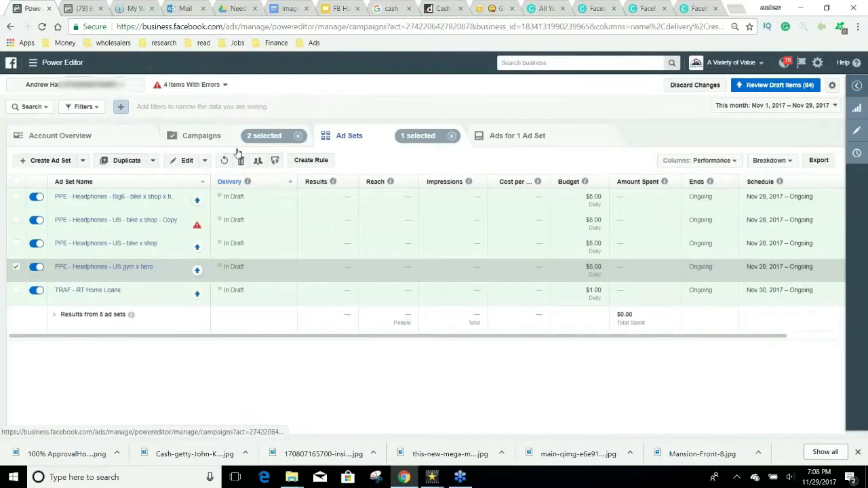
{"action": "left_click", "coordinate": [203, 136]}
{"action": "left_click", "coordinate": [15, 336]}
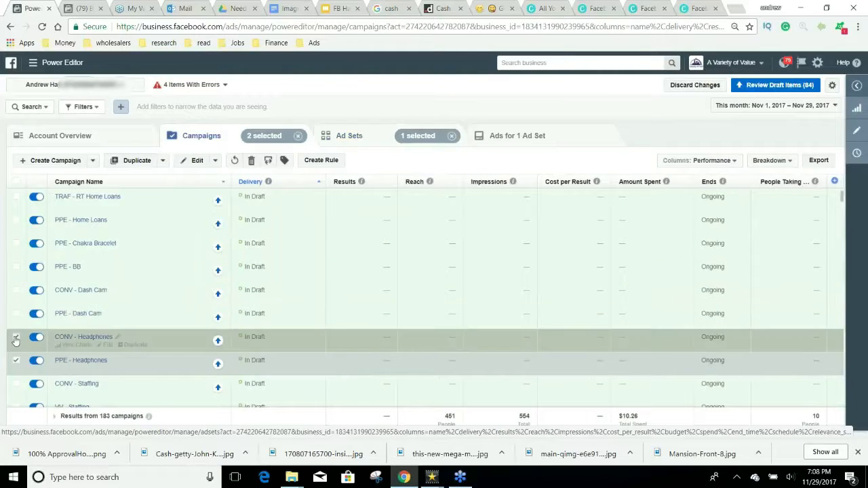
{"action": "left_click", "coordinate": [16, 360]}
{"action": "left_click", "coordinate": [16, 196]}
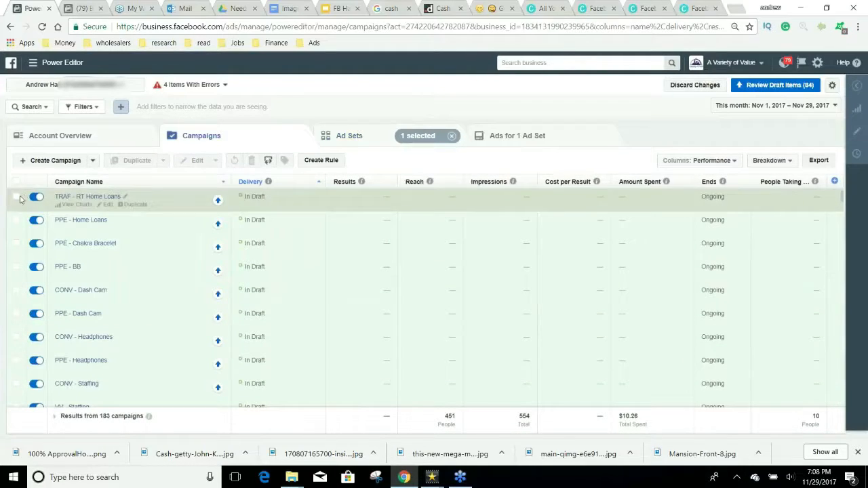
{"action": "left_click", "coordinate": [407, 139]}
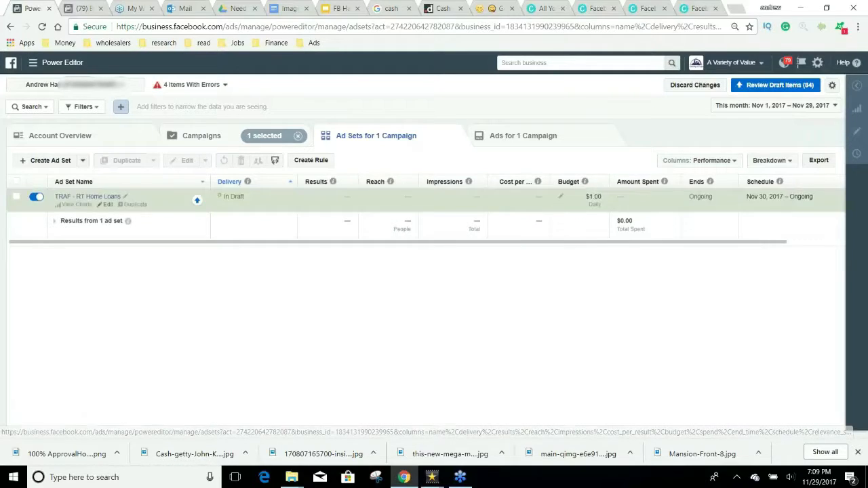
{"action": "left_click", "coordinate": [110, 205]}
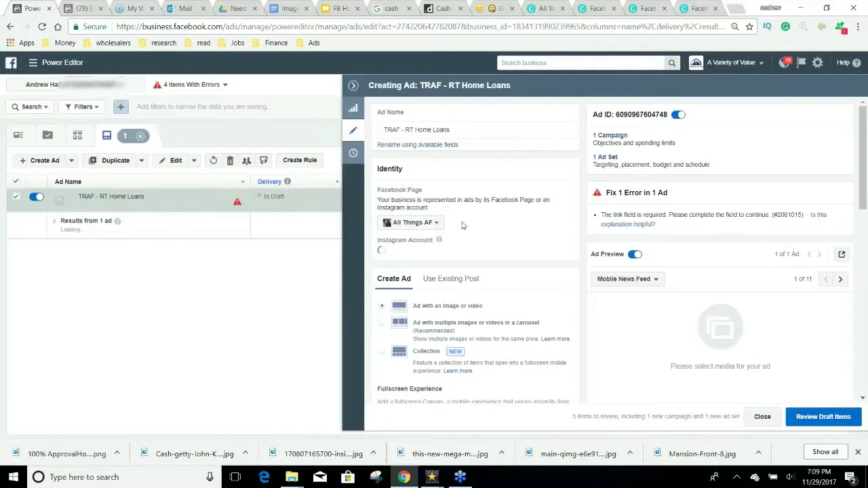
Step: Set the ad's Page to A Variety of Value, use an existing post, and represent Instagram with that Page
{"action": "left_click", "coordinate": [388, 223]}
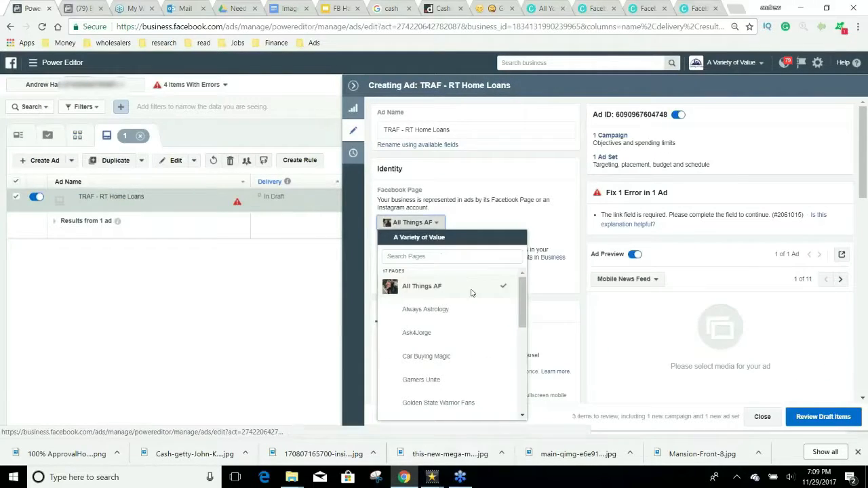
{"action": "scroll", "coordinate": [468, 312], "scroll_direction": "down", "scroll_amount": 5}
{"action": "left_click", "coordinate": [448, 386]}
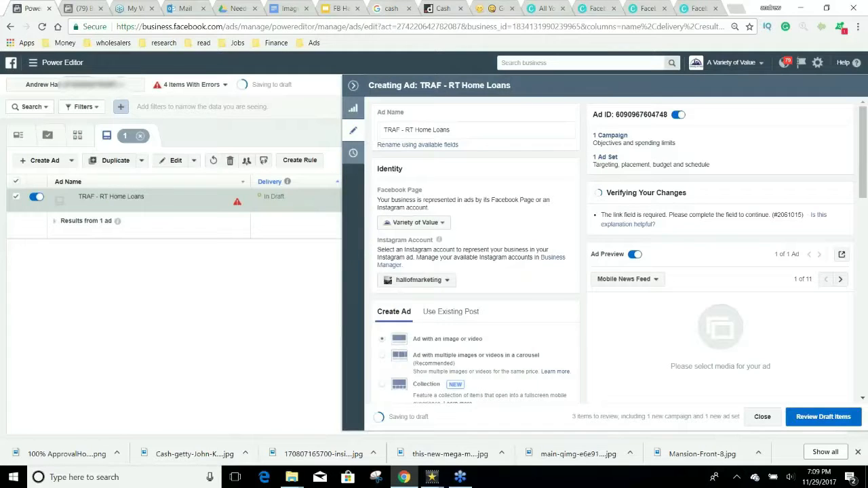
{"action": "left_click", "coordinate": [456, 312]}
{"action": "left_click", "coordinate": [447, 281]}
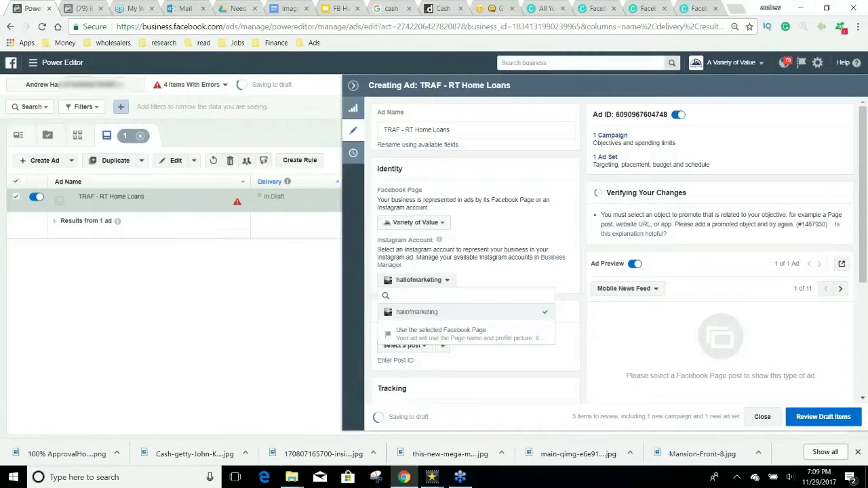
{"action": "left_click", "coordinate": [454, 335]}
{"action": "scroll", "coordinate": [568, 330], "scroll_direction": "down", "scroll_amount": 2}
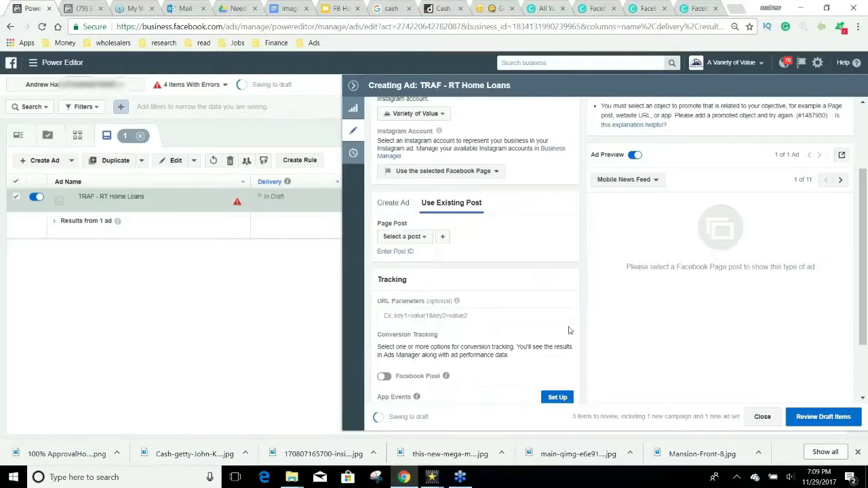
{"action": "scroll", "coordinate": [556, 305], "scroll_direction": "up", "scroll_amount": 2}
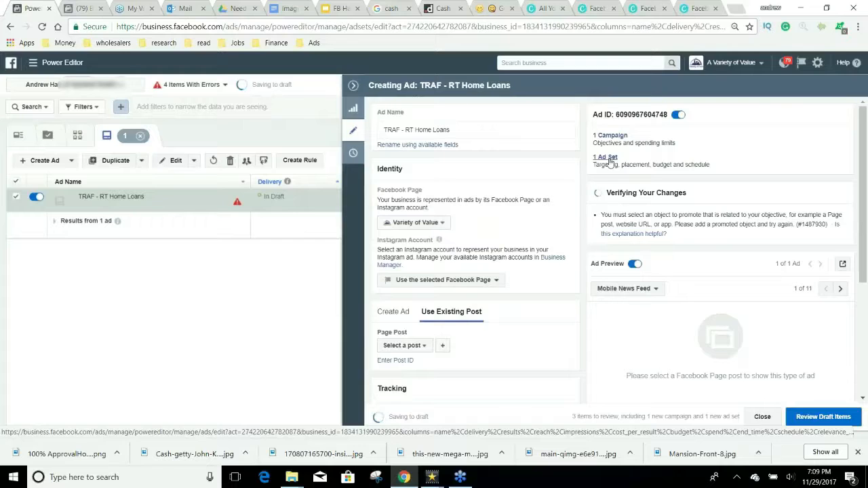
Step: Remove Instant Articles, Right Column, Instagram, Audience Network and Messenger placements, leaving only Facebook Feeds
{"action": "left_click", "coordinate": [608, 157]}
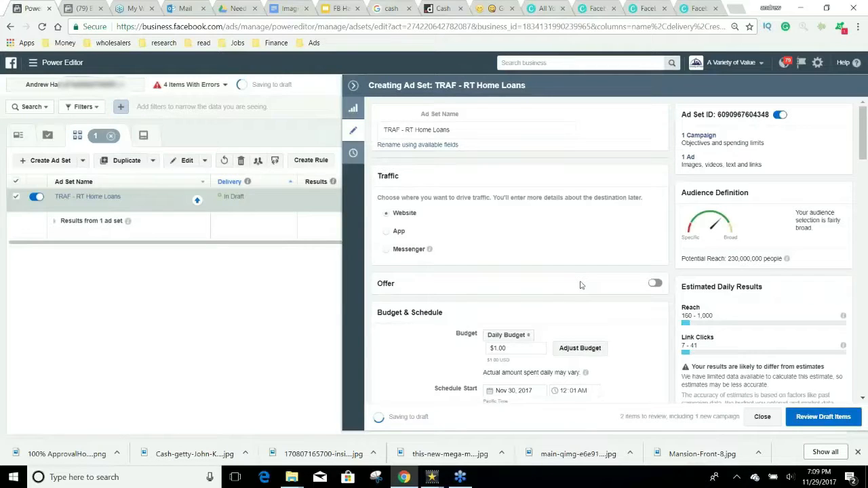
{"action": "scroll", "coordinate": [579, 285], "scroll_direction": "down", "scroll_amount": 10}
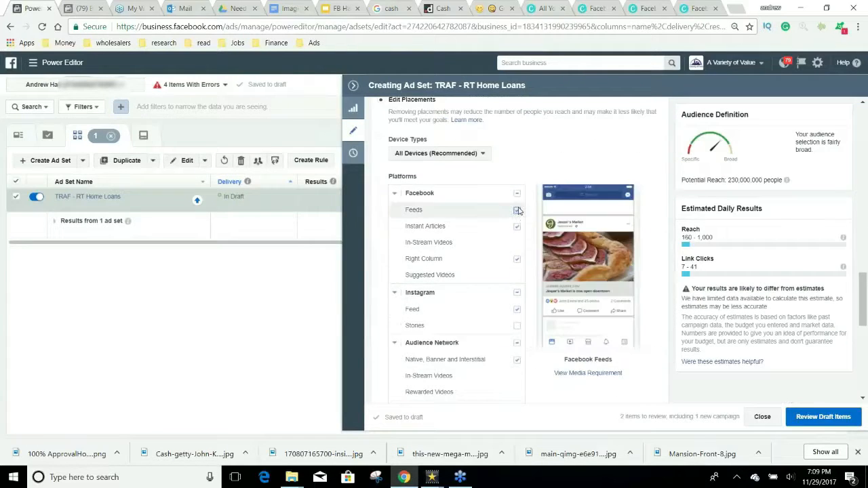
{"action": "left_click", "coordinate": [517, 227]}
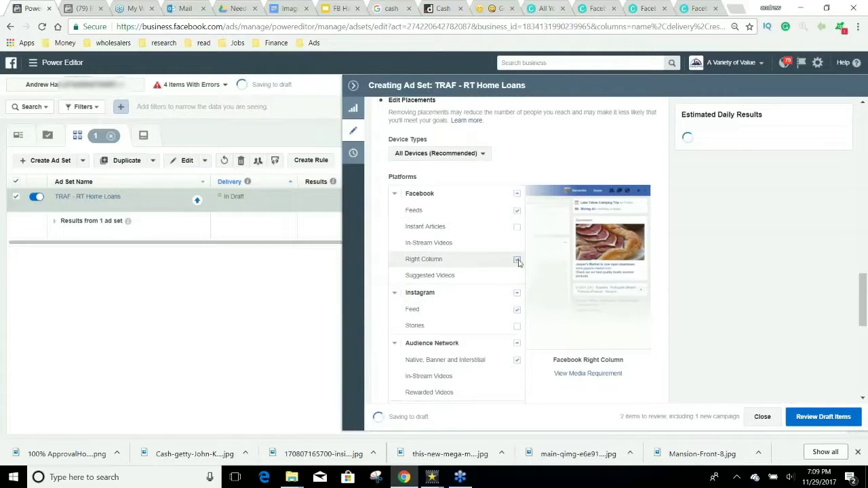
{"action": "left_click", "coordinate": [517, 260]}
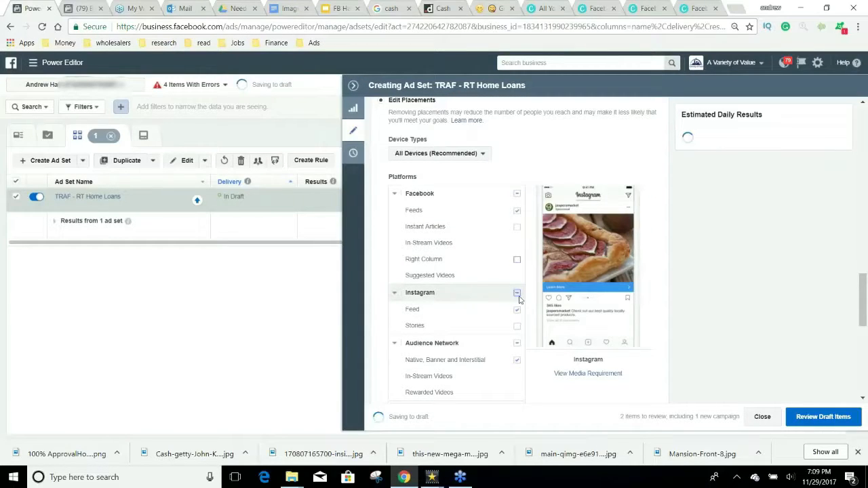
{"action": "left_click", "coordinate": [517, 295]}
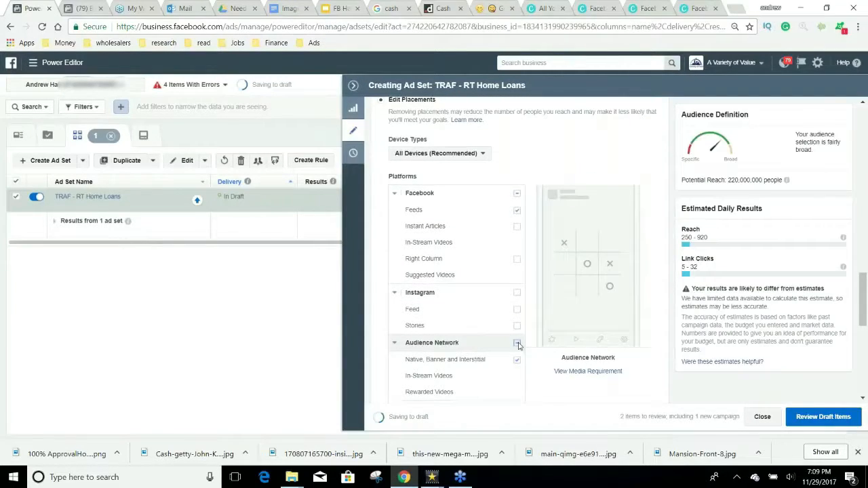
{"action": "left_click", "coordinate": [517, 345]}
{"action": "scroll", "coordinate": [517, 342], "scroll_direction": "down", "scroll_amount": 3}
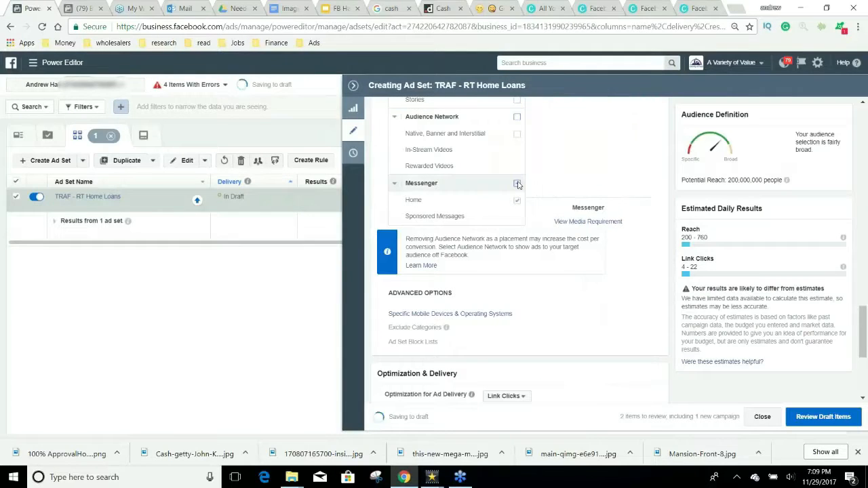
{"action": "left_click", "coordinate": [517, 184]}
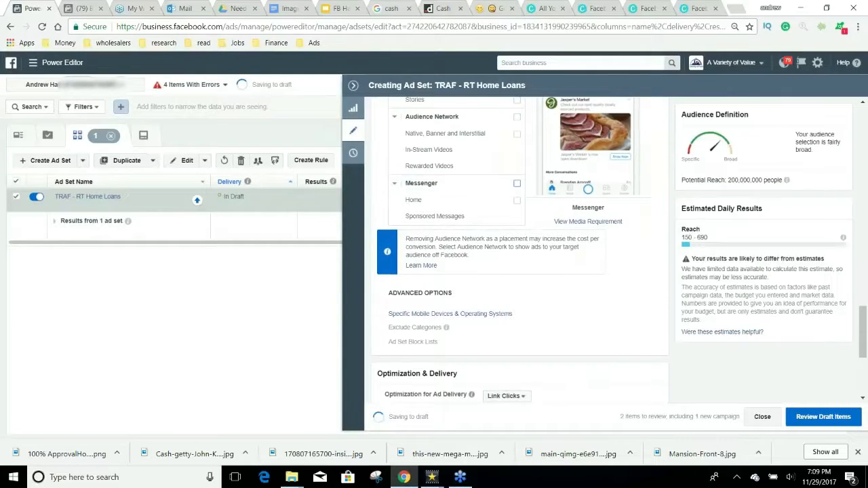
{"action": "scroll", "coordinate": [665, 305], "scroll_direction": "up", "scroll_amount": 5}
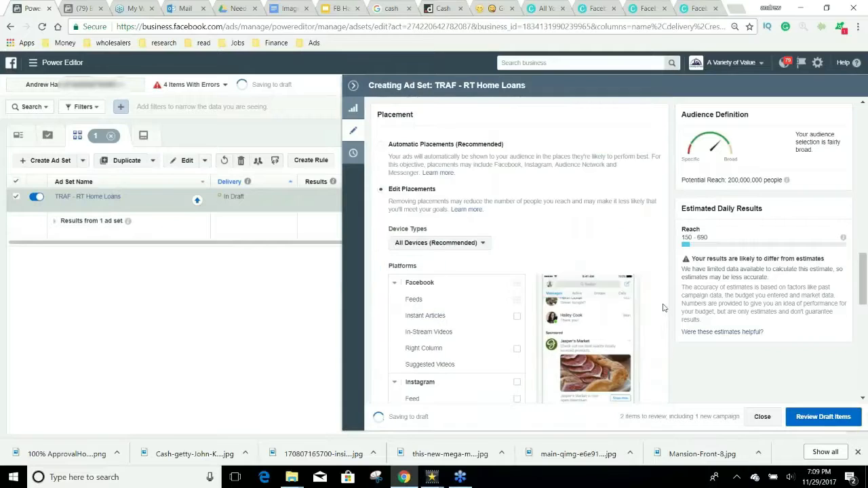
{"action": "scroll", "coordinate": [665, 306], "scroll_direction": "up", "scroll_amount": 10}
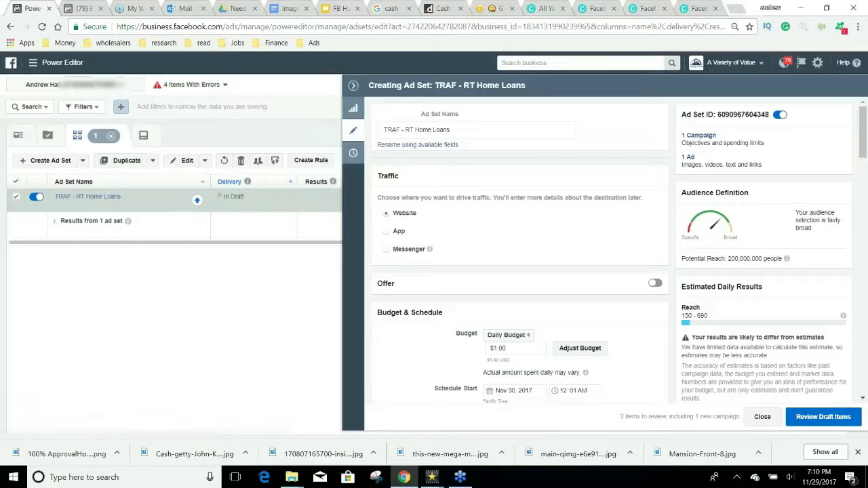
Step: Return to the TRAF - RT Home Loans ad and start creating a new page post
{"action": "left_click", "coordinate": [692, 158]}
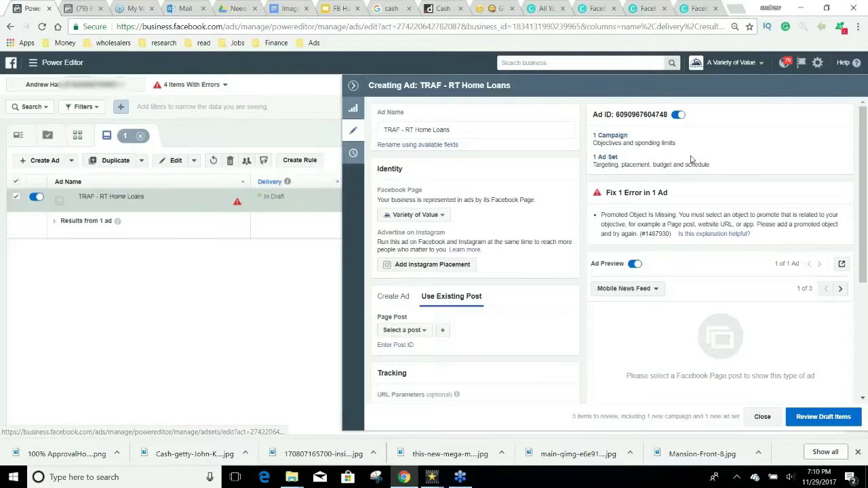
{"action": "scroll", "coordinate": [578, 232], "scroll_direction": "down", "scroll_amount": 1}
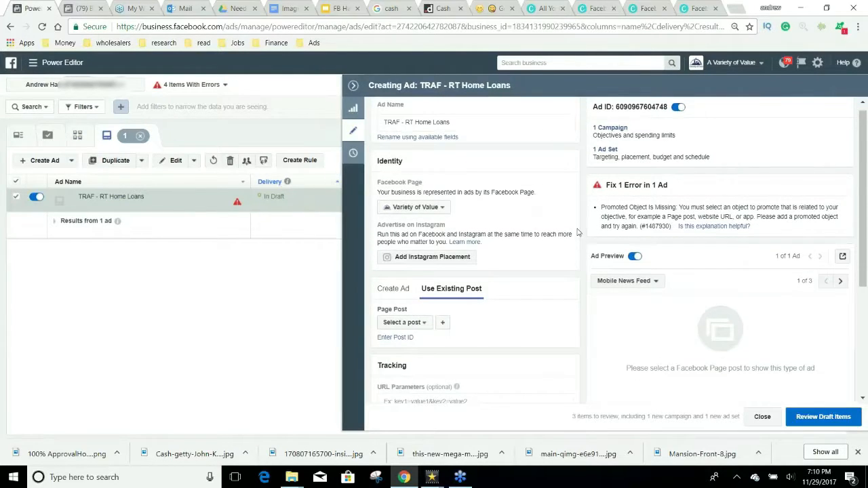
{"action": "scroll", "coordinate": [578, 232], "scroll_direction": "down", "scroll_amount": 2}
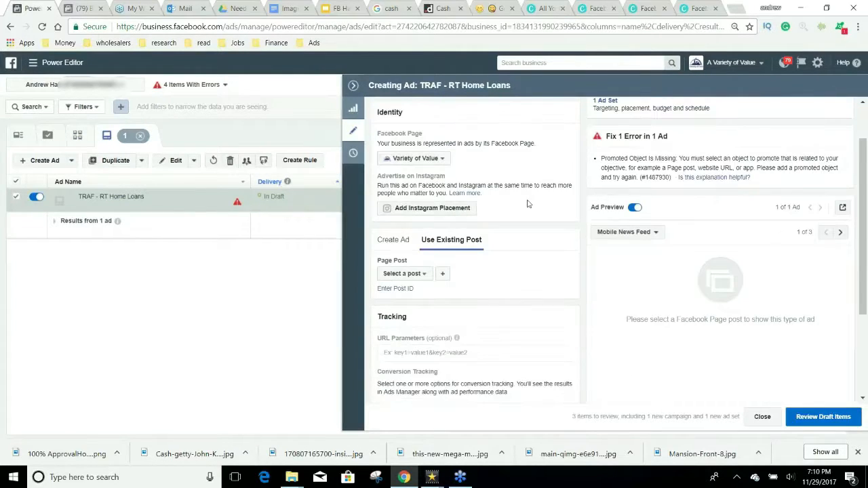
{"action": "left_click", "coordinate": [442, 274]}
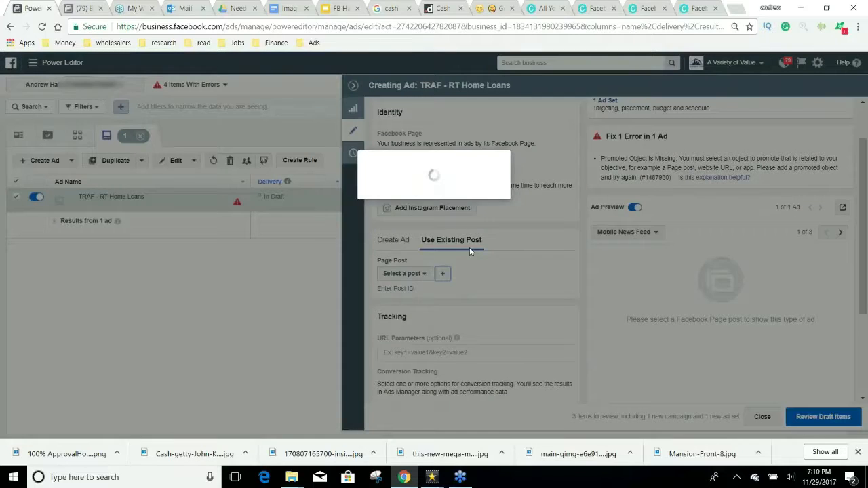
Step: Attach the 100% ApprovalHome Loans image from Downloads to a new photo post
{"action": "left_click", "coordinate": [372, 180]}
{"action": "left_click", "coordinate": [401, 210]}
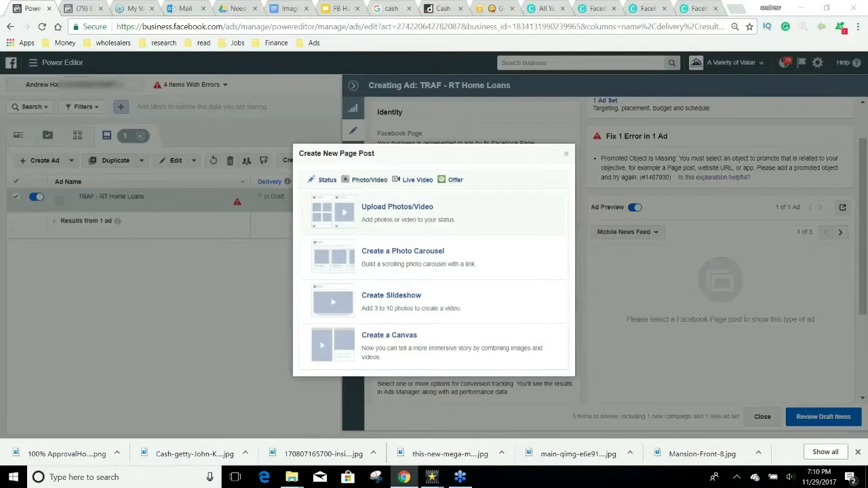
{"action": "left_click", "coordinate": [438, 207]}
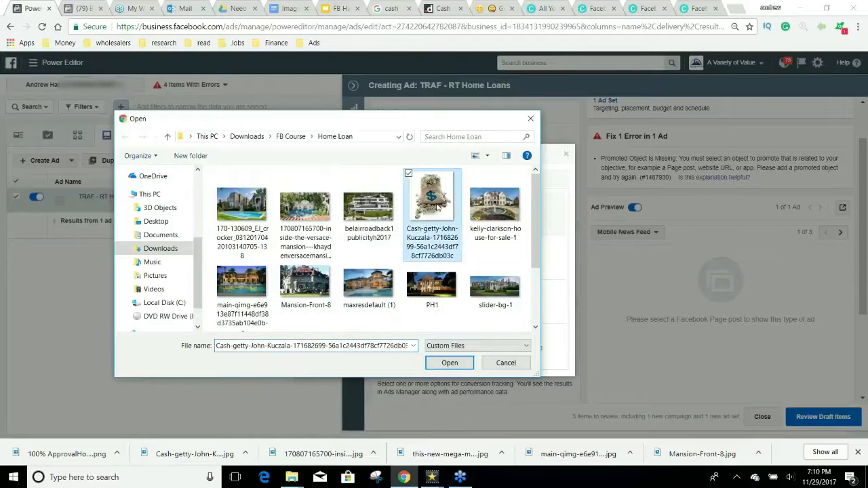
{"action": "scroll", "coordinate": [437, 204], "scroll_direction": "down", "scroll_amount": 2}
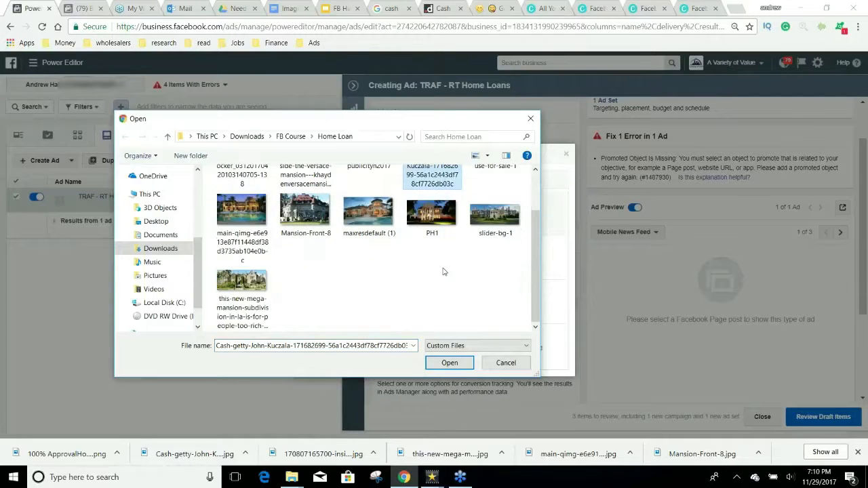
{"action": "left_click", "coordinate": [170, 247]}
{"action": "scroll", "coordinate": [427, 234], "scroll_direction": "down", "scroll_amount": 5}
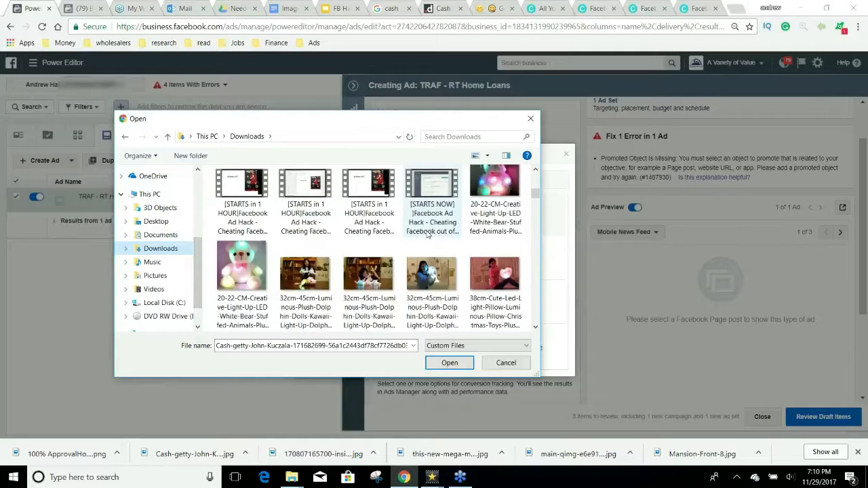
{"action": "scroll", "coordinate": [427, 234], "scroll_direction": "down", "scroll_amount": 1}
{"action": "scroll", "coordinate": [427, 234], "scroll_direction": "down", "scroll_amount": 1}
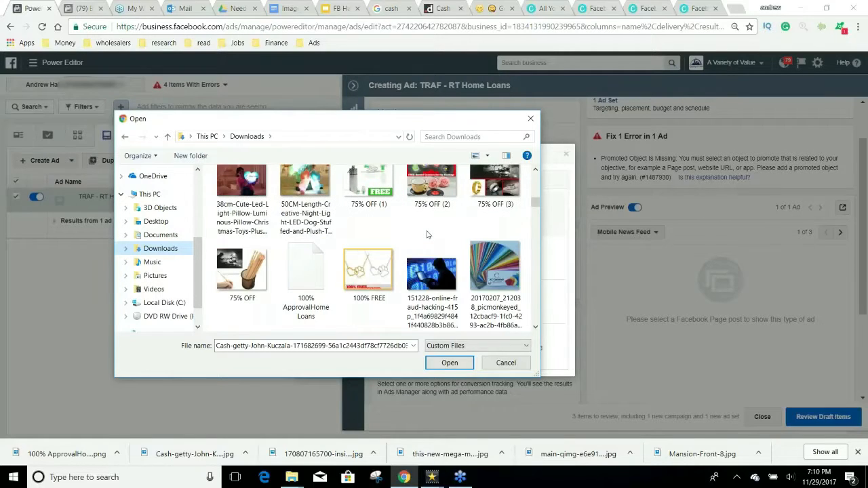
{"action": "left_click", "coordinate": [306, 274]}
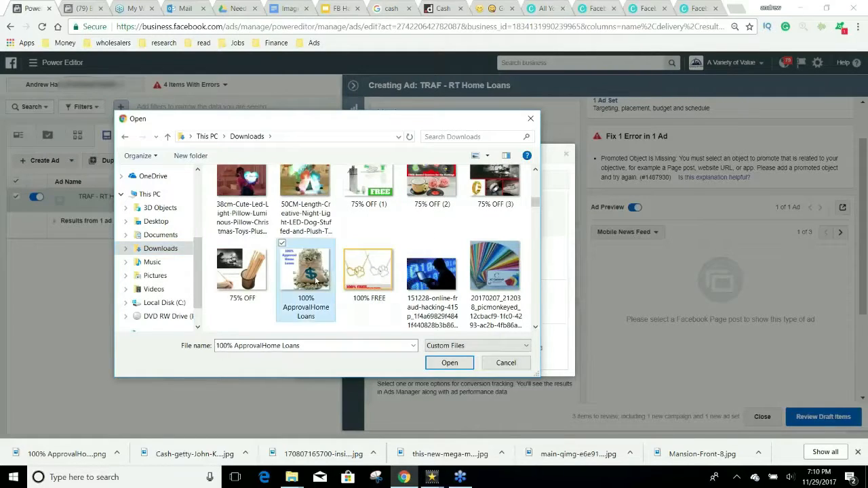
{"action": "left_click", "coordinate": [450, 362]}
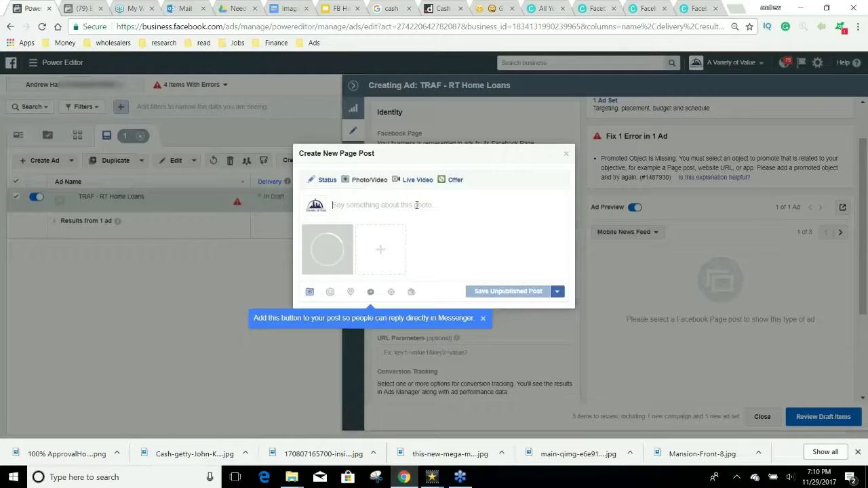
Step: Write the opening line asking 'Do you want the home of your dreams?', capitalising You and Home
{"action": "left_click", "coordinate": [416, 205]}
{"action": "type", "text": "Do you"}
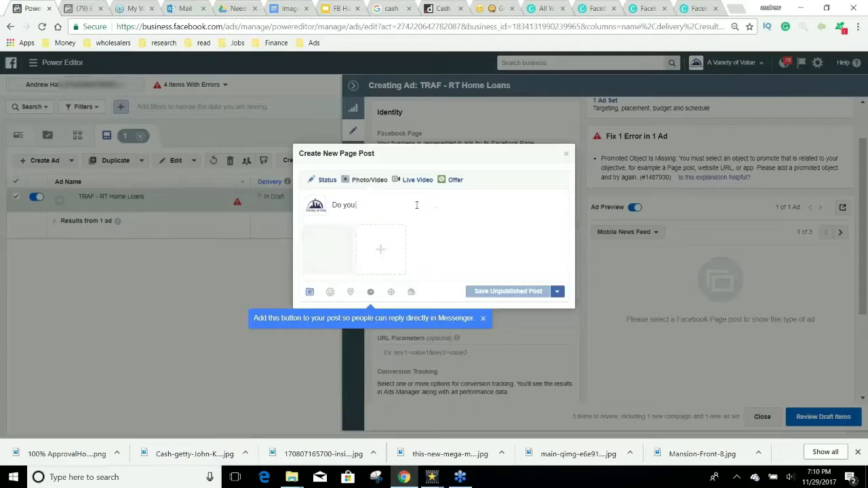
{"action": "type", "text": " want the home of you"}
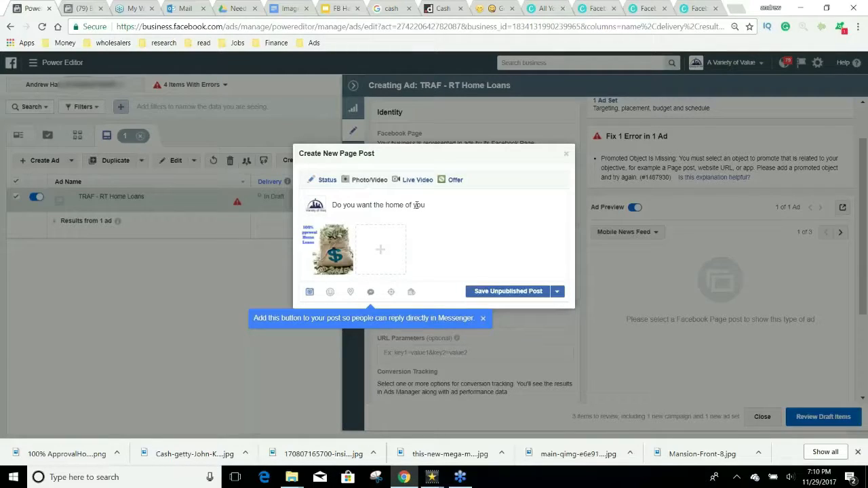
{"action": "key", "text": "BackSpace"}
{"action": "key", "text": "BackSpace"}
{"action": "key", "text": "BackSpace"}
{"action": "type", "text": "Your Dreams?"}
{"action": "left_click", "coordinate": [348, 205]}
{"action": "key", "text": "BackSpace"}
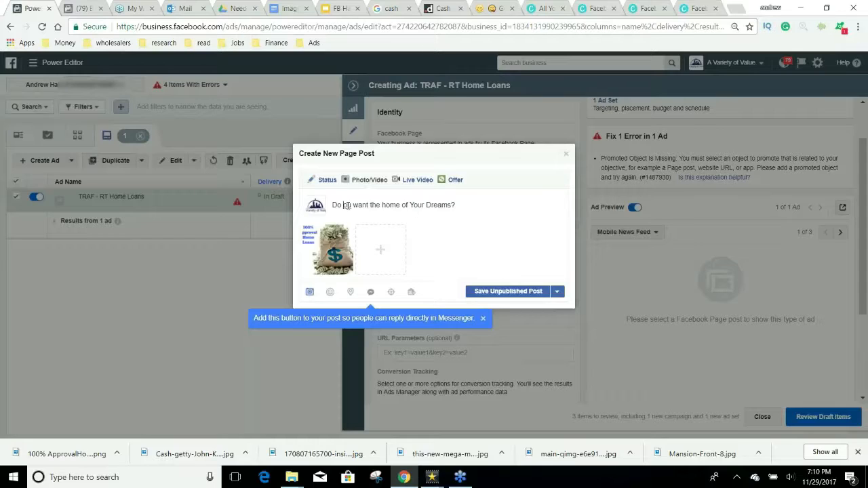
{"action": "type", "text": "You"}
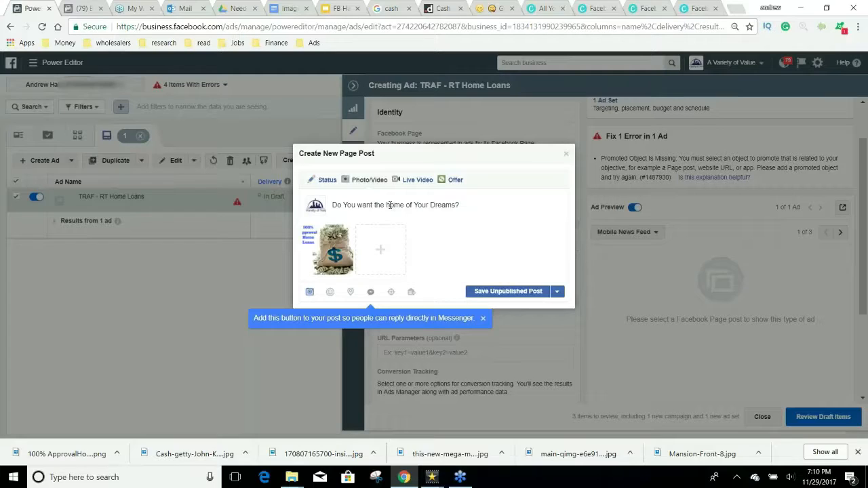
{"action": "key", "text": "BackSpace"}
{"action": "type", "text": "H"}
{"action": "key", "text": "Return"}
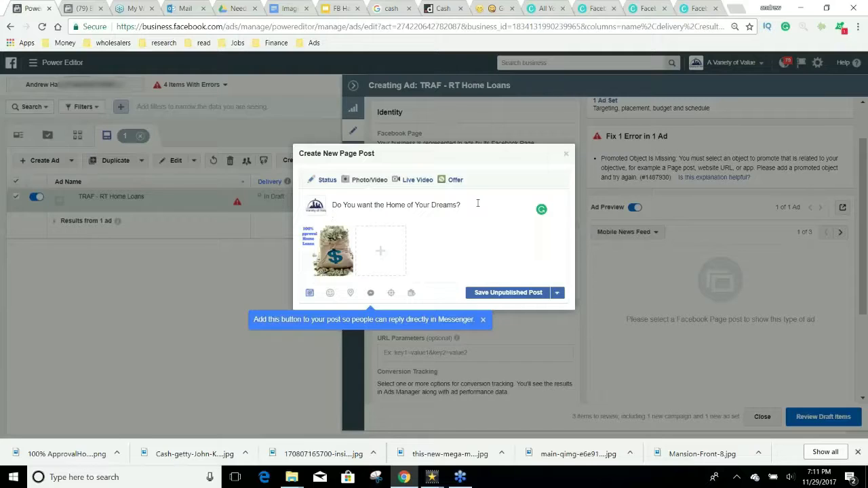
Step: Add the second line 'Today Only we are approving EVERYONE'
{"action": "type", "text": "Today Only we are approving EVERYONE"}
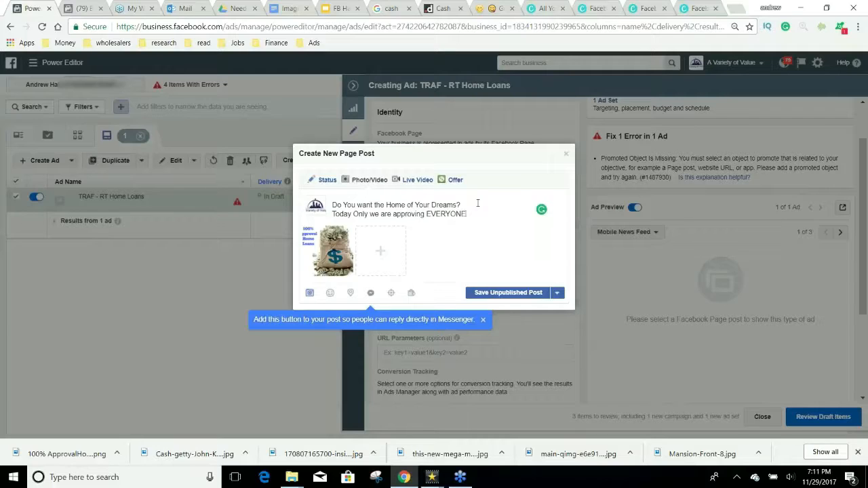
Step: Add the lines 'Apply Now' and 'Tag someone who needs a new home'
{"action": "key", "text": "Return"}
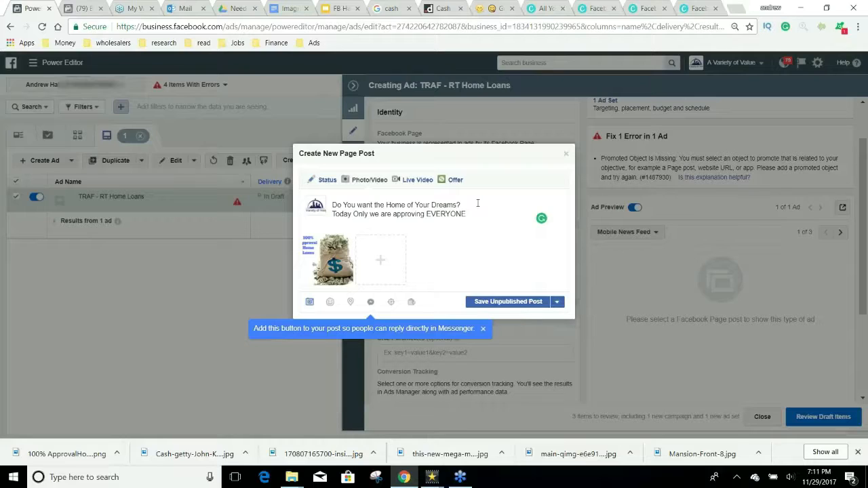
{"action": "type", "text": "Apply Now"}
{"action": "key", "text": "Return"}
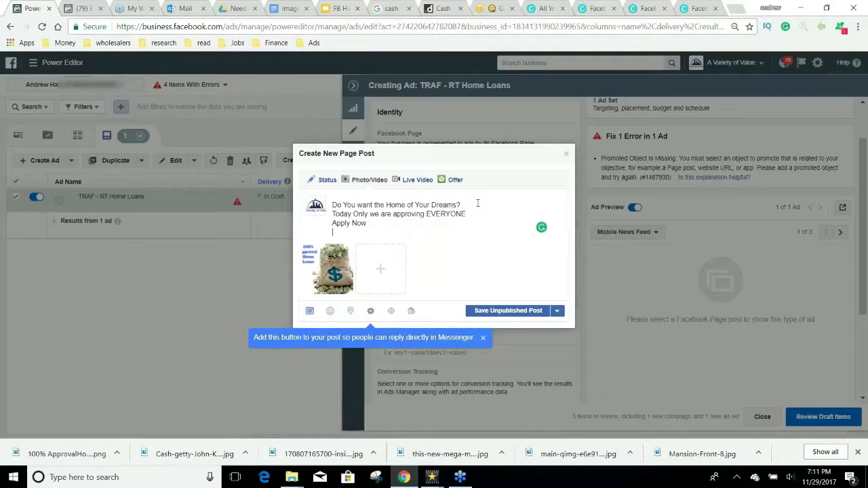
{"action": "type", "text": "Tag someone who needs a new home"}
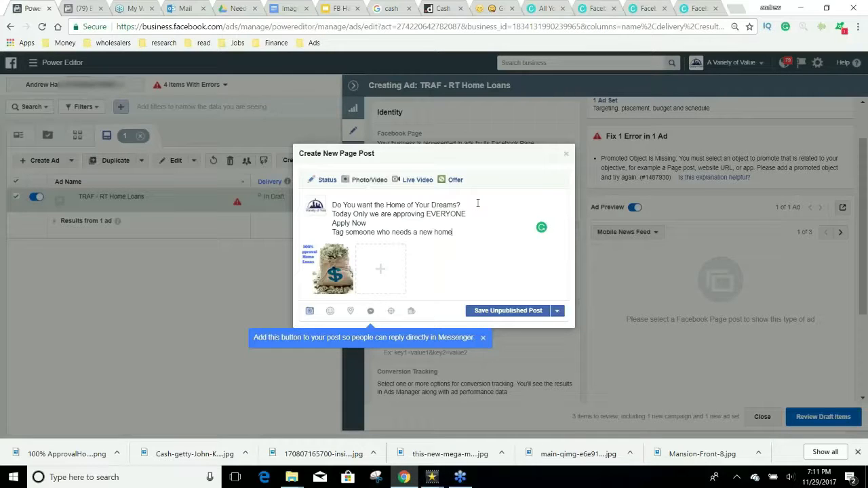
Step: Copy the pointing-hand emoji from GetEmoji and paste it before 'Tag someone'
{"action": "left_click", "coordinate": [491, 9]}
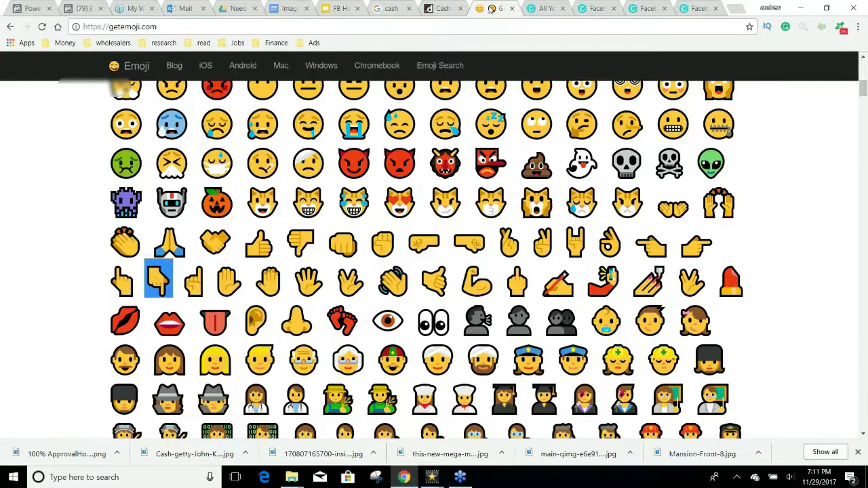
{"action": "double_click", "coordinate": [696, 241]}
{"action": "key", "text": "ctrl+c"}
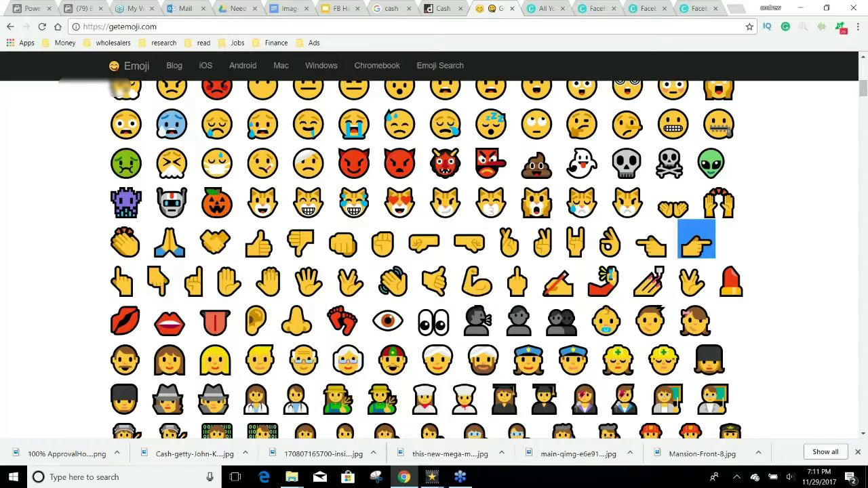
{"action": "left_click", "coordinate": [44, 4]}
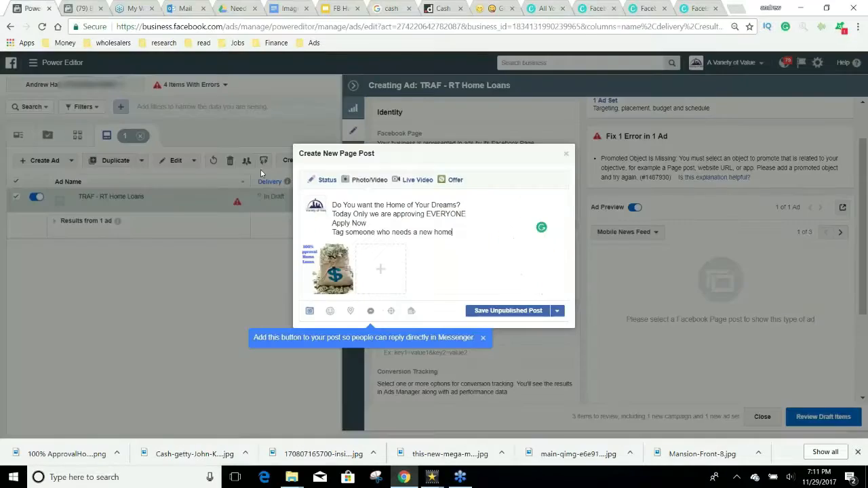
{"action": "left_click", "coordinate": [333, 233]}
{"action": "key", "text": "ctrl+v"}
{"action": "key", "text": "ctrl+z"}
{"action": "key", "text": "ctrl+v"}
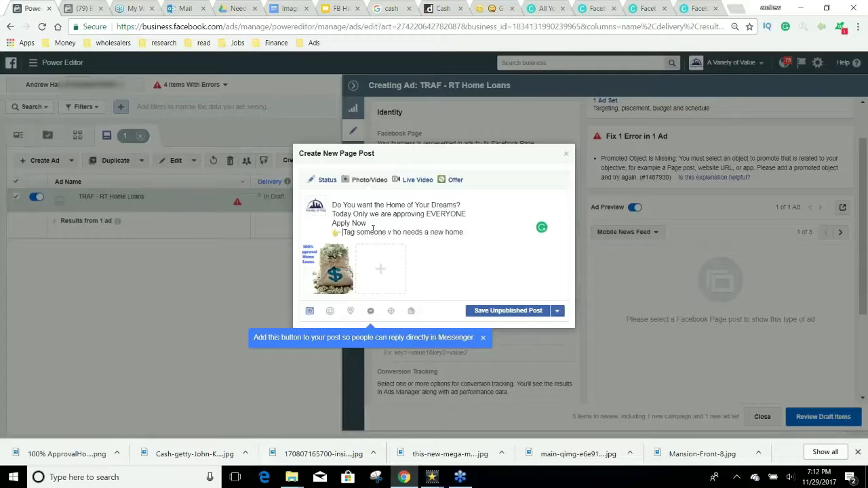
Step: Paste two arrow emojis after Apply Now and type homeloans.com between them
{"action": "left_click", "coordinate": [493, 8]}
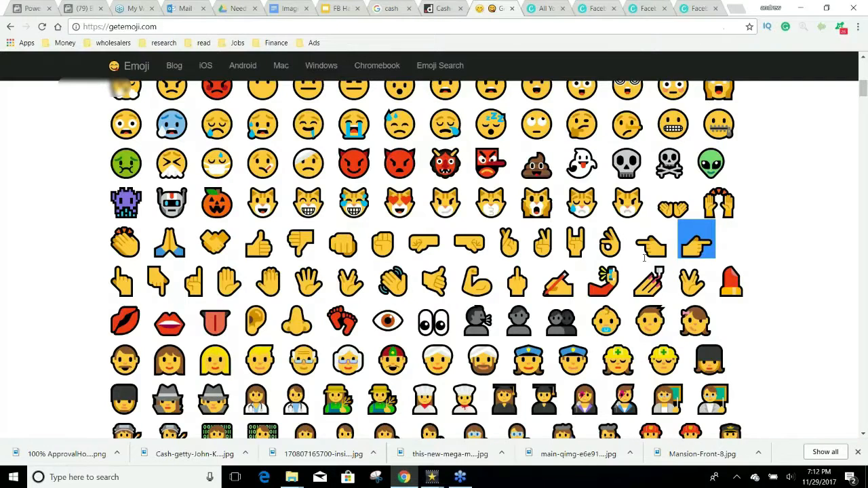
{"action": "scroll", "coordinate": [678, 251], "scroll_direction": "down", "scroll_amount": 3}
{"action": "scroll", "coordinate": [640, 269], "scroll_direction": "down", "scroll_amount": 15}
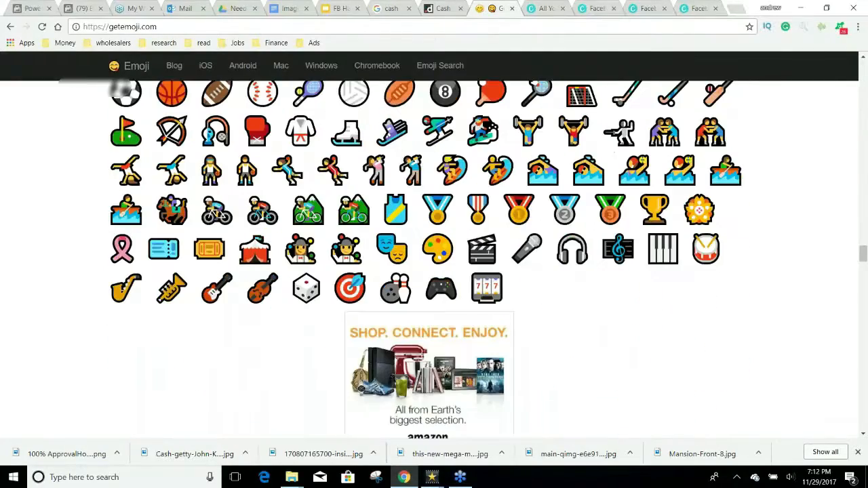
{"action": "scroll", "coordinate": [636, 312], "scroll_direction": "down", "scroll_amount": 15}
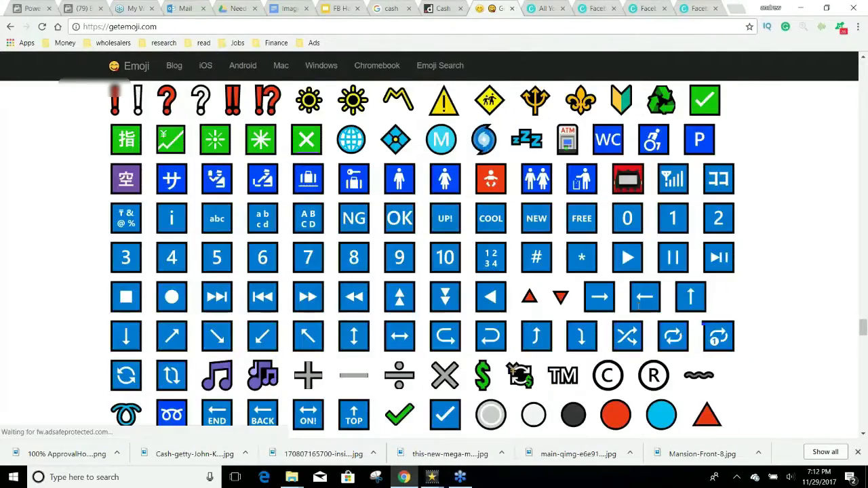
{"action": "left_click", "coordinate": [641, 297]}
{"action": "left_click_drag", "start_coordinate": [616, 299], "coordinate": [590, 299]}
{"action": "key", "text": "ctrl+c"}
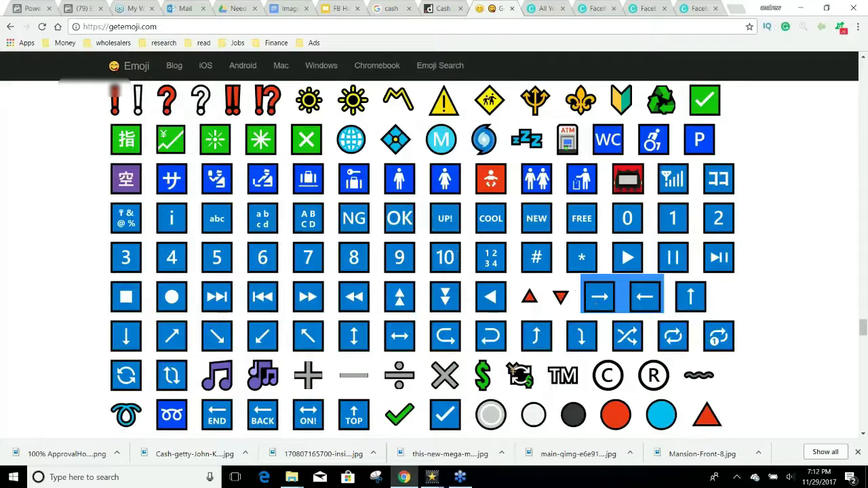
{"action": "left_click", "coordinate": [38, 8]}
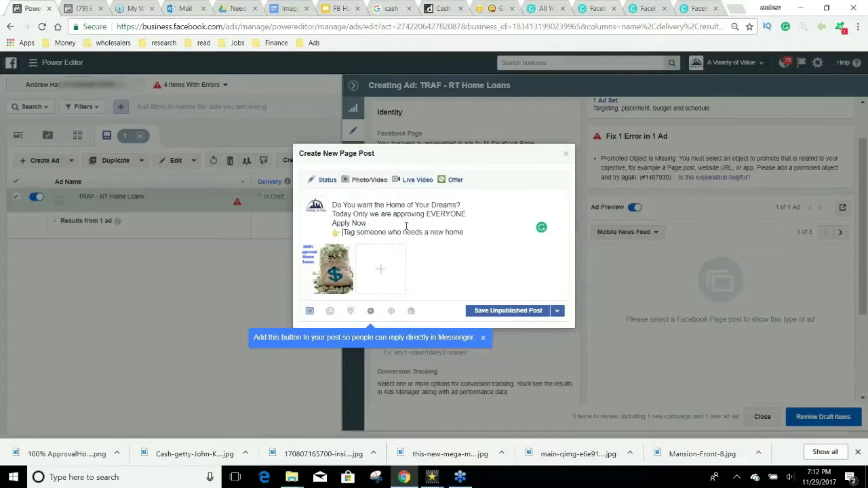
{"action": "key", "text": "ctrl+v"}
{"action": "left_click", "coordinate": [379, 225]}
{"action": "type", "text": "homeloans.com"}
{"action": "left_click", "coordinate": [377, 223]}
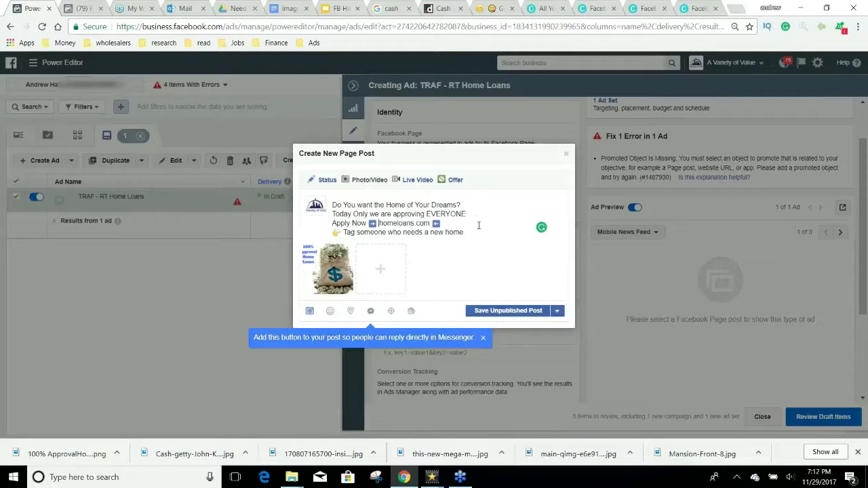
Step: Add the money bag emoji before 'Today Only'
{"action": "left_click", "coordinate": [494, 8]}
{"action": "scroll", "coordinate": [548, 283], "scroll_direction": "up", "scroll_amount": 2}
{"action": "scroll", "coordinate": [548, 283], "scroll_direction": "up", "scroll_amount": 10}
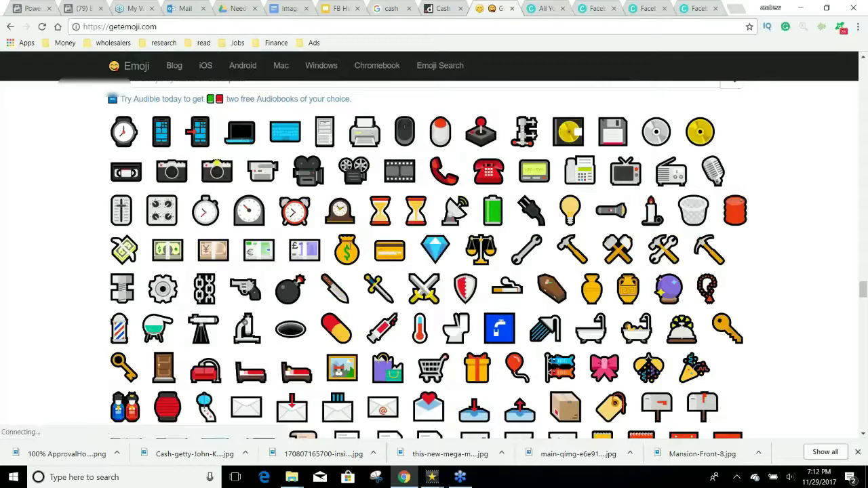
{"action": "left_click_drag", "start_coordinate": [333, 251], "coordinate": [363, 251]}
{"action": "key", "text": "ctrl+c"}
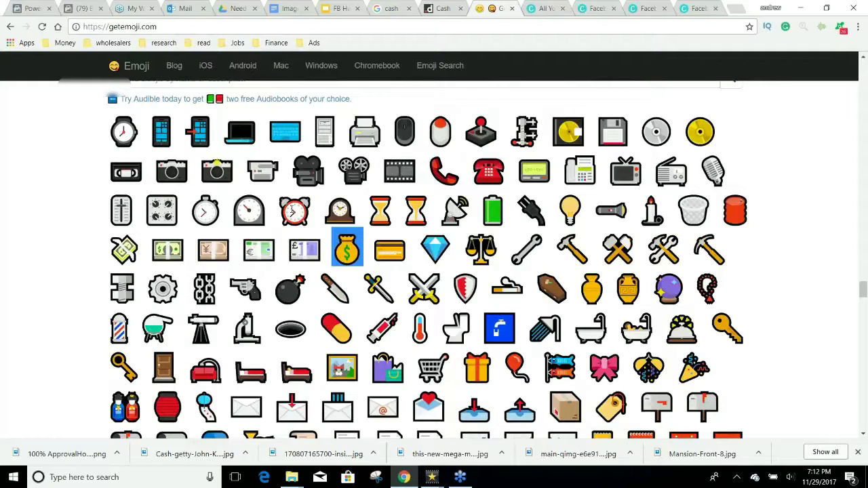
{"action": "left_click", "coordinate": [33, 8]}
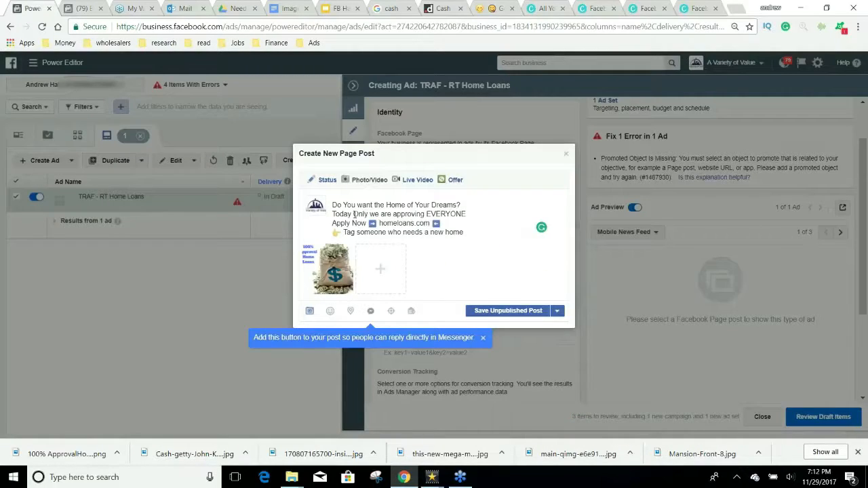
{"action": "left_click", "coordinate": [333, 215]}
{"action": "key", "text": "ctrl+v"}
Step: Add the money-with-wings emoji after 'Dreams?' and select the finished post text
{"action": "left_click", "coordinate": [496, 13]}
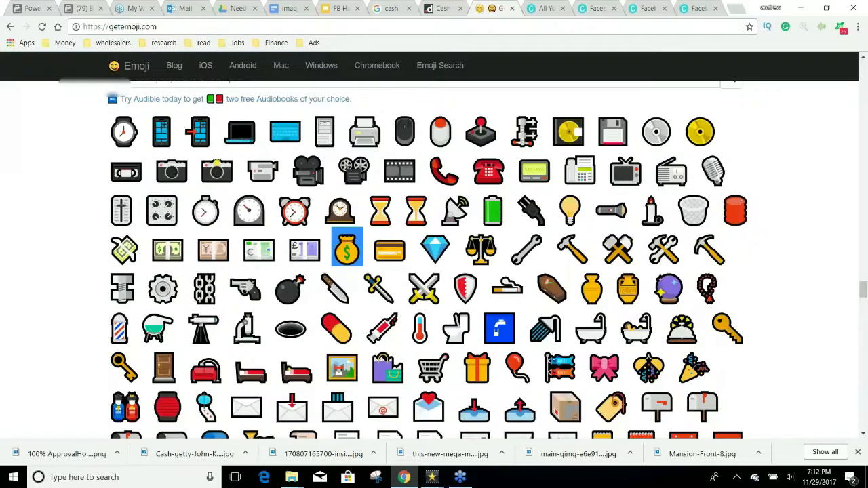
{"action": "scroll", "coordinate": [535, 144], "scroll_direction": "up", "scroll_amount": 1}
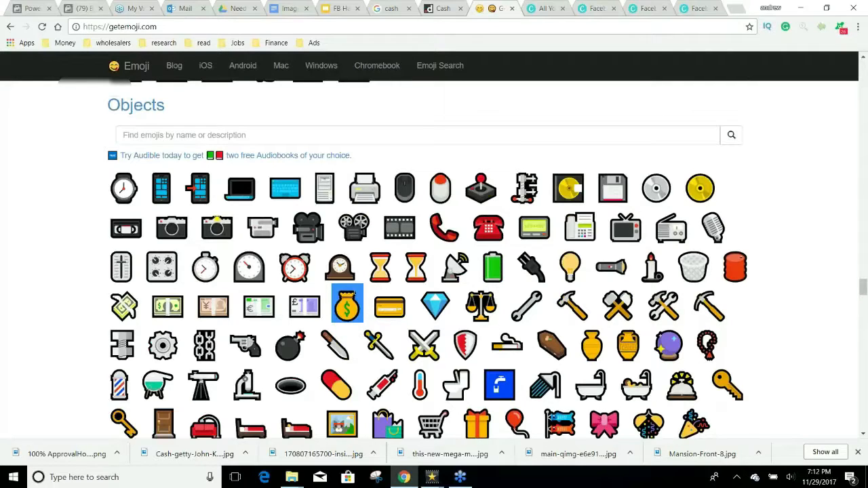
{"action": "left_click", "coordinate": [122, 301]}
{"action": "key", "text": "ctrl+c"}
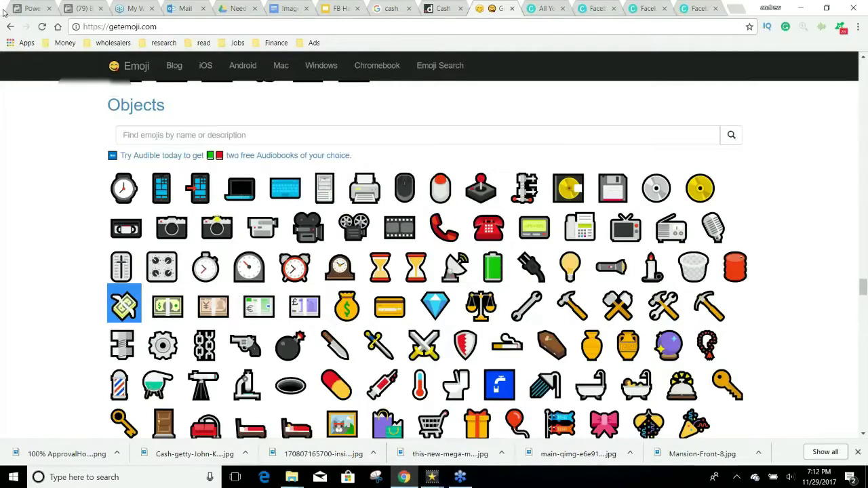
{"action": "left_click", "coordinate": [26, 6]}
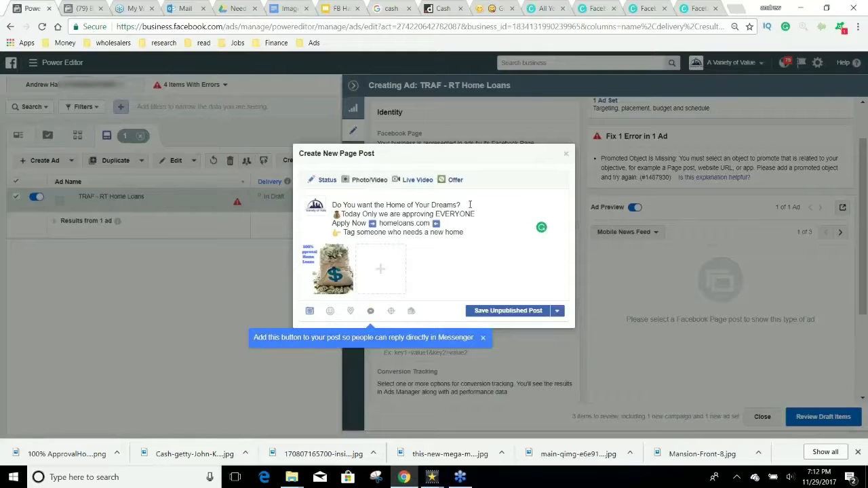
{"action": "key", "text": "ctrl+v"}
{"action": "left_click_drag", "start_coordinate": [477, 235], "coordinate": [331, 205]}
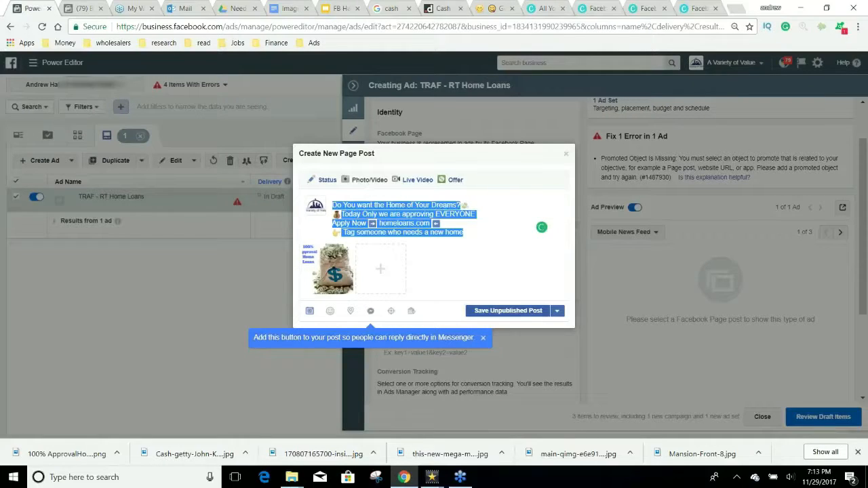
Step: Save the emoji post as an unpublished post and open the TRAF - RT Home Loans ad set
{"action": "left_click", "coordinate": [532, 311]}
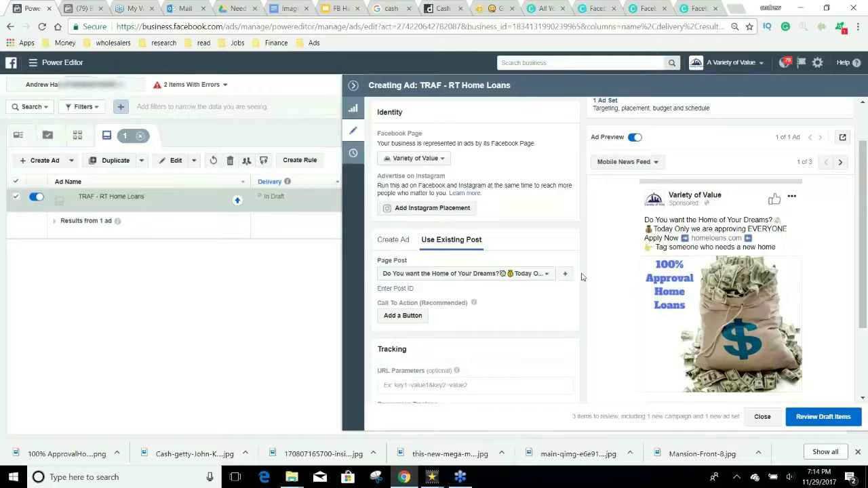
{"action": "left_click", "coordinate": [605, 101]}
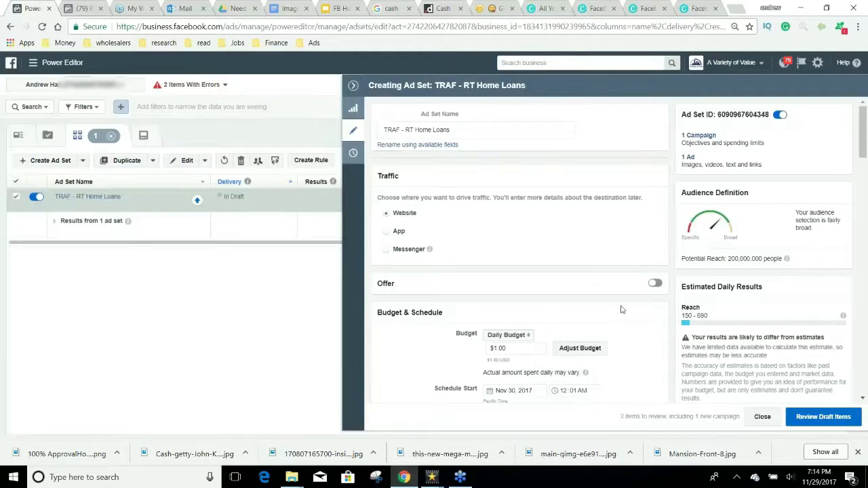
Step: Set Connections to friends of people who like your Facebook Page
{"action": "scroll", "coordinate": [622, 309], "scroll_direction": "down", "scroll_amount": 8}
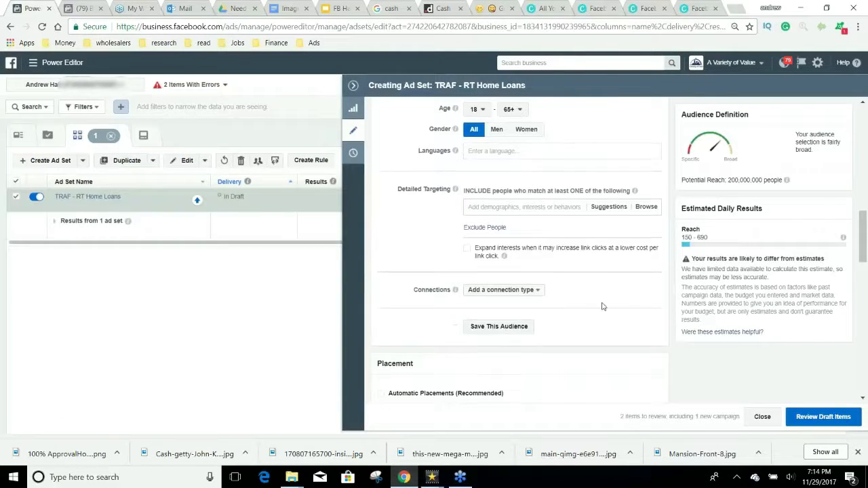
{"action": "left_click", "coordinate": [518, 290]}
{"action": "mouse_move", "coordinate": [533, 240]}
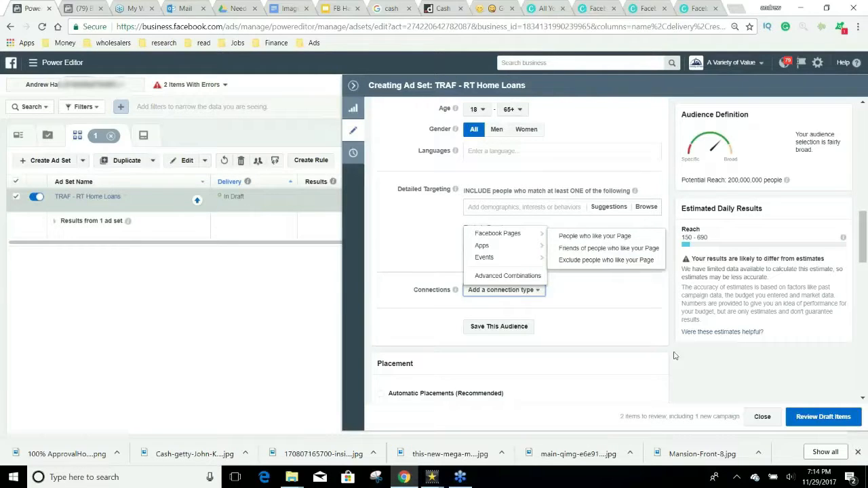
{"action": "left_click", "coordinate": [609, 257]}
{"action": "scroll", "coordinate": [668, 358], "scroll_direction": "up", "scroll_amount": 3}
{"action": "scroll", "coordinate": [668, 357], "scroll_direction": "up", "scroll_amount": 3}
{"action": "scroll", "coordinate": [667, 357], "scroll_direction": "down", "scroll_amount": 5}
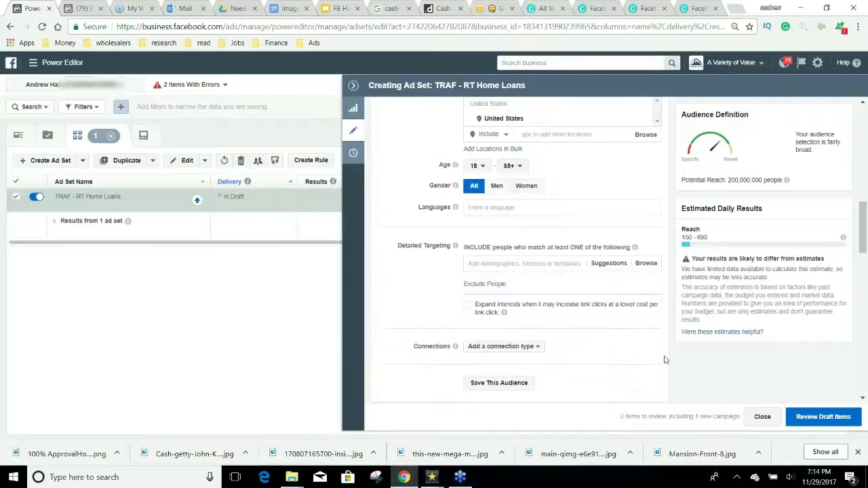
{"action": "scroll", "coordinate": [566, 223], "scroll_direction": "up", "scroll_amount": 4}
Step: Add the Homes 75% Watch custom audience to the ad set's targeting
{"action": "left_click", "coordinate": [531, 255]}
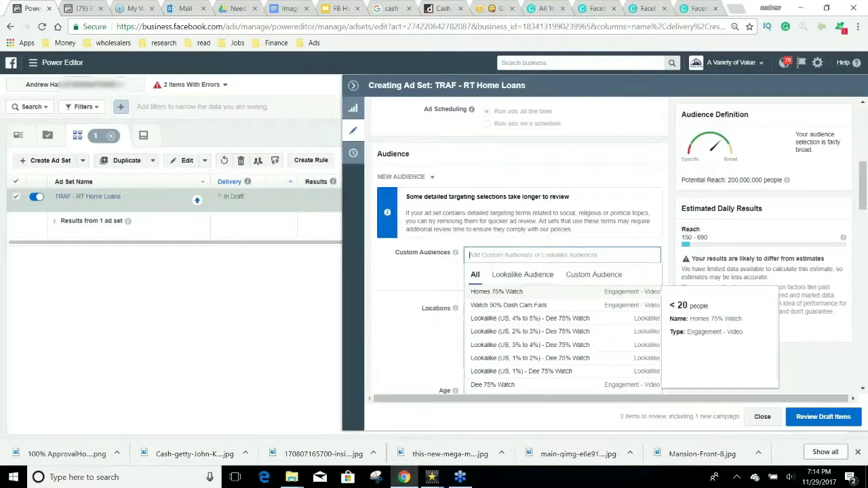
{"action": "left_click", "coordinate": [527, 293]}
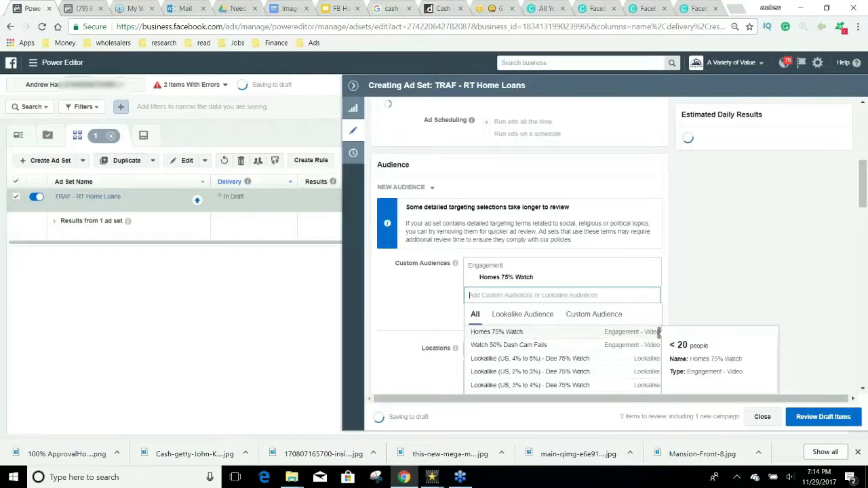
{"action": "left_click", "coordinate": [409, 289]}
{"action": "scroll", "coordinate": [409, 289], "scroll_direction": "down", "scroll_amount": 1}
{"action": "scroll", "coordinate": [409, 289], "scroll_direction": "down", "scroll_amount": 4}
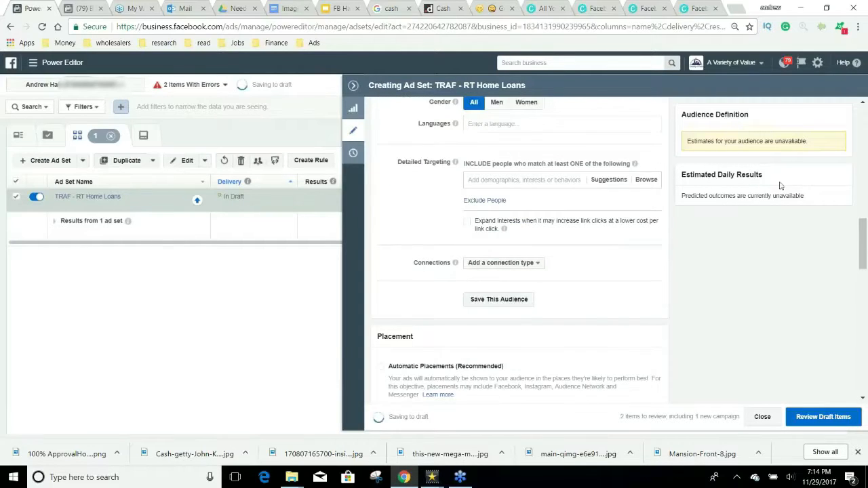
{"action": "left_click_drag", "start_coordinate": [393, 153], "coordinate": [422, 394]}
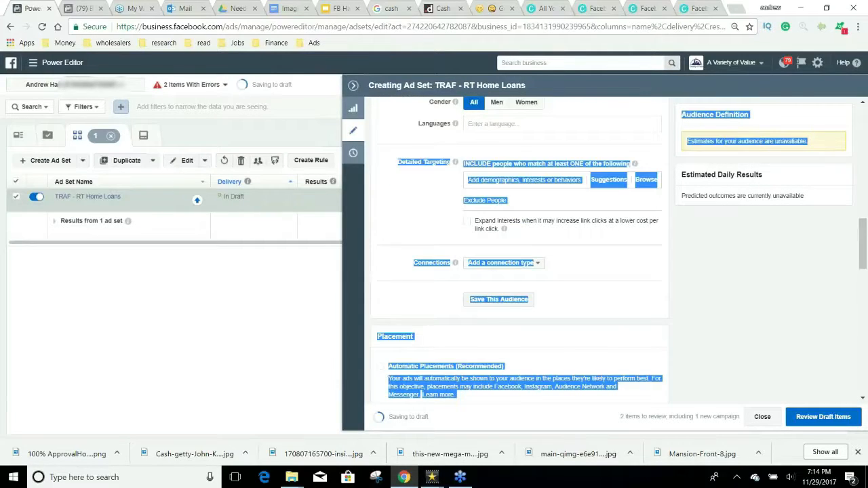
{"action": "left_click", "coordinate": [768, 256]}
{"action": "scroll", "coordinate": [766, 265], "scroll_direction": "down", "scroll_amount": 5}
{"action": "scroll", "coordinate": [765, 267], "scroll_direction": "down", "scroll_amount": 5}
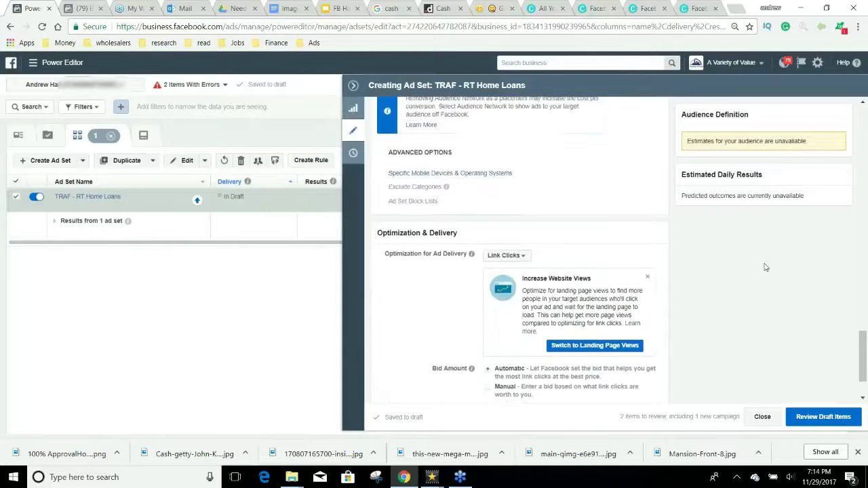
{"action": "scroll", "coordinate": [739, 289], "scroll_direction": "up", "scroll_amount": 15}
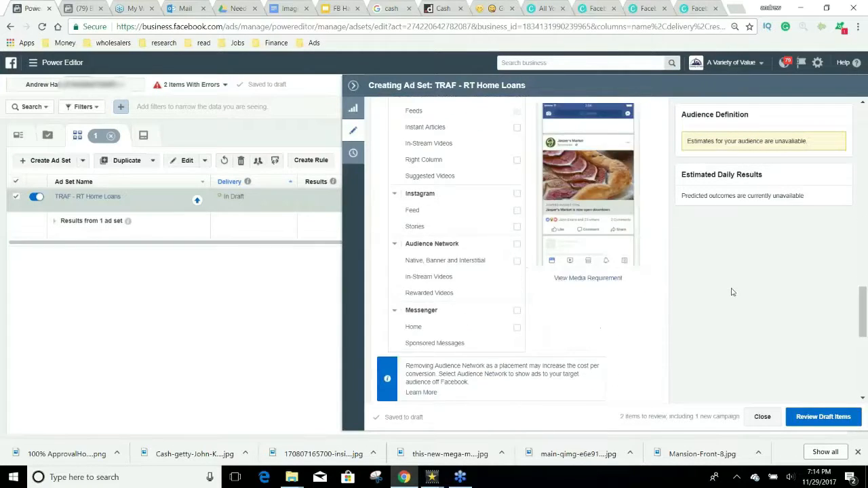